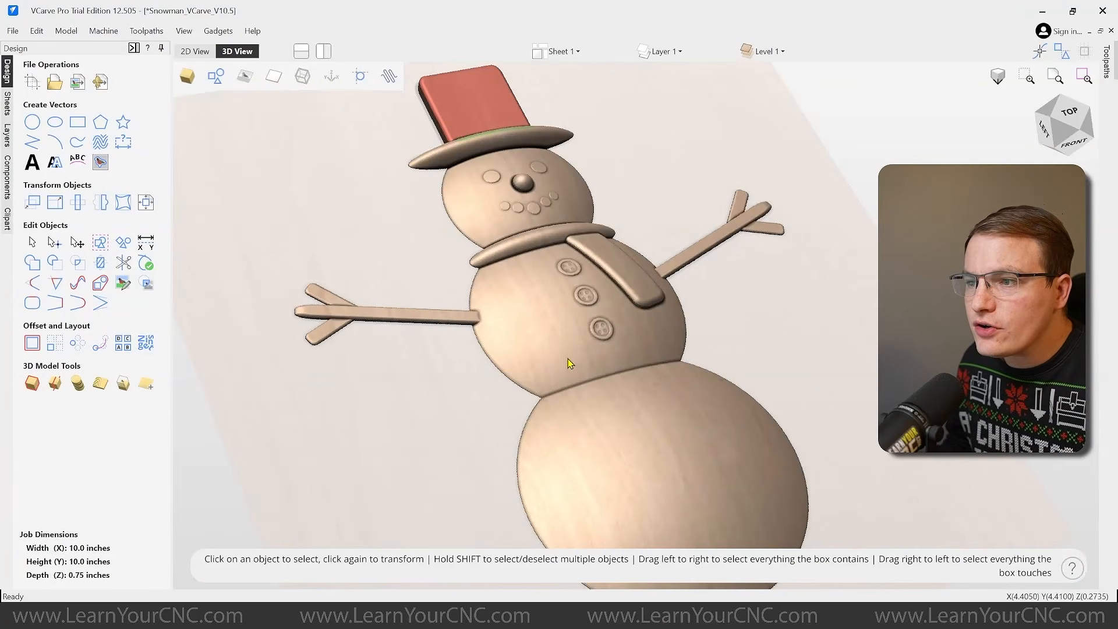
- Examine the finished snowman models from several angles, including a close view of the stick arm
drag(568, 362, 538, 432)
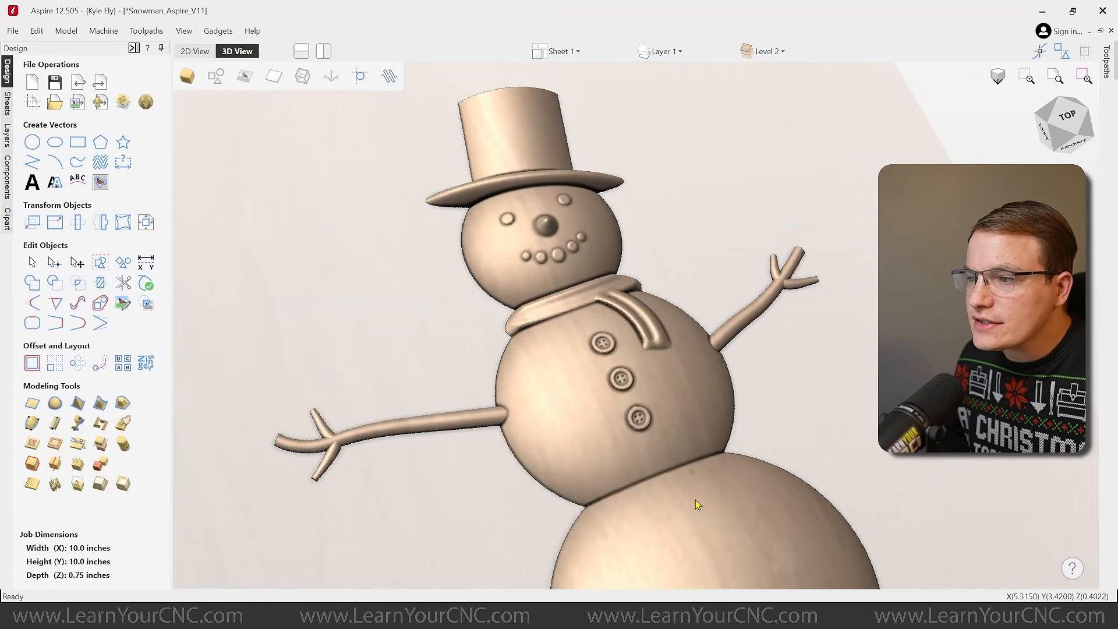
drag(696, 504, 481, 508)
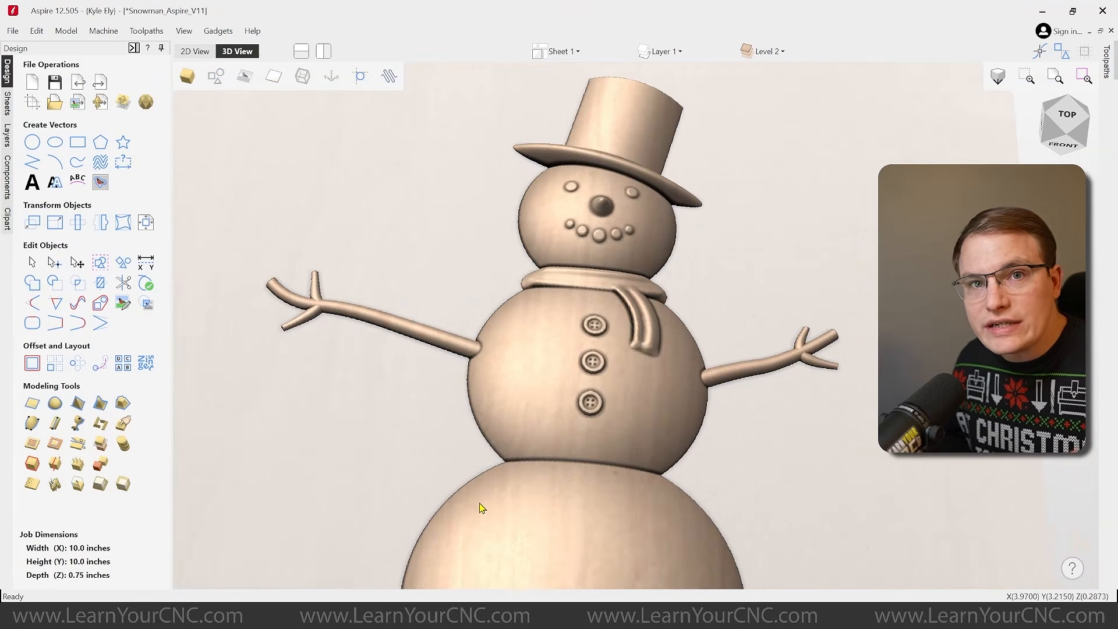
scroll(303, 354, up, 3)
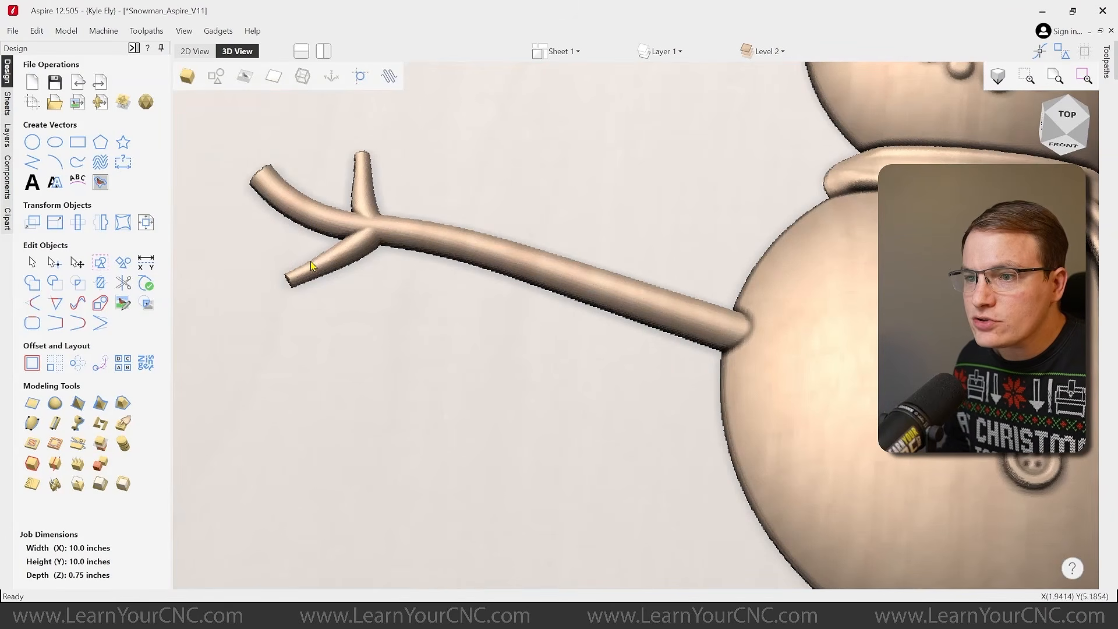
scroll(274, 262, down, 5)
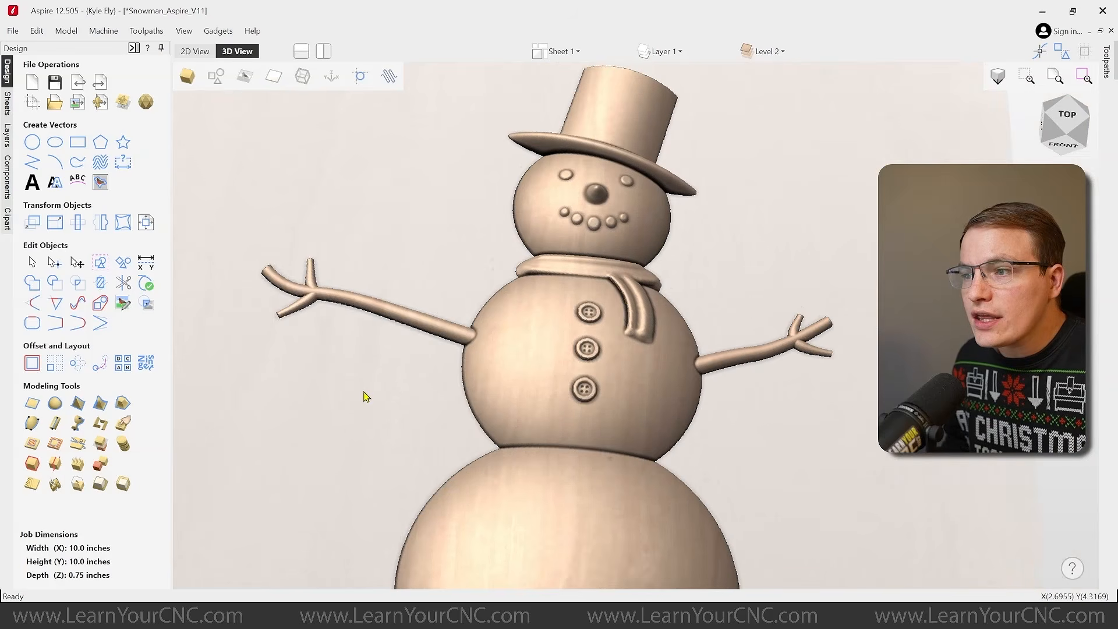
scroll(365, 397, down, 2)
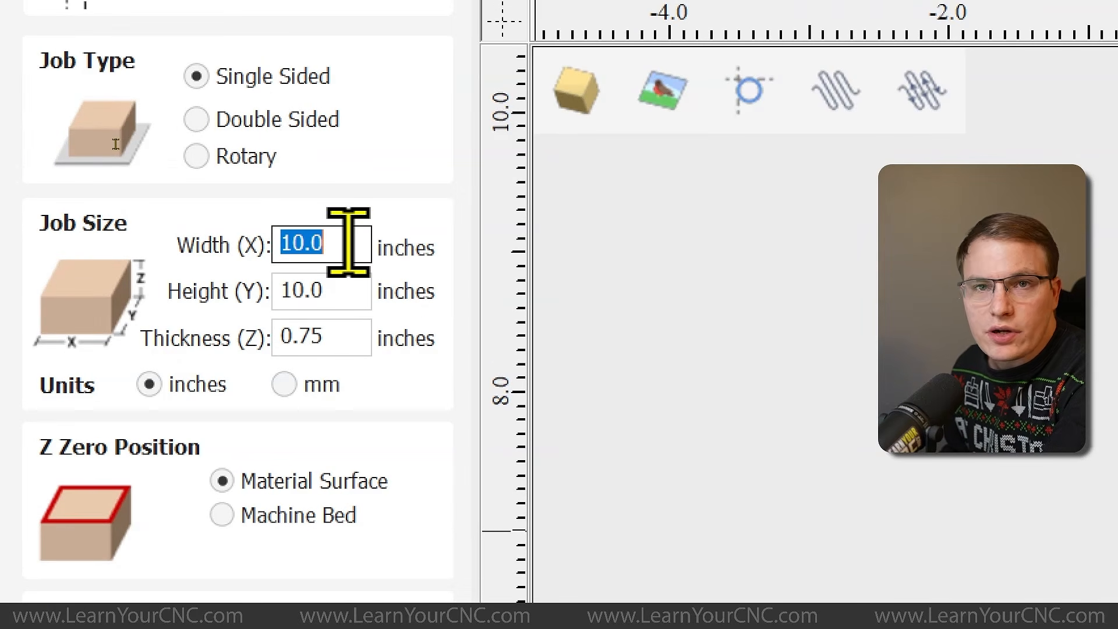
- Define the job size as 10.0 × 10.0 × 0.75 inches and set the modeling resolution to Very High (7 x Slower)
click(359, 301)
drag(364, 351, 189, 357)
click(361, 335)
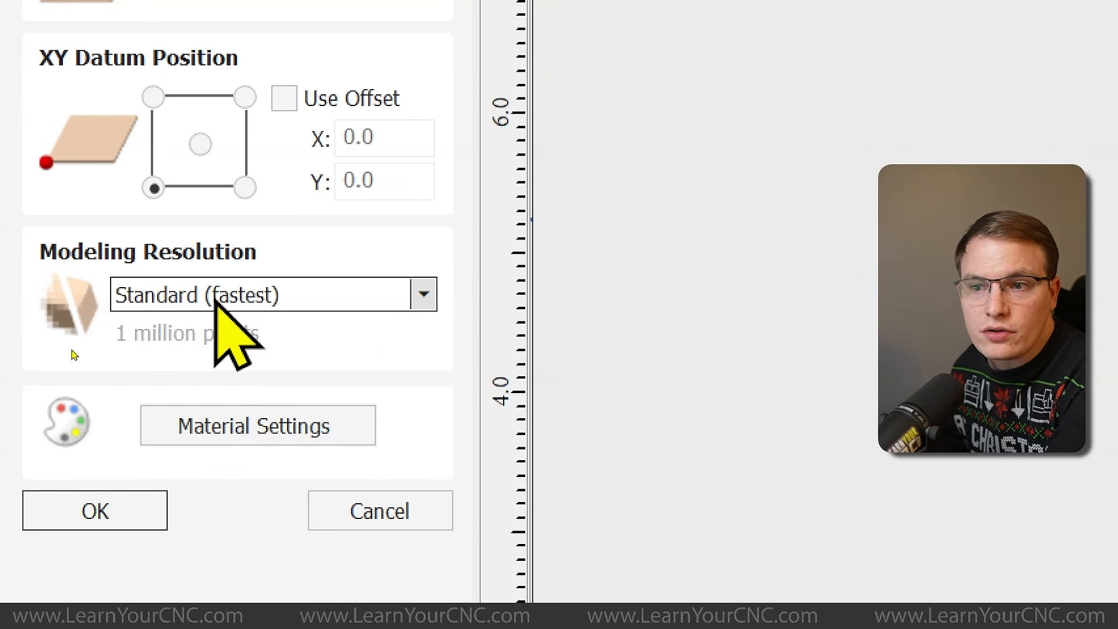
click(216, 299)
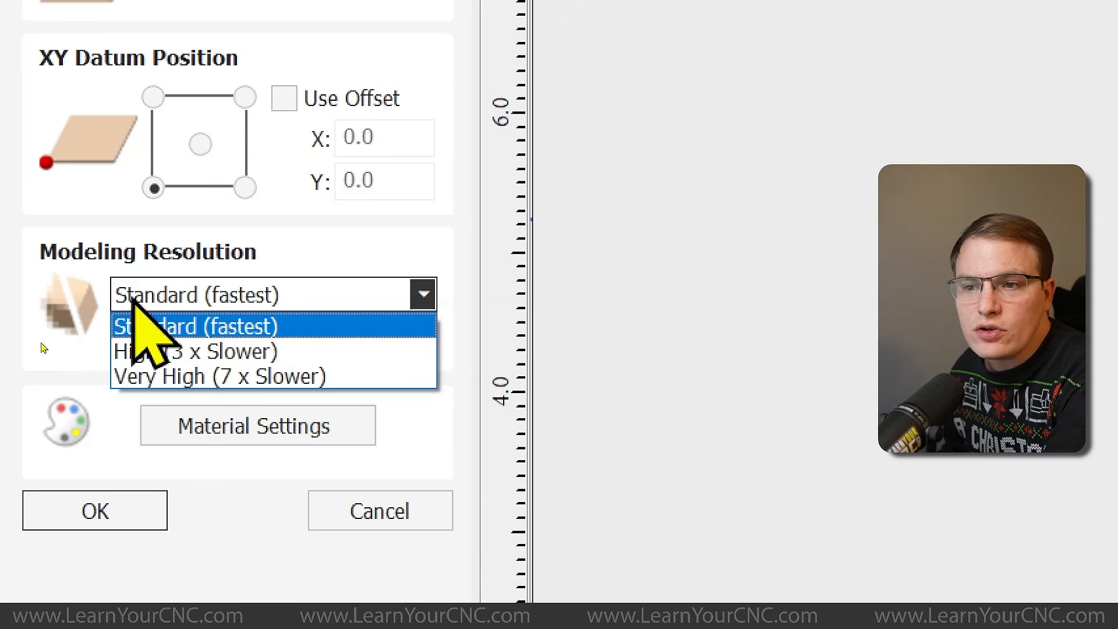
click(180, 377)
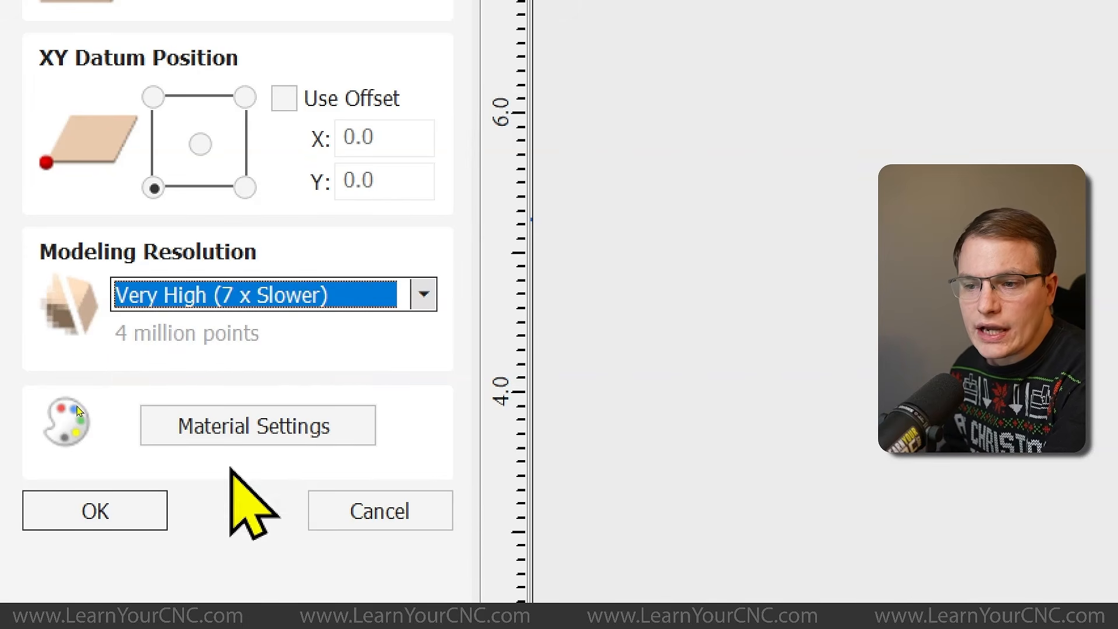
- Use Canadian Maple as the material appearance and create the job
click(224, 436)
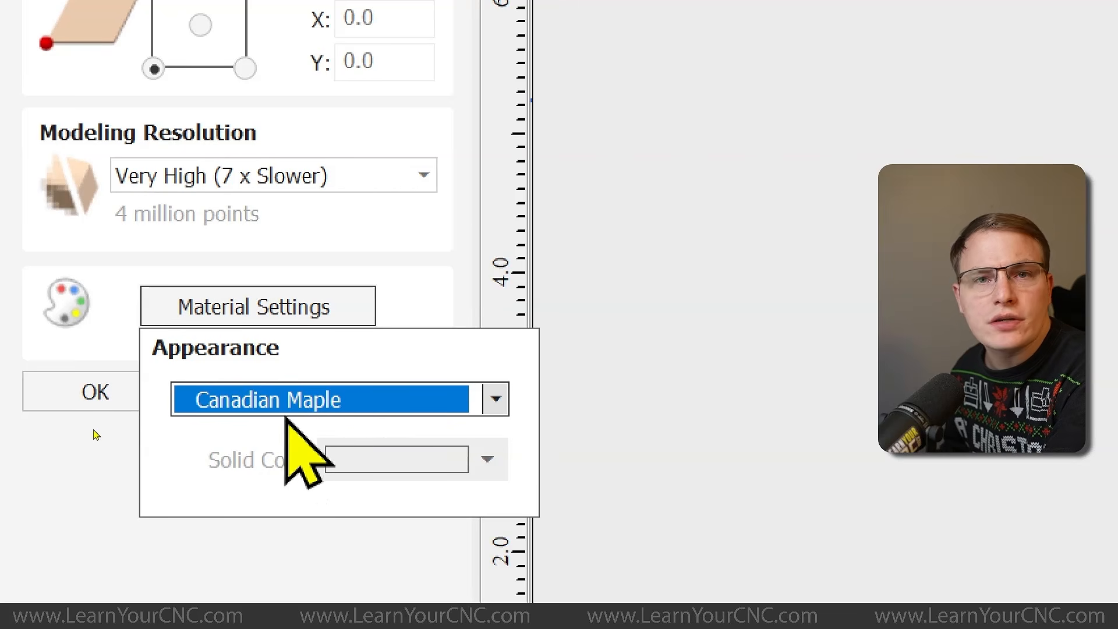
click(406, 236)
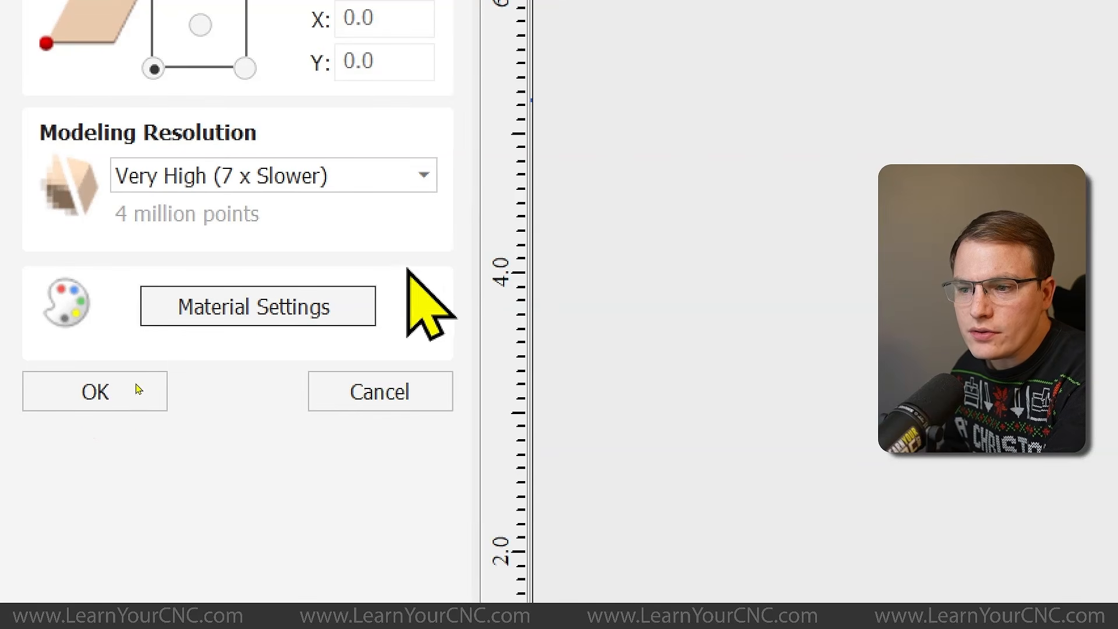
click(79, 398)
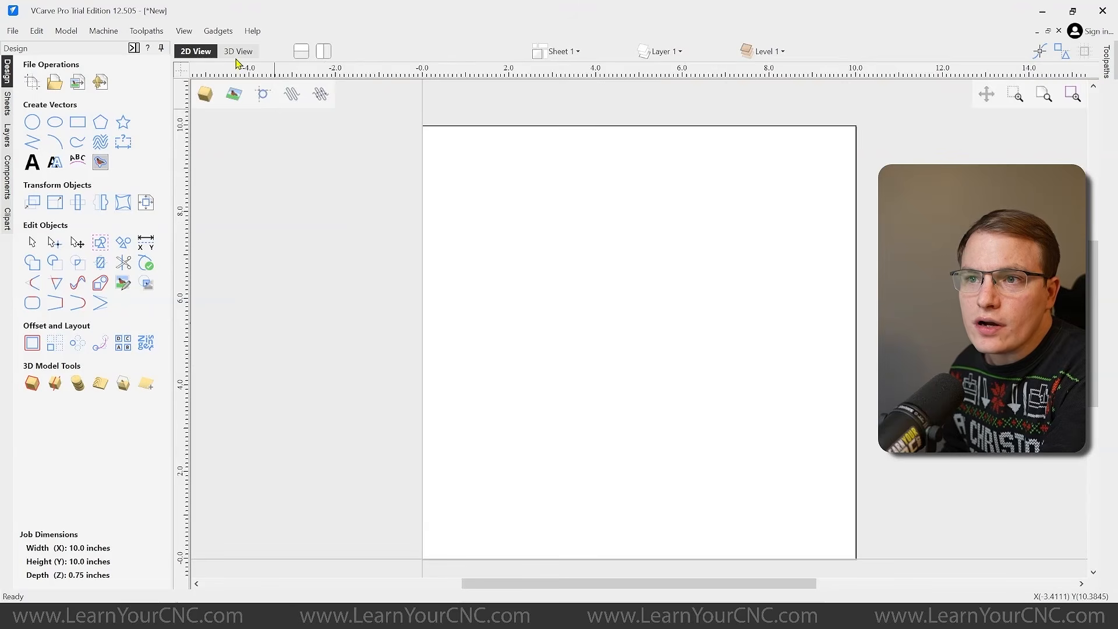
- In the 3D view, add the Dome_Dish_60 clipart from the Domes (Dishes) library folder to the board
click(74, 0)
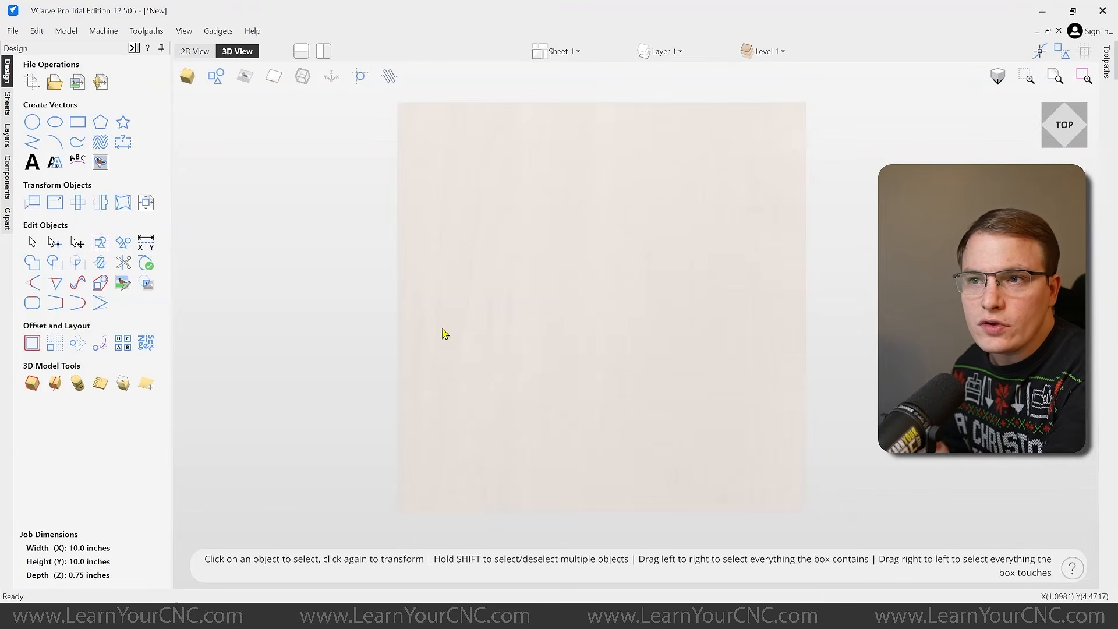
click(8, 226)
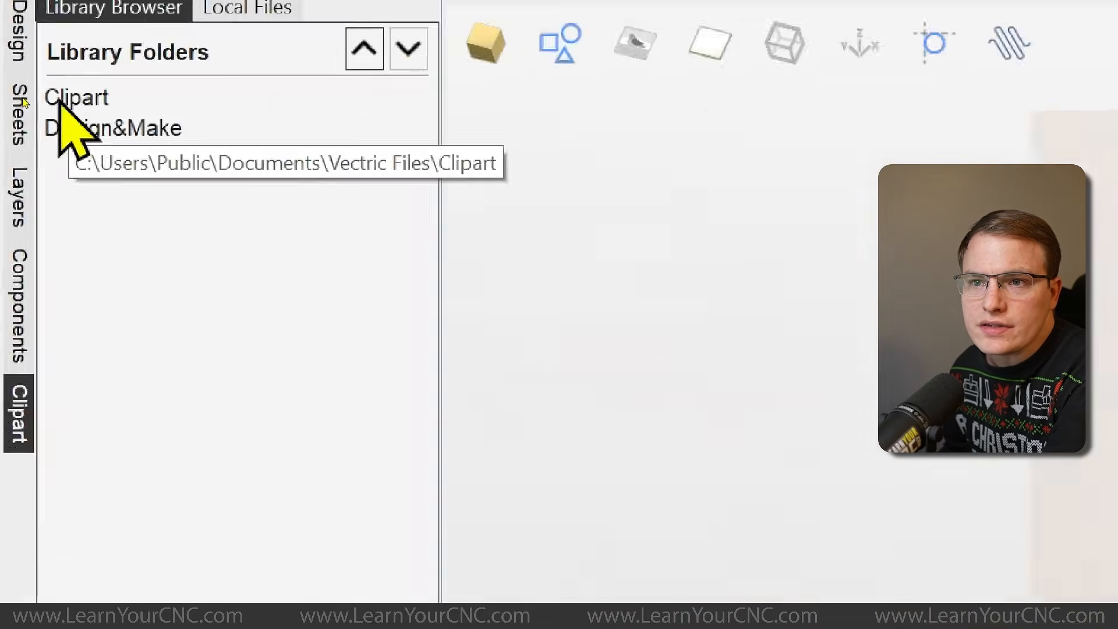
click(68, 103)
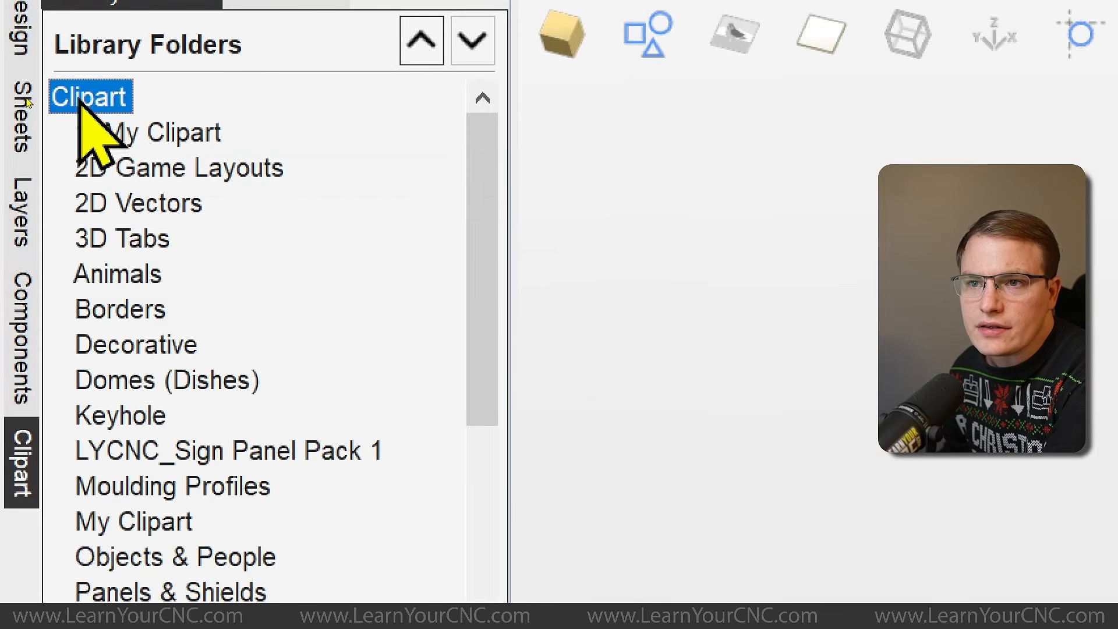
mouse_move(496, 172)
mouse_down()
mouse_move(492, 456)
mouse_move(484, 174)
mouse_up()
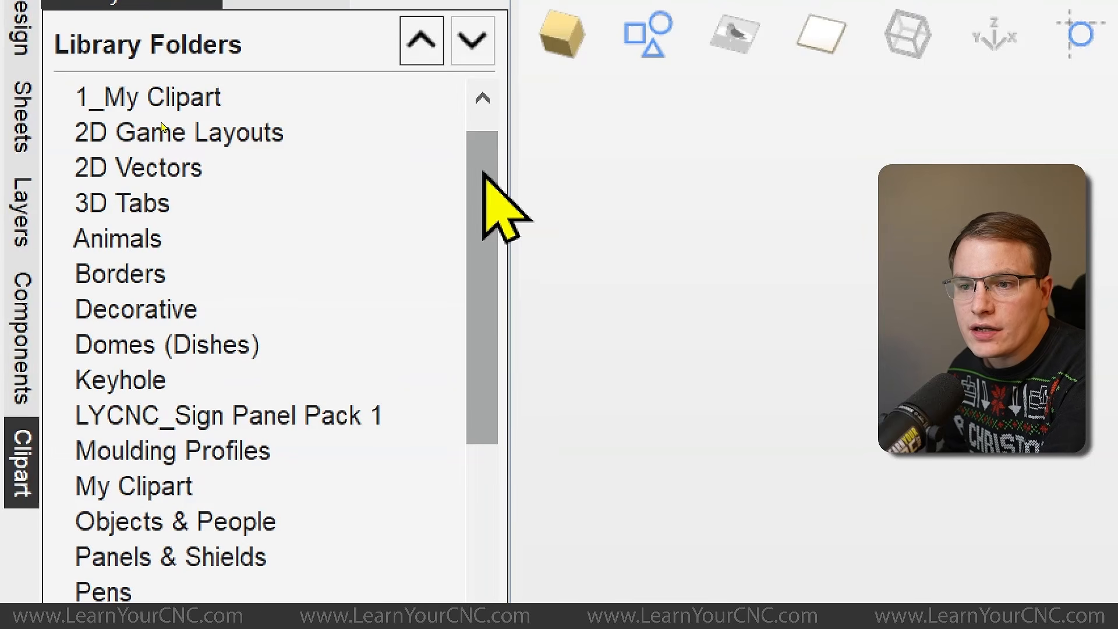
click(148, 349)
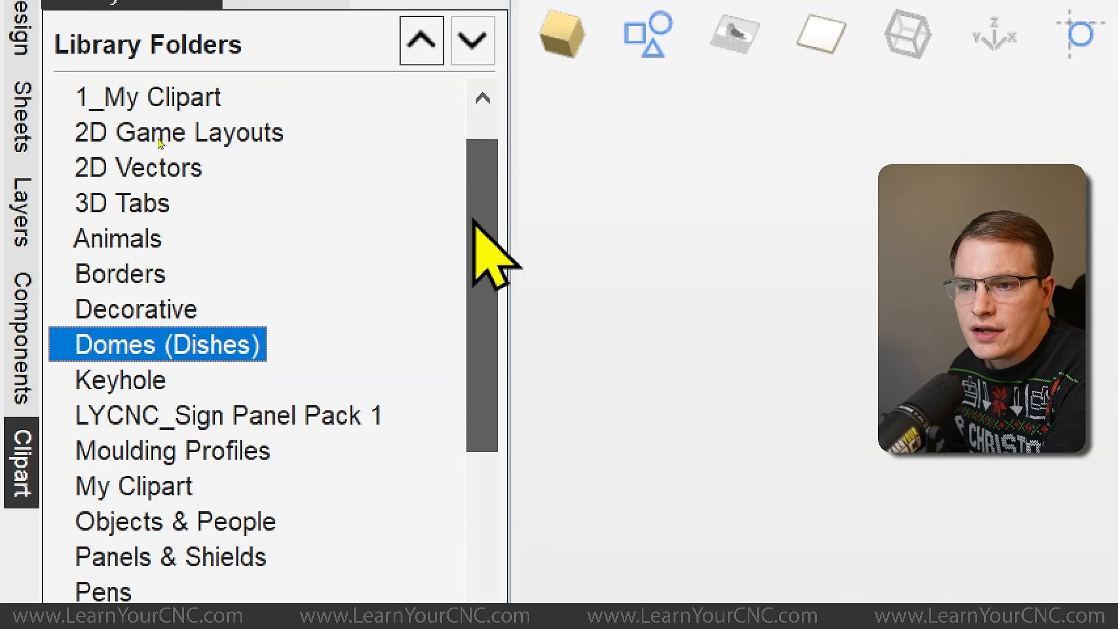
scroll(466, 250, down, 1)
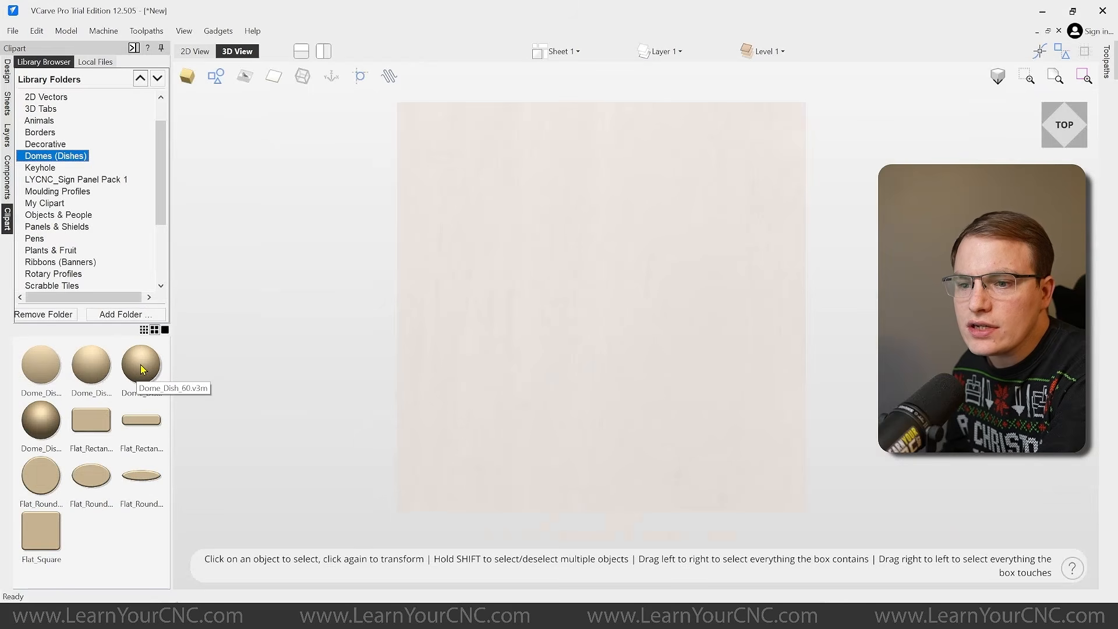
double_click(141, 362)
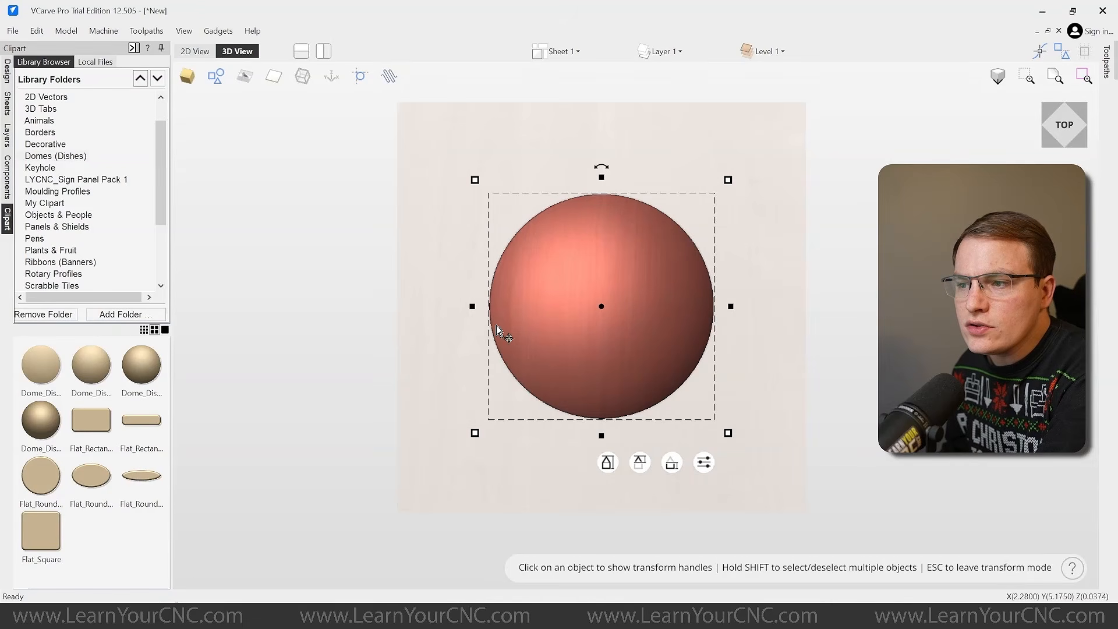
- Compare the dome in the 2D and 3D views and toggle component visibility off and back on
click(191, 50)
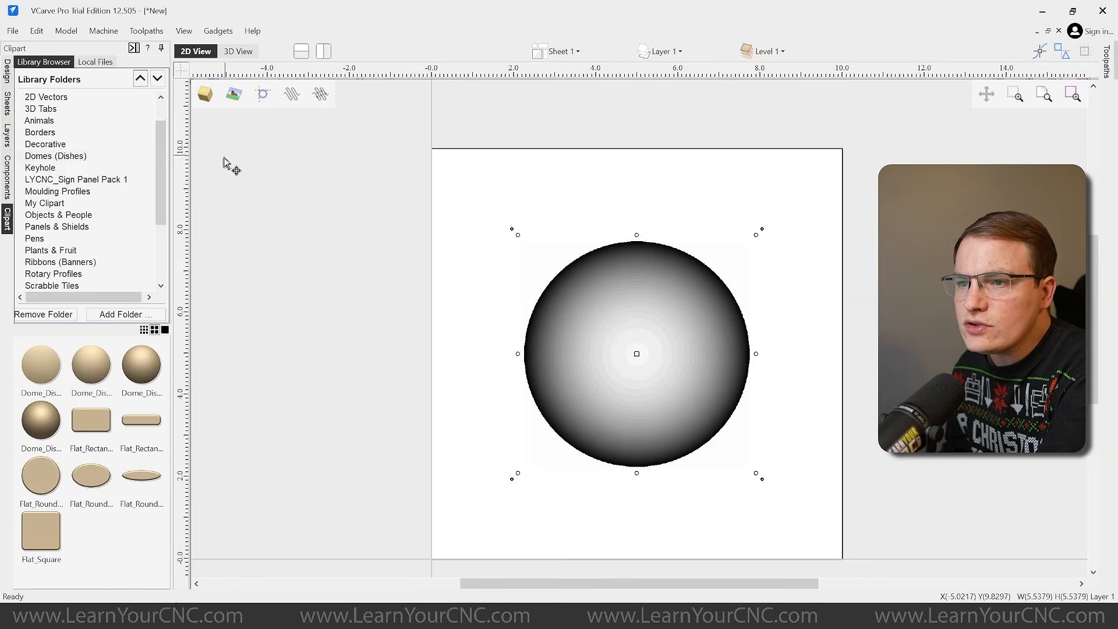
click(239, 51)
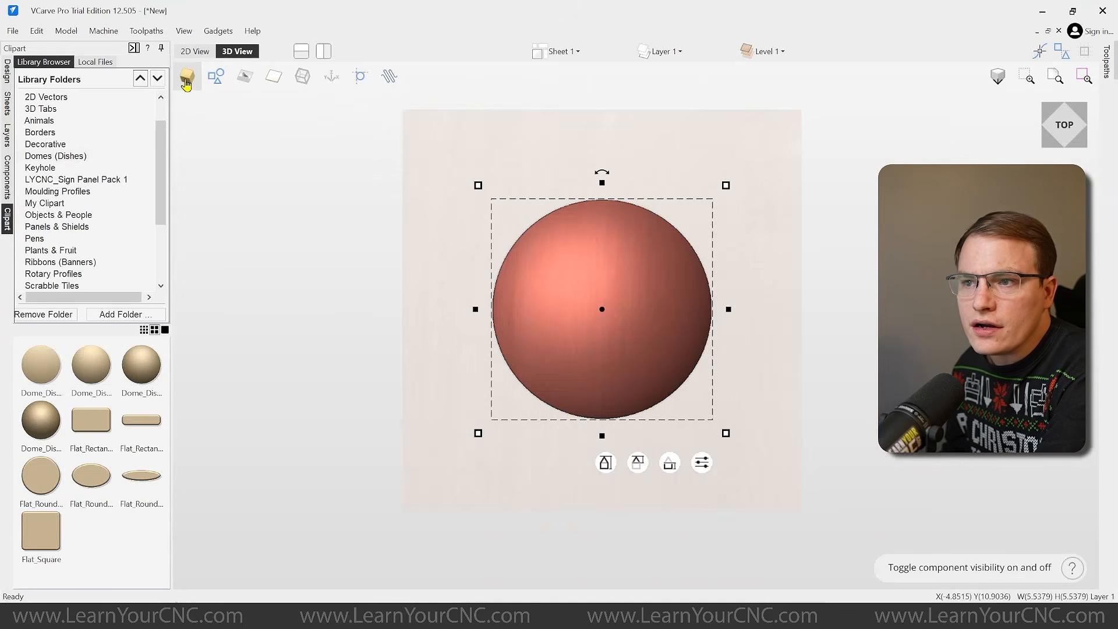
click(187, 83)
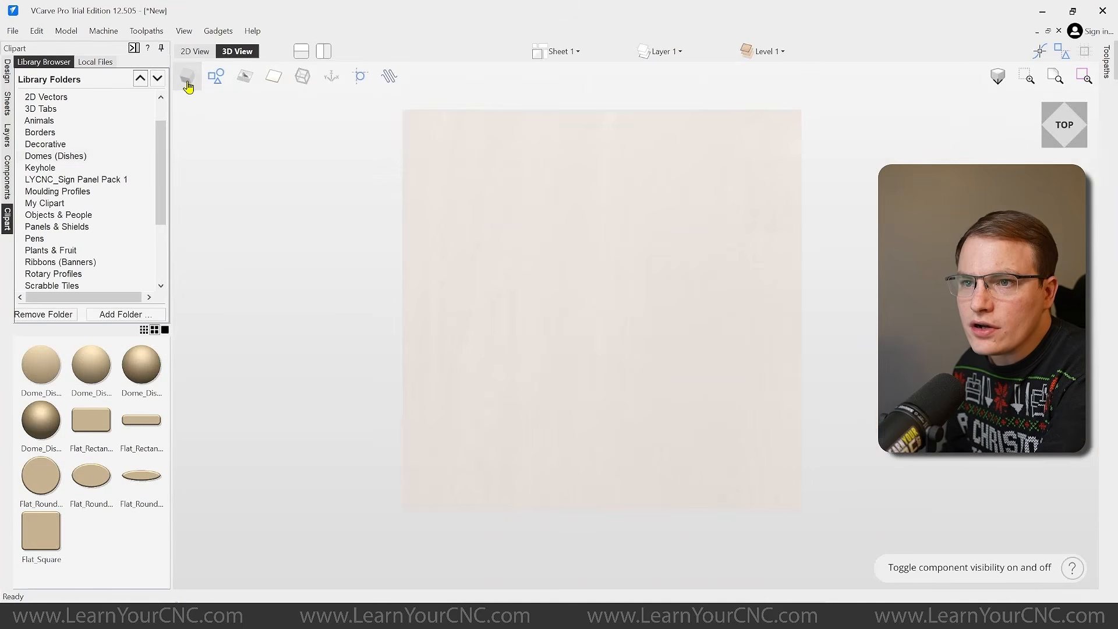
click(187, 83)
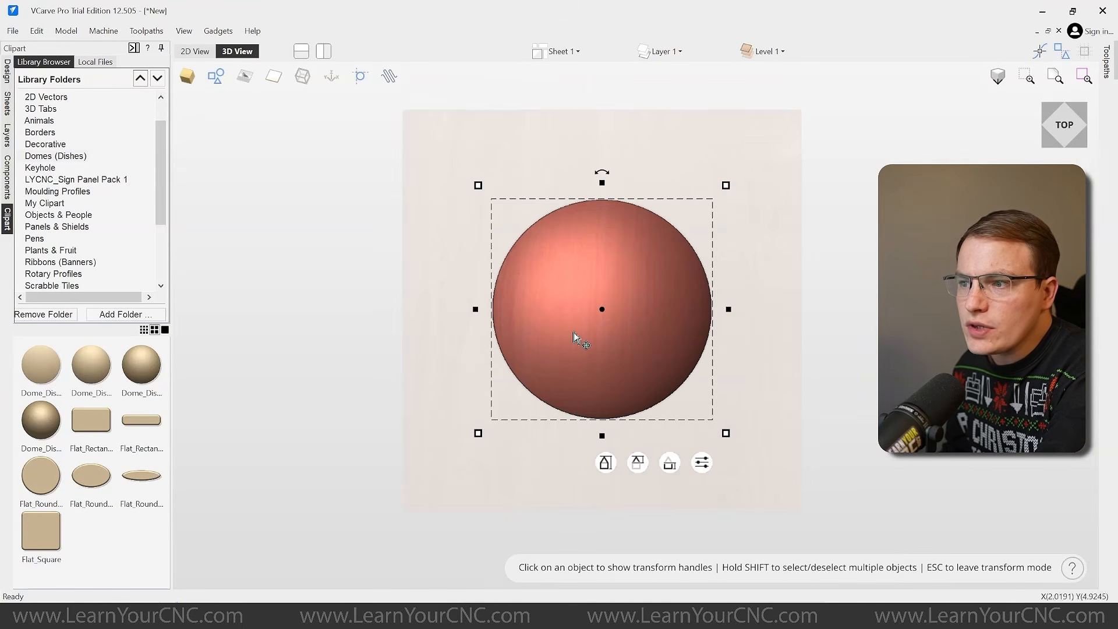
drag(518, 470, 522, 404)
click(195, 52)
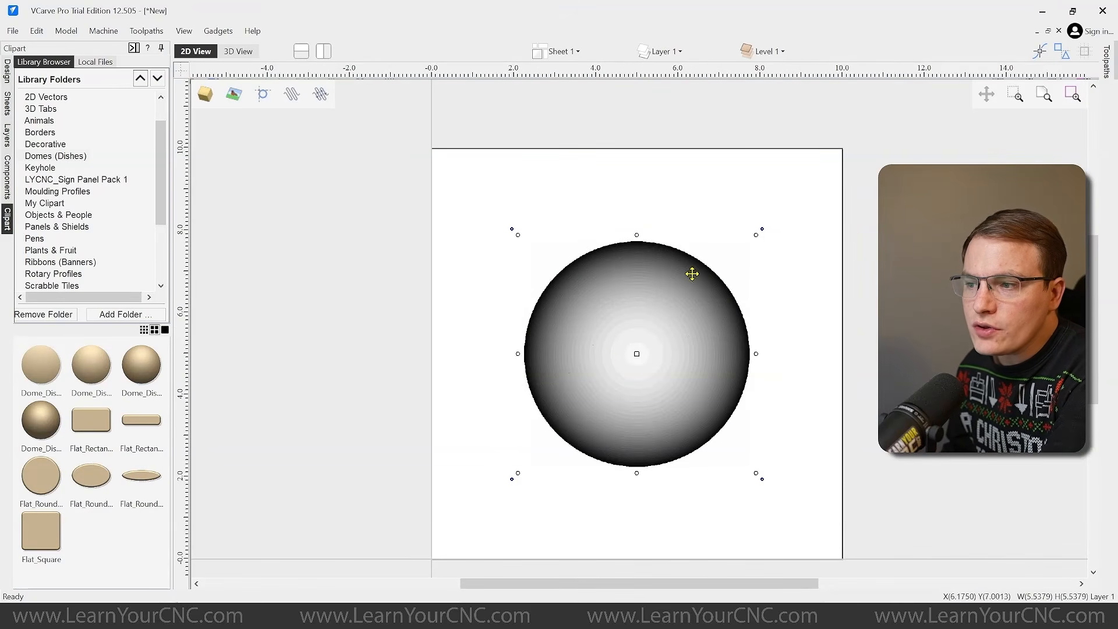
click(236, 51)
- Scale the dome down proportionally to about 3.22 inches across
drag(669, 265, 597, 366)
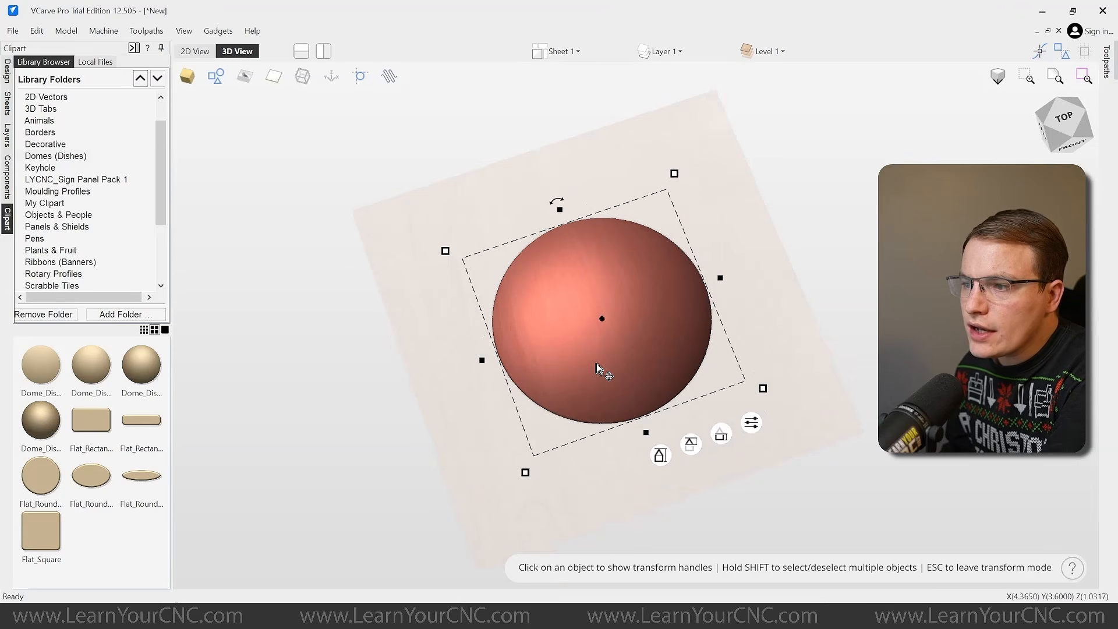
drag(674, 174, 610, 290)
click(587, 356)
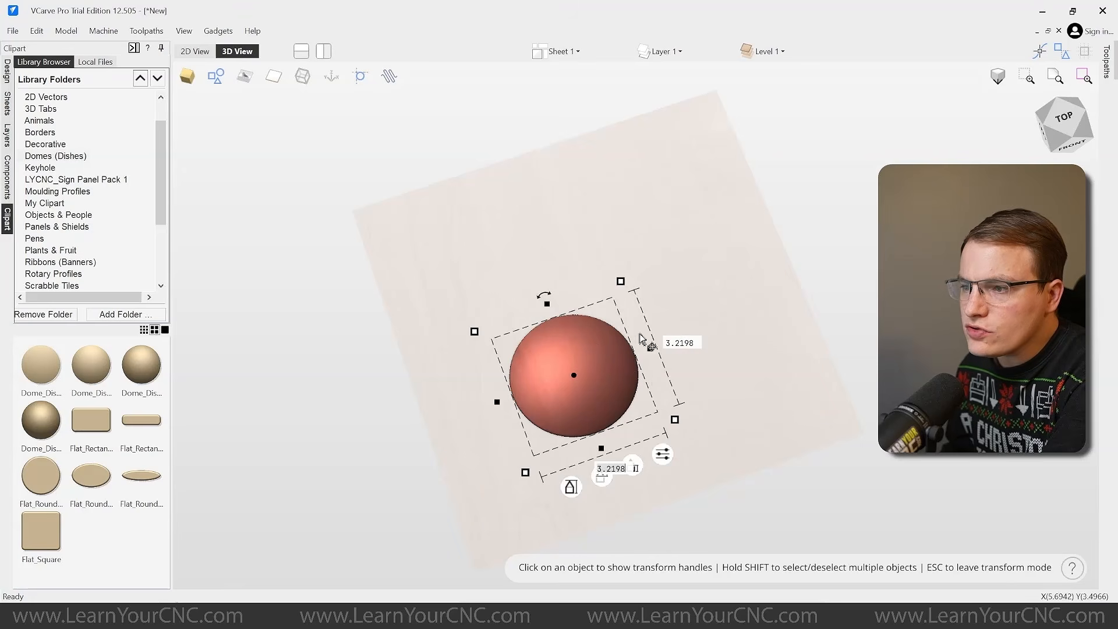
- Try stretching the dome into an oval along its width only, and undo the change
scroll(649, 492, up, 3)
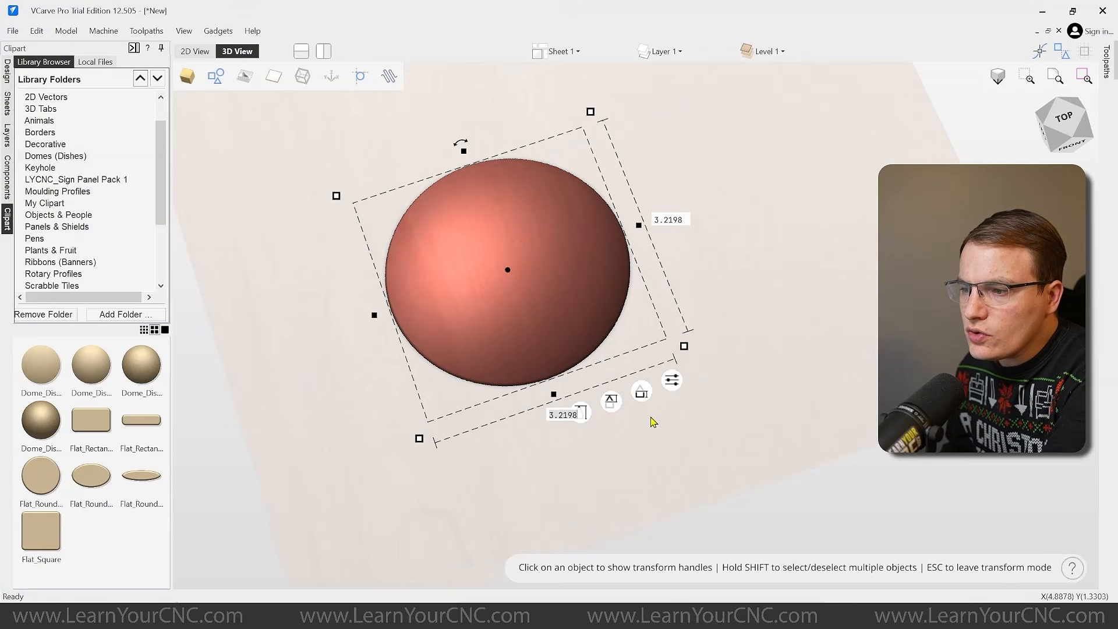
drag(640, 225, 813, 169)
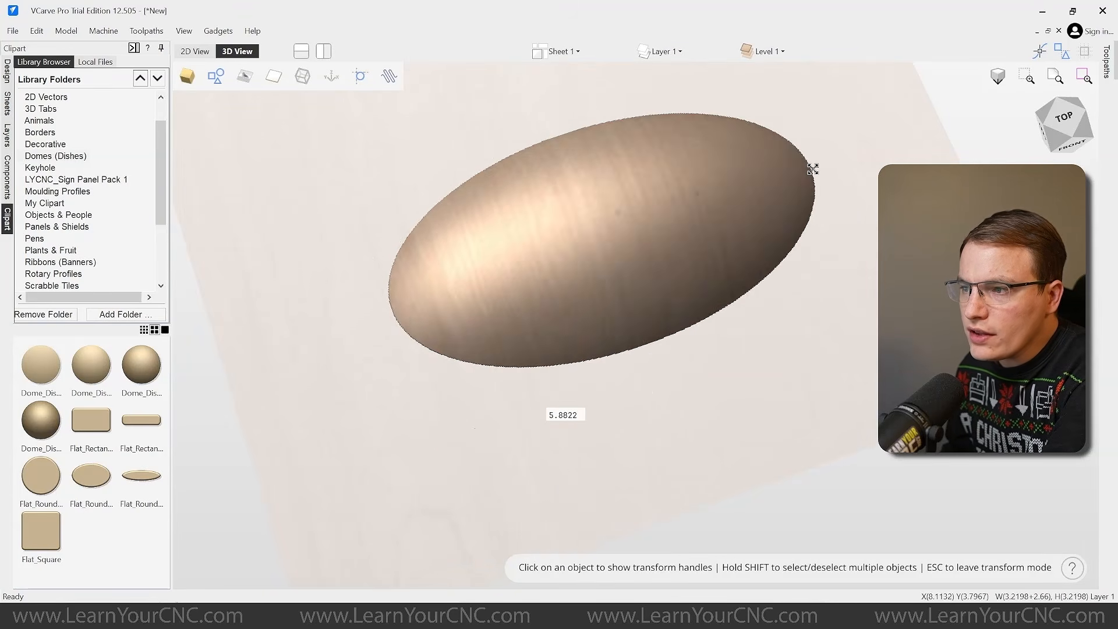
drag(714, 196, 712, 198)
click(40, 33)
click(51, 47)
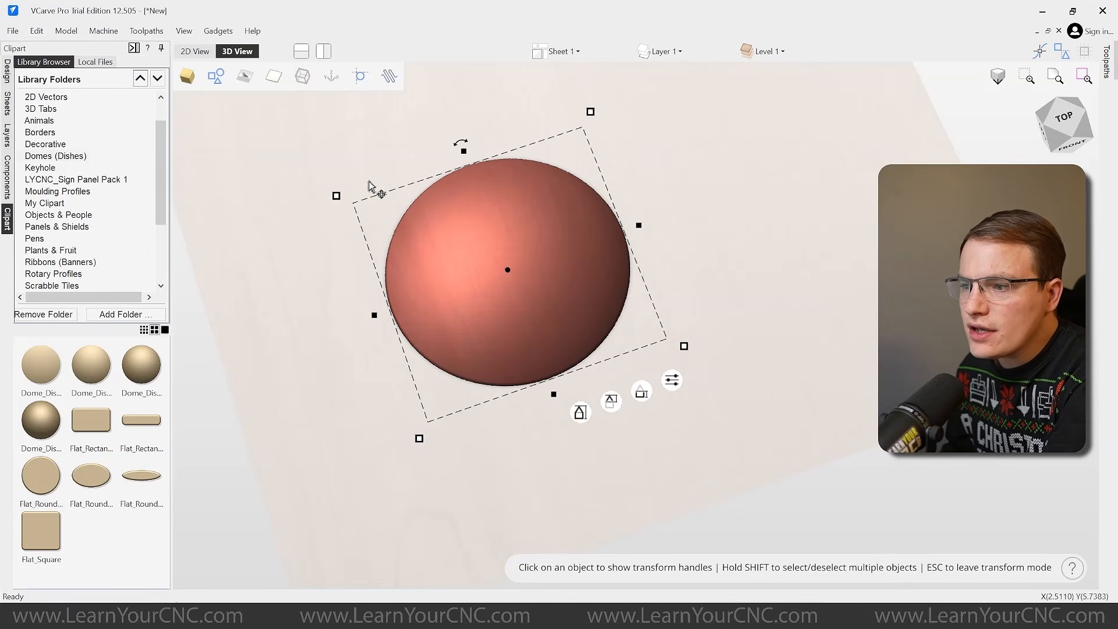
- Try raising the dome's shape height to about 3.94 inches, and undo the change
mouse_move(578, 412)
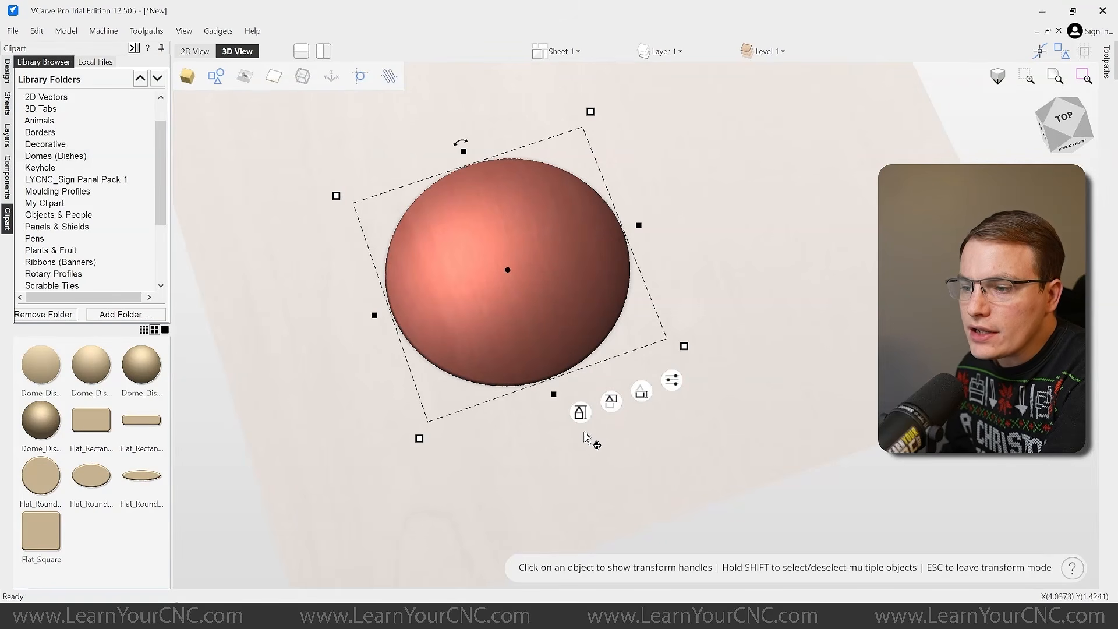
drag(580, 414, 596, 172)
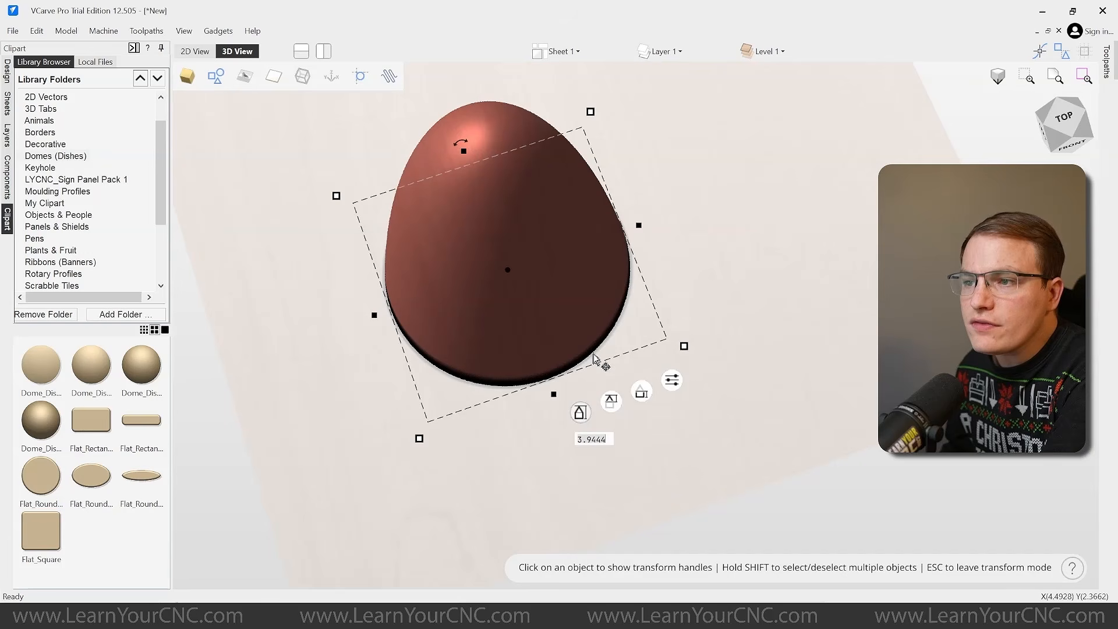
click(35, 32)
click(47, 48)
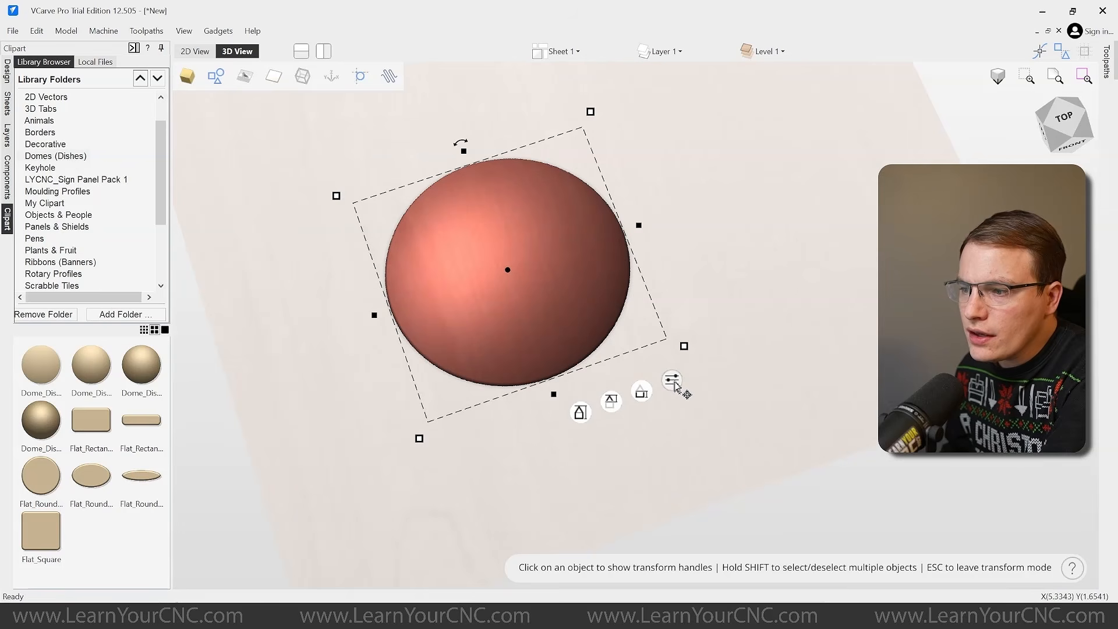
- Review the dome's combine, fade, tilt and appearance properties, and close them
click(674, 383)
drag(714, 395, 750, 180)
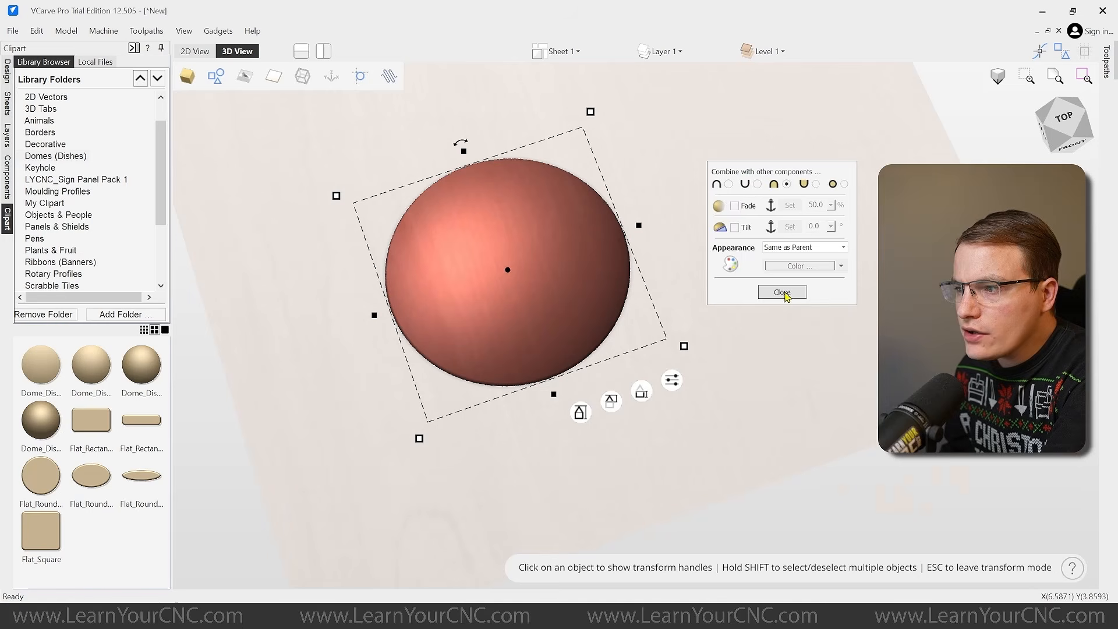
click(609, 512)
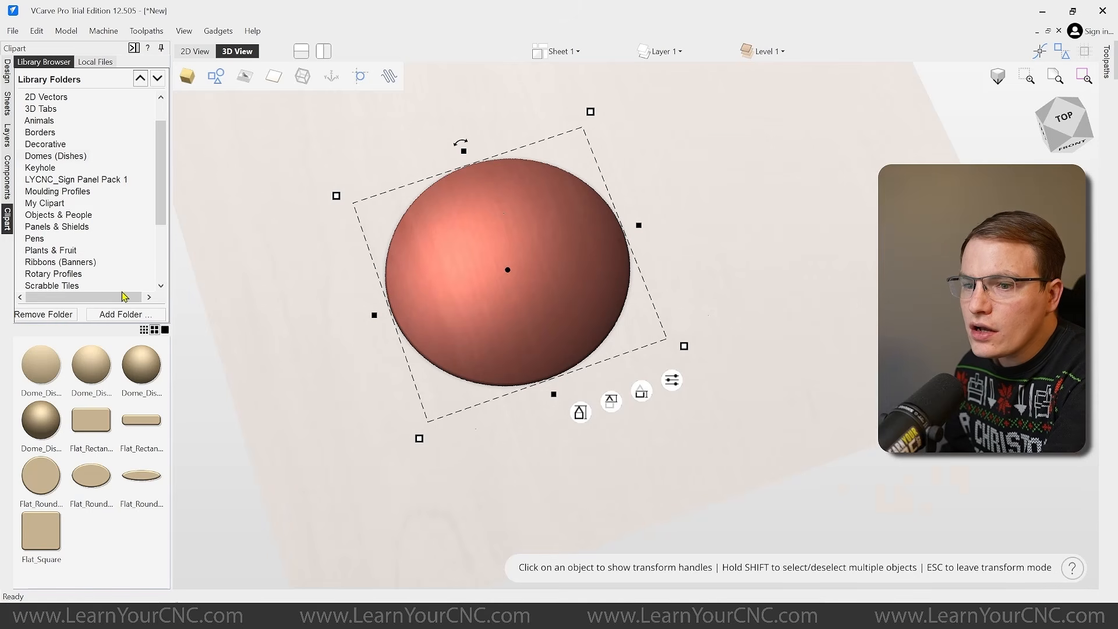
- Move the dome to the lower centre of the board
click(685, 261)
middle_drag(625, 342, 622, 375)
scroll(623, 374, down, 2)
scroll(622, 374, up, 2)
scroll(623, 375, down, 2)
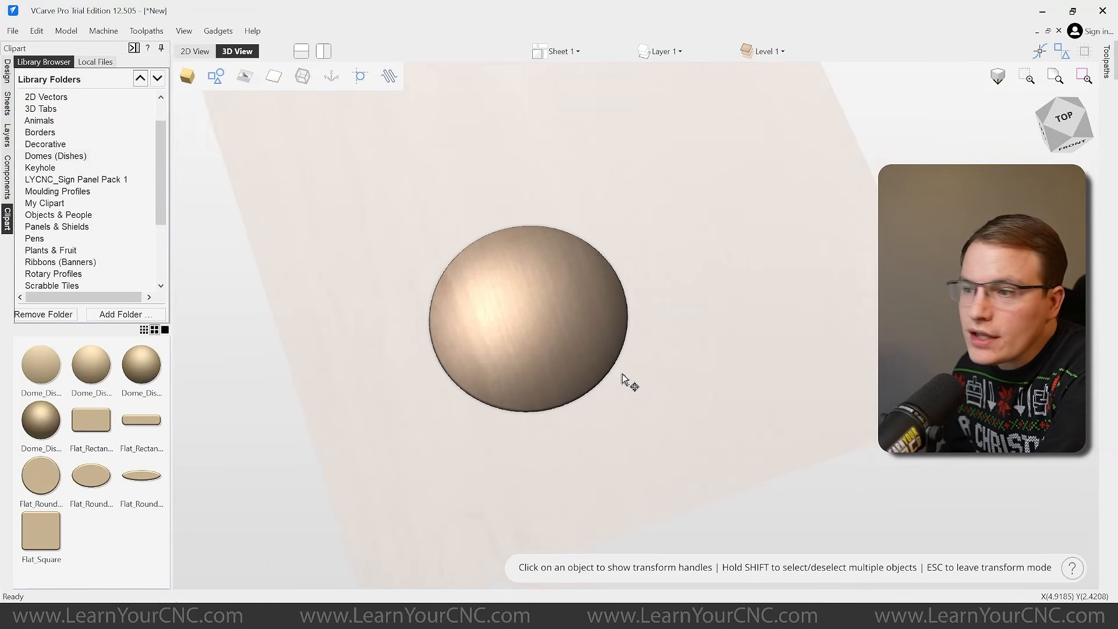
scroll(609, 370, down, 2)
drag(577, 341, 626, 369)
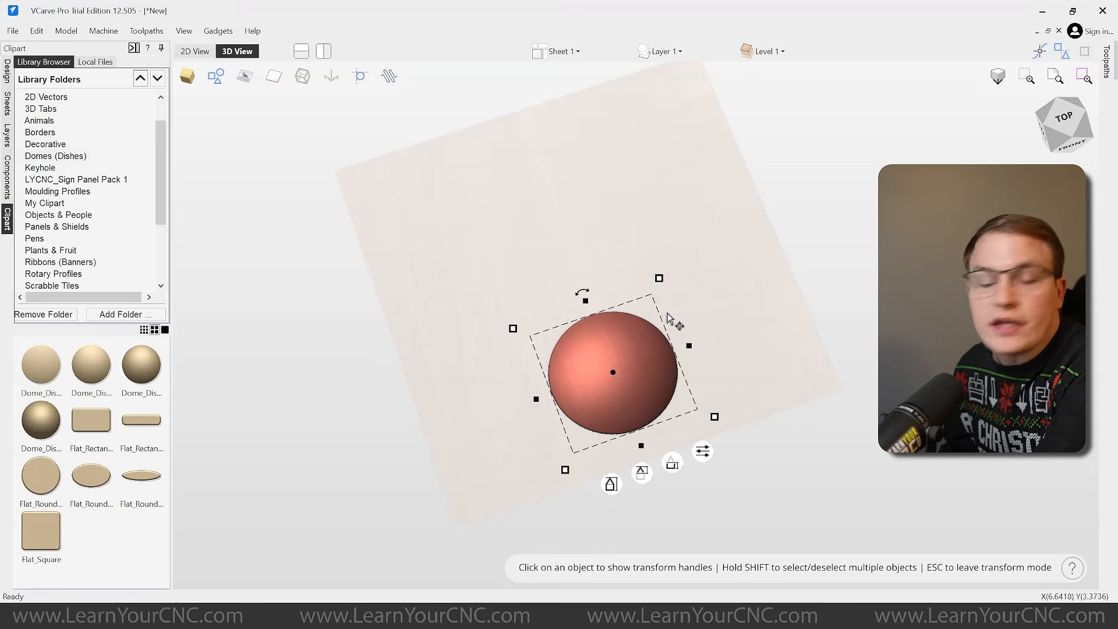
- Rename the Dome_Dish_60 component on Level 1 as Base Snowball
scroll(658, 335, up, 1)
drag(664, 264, 679, 225)
drag(616, 336, 616, 350)
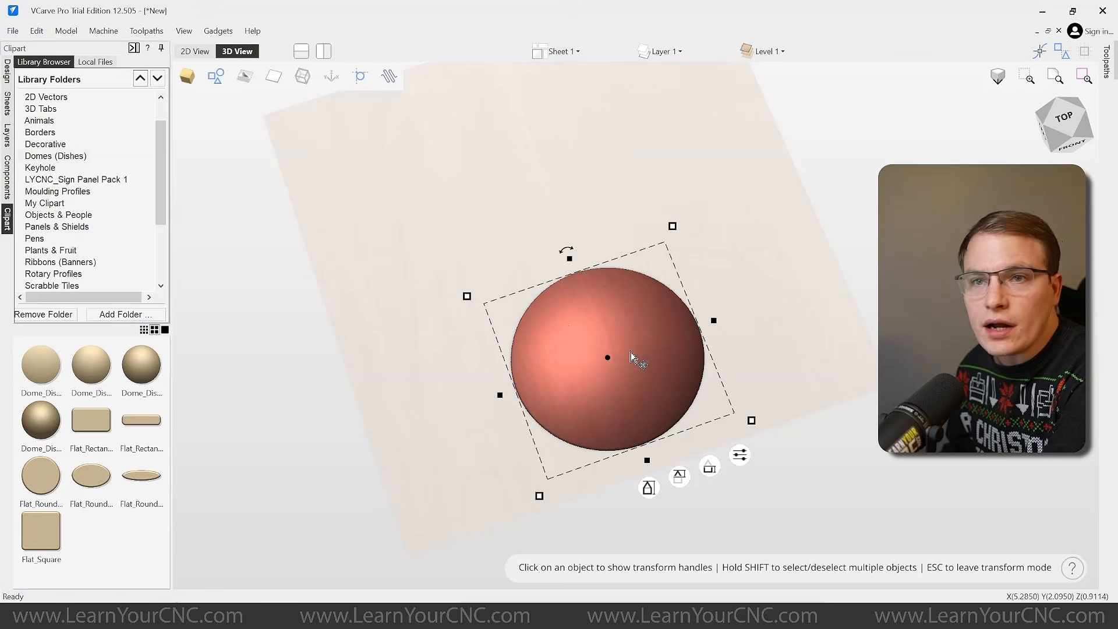
click(772, 50)
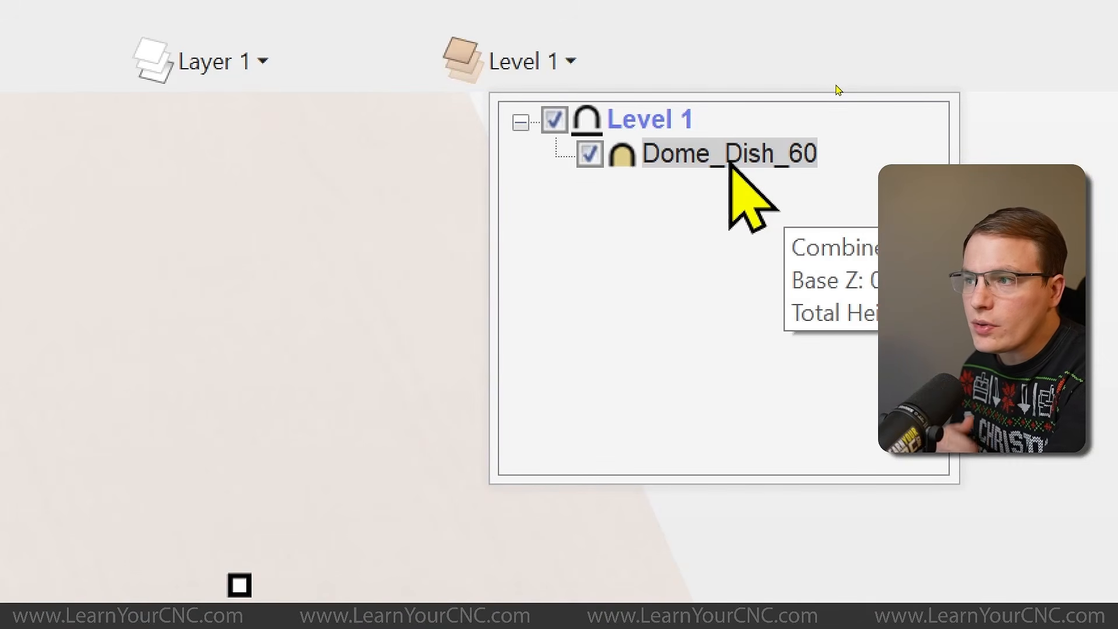
right_click(666, 158)
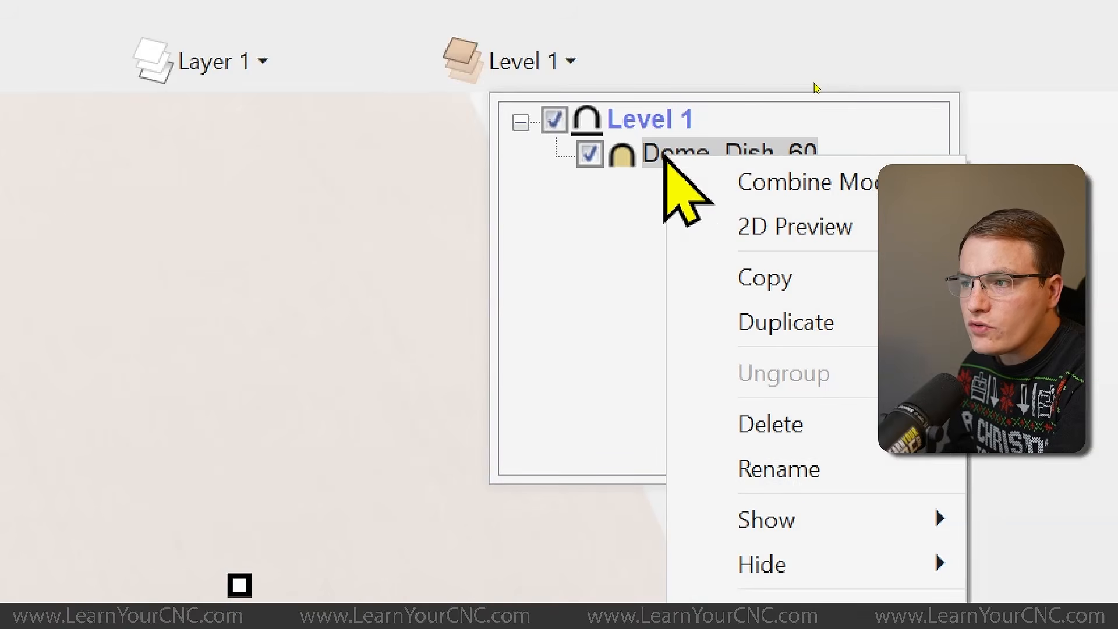
click(799, 469)
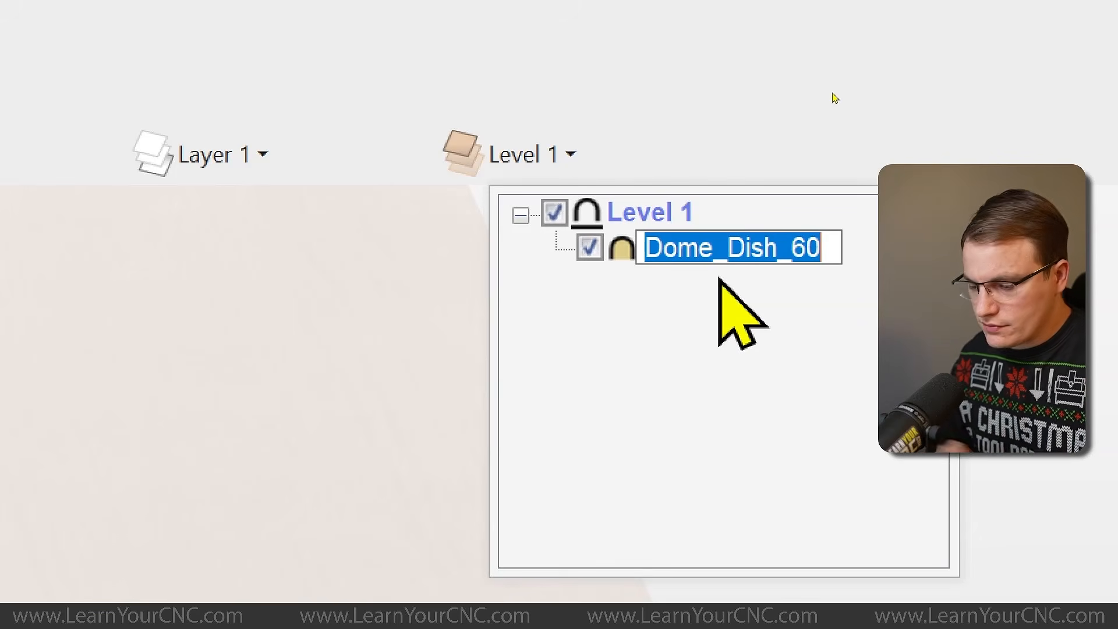
text(B)
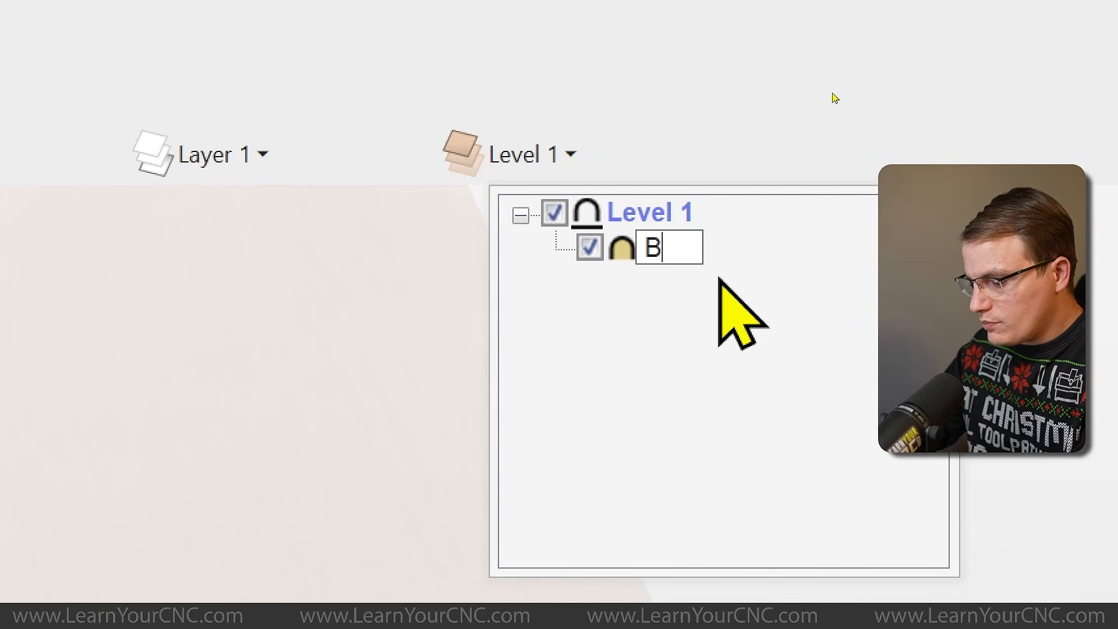
text(ase Snowball)
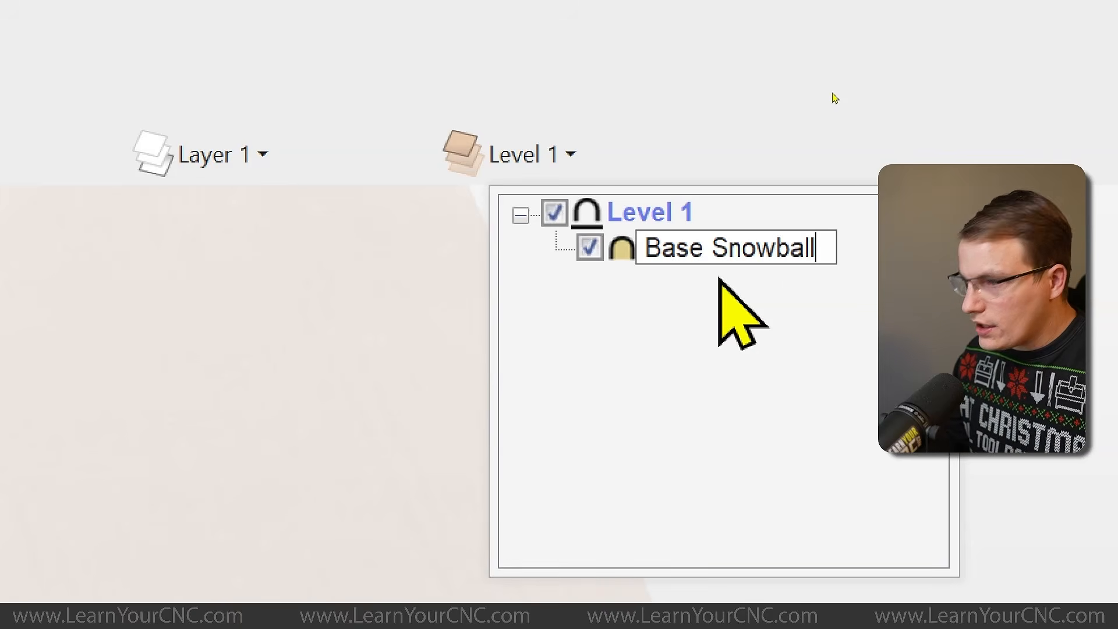
key(Return)
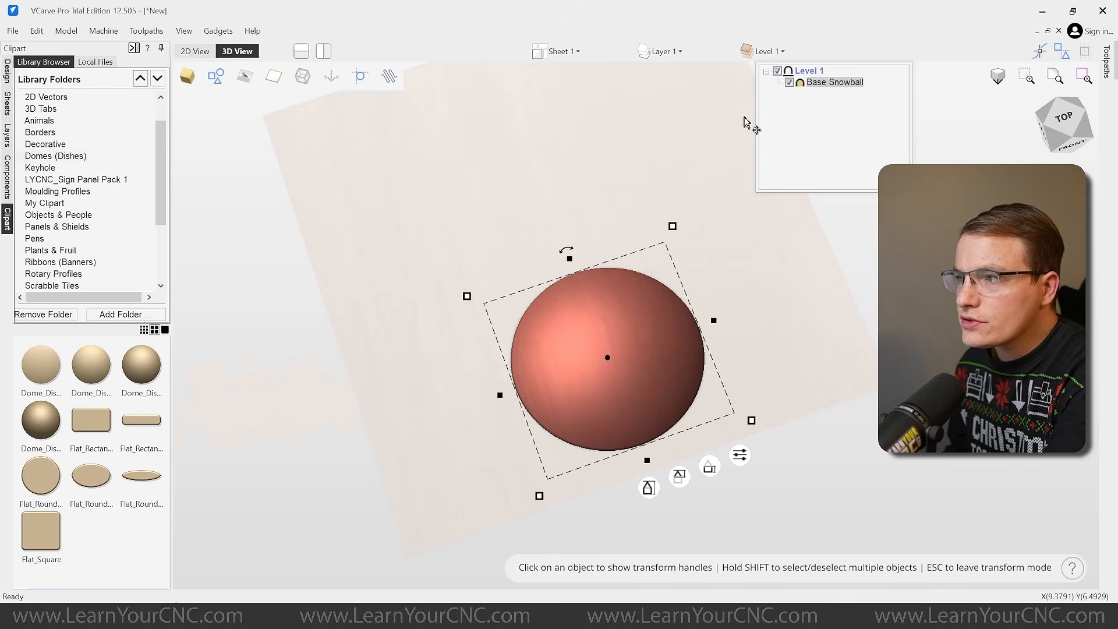
click(702, 300)
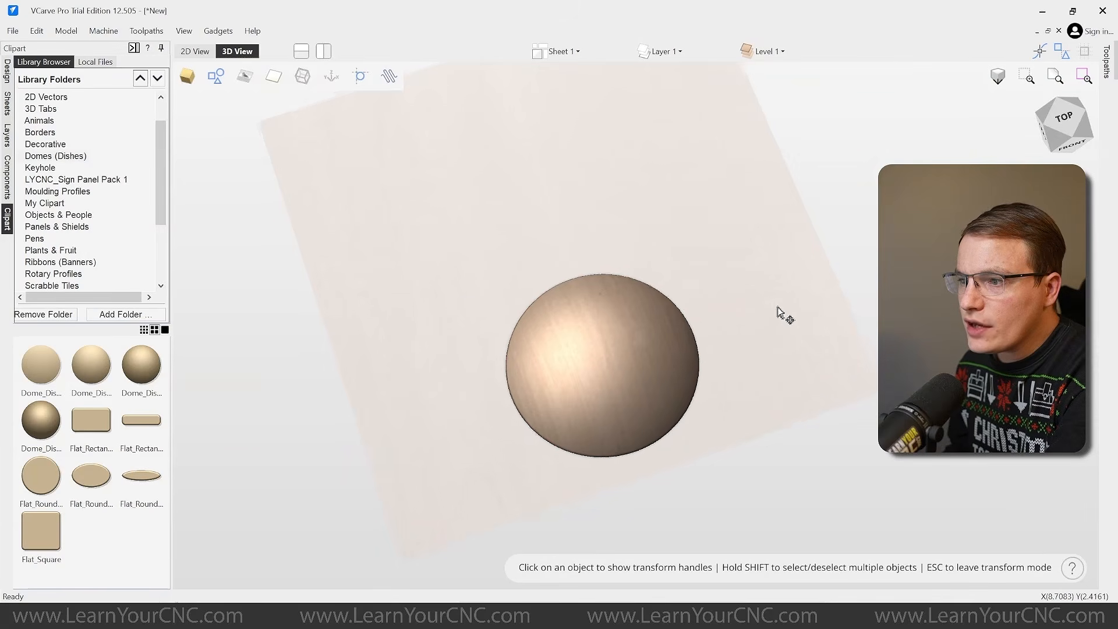
- Place a copy of the base snowball above it on the board, partly overlapping the original
middle_drag(720, 366, 759, 316)
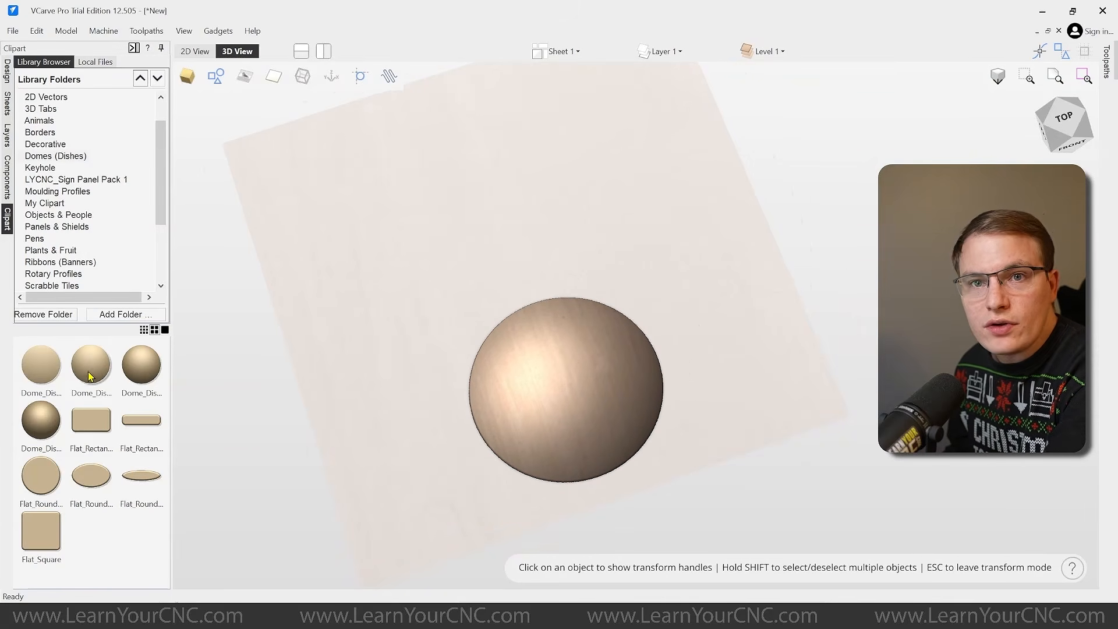
click(583, 365)
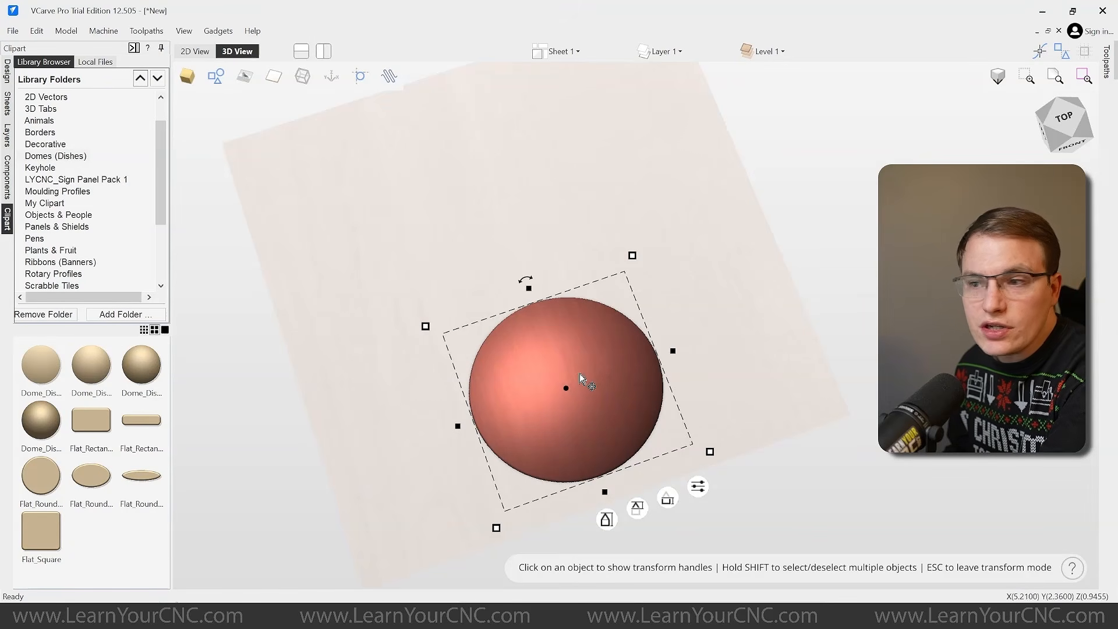
right_click(573, 359)
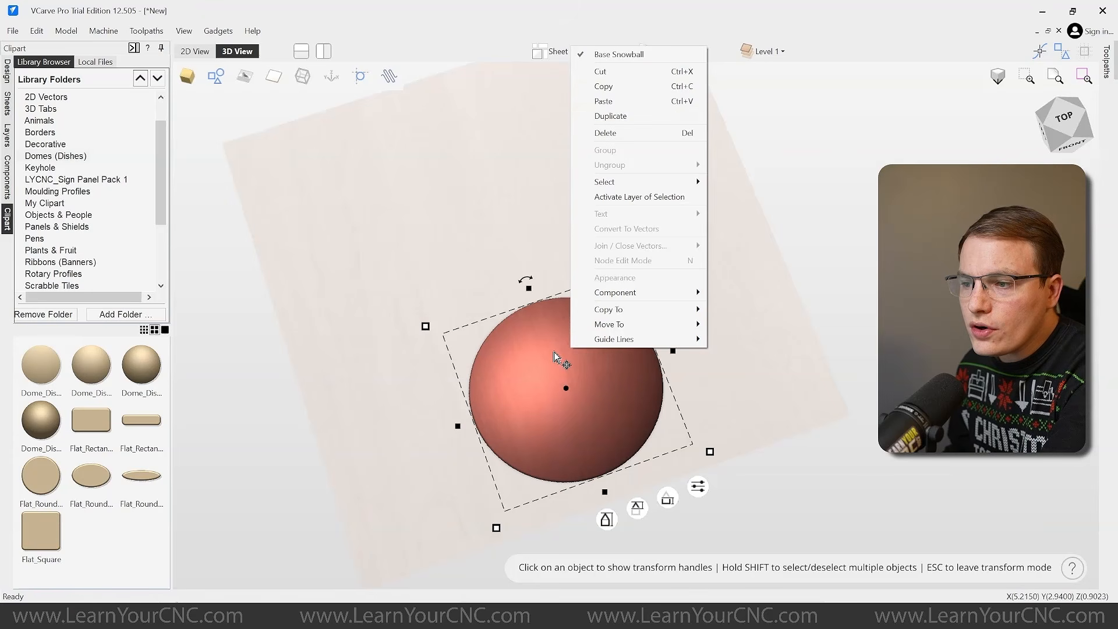
click(554, 354)
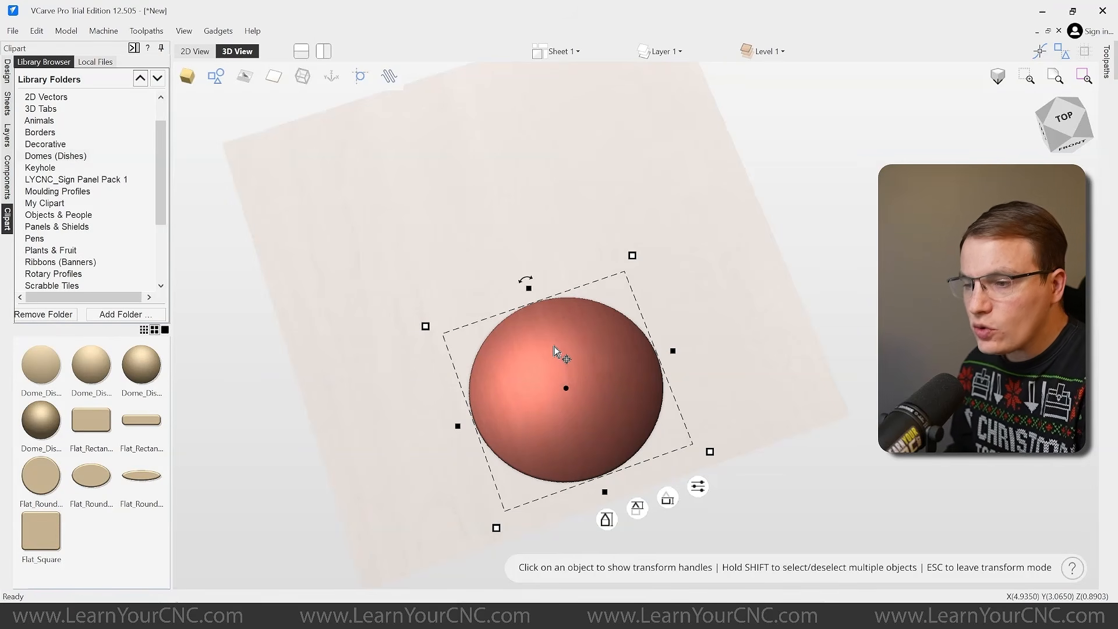
key(ctrl)
ctrl+drag(578, 365, 534, 263)
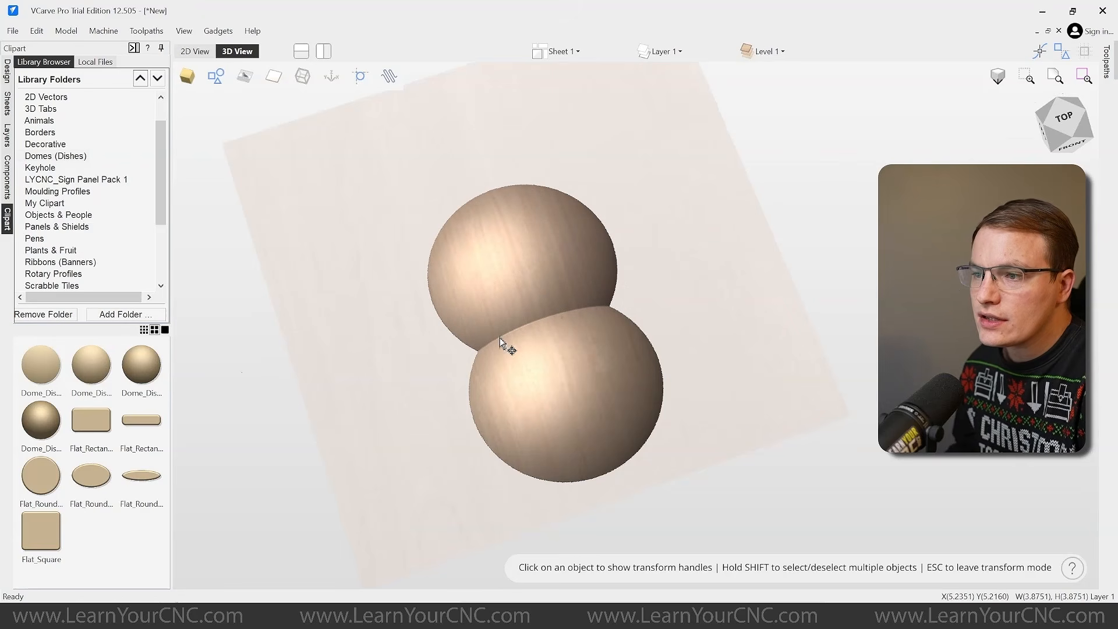
- Shrink the upper snowball about its centre to about 3.01 inches and nudge it slightly upward
click(543, 307)
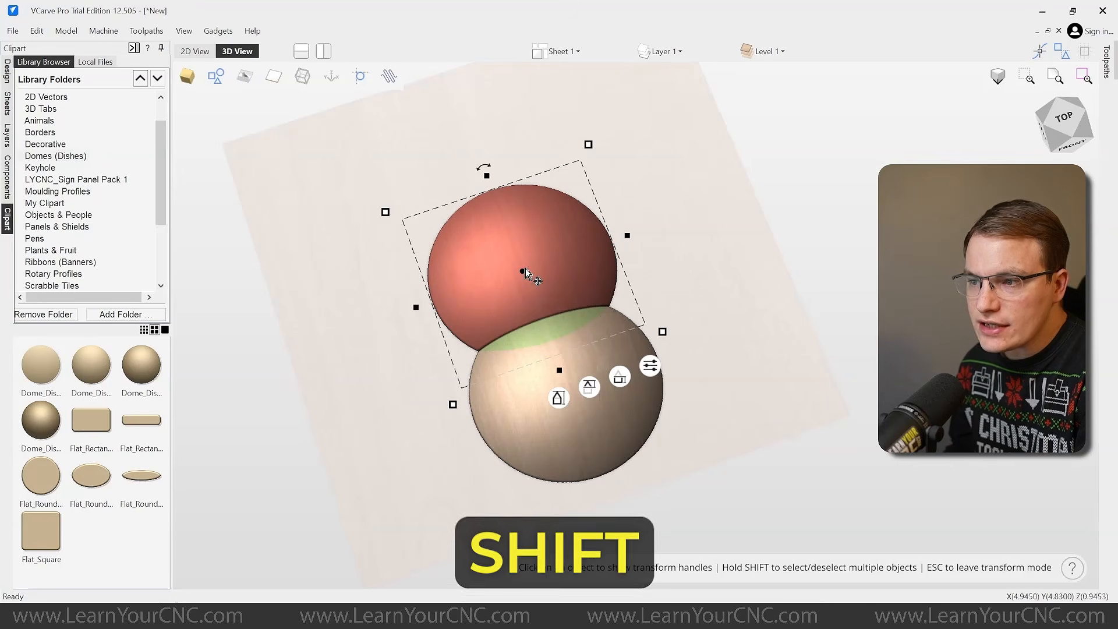
mouse_move(589, 142)
drag(588, 144, 567, 181)
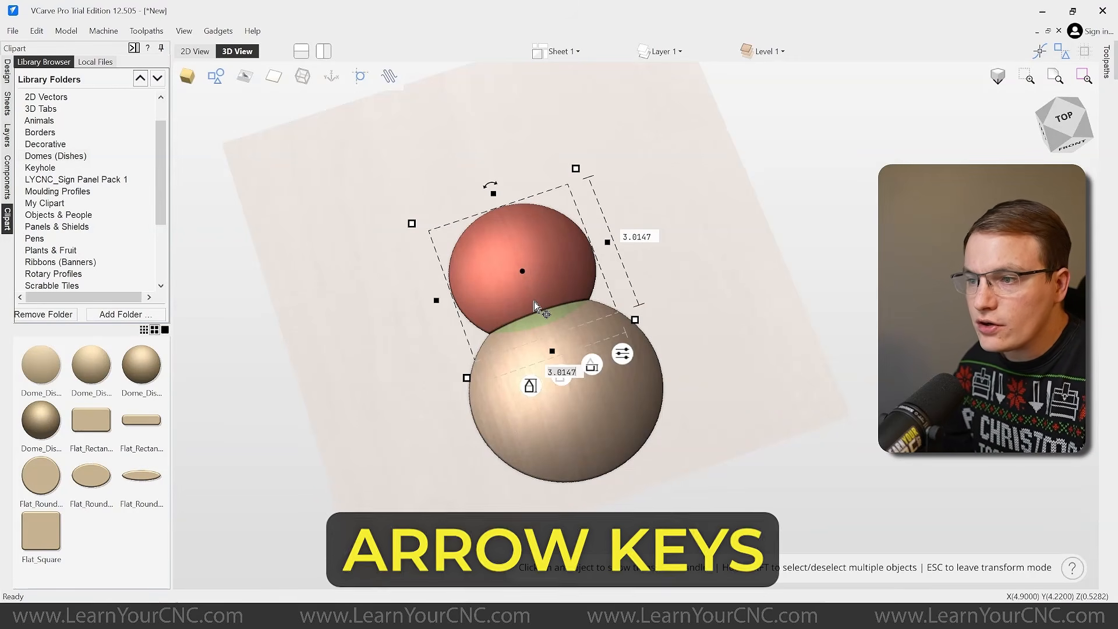
key(Up)
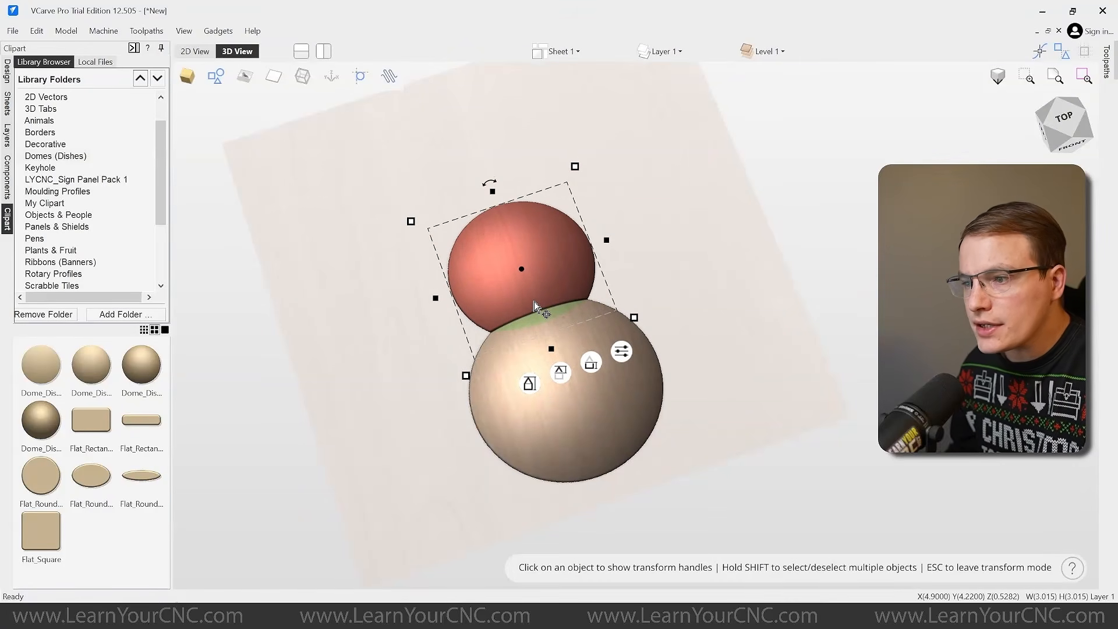
mouse_move(564, 282)
mouse_down()
mouse_move(550, 239)
mouse_move(511, 242)
mouse_move(529, 242)
mouse_move(503, 184)
mouse_move(576, 303)
mouse_move(511, 177)
mouse_move(577, 320)
mouse_move(536, 235)
mouse_move(561, 303)
mouse_move(555, 281)
mouse_up()
drag(645, 278, 558, 230)
drag(662, 267, 601, 285)
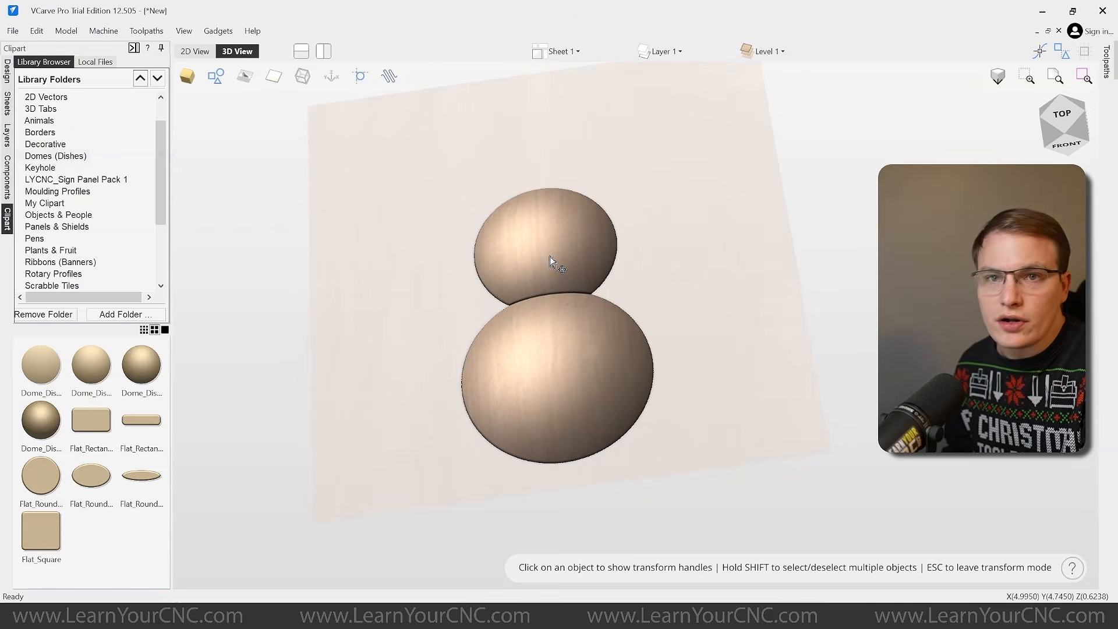
click(774, 52)
right_click(811, 82)
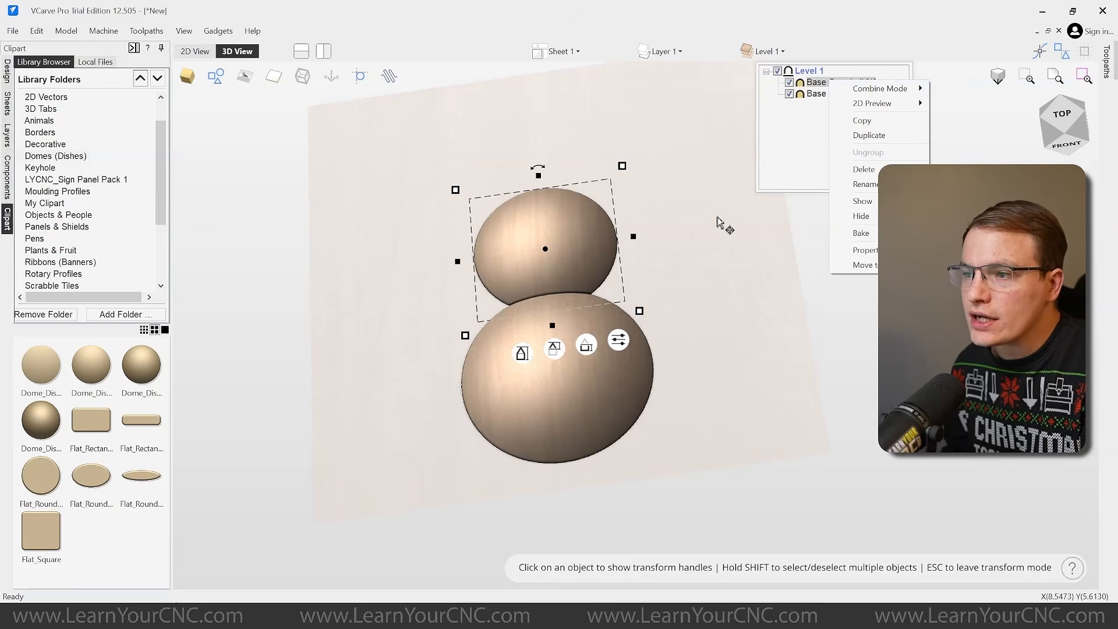
click(682, 269)
- Copy the middle snowball upward to form the head and shrink the copy to about 2.19 inches
middle_drag(666, 228, 656, 274)
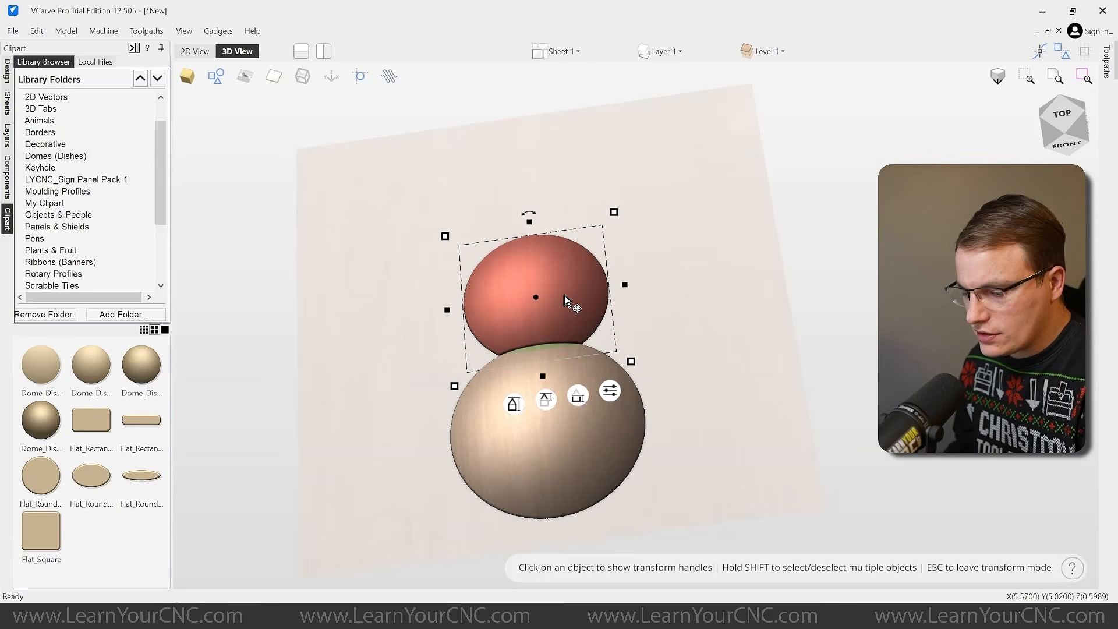
ctrl+drag(558, 299, 556, 215)
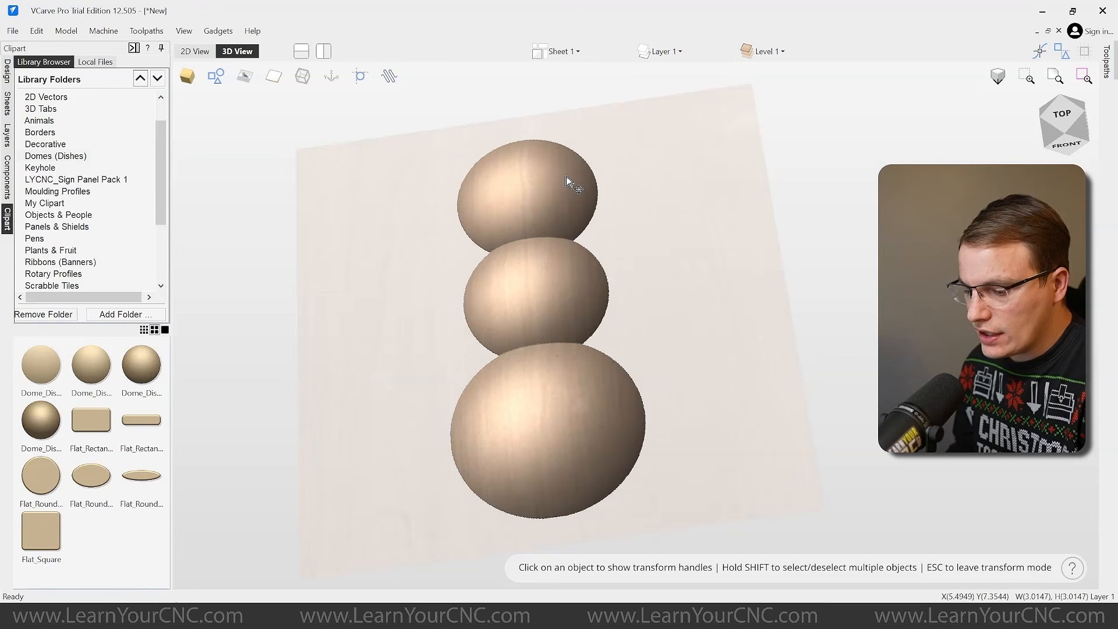
mouse_move(605, 117)
drag(603, 117, 576, 148)
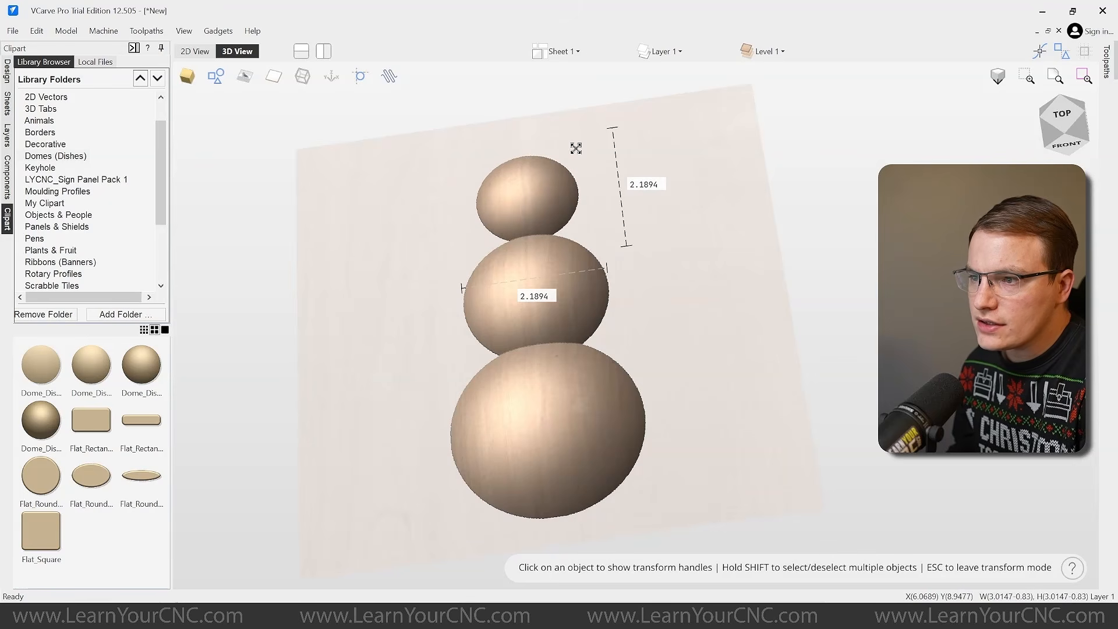
drag(551, 206, 586, 277)
click(611, 224)
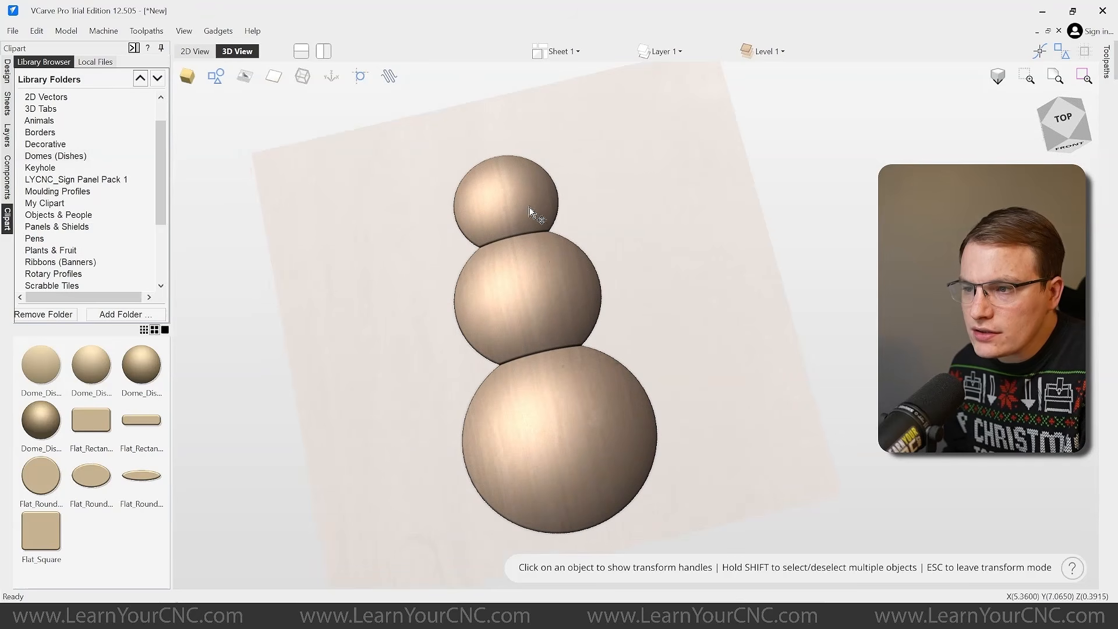
- Place the Dome_Dish_45 clipart on the upper left of the snowman's head and shrink it to about 1.107 inches
drag(603, 240, 612, 365)
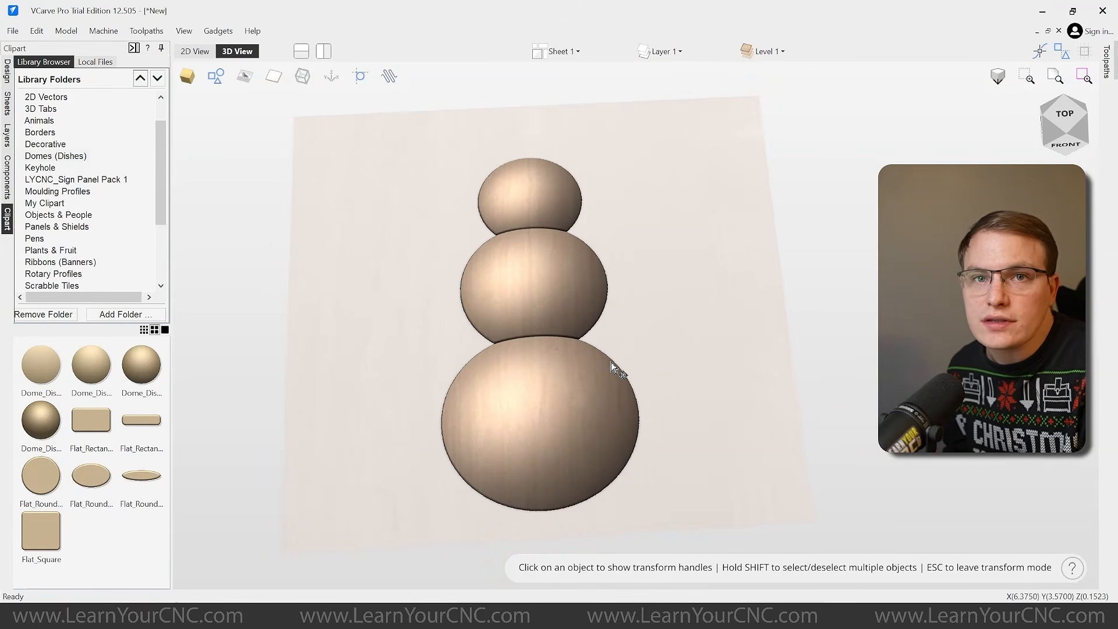
drag(635, 369, 586, 320)
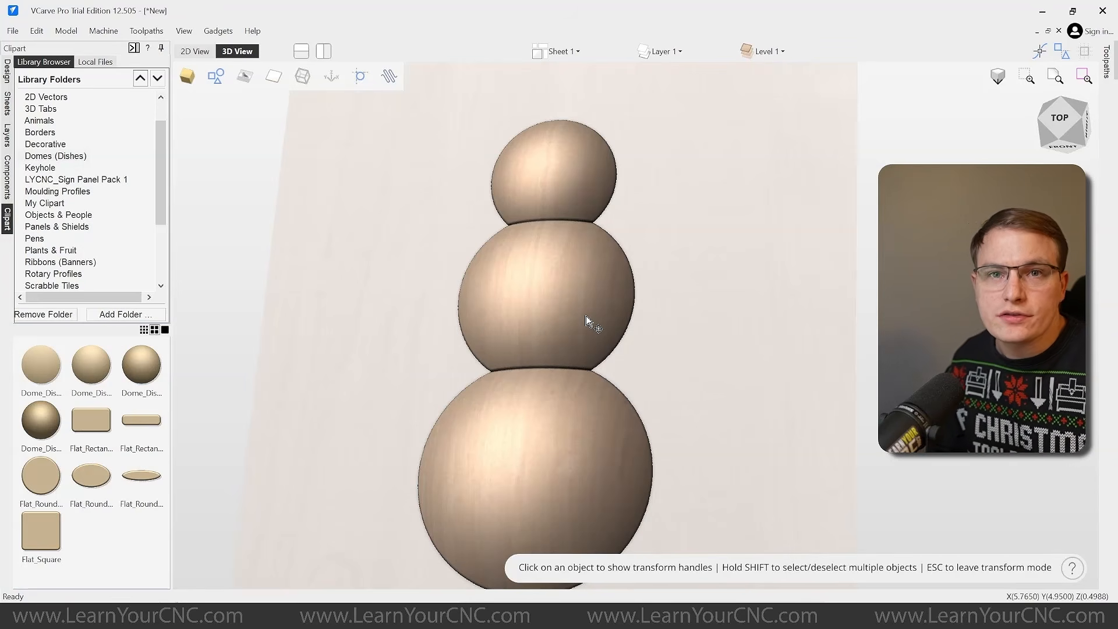
scroll(536, 130, up, 2)
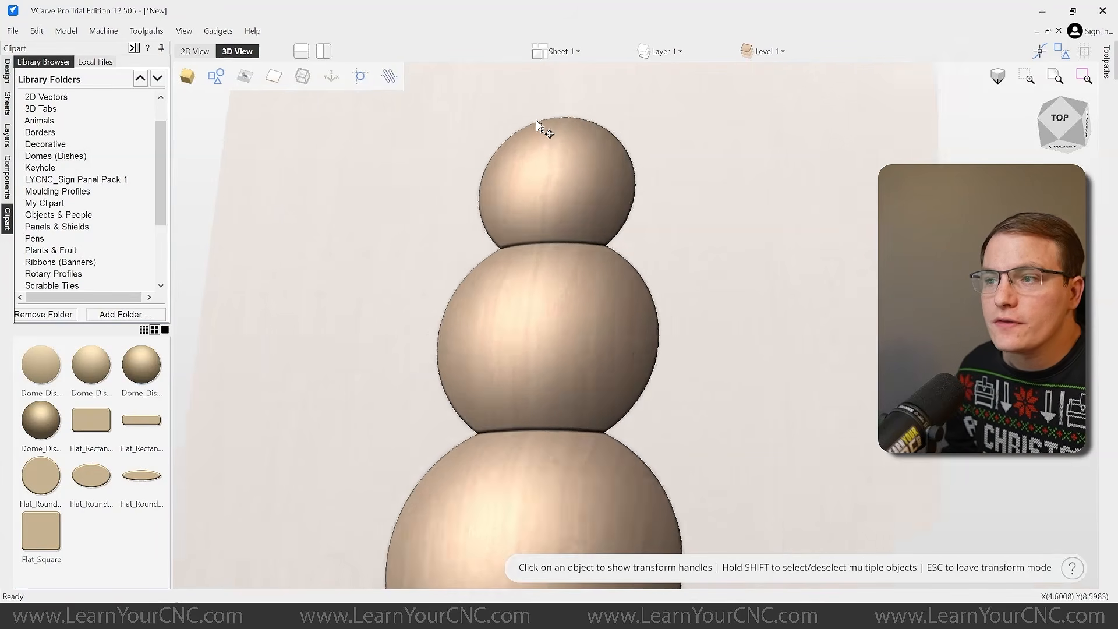
scroll(544, 186, up, 2)
scroll(592, 112, up, 2)
scroll(520, 169, up, 2)
mouse_move(520, 169)
mouse_down()
mouse_move(529, 220)
mouse_move(664, 204)
mouse_move(582, 157)
mouse_move(572, 229)
mouse_move(480, 261)
mouse_up()
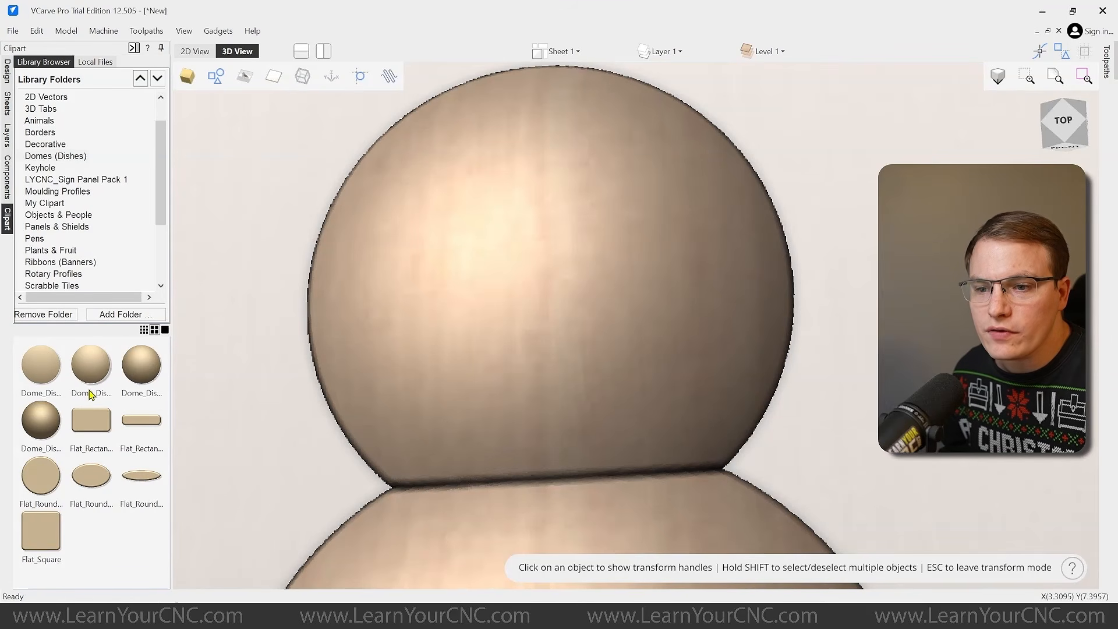
drag(83, 374, 478, 218)
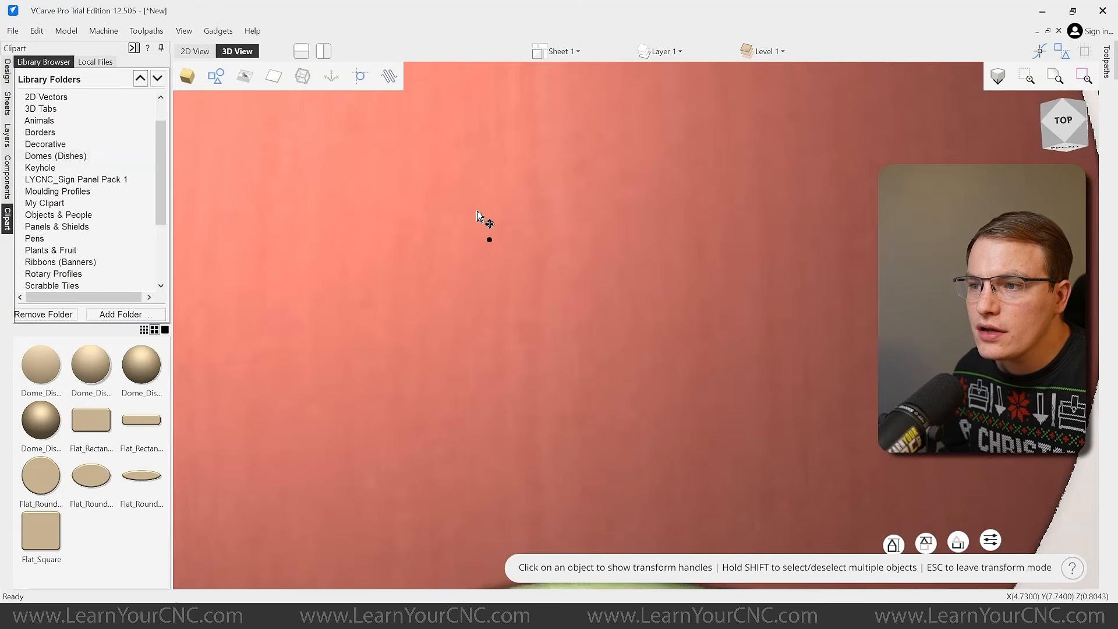
scroll(532, 265, down, 5)
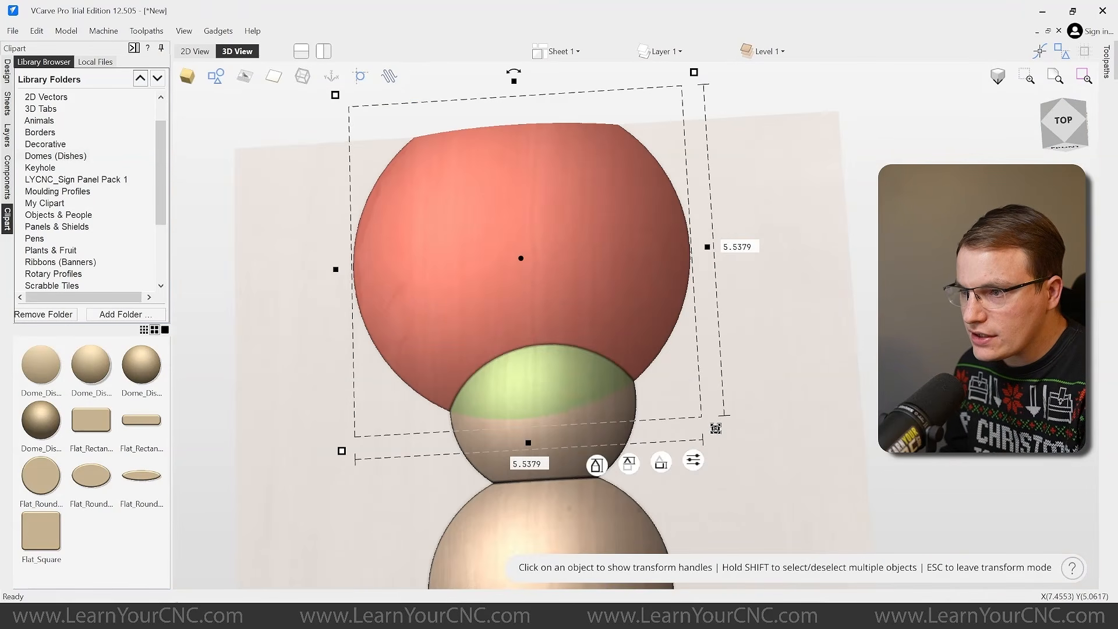
drag(716, 429, 586, 291)
scroll(548, 256, up, 3)
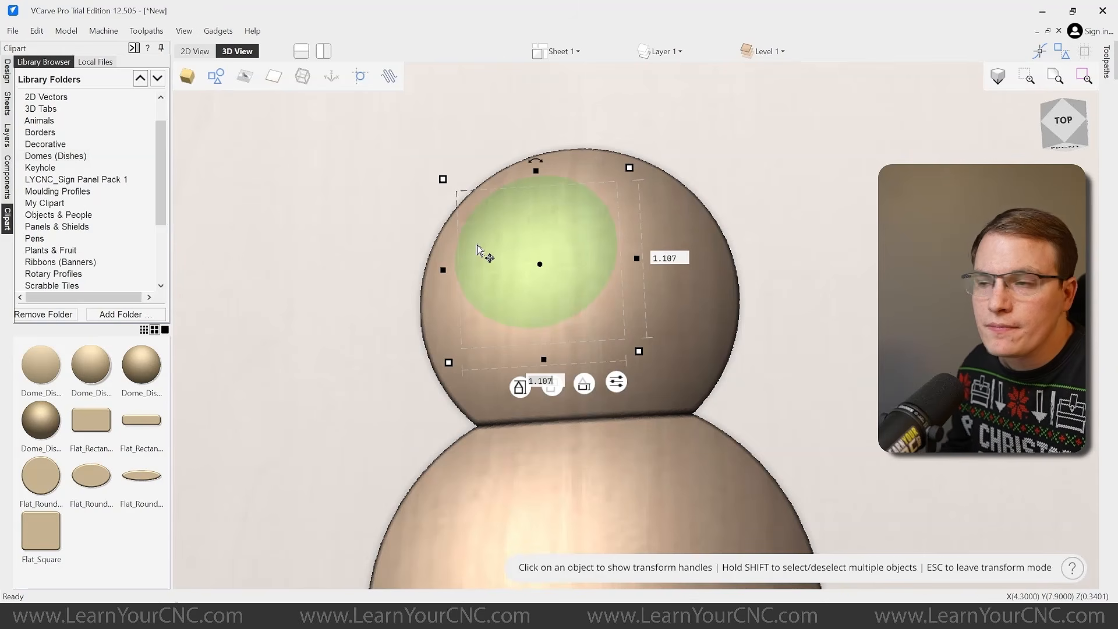
- Set the combine mode of the Dome_Dish_45 component to Add so it sits on top of the head
click(767, 51)
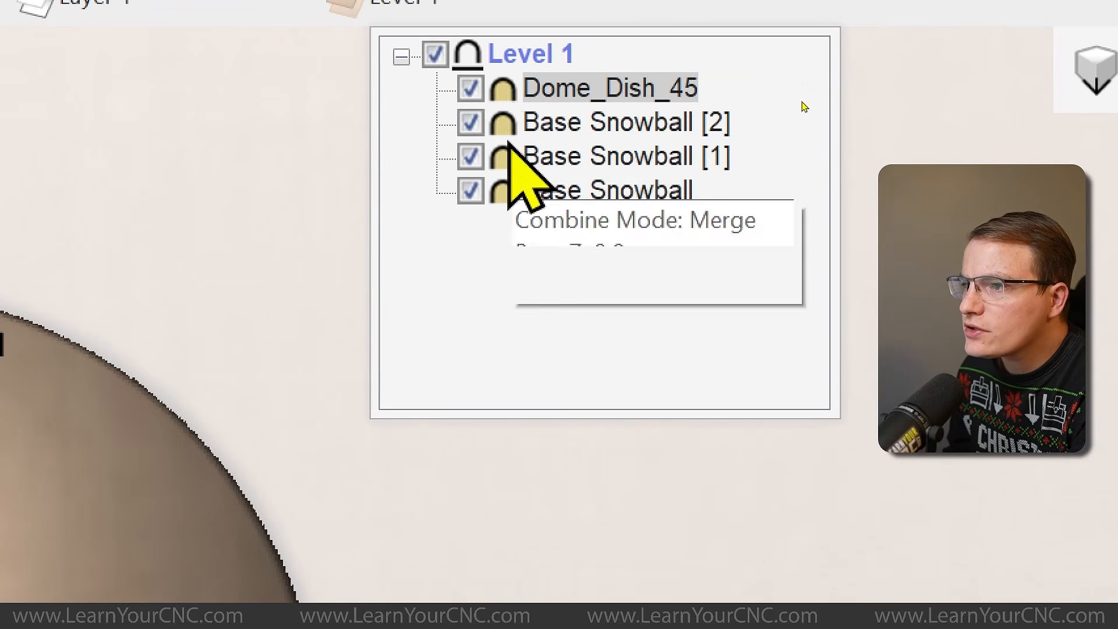
mouse_move(515, 91)
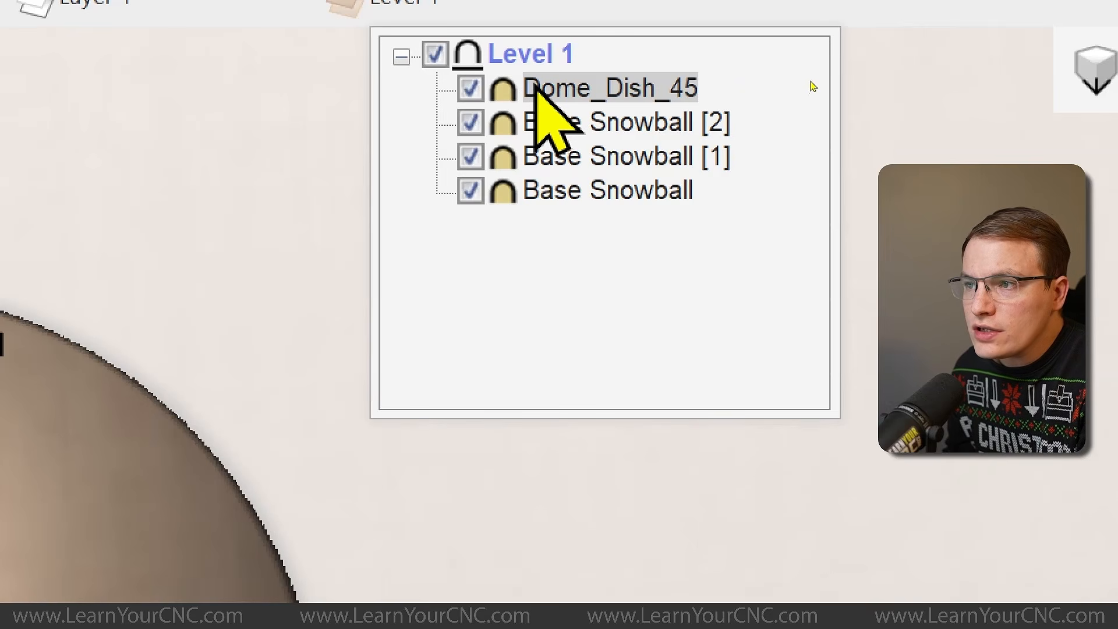
right_click(533, 88)
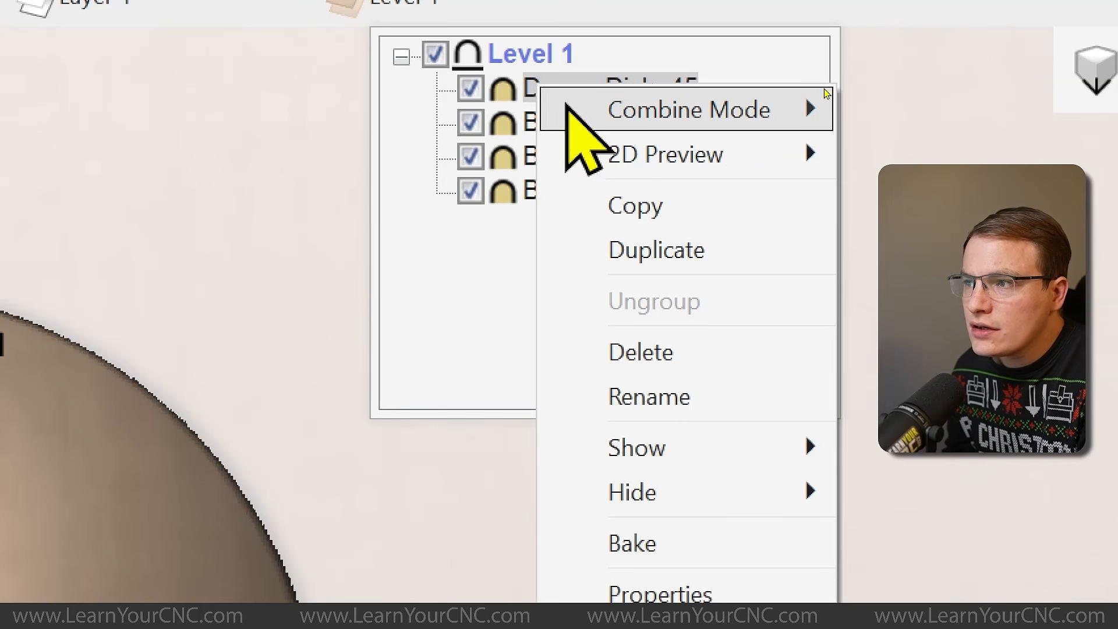
mouse_move(585, 111)
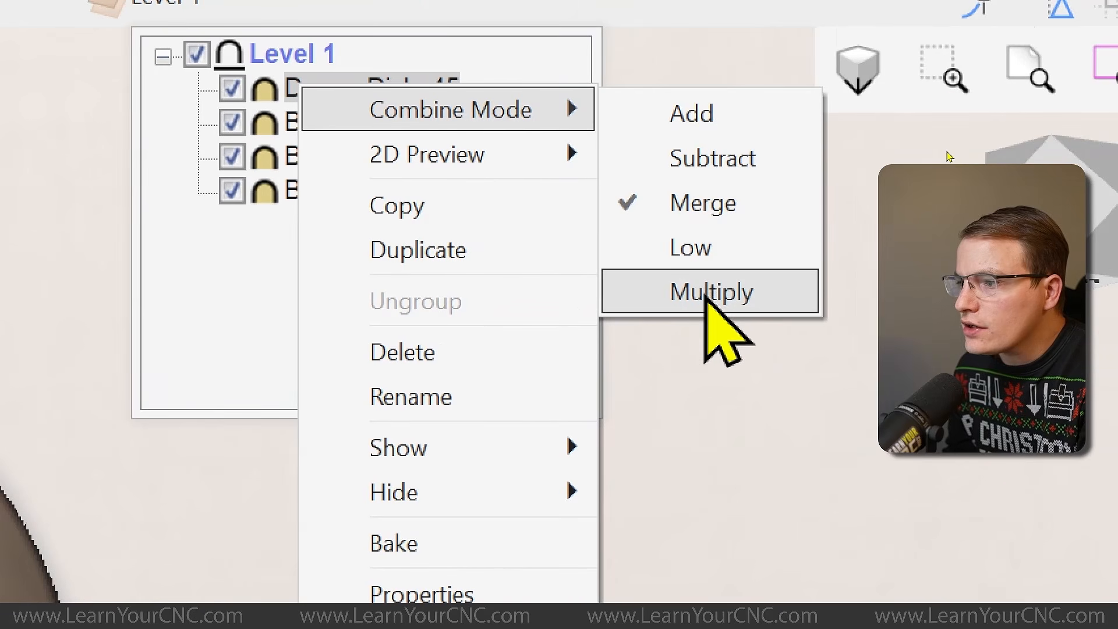
click(714, 116)
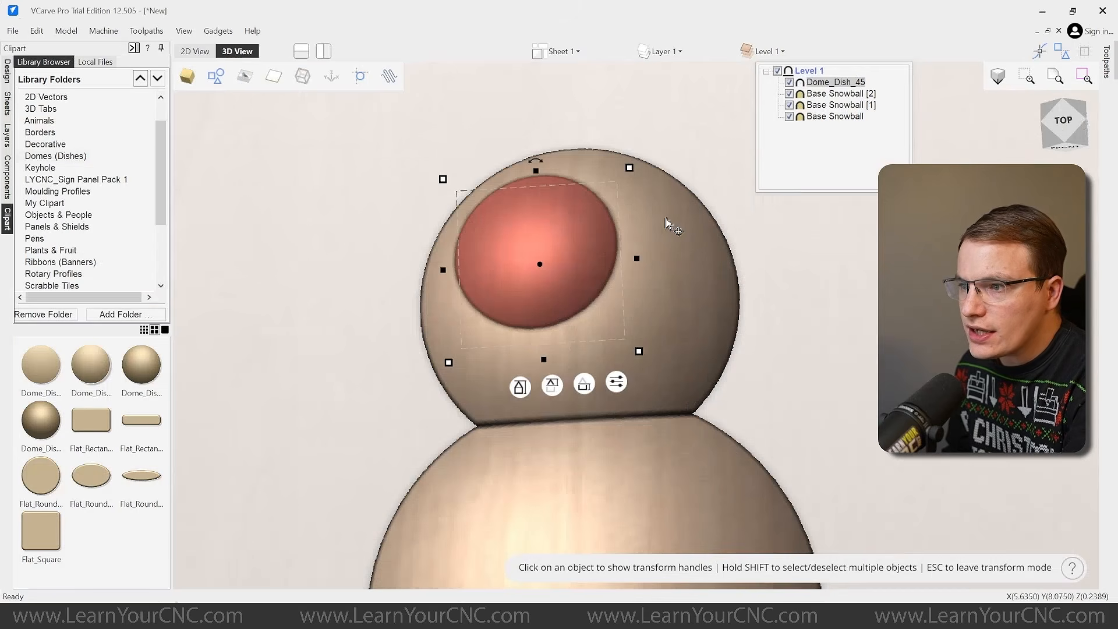
click(564, 246)
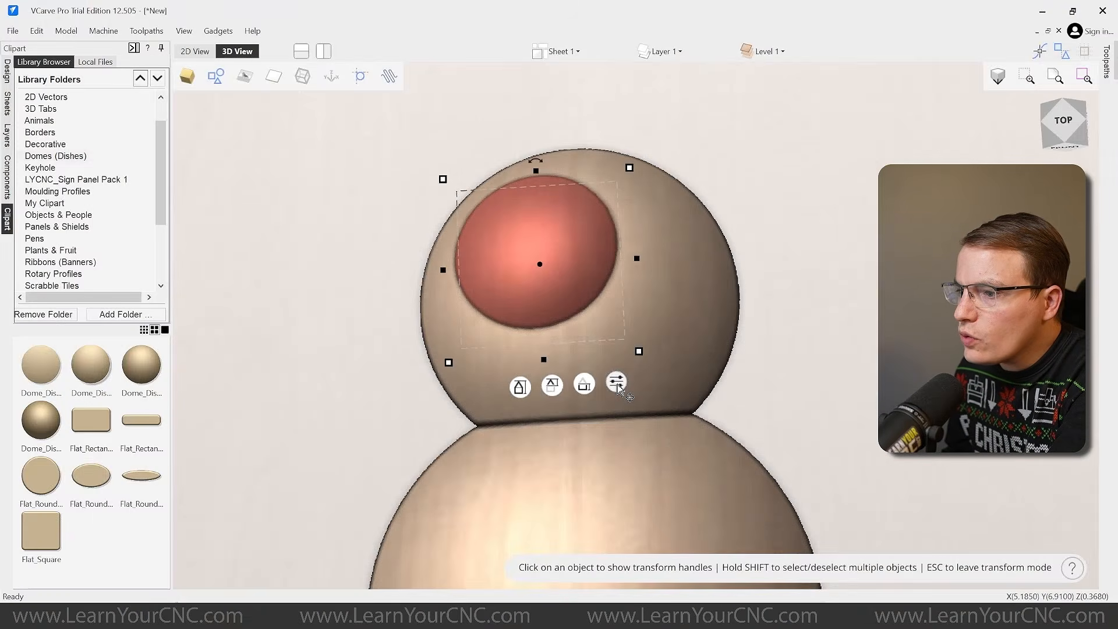
- Examine the combine mode options of the dome on the snowman's head
click(607, 337)
drag(645, 396, 680, 179)
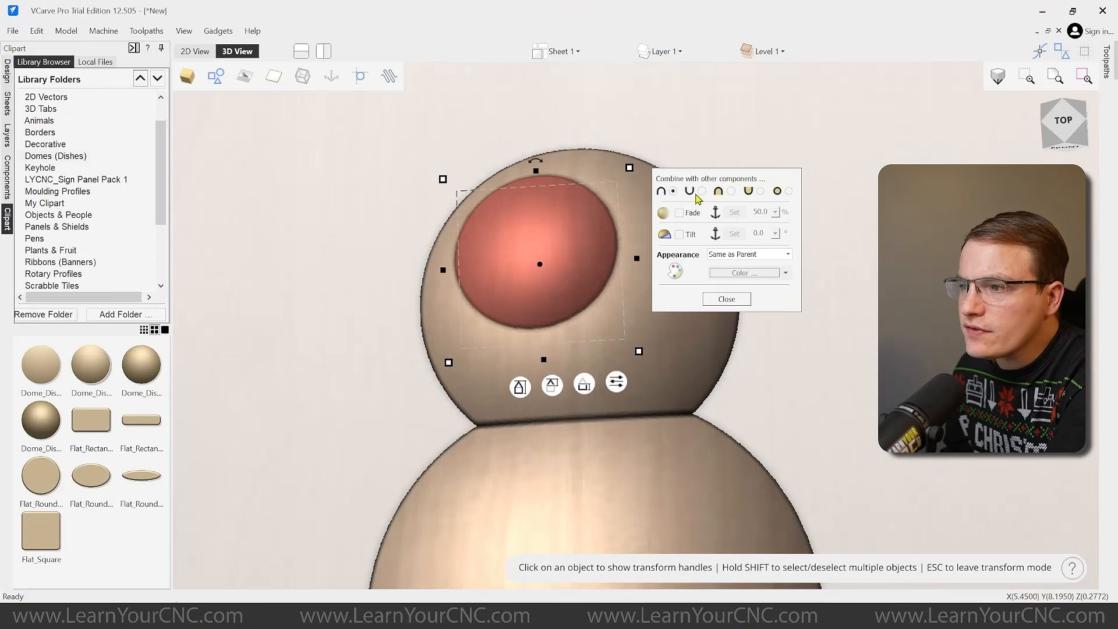
click(726, 299)
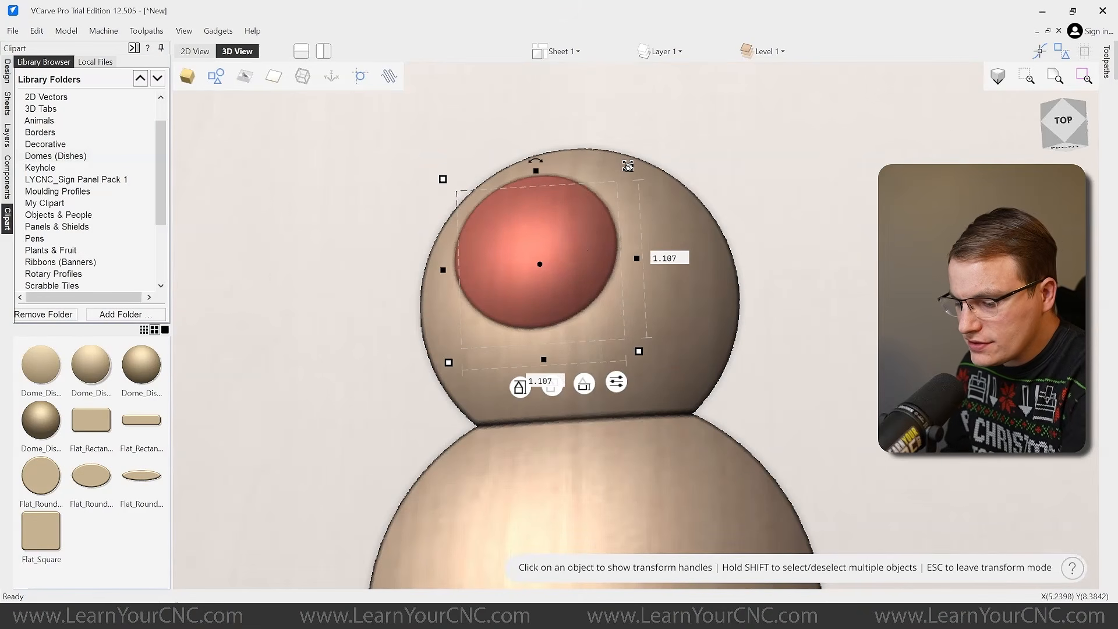
- Shrink the dome on the snowman's head about its centre to about 0.27 inches to form the left eye
drag(627, 166, 529, 267)
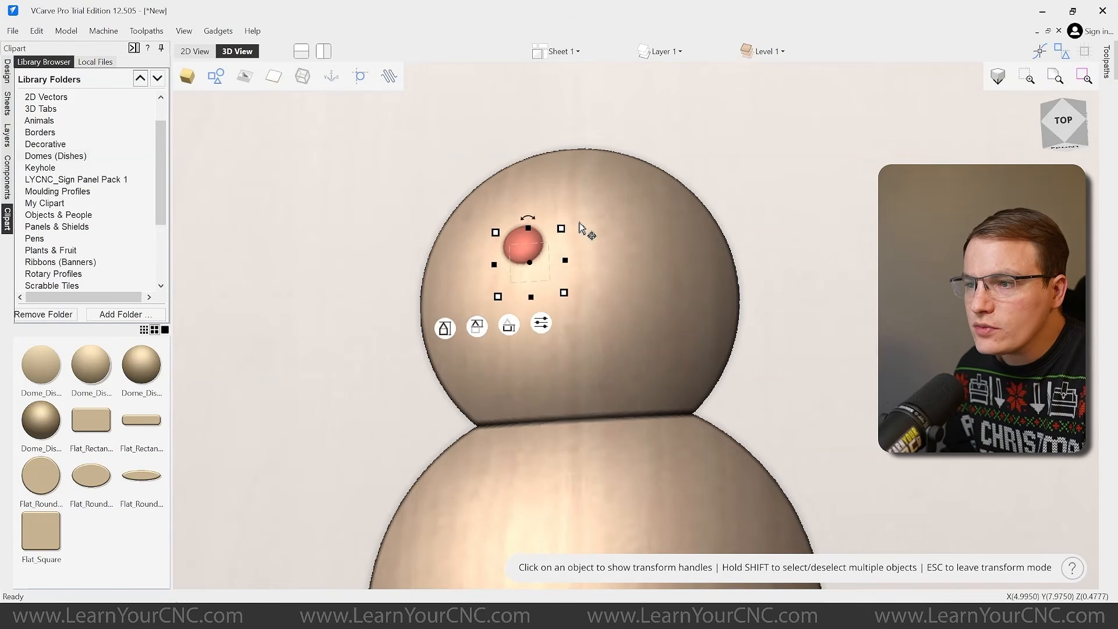
click(612, 270)
drag(613, 270, 554, 219)
drag(766, 212, 523, 274)
click(510, 275)
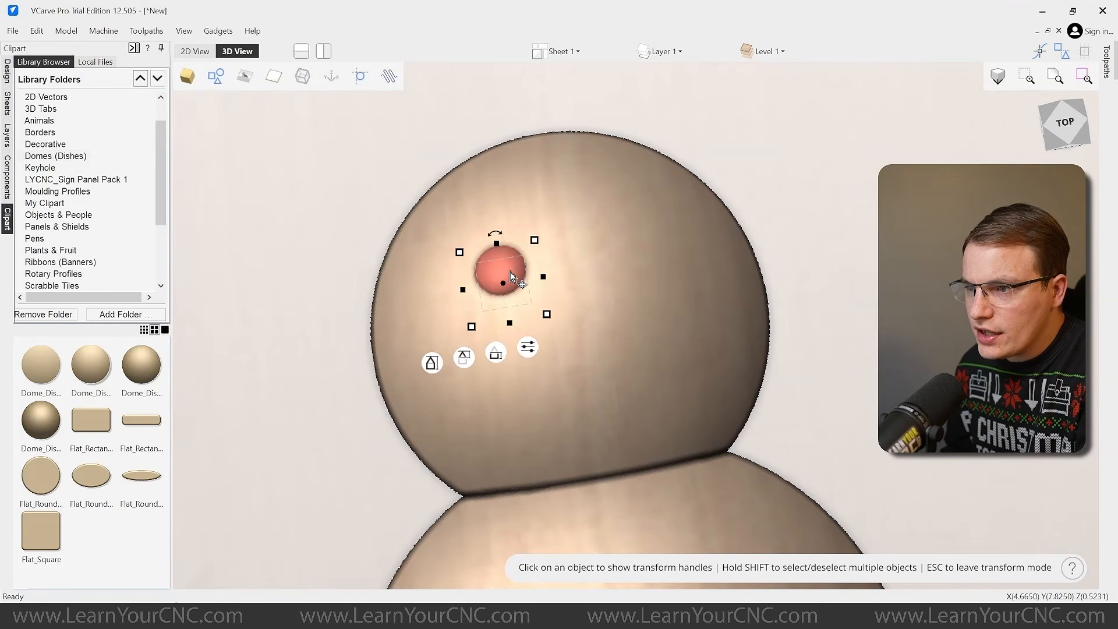
- Try copying the left eye across to the right side of the head, and delete that copy
ctrl+drag(503, 268, 669, 257)
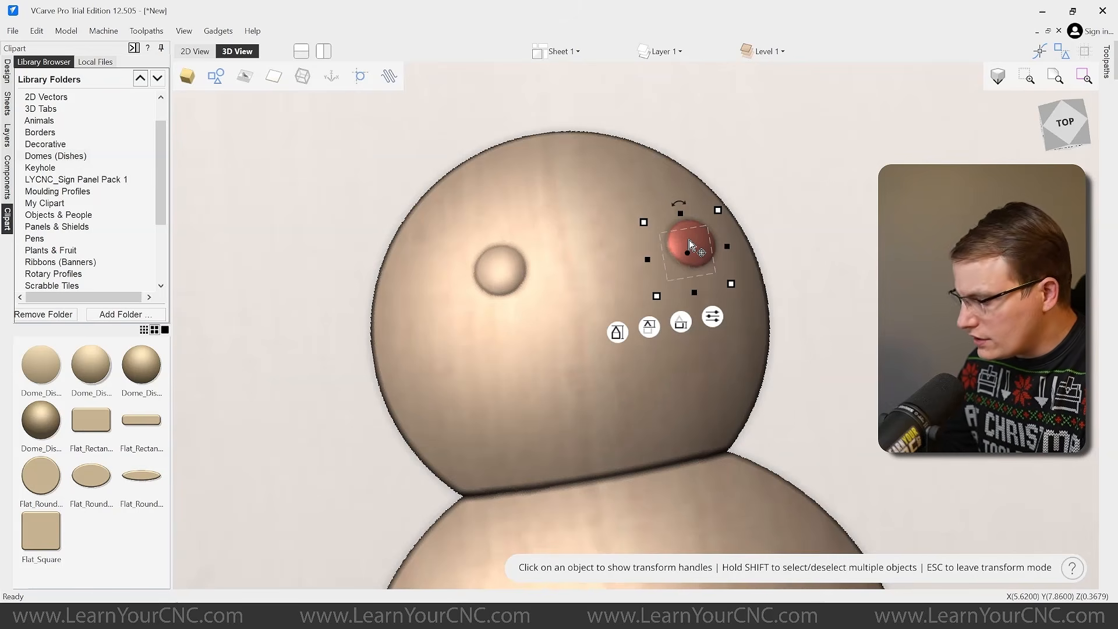
key(Delete)
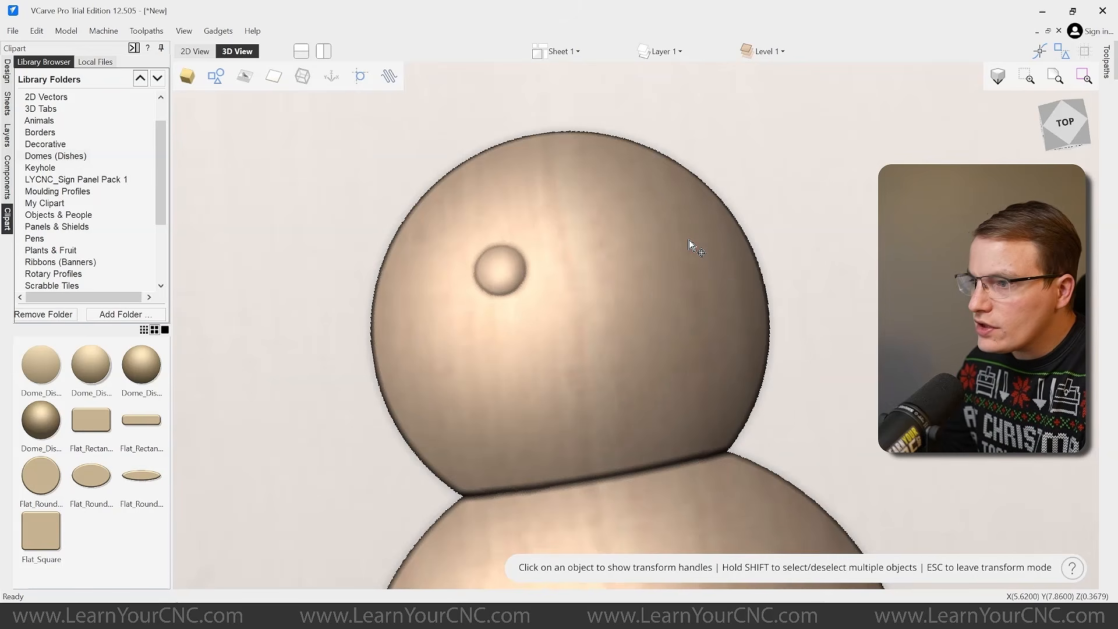
click(510, 270)
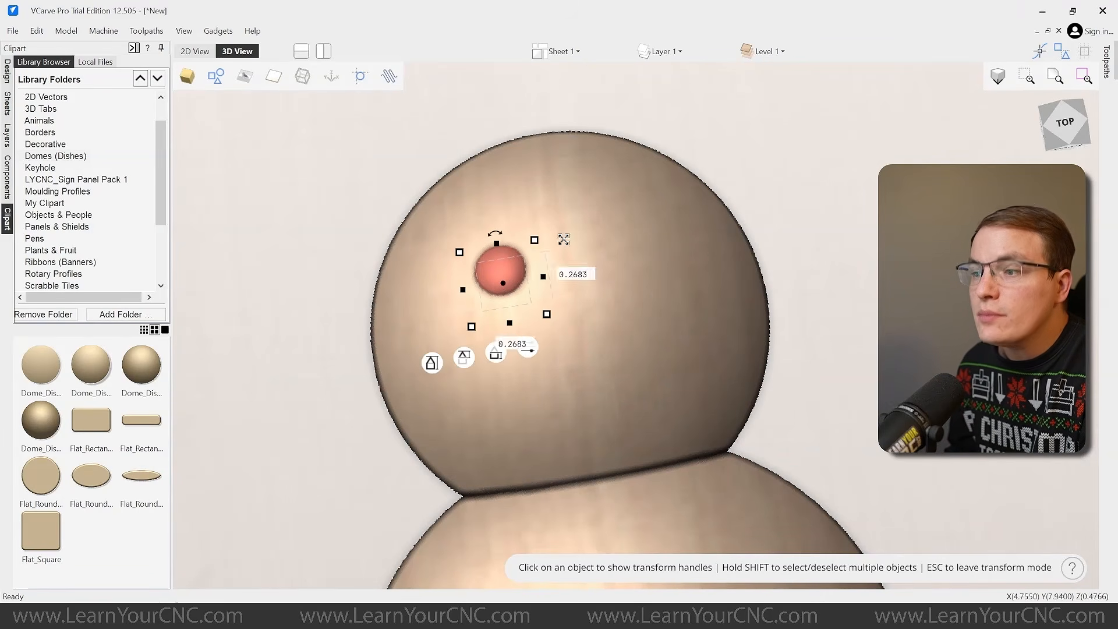
- Centre the base snowball horizontally on the material with the Alignment Tools
scroll(502, 234, down, 5)
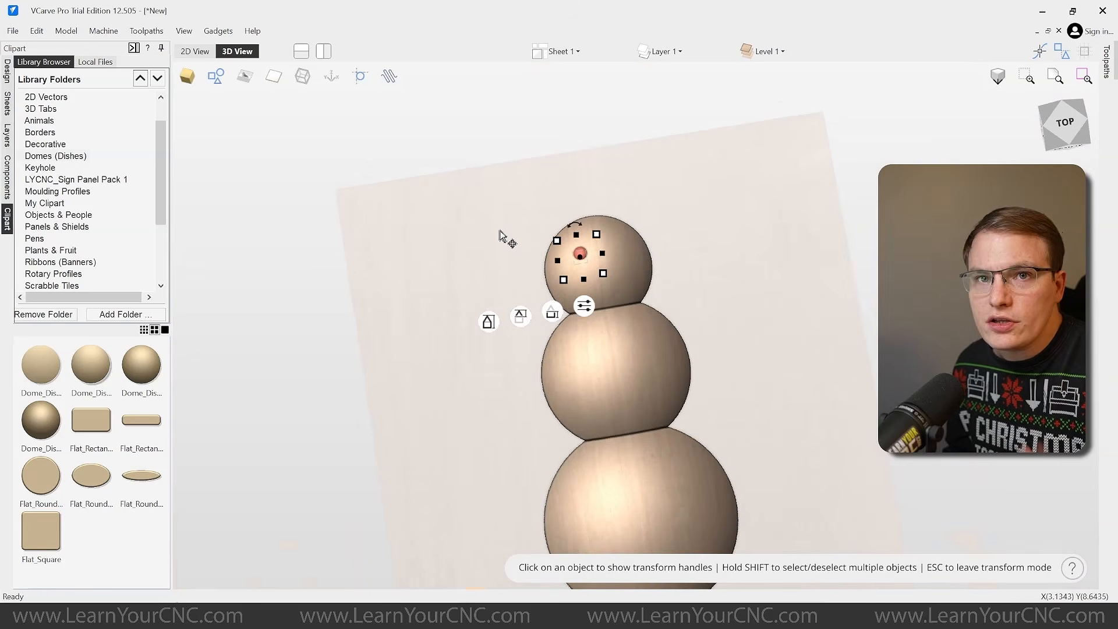
middle_drag(679, 300, 641, 259)
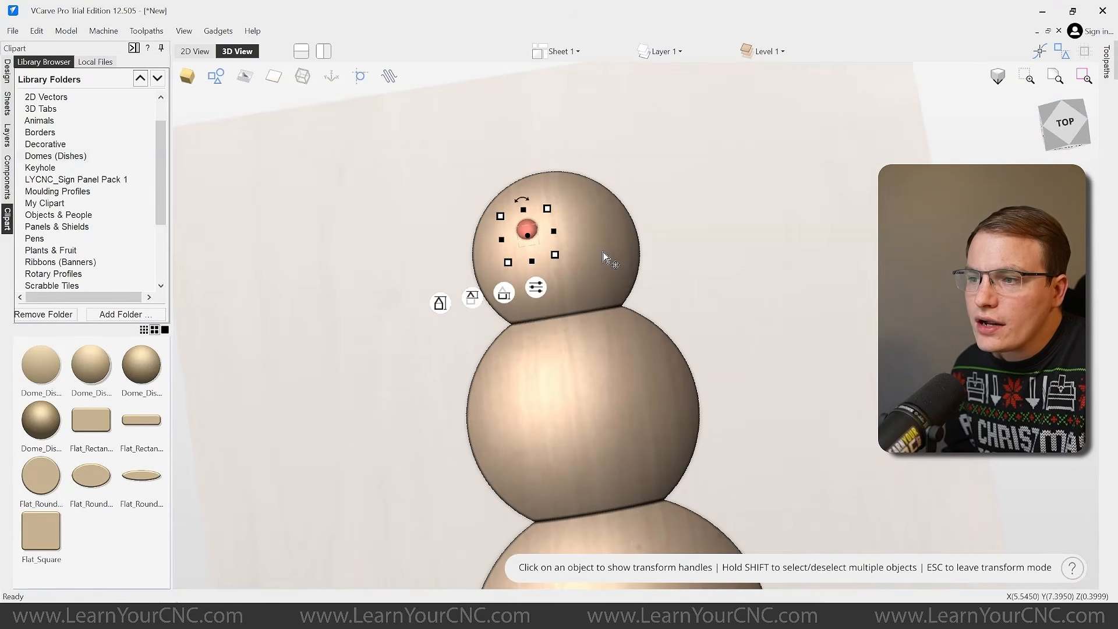
scroll(561, 174, down, 2)
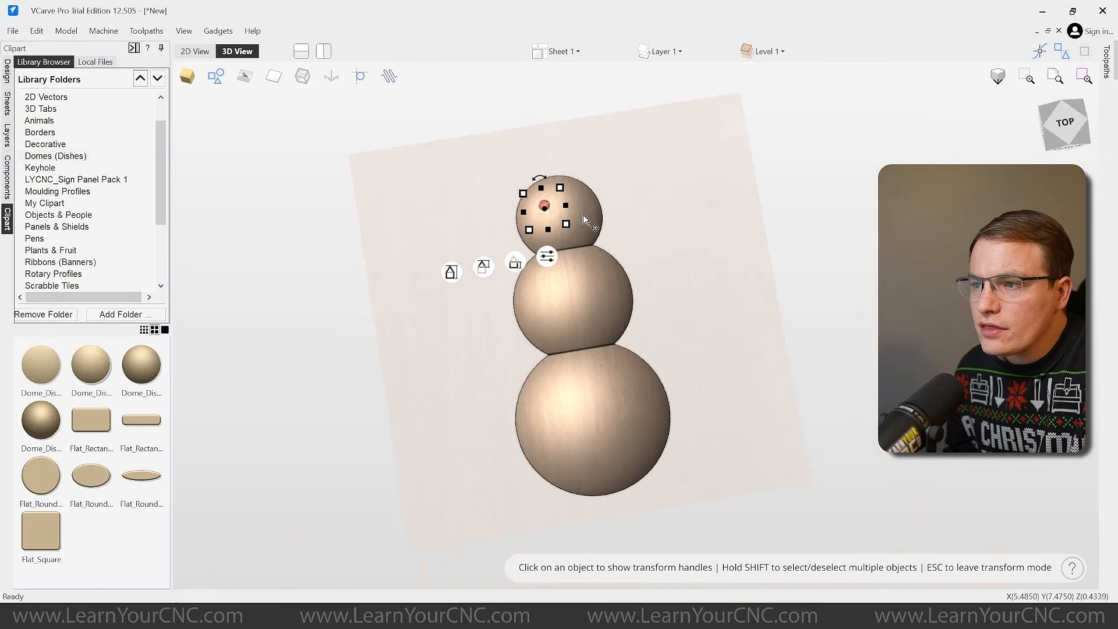
click(582, 215)
click(591, 306)
click(605, 384)
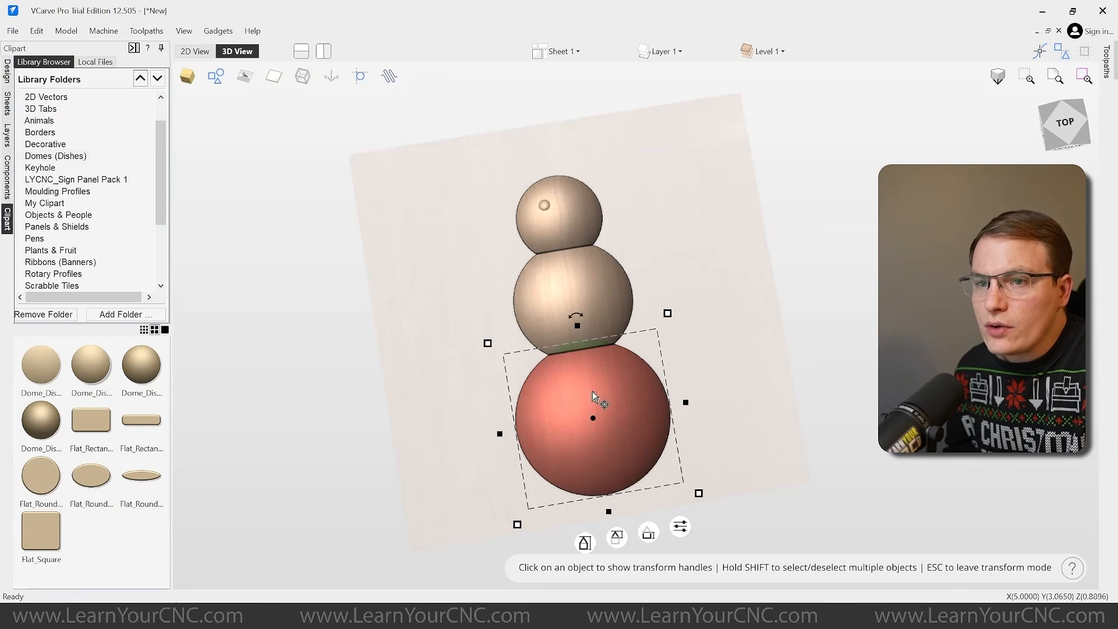
click(7, 71)
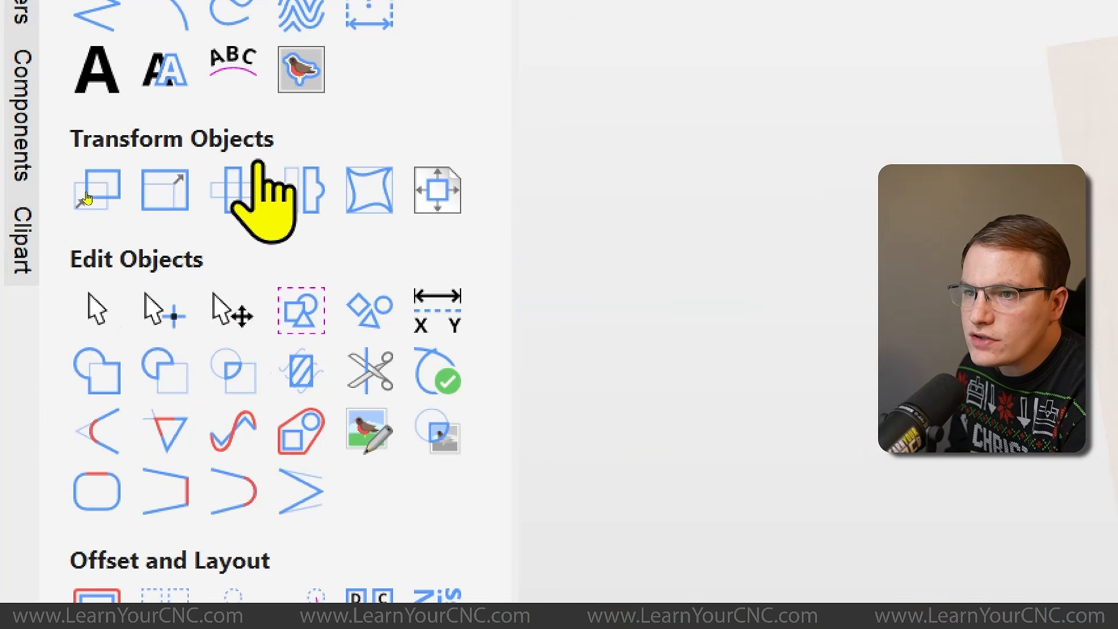
click(439, 192)
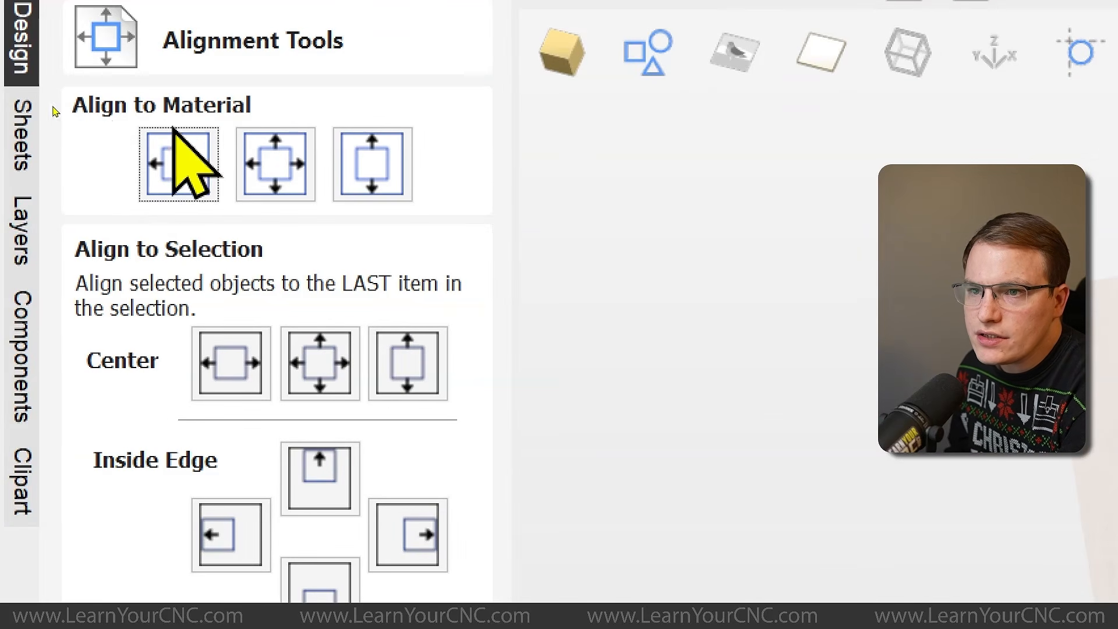
click(54, 115)
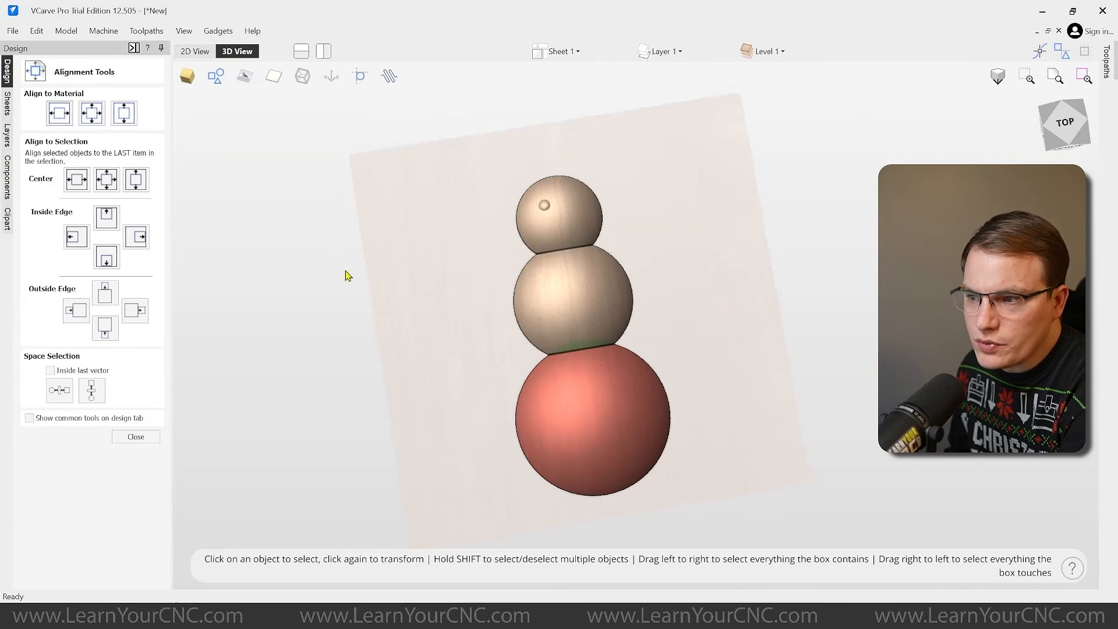
click(539, 381)
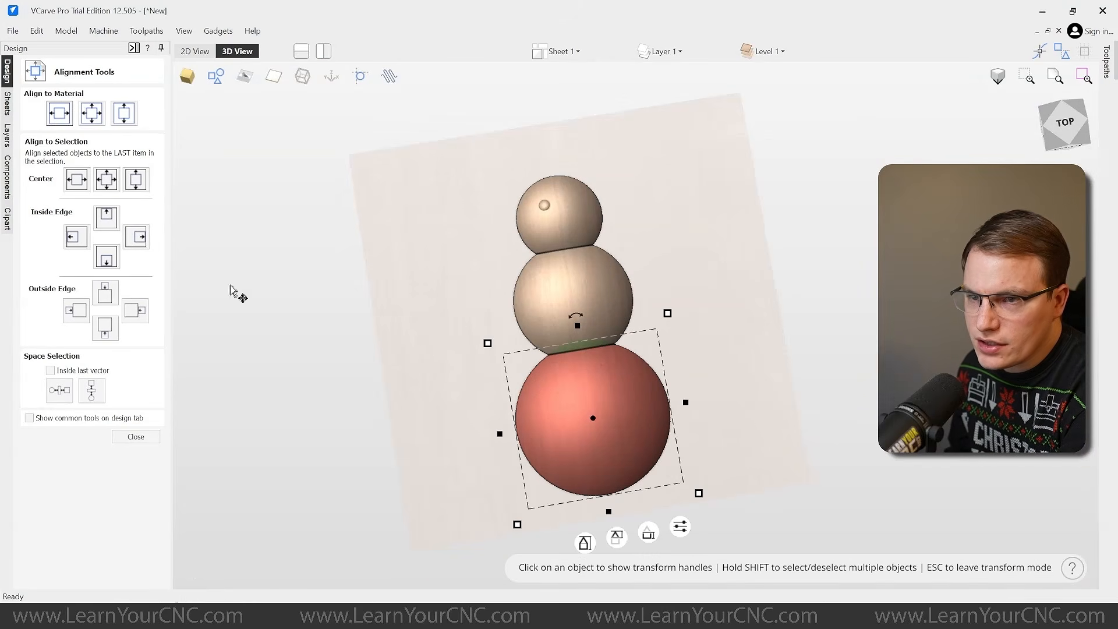
click(59, 114)
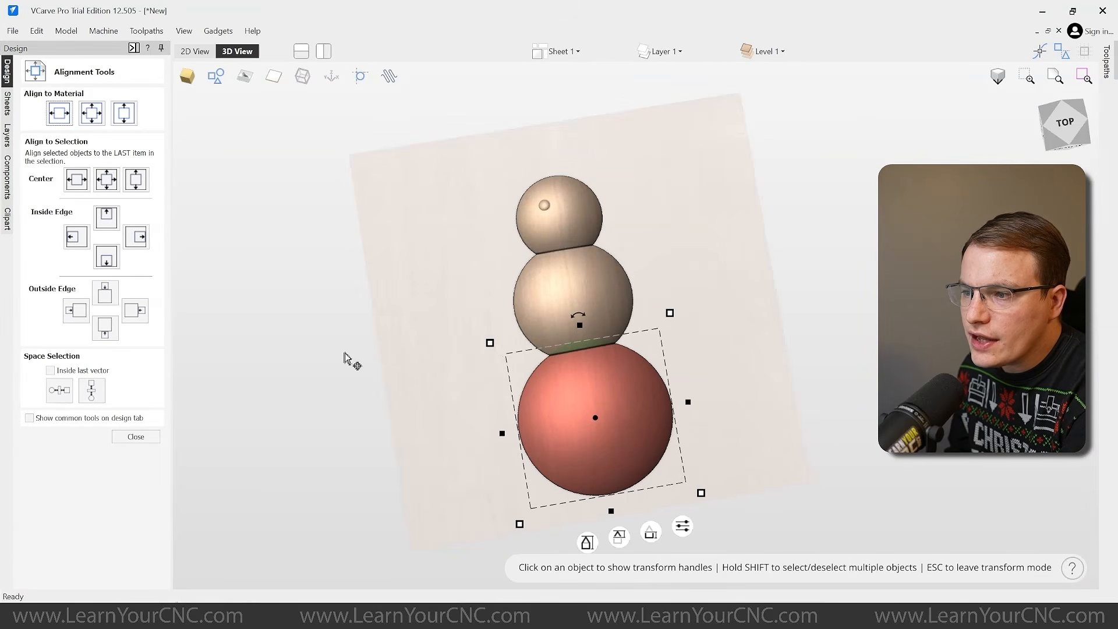
- Centre the middle snowball and the head snowball horizontally on the material, and close the Alignment Tools
click(597, 292)
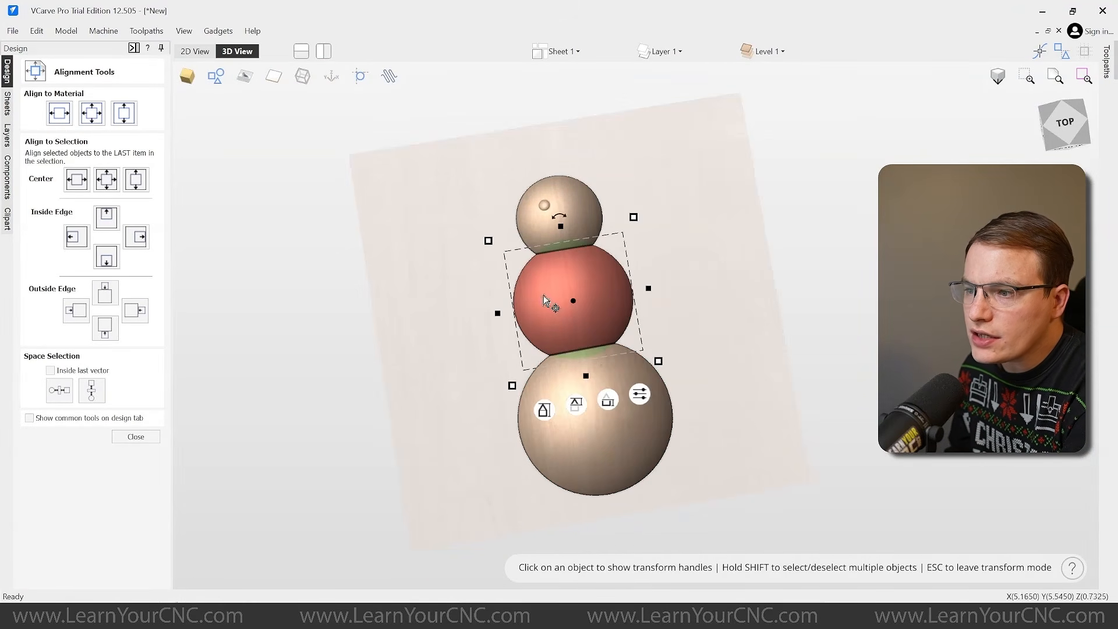
click(63, 120)
click(588, 219)
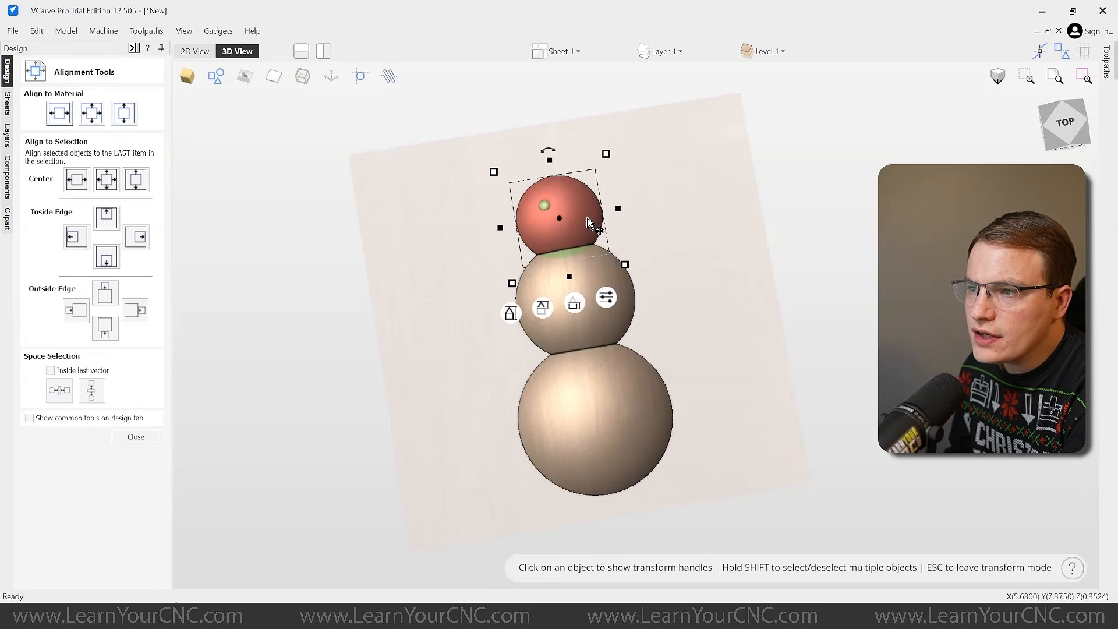
click(58, 113)
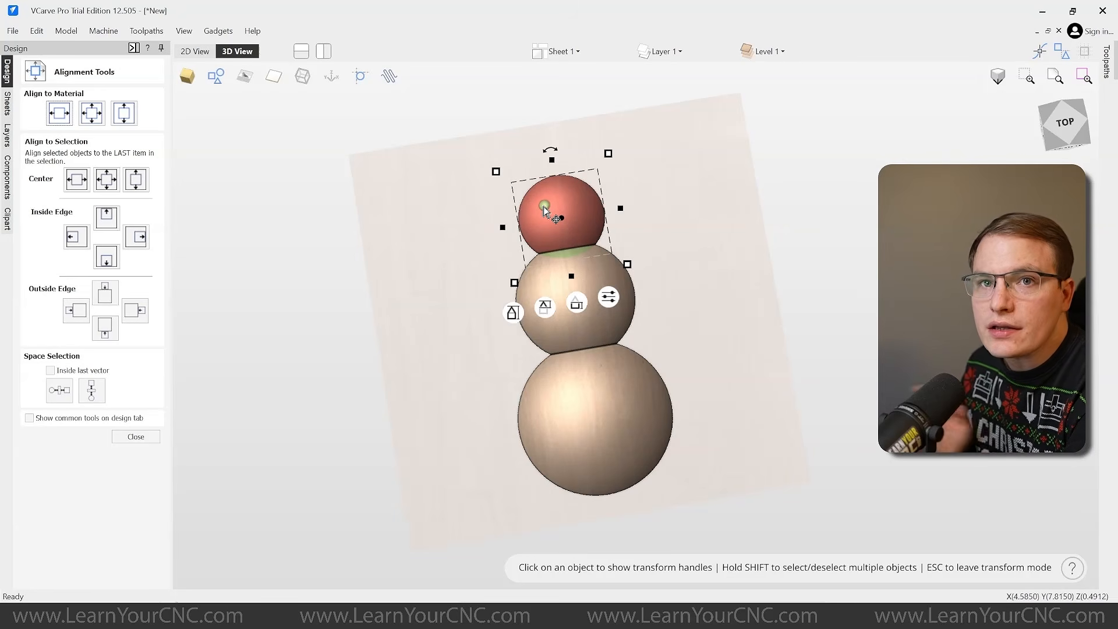
click(149, 438)
- Nudge the left eye slightly inward and create a horizontally mirrored copy of it about the job centre as the right eye
click(563, 153)
scroll(579, 198, up, 6)
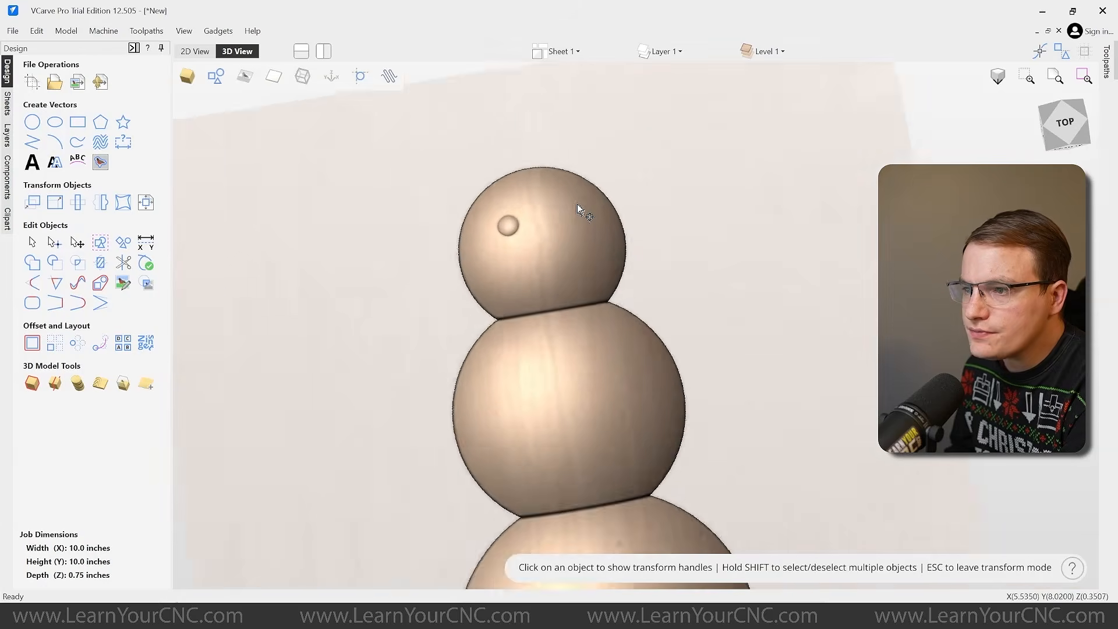
click(452, 252)
scroll(470, 217, up, 3)
drag(440, 269, 450, 268)
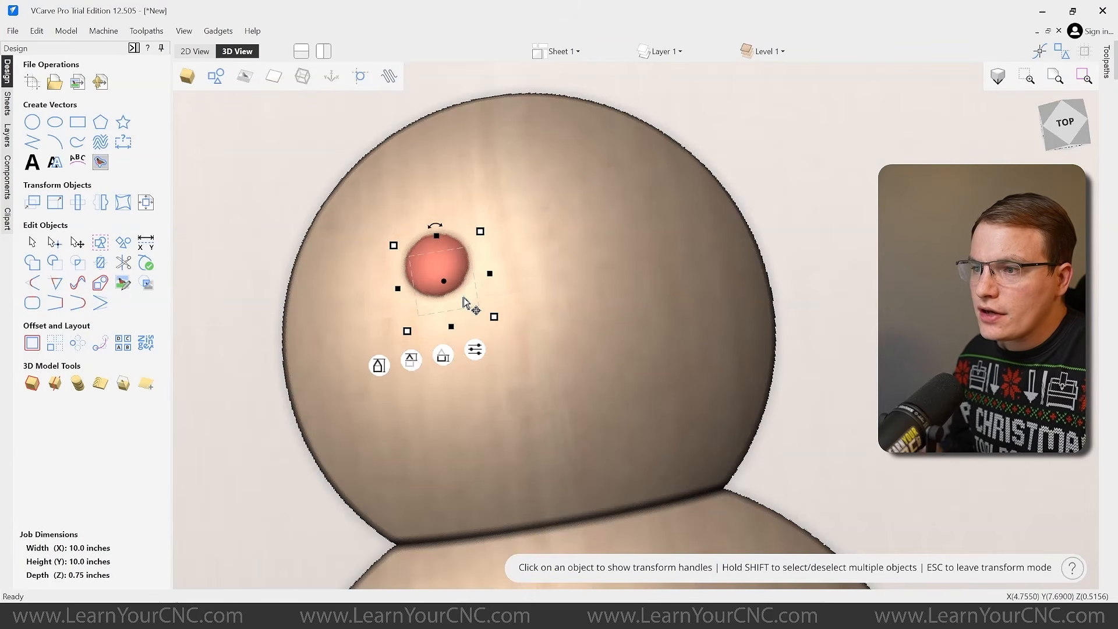
key(ctrl+shift+h)
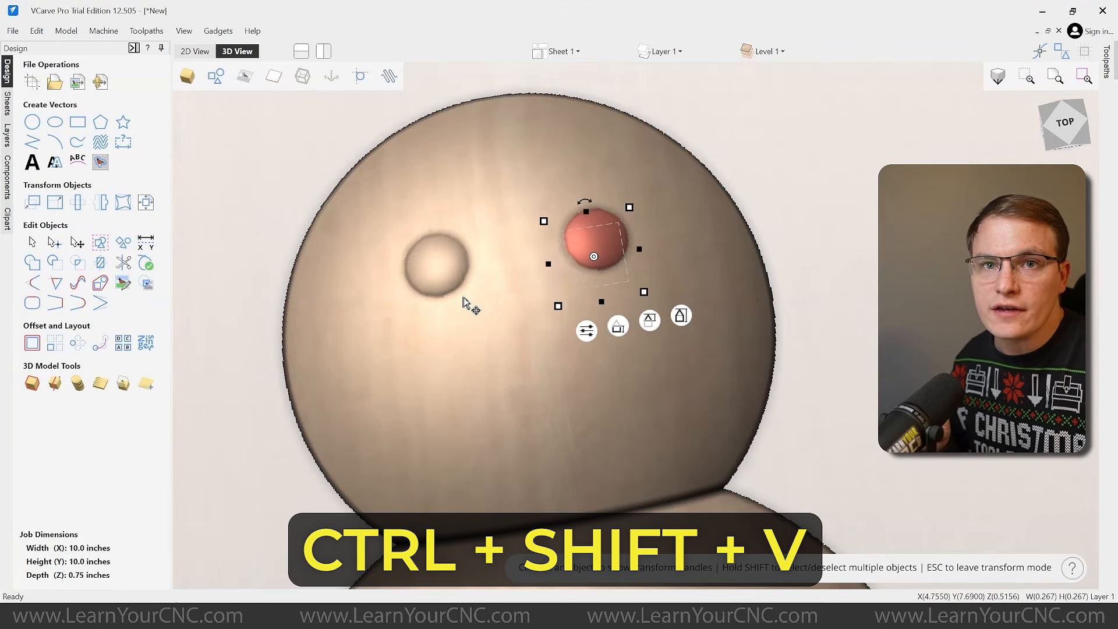
click(833, 254)
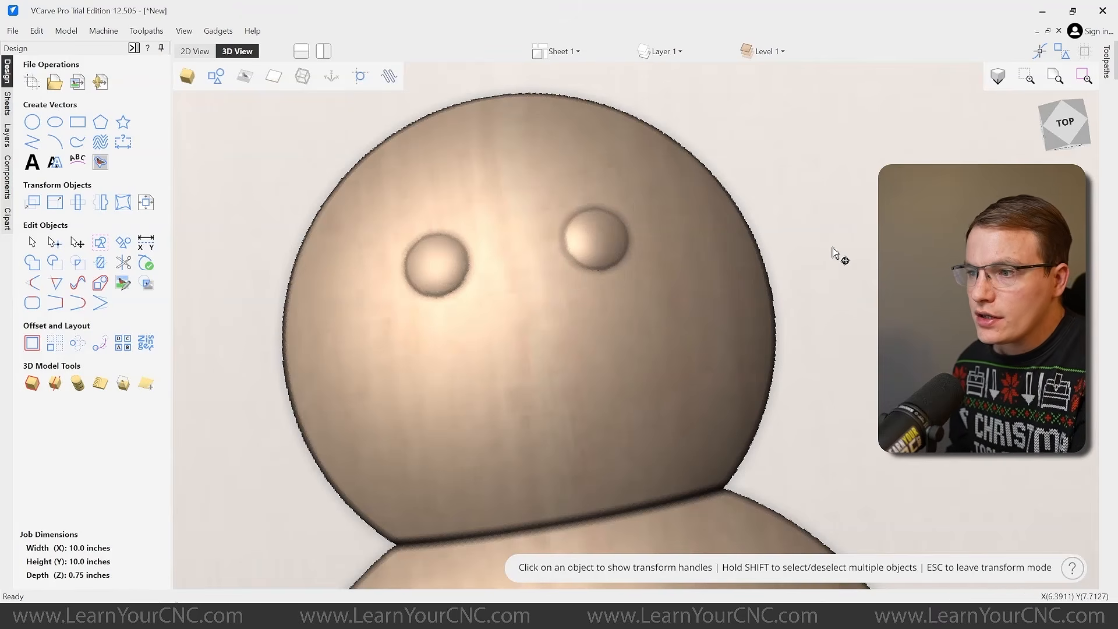
drag(610, 301, 479, 267)
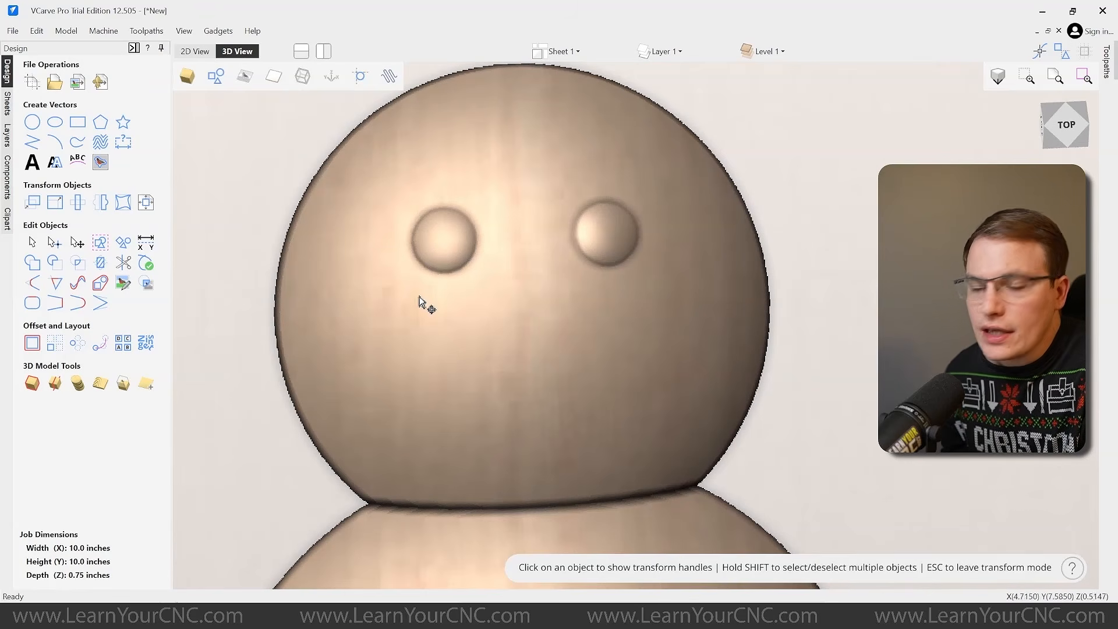
- Set the Mirror tool to flip the left eye about the job centre with a mirrored copy, and close it without applying the flip
click(459, 247)
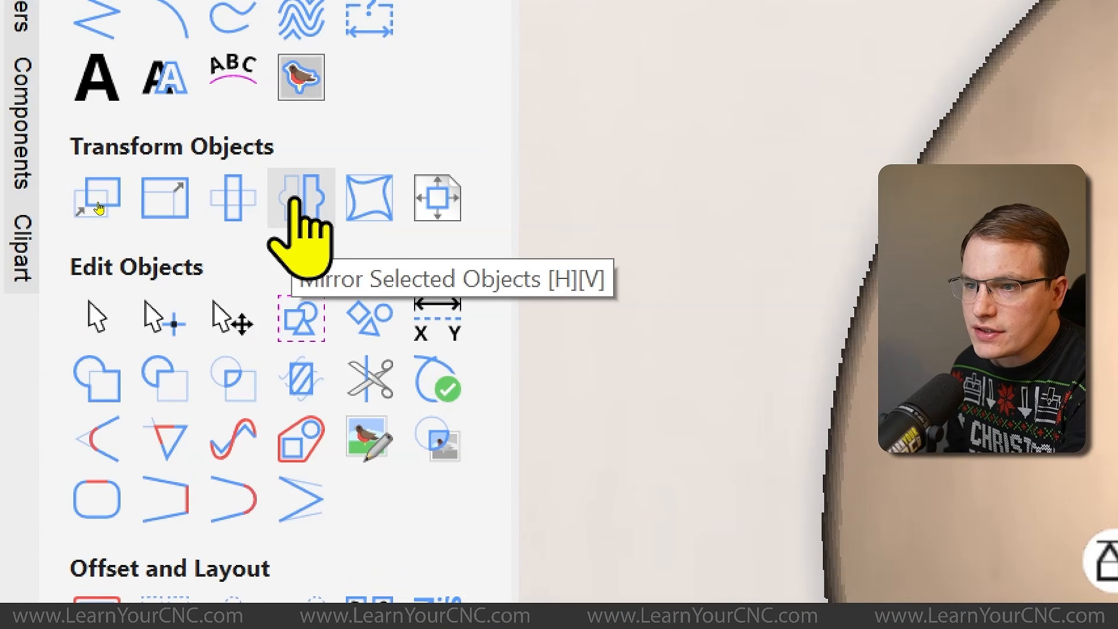
click(297, 201)
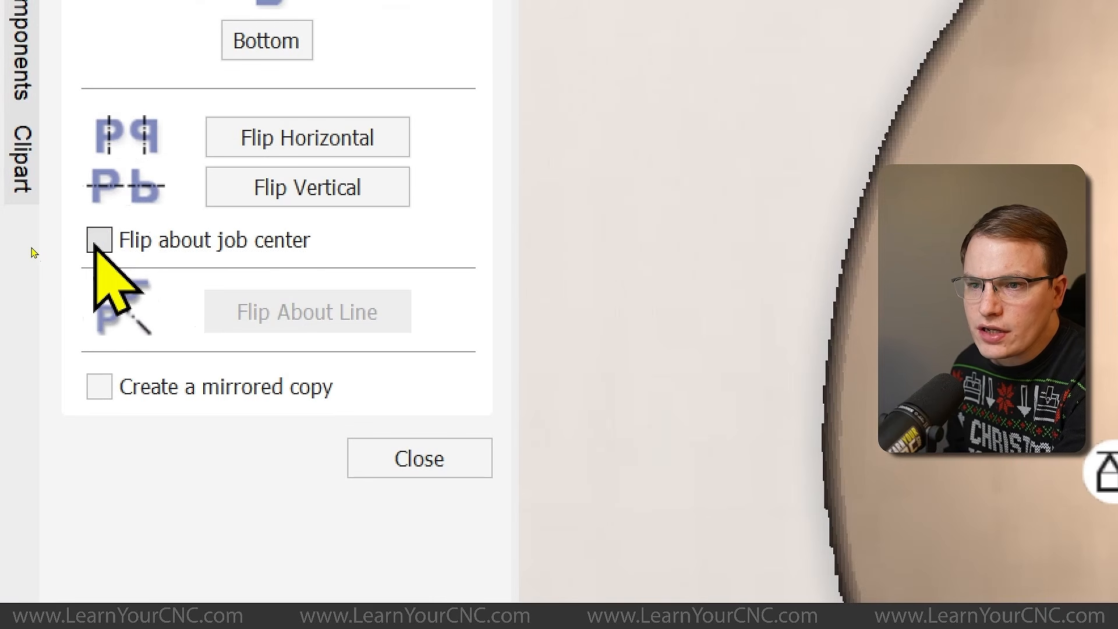
click(34, 247)
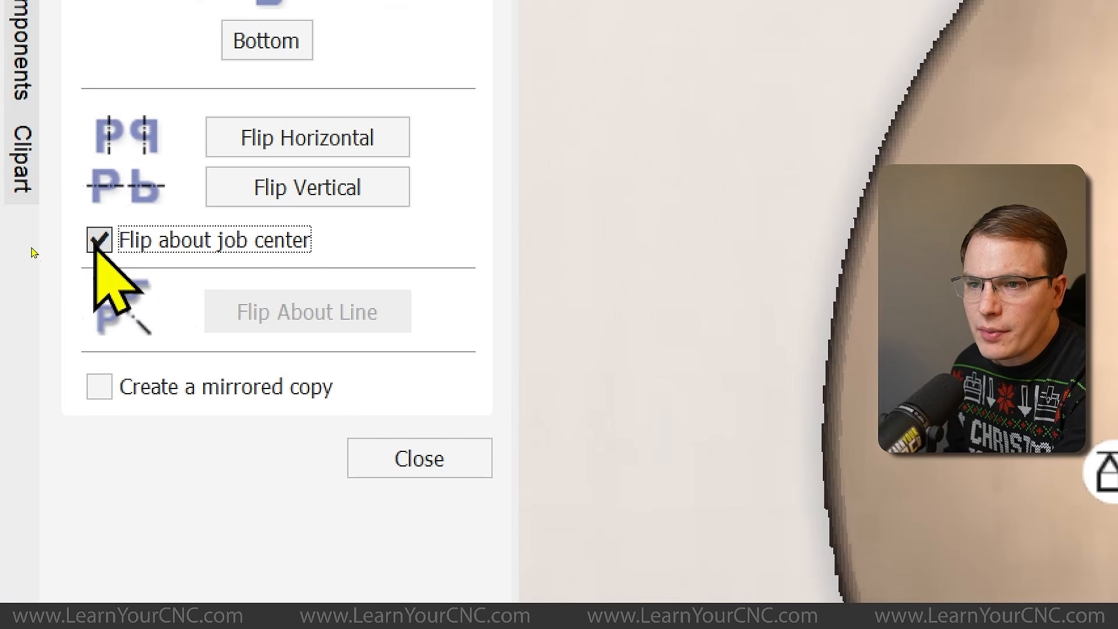
click(102, 388)
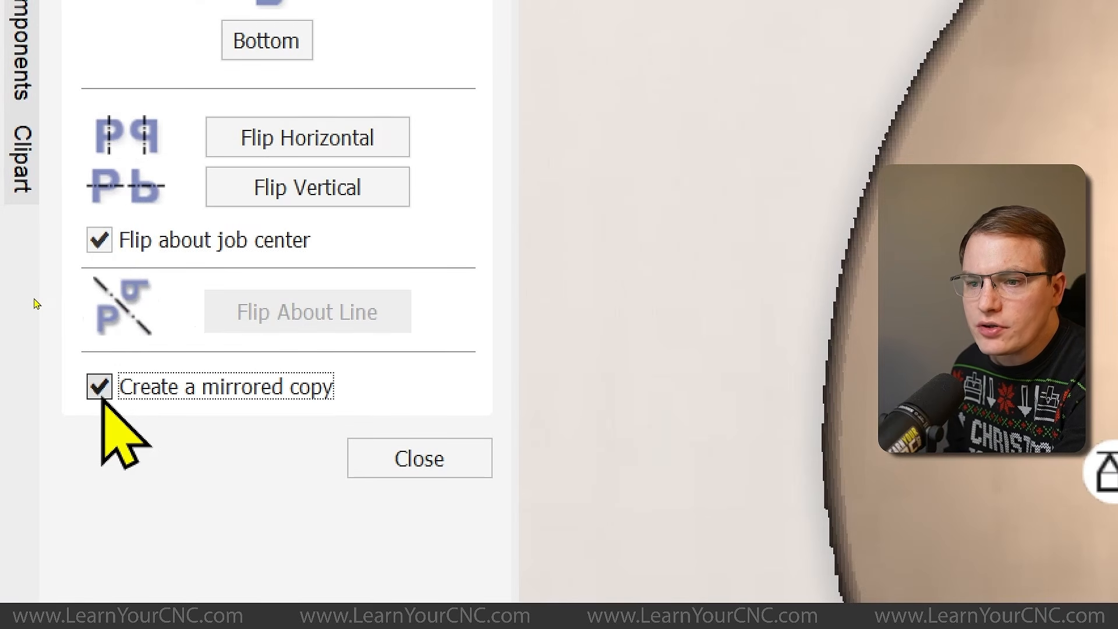
click(329, 146)
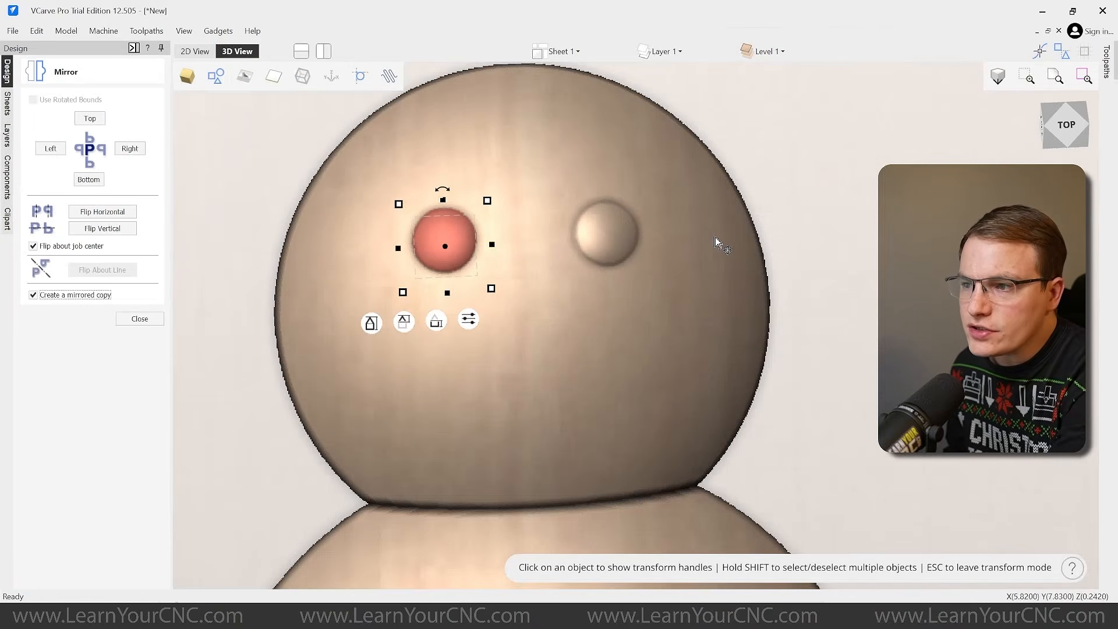
click(420, 458)
click(775, 236)
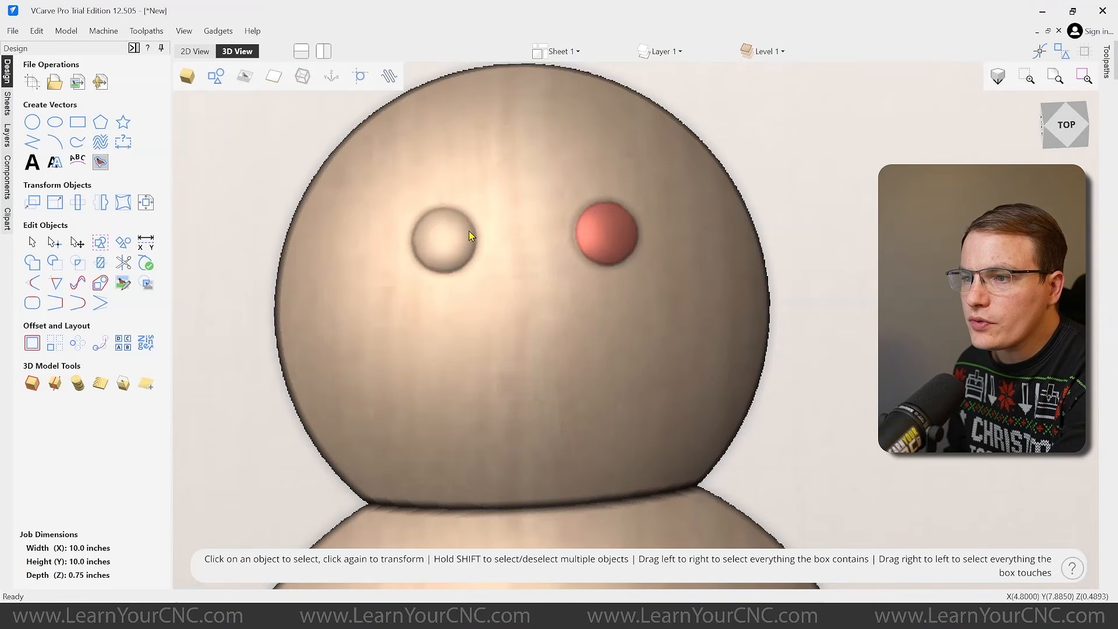
click(471, 235)
click(789, 237)
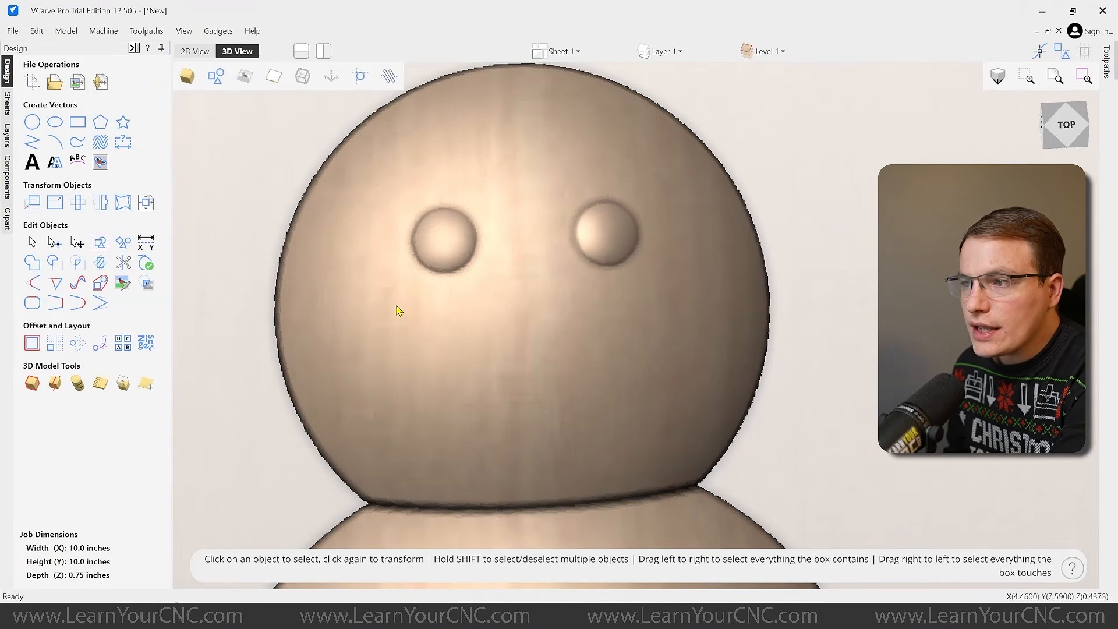
- Rename the Level 1 components as Eye Right, Eye Left, Head Snowball, Middle Snowball and Base Snowball
click(767, 51)
right_click(829, 90)
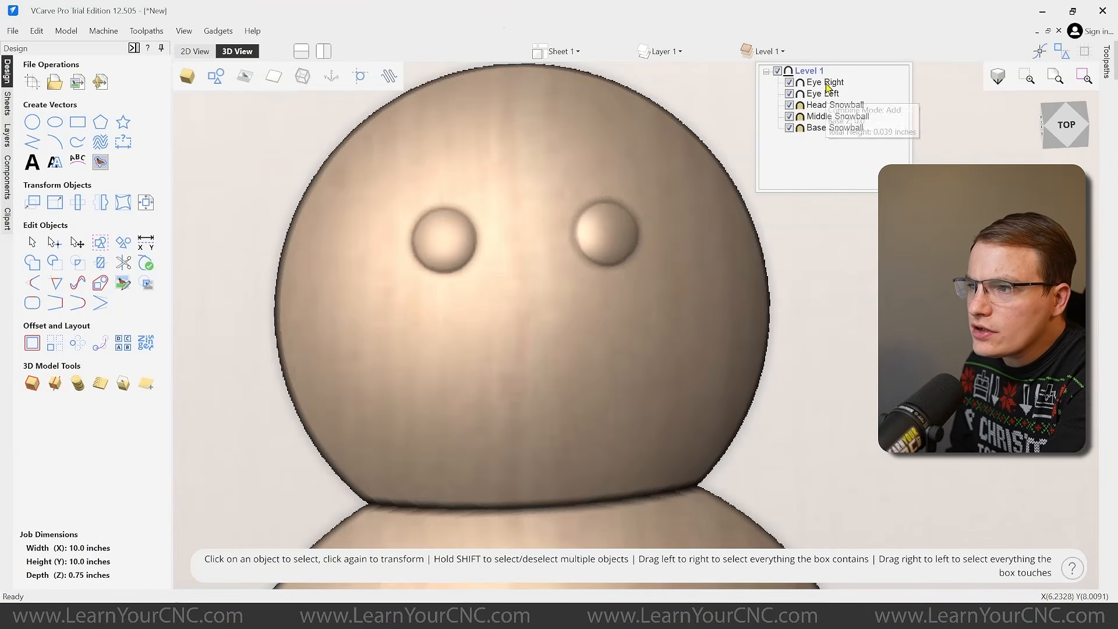
- Select the Base Snowball and the Middle Snowball in turn from the Level 1 component list to locate them on the model
click(755, 140)
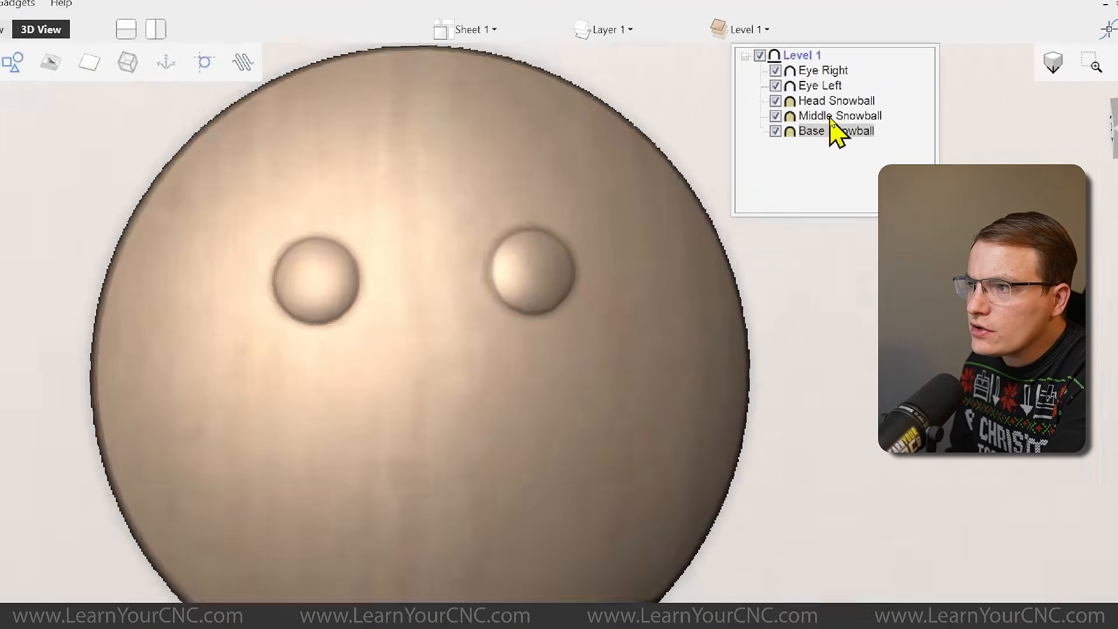
click(832, 117)
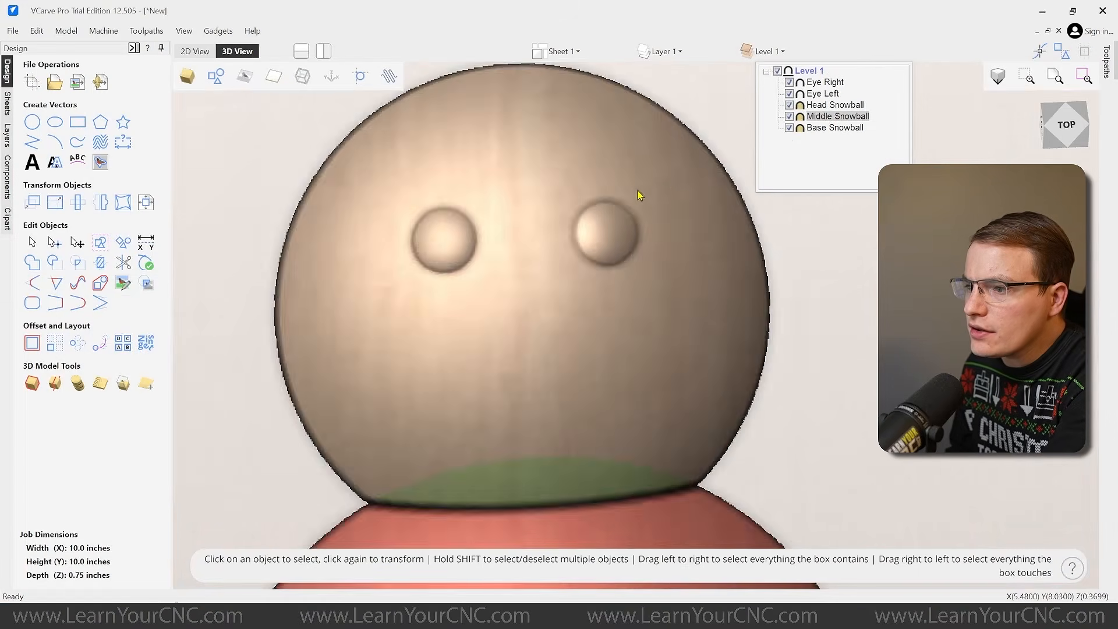
scroll(638, 190, down, 5)
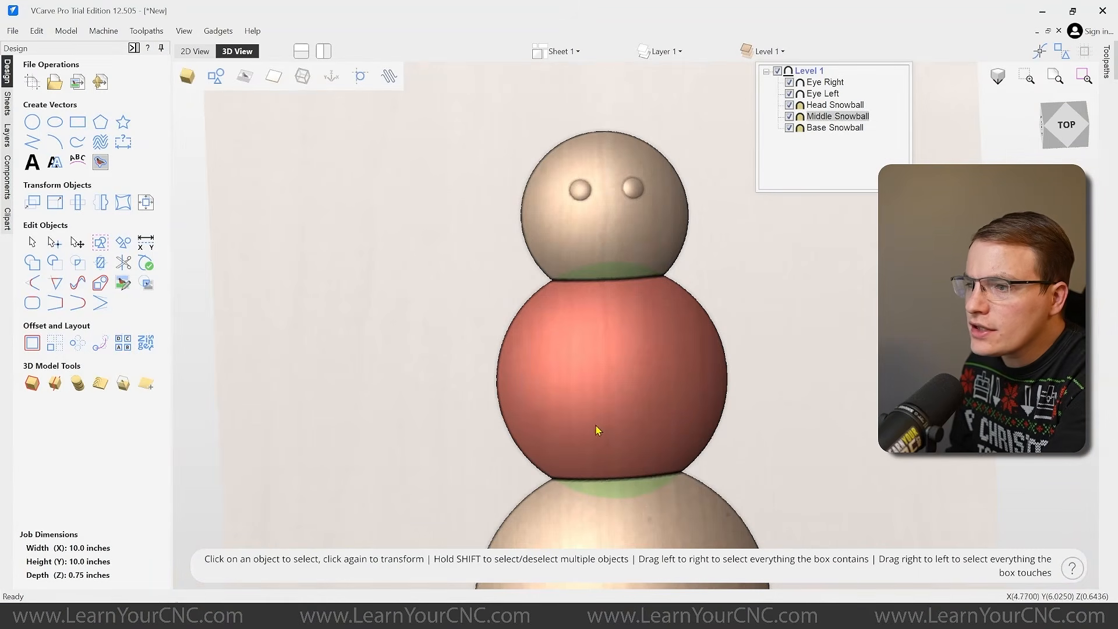
- Copy the right eye to a spot below and between the eyes as a nose, and centre it horizontally in the material
middle_drag(706, 457, 629, 394)
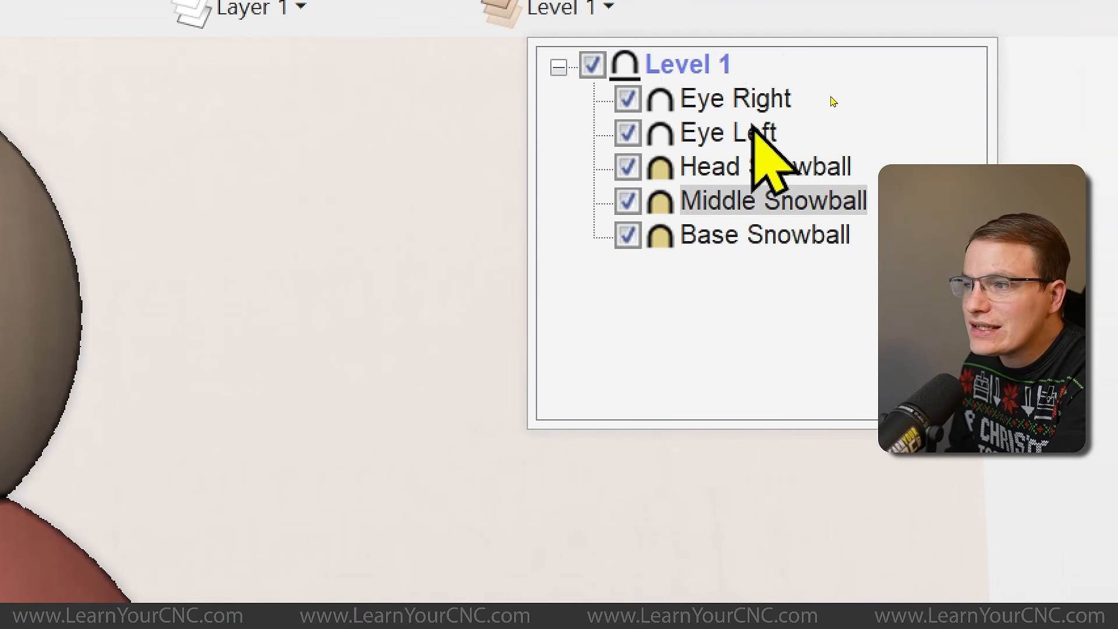
mouse_move(751, 180)
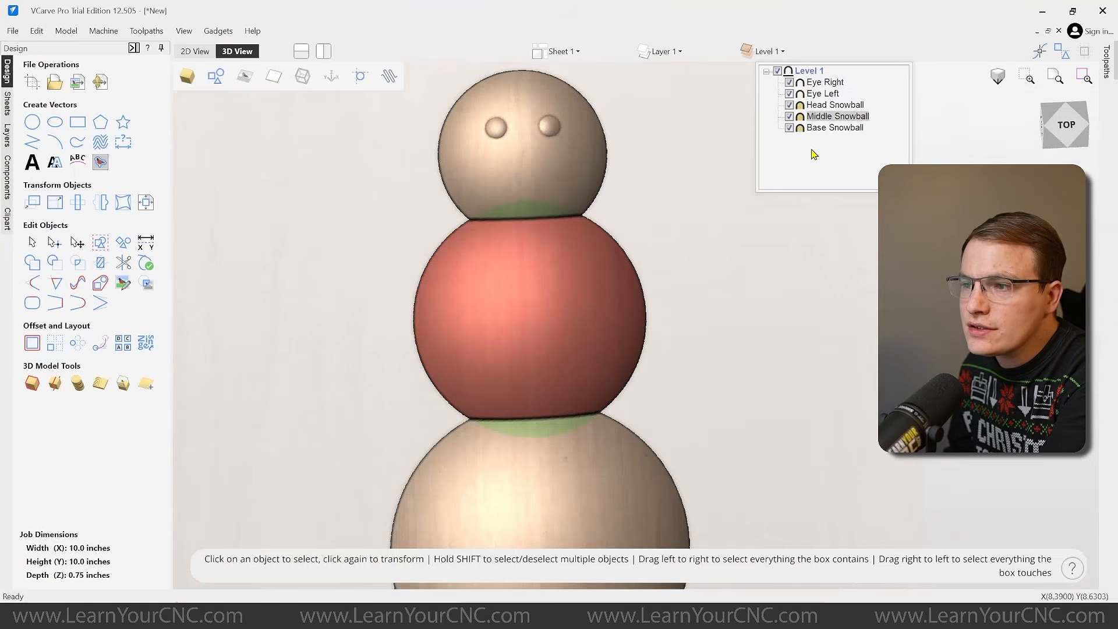
click(252, 456)
click(252, 455)
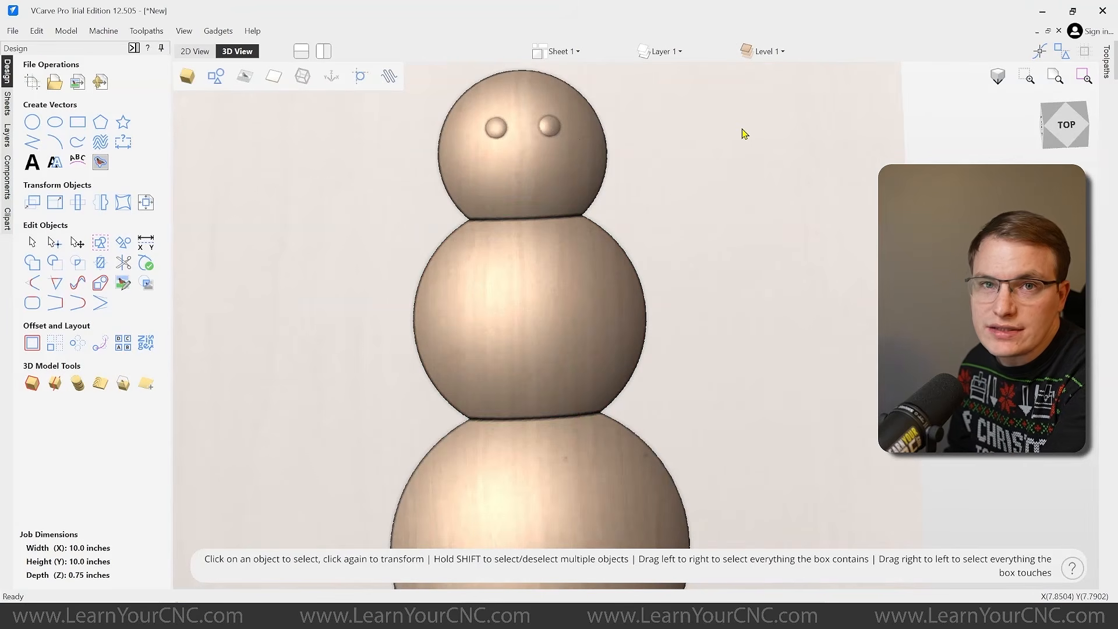
scroll(504, 85, up, 3)
scroll(509, 101, up, 2)
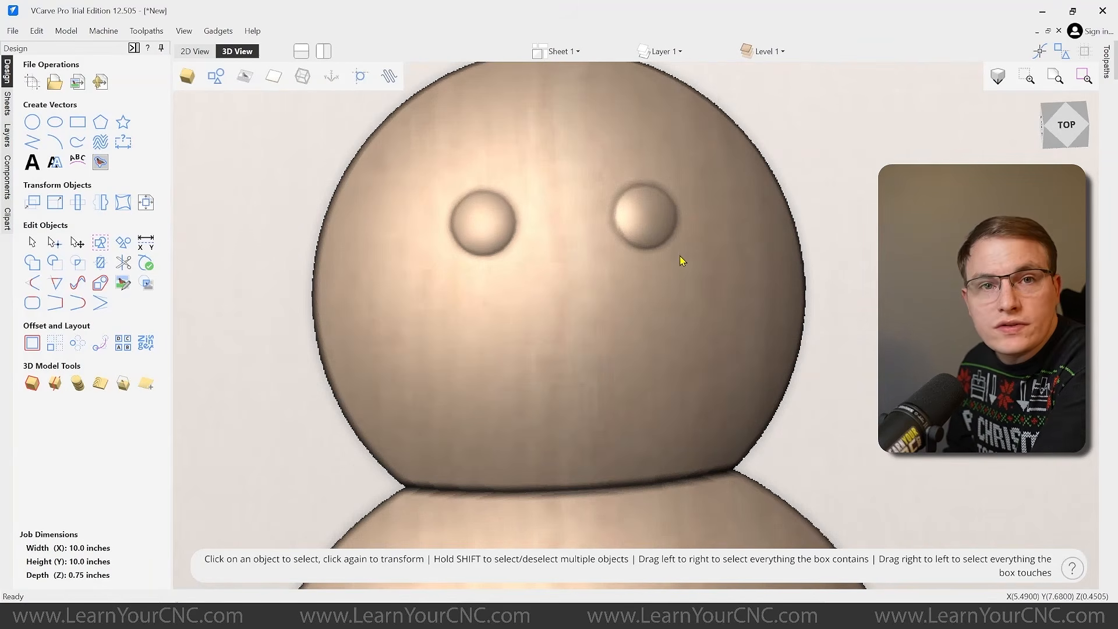
click(652, 218)
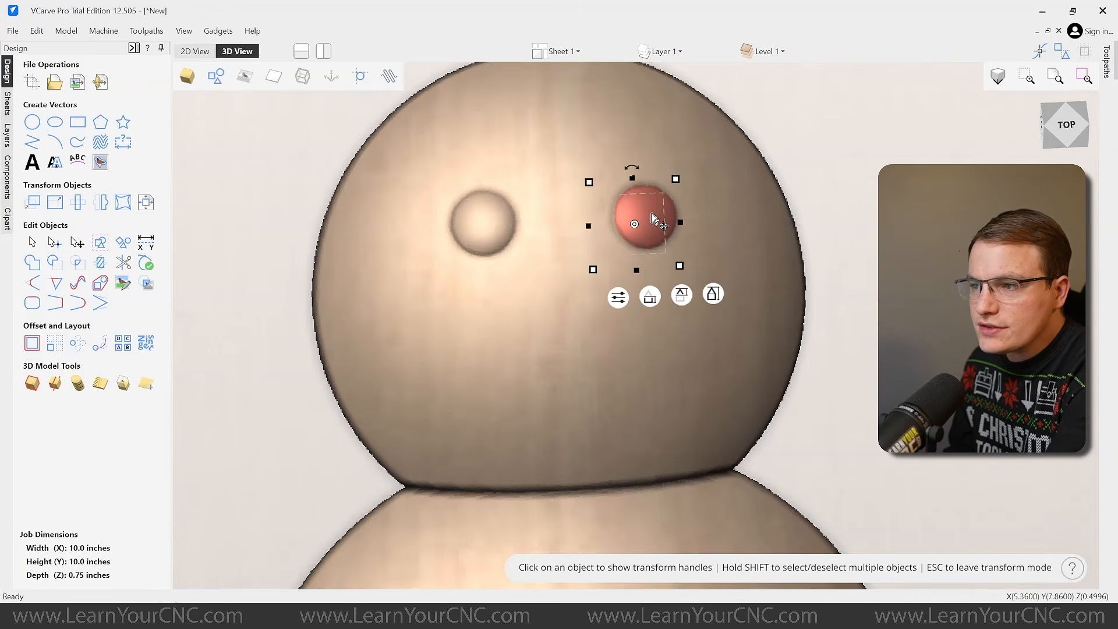
ctrl+drag(651, 213, 576, 297)
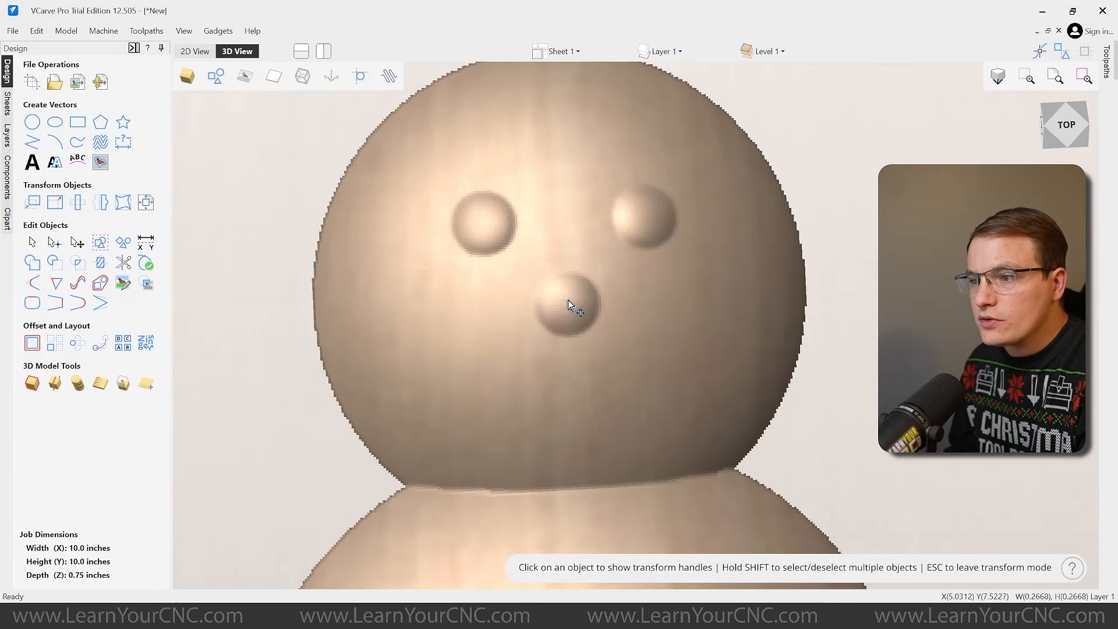
click(146, 202)
click(59, 113)
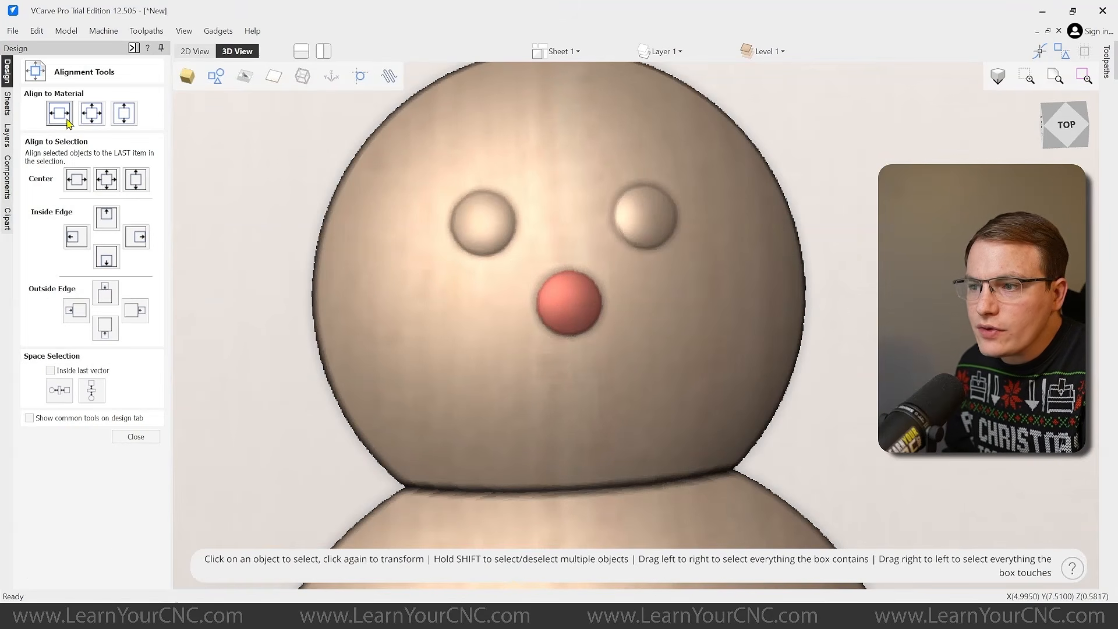
click(135, 437)
- Raise the nose's shape height to about 0.24 inches so it sticks out from the head, and inspect it from several angles
click(600, 317)
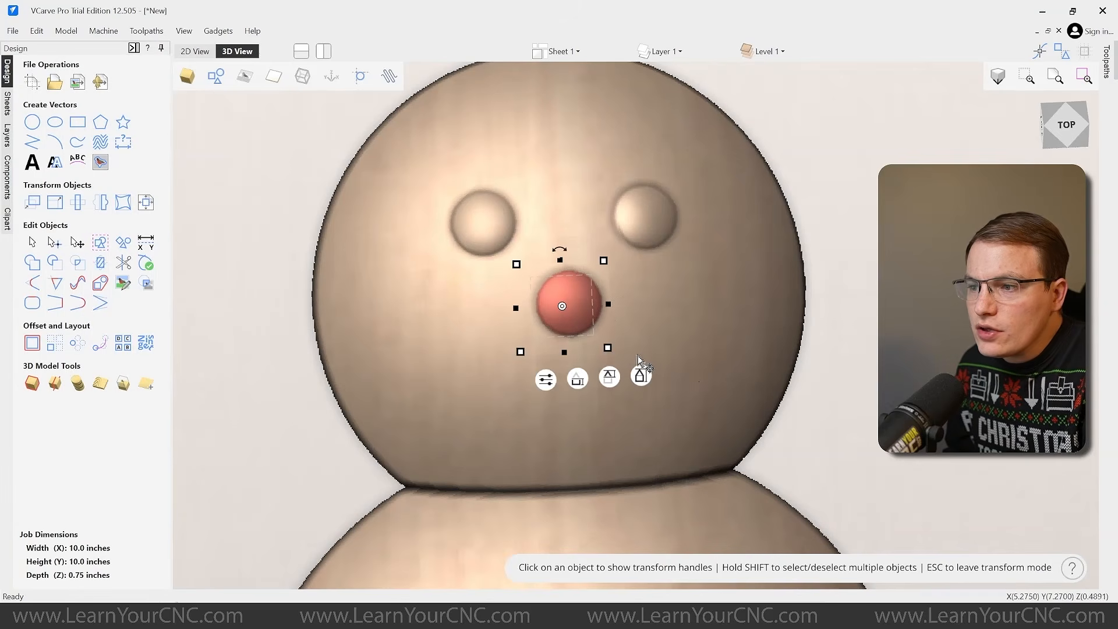
mouse_move(641, 382)
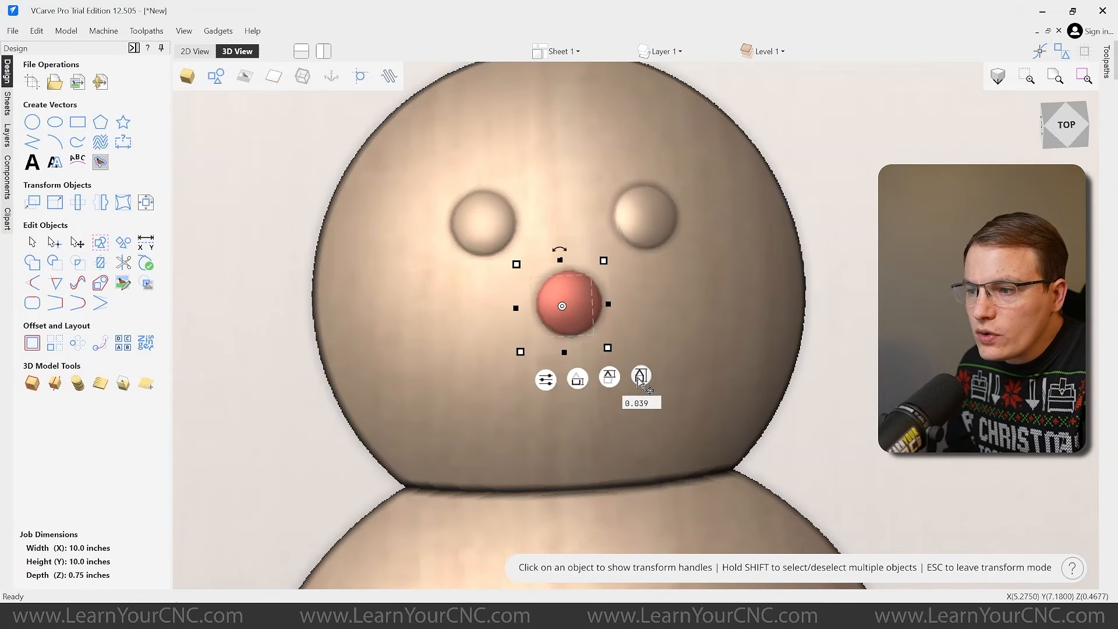
drag(640, 377, 662, 158)
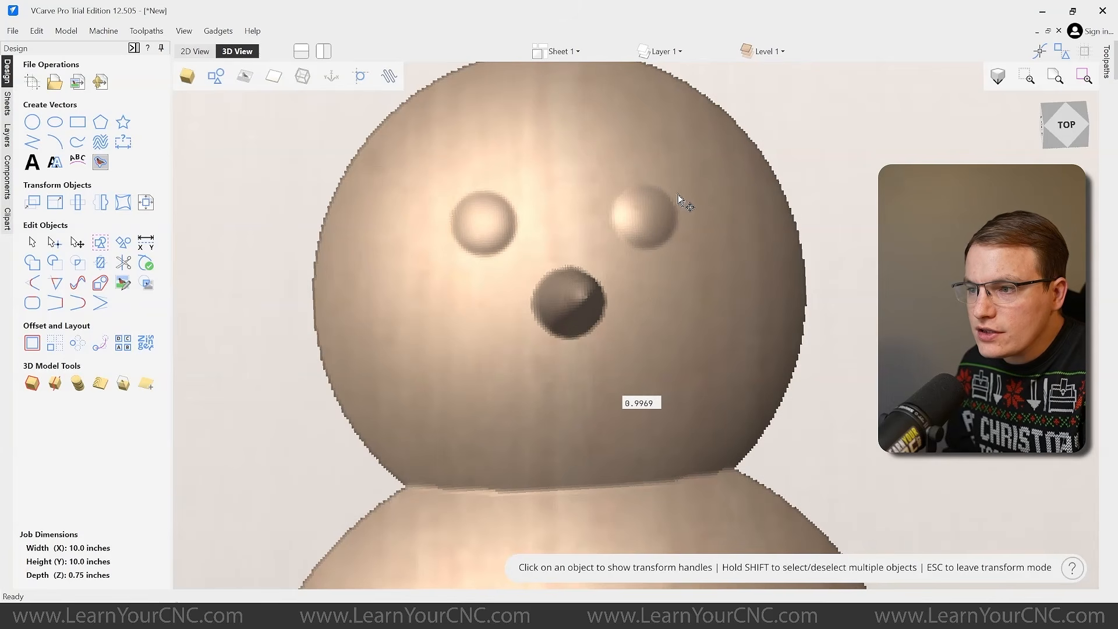
drag(635, 456, 569, 314)
drag(649, 454, 657, 621)
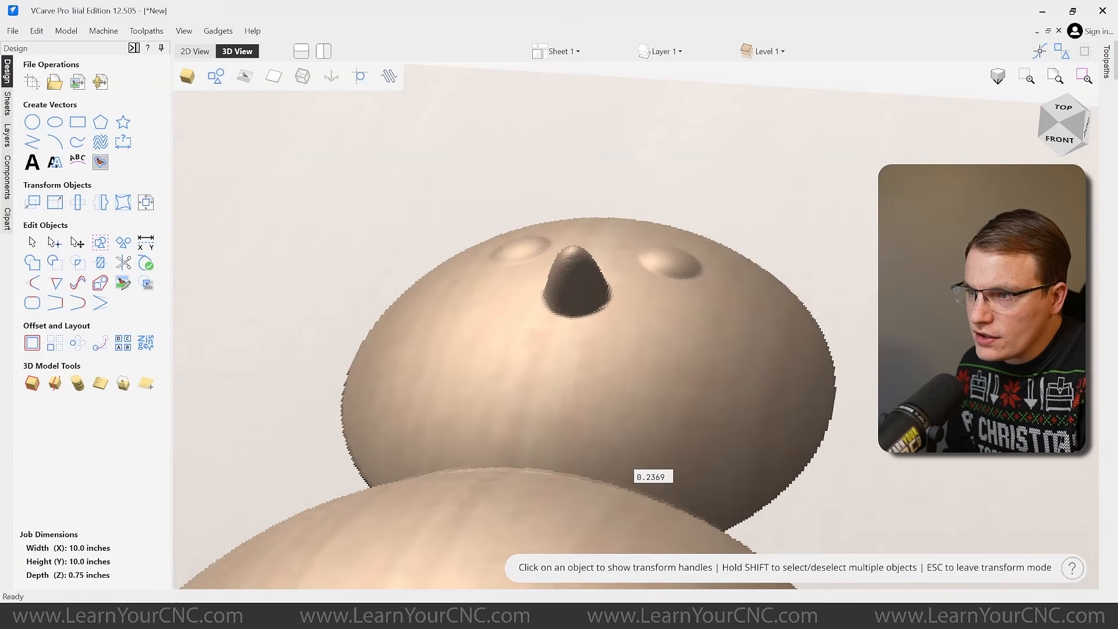
drag(739, 350, 665, 386)
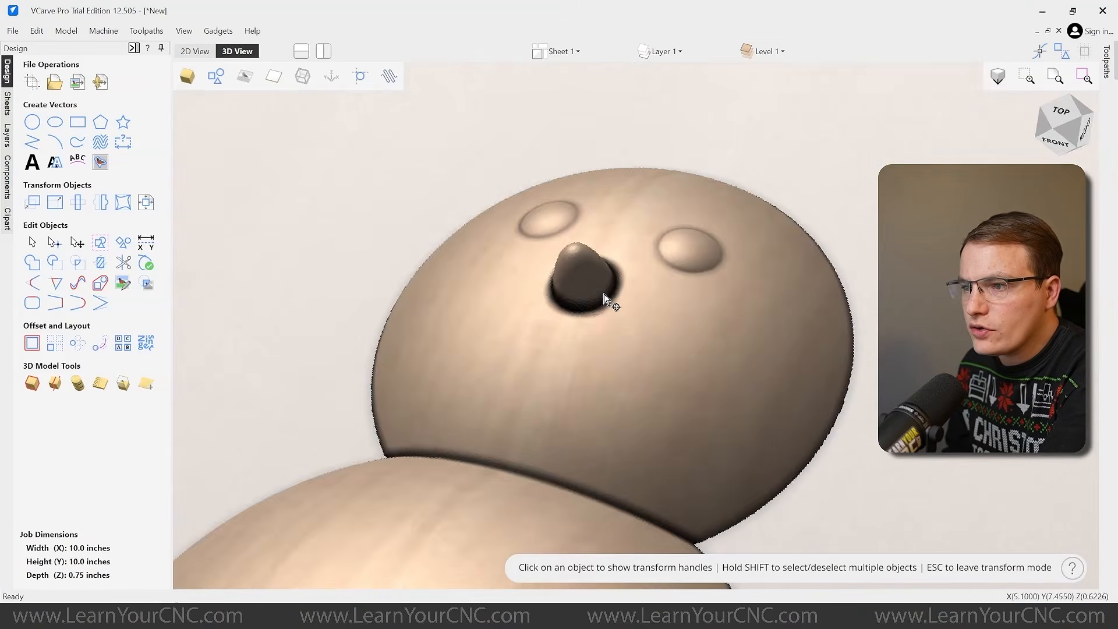
drag(604, 294, 703, 339)
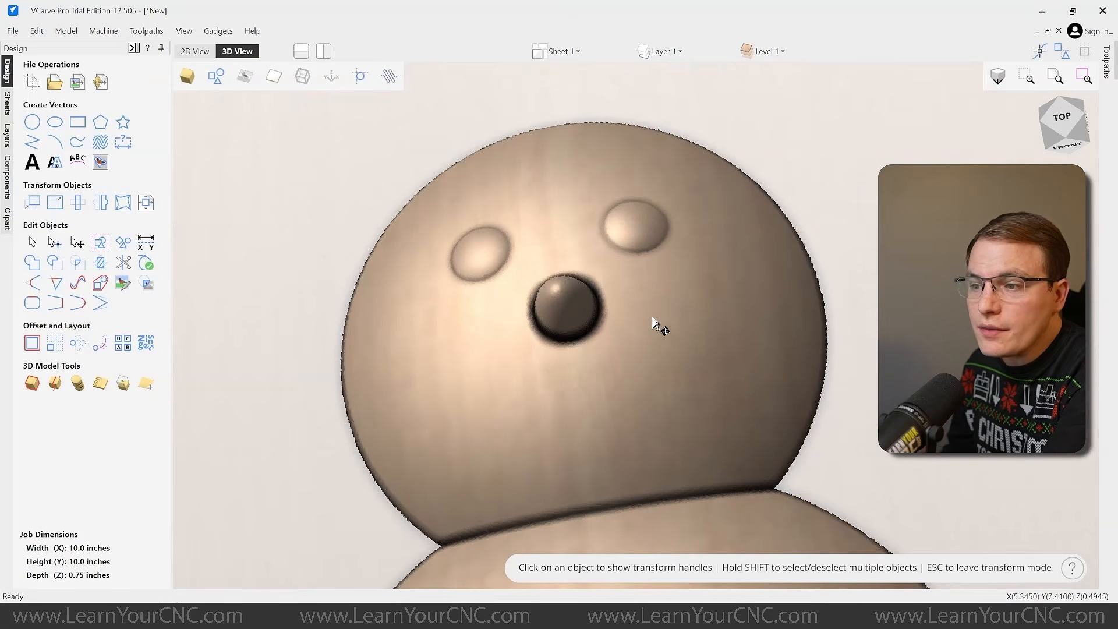
drag(574, 317, 647, 356)
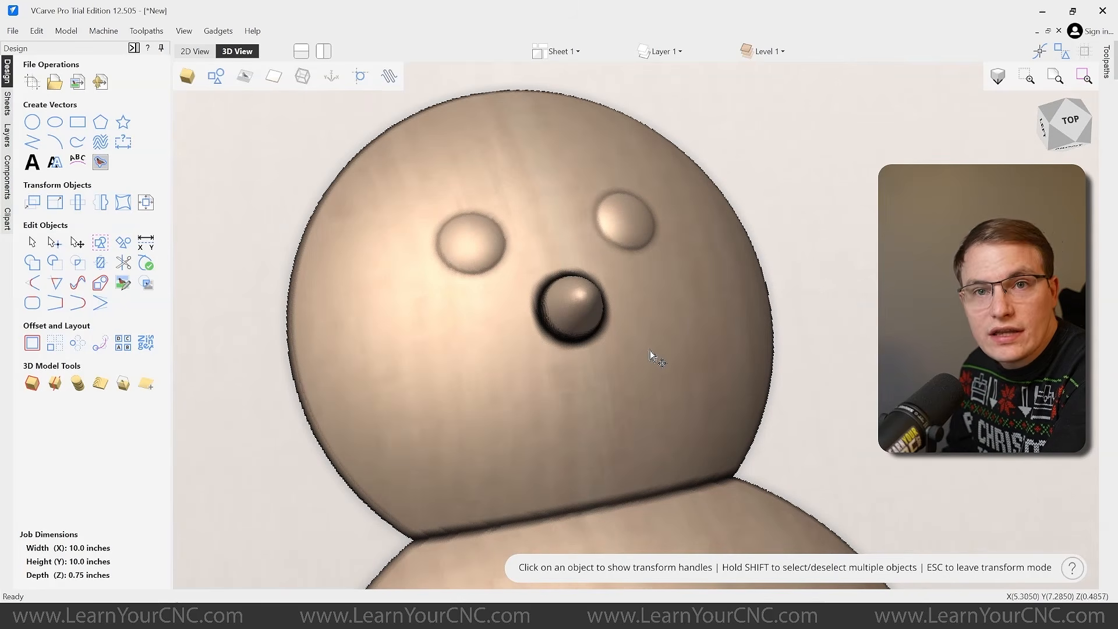
- Copy the left eye to below the nose as the first mouth piece and scale it down to about 0.22 inches
click(485, 244)
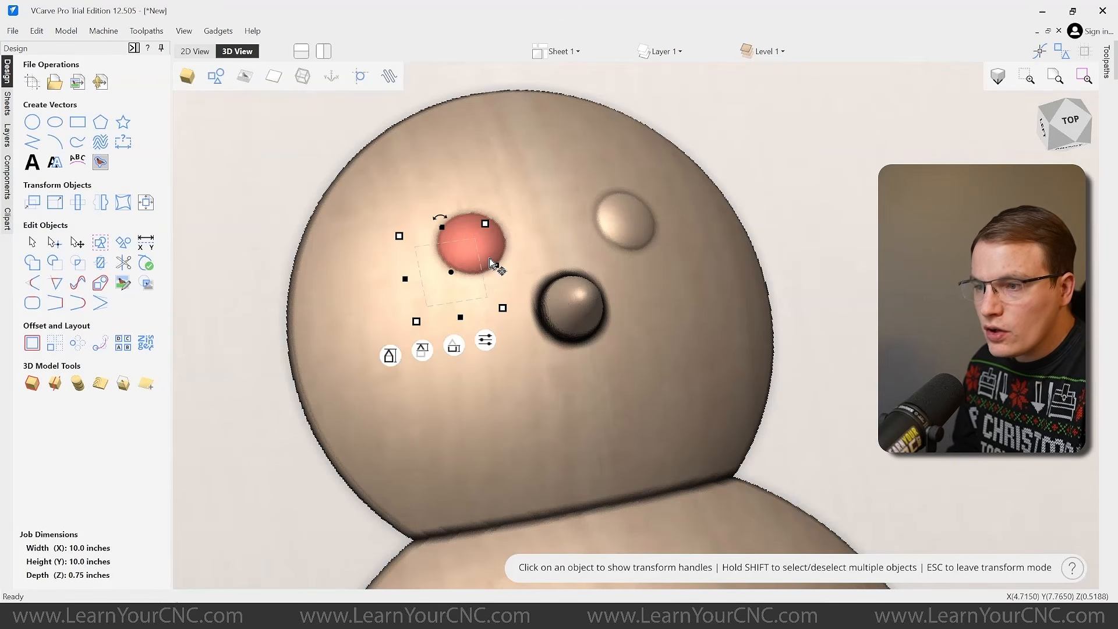
drag(471, 234, 520, 427)
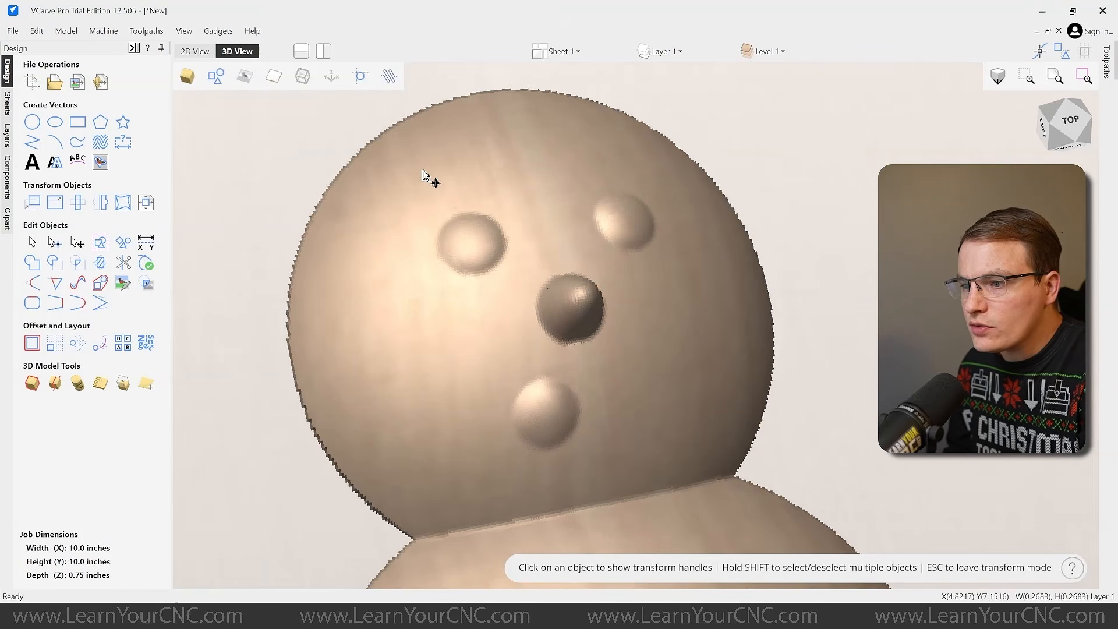
scroll(394, 129, down, 2)
scroll(533, 353, up, 2)
scroll(443, 164, up, 2)
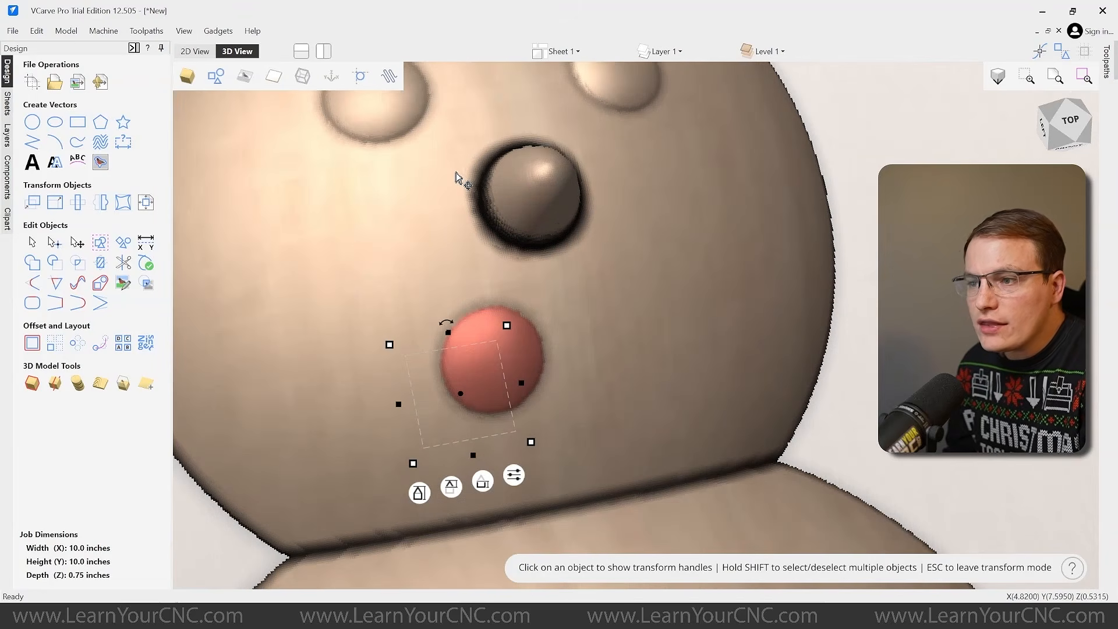
drag(419, 457, 432, 439)
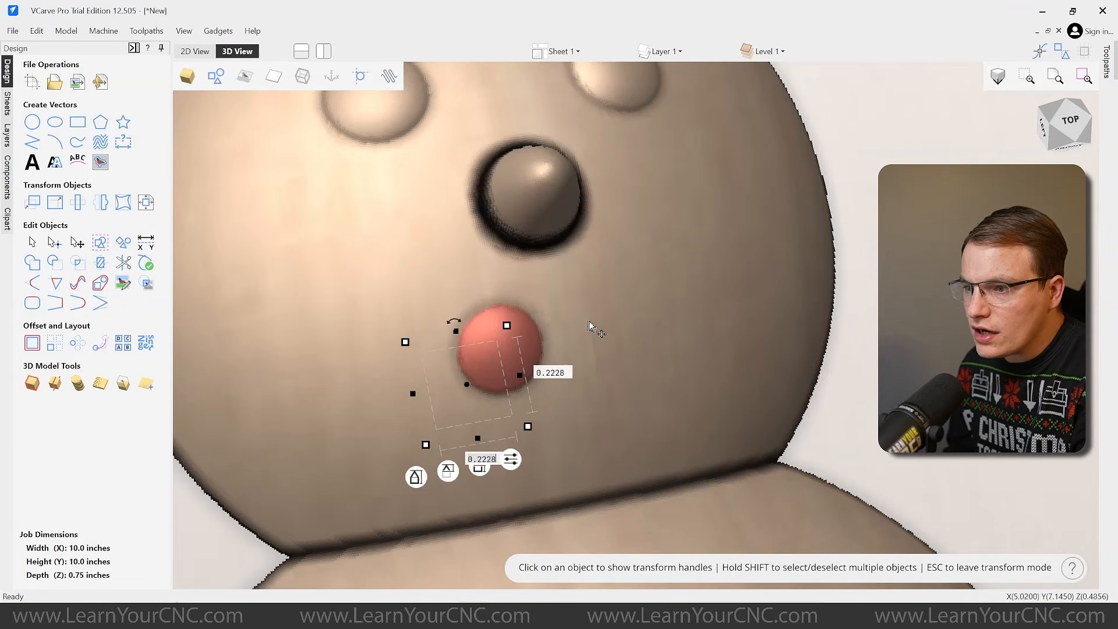
- Copy the first mouth piece to its left as a second piece and scale it down to about 0.18 inches
middle_drag(512, 349, 564, 349)
ctrl+drag(567, 349, 432, 372)
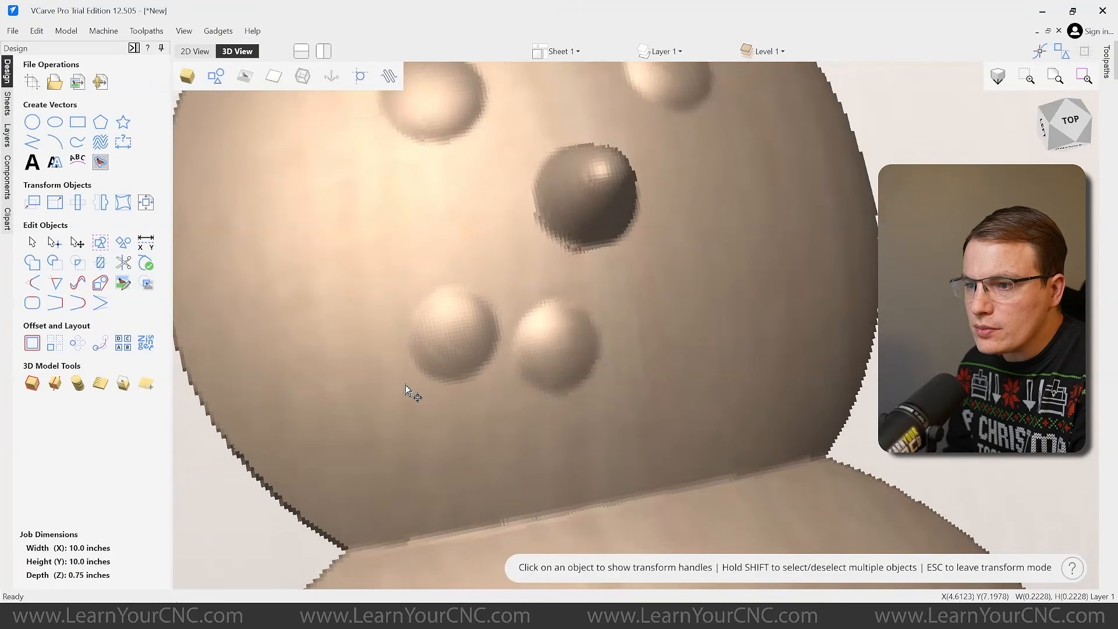
click(464, 333)
drag(384, 428, 428, 368)
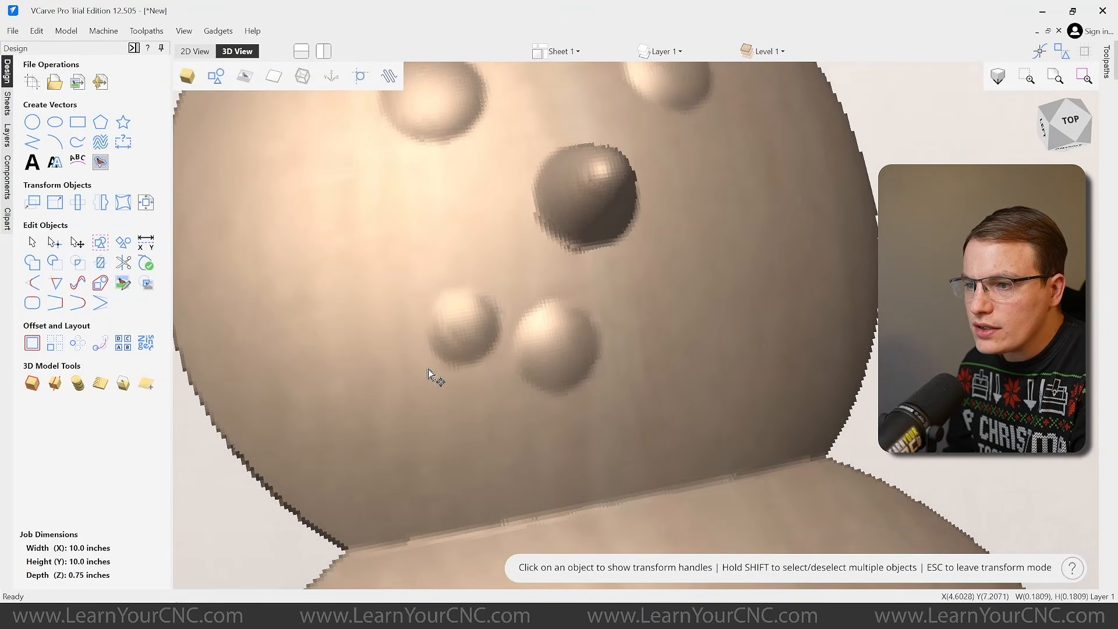
- Copy the second mouth piece outward and slightly higher as a third piece and scale it to about 0.16 inches
click(466, 344)
drag(471, 336, 361, 343)
drag(331, 380, 345, 360)
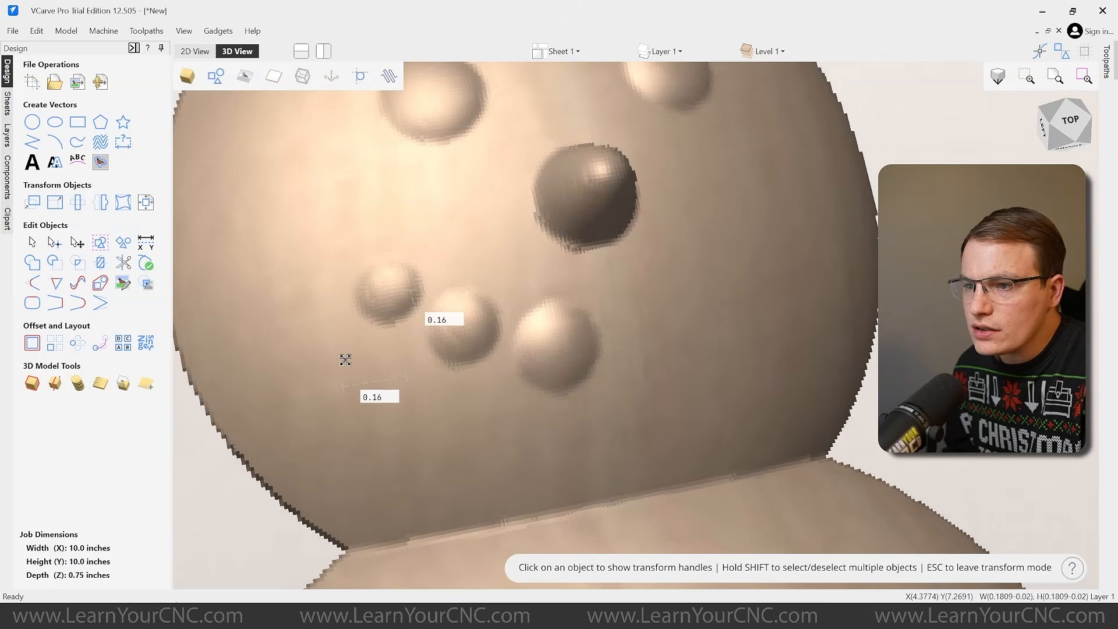
drag(392, 270, 393, 270)
drag(367, 329, 366, 328)
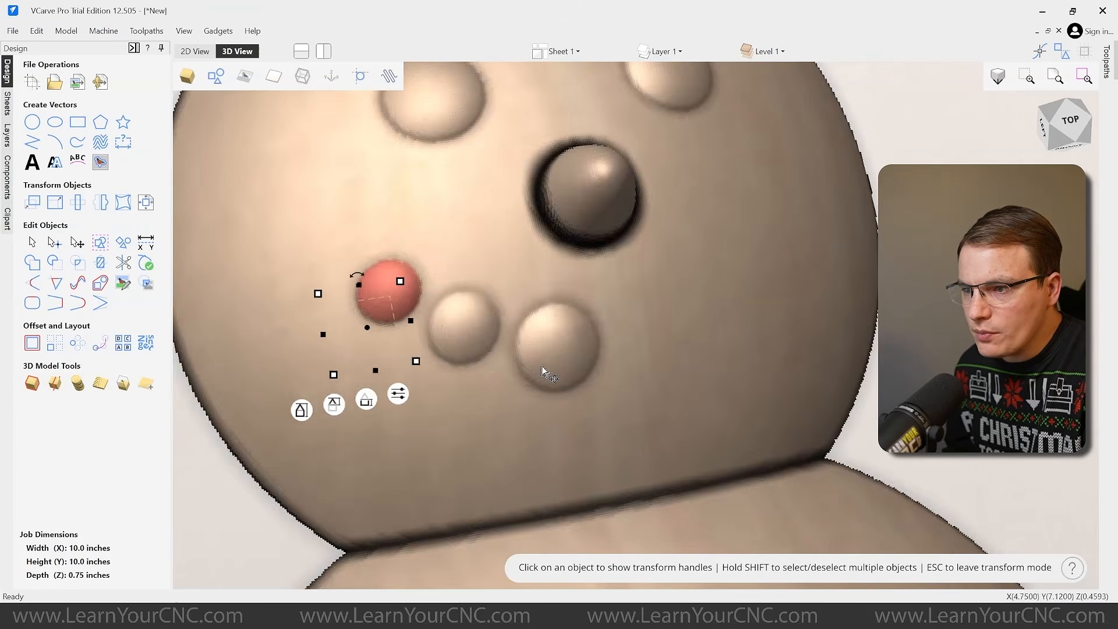
- Scale the innermost mouth piece down to about 0.19 inches and adjust the middle piece's position in the smile curve
scroll(454, 330, down, 3)
scroll(494, 338, up, 3)
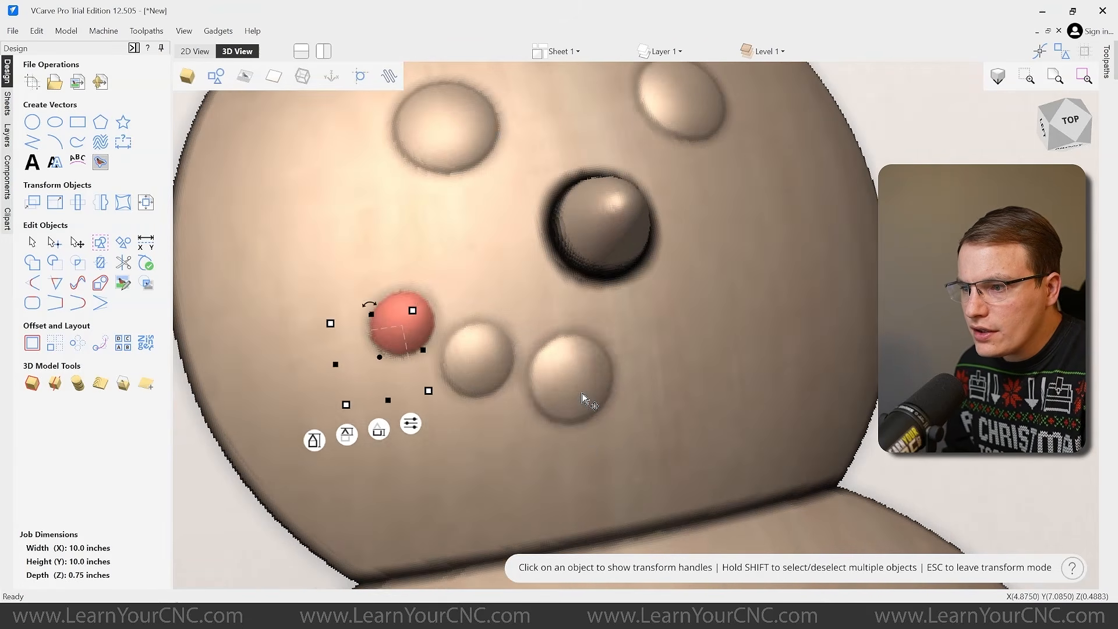
click(584, 399)
drag(584, 399, 572, 397)
click(583, 384)
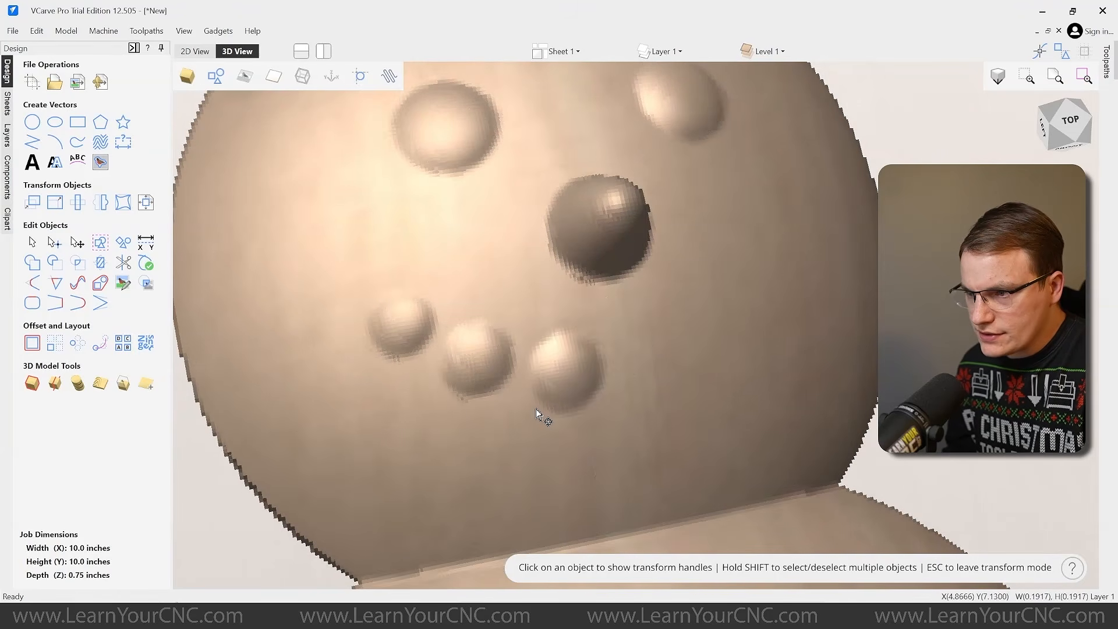
scroll(477, 289, down, 3)
scroll(466, 257, up, 3)
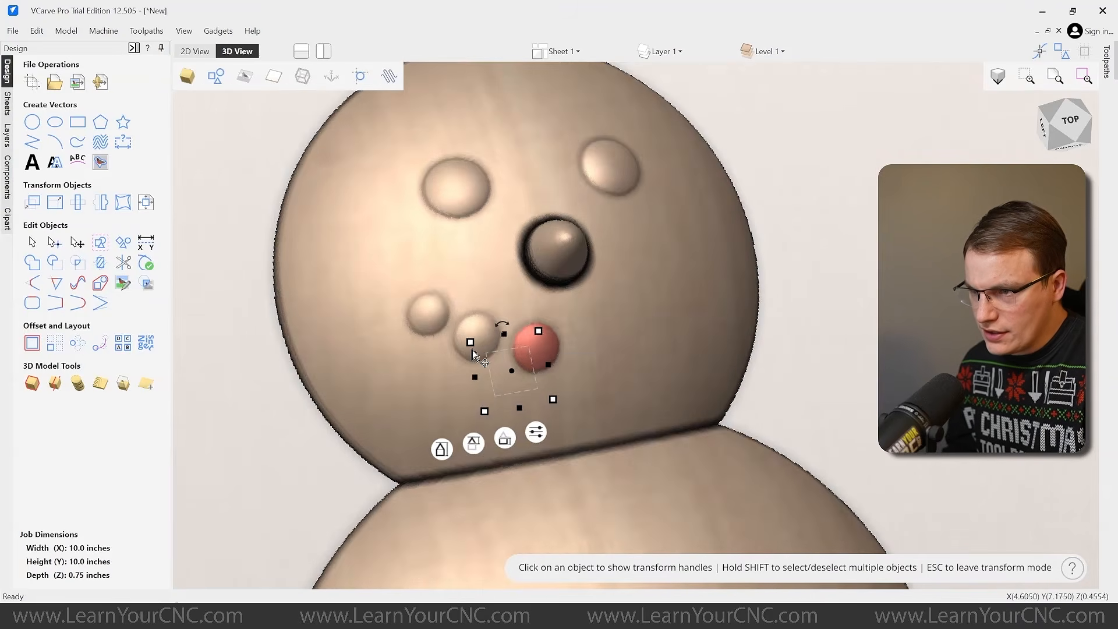
click(484, 335)
drag(488, 336, 456, 372)
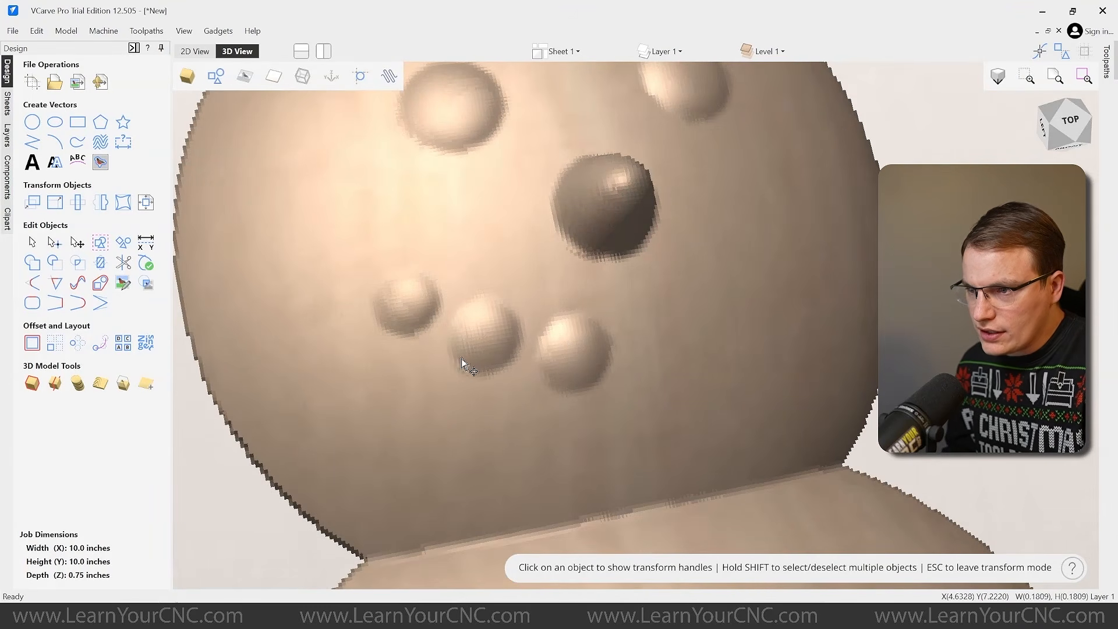
- Select all three mouth pieces and create a horizontally mirrored copy of them on the right side of the face
scroll(483, 337, down, 2)
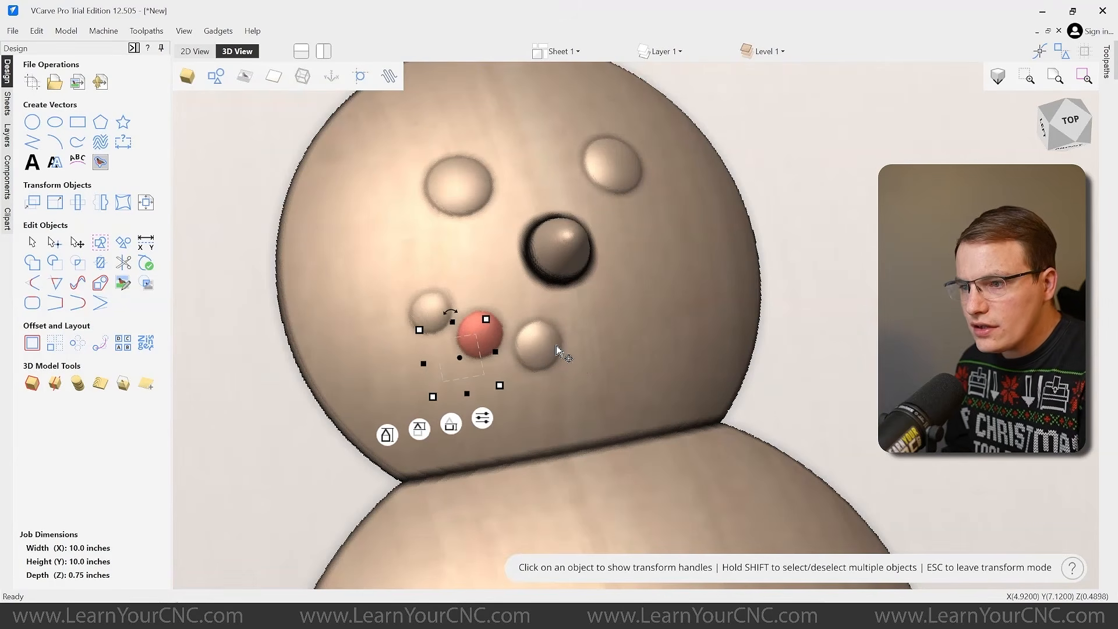
shift+click(436, 314)
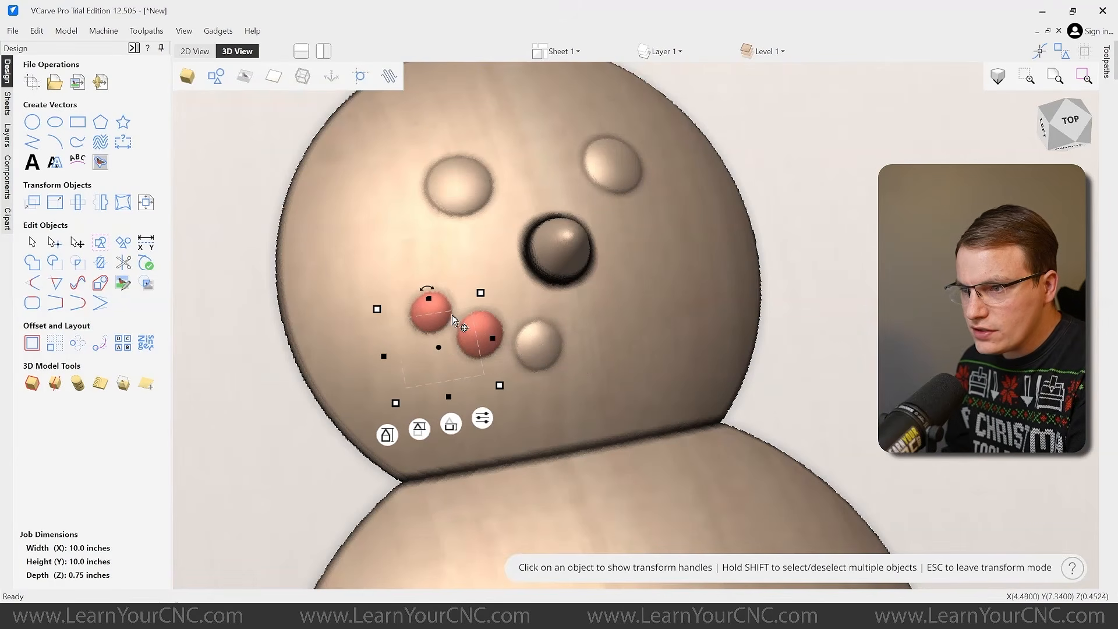
shift+click(542, 340)
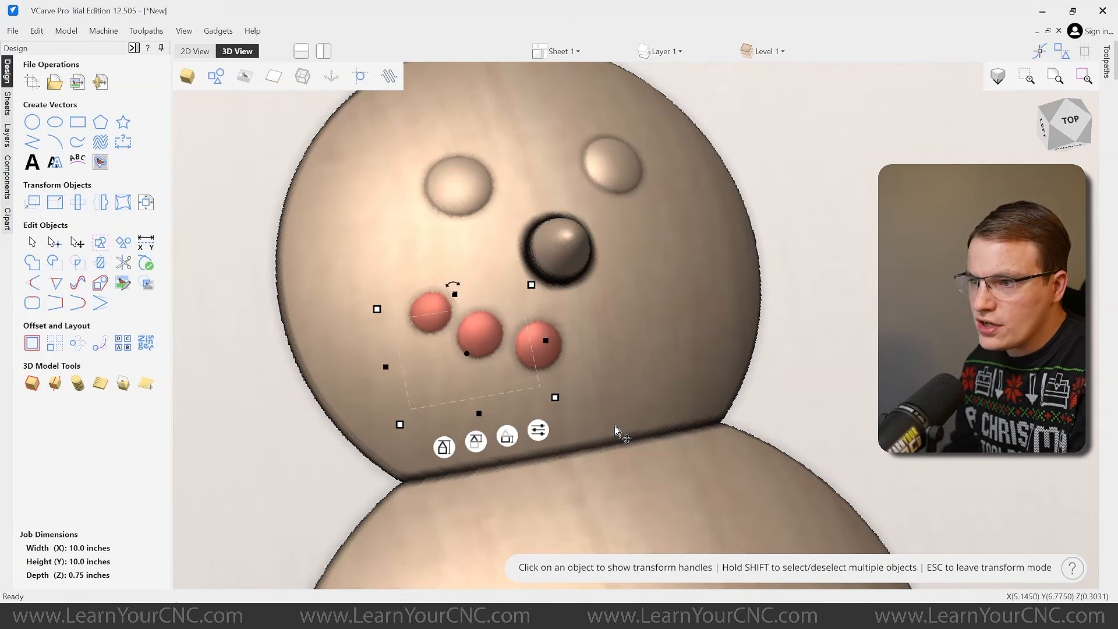
drag(472, 350, 637, 338)
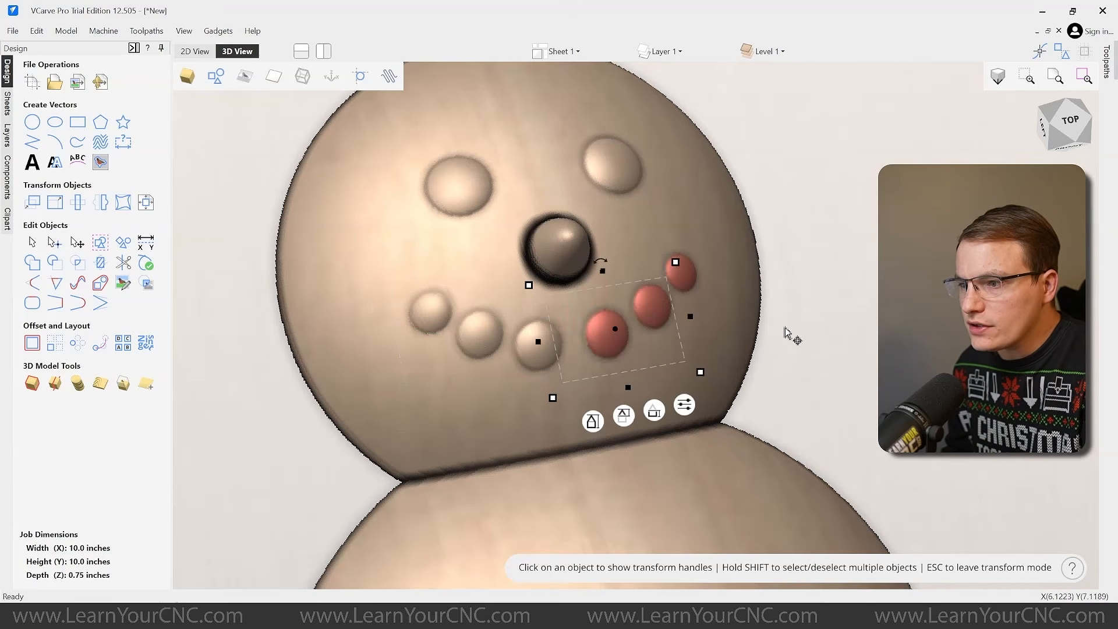
- Nudge the three mirrored mouth pieces slightly left and down to position the right half of the smile
scroll(751, 353, up, 3)
drag(778, 350, 661, 380)
scroll(466, 341, down, 1)
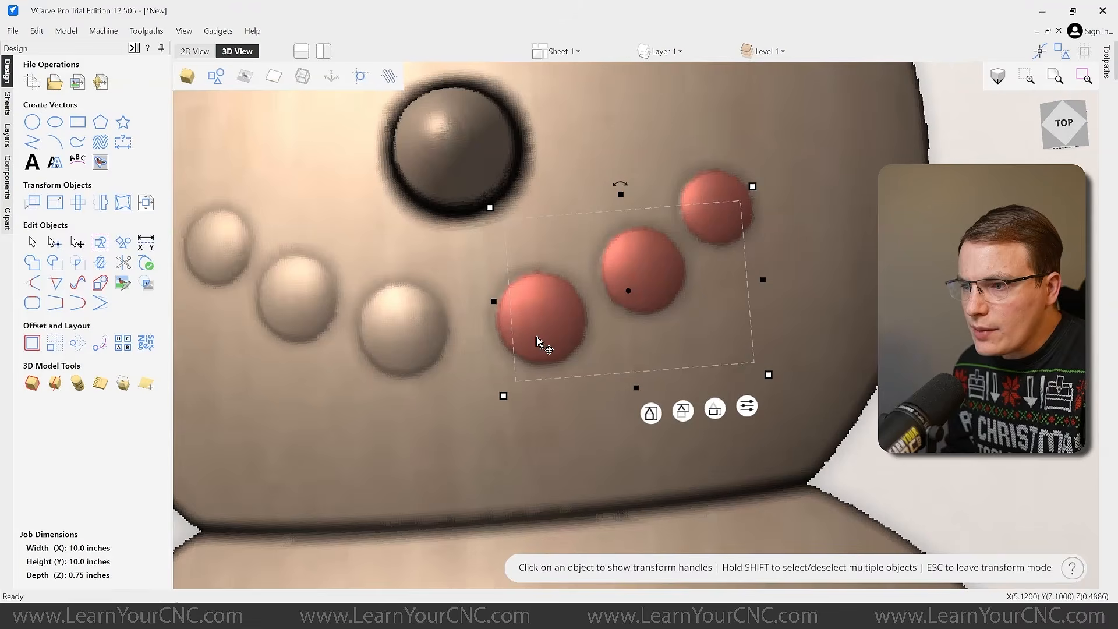
scroll(547, 344, down, 1)
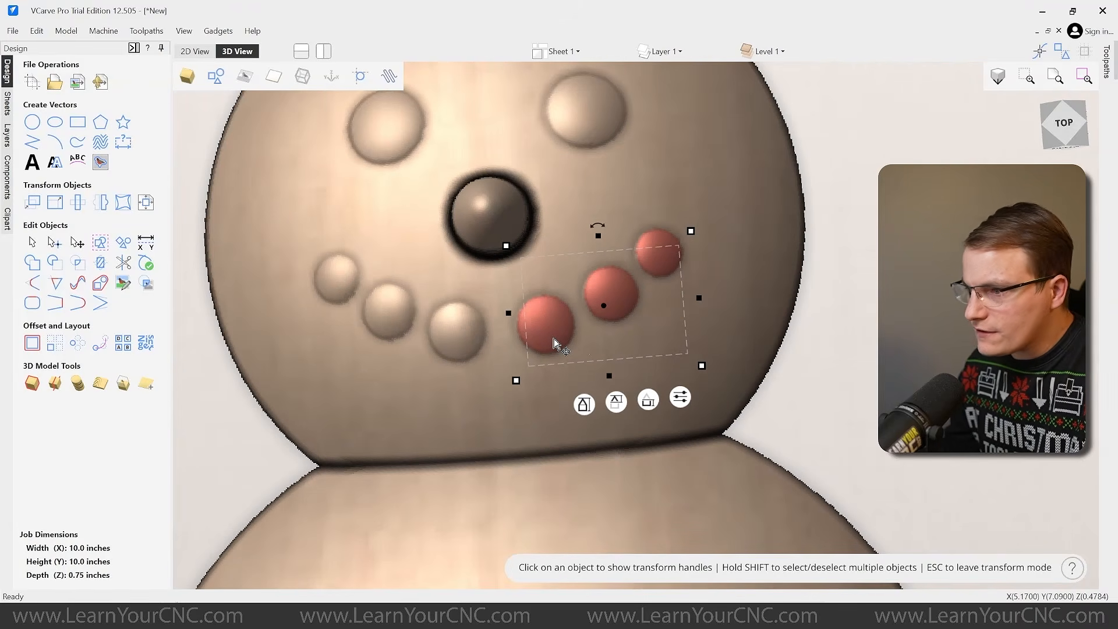
key(Left)
key(Left)
key(Left)
key(Left)
key(Down)
key(Down)
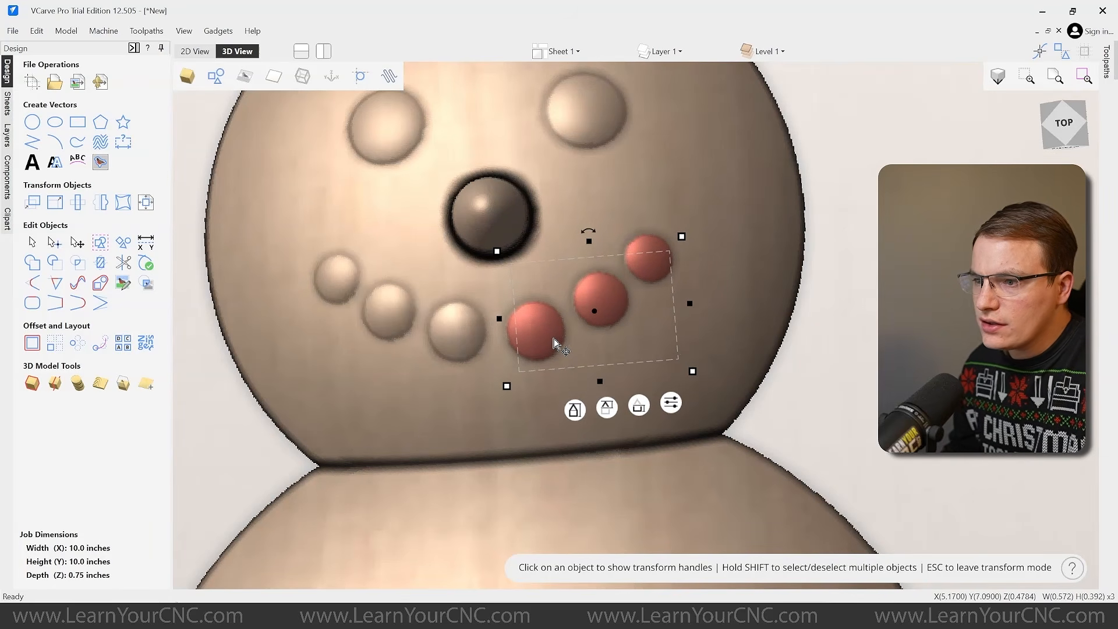
- Delete the three original mouth pieces on the left side of the face
click(473, 341)
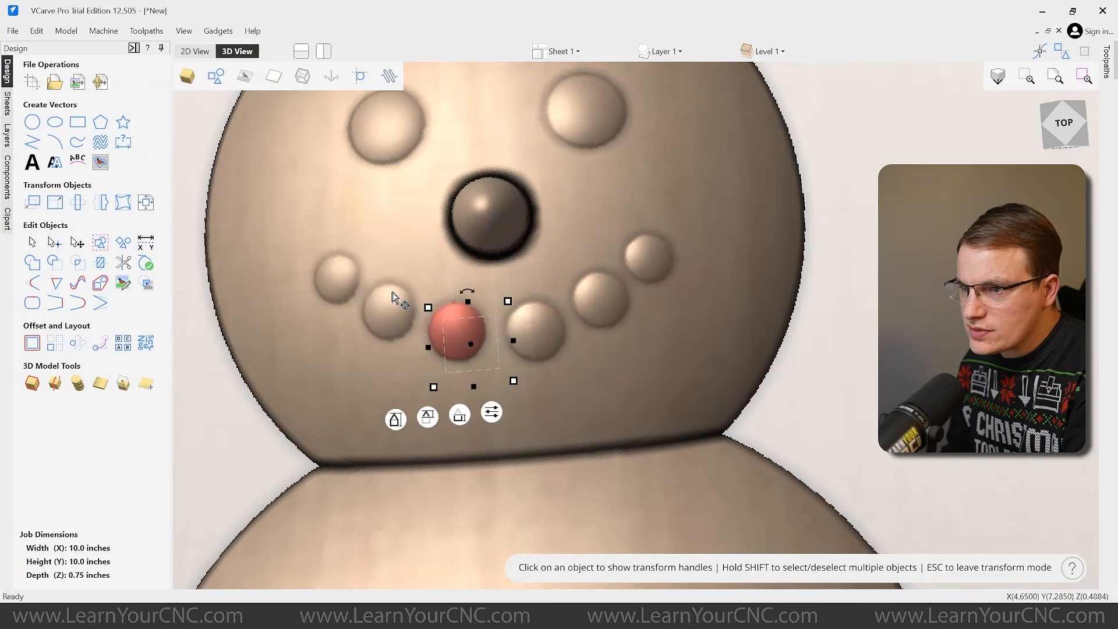
shift+click(389, 310)
shift+click(337, 278)
key(Delete)
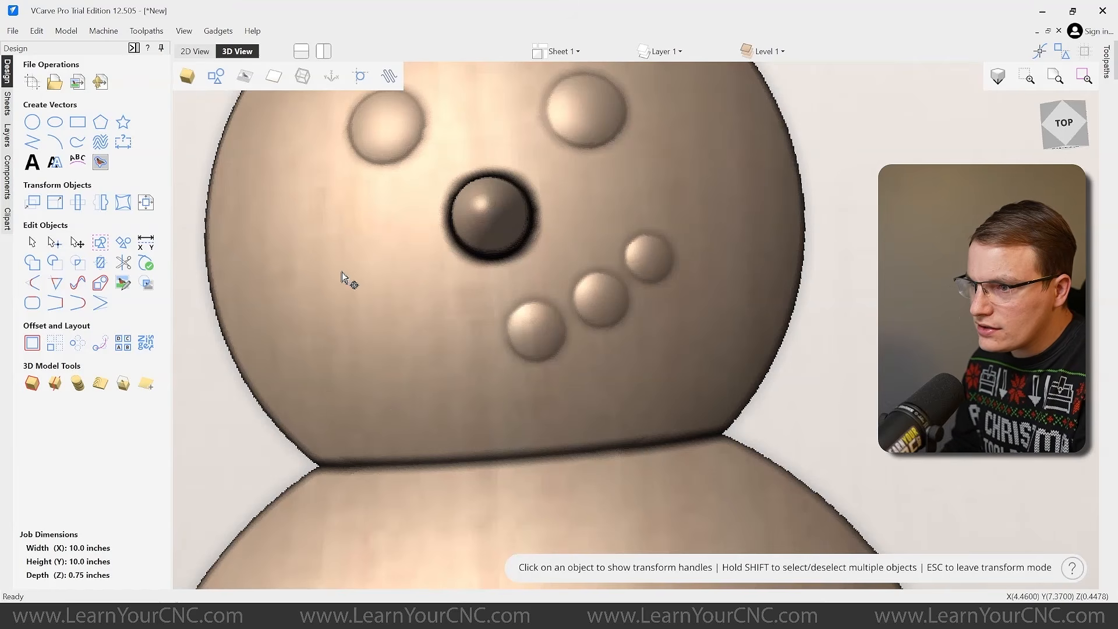
- Undo the deletion of the three original mouth pieces on the left side of the face
click(537, 340)
shift+click(600, 300)
shift+click(648, 268)
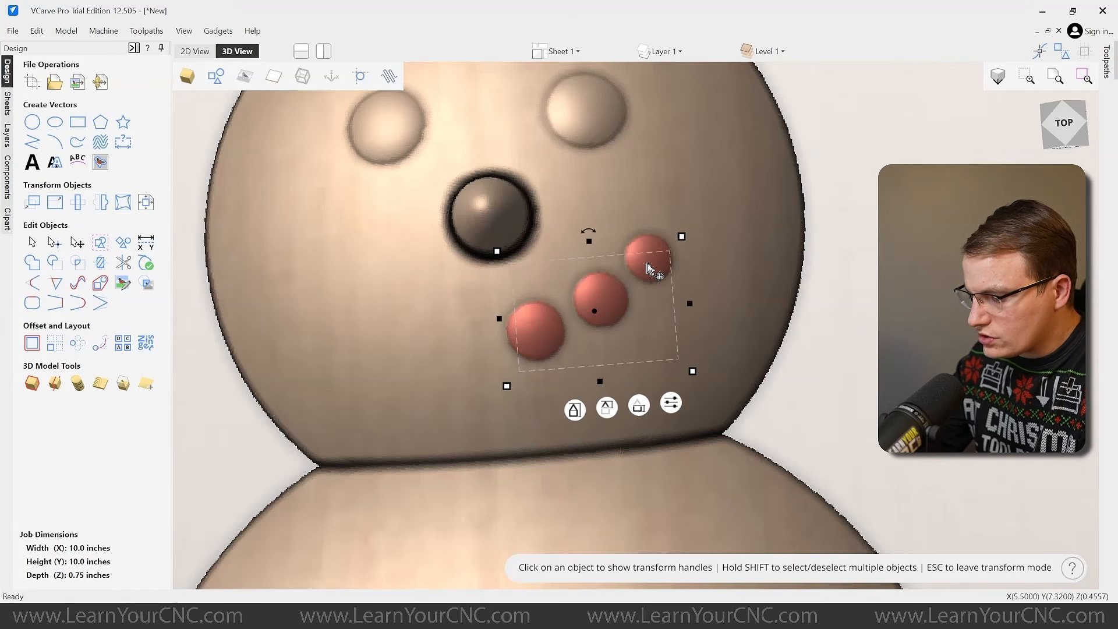
key(ctrl+z)
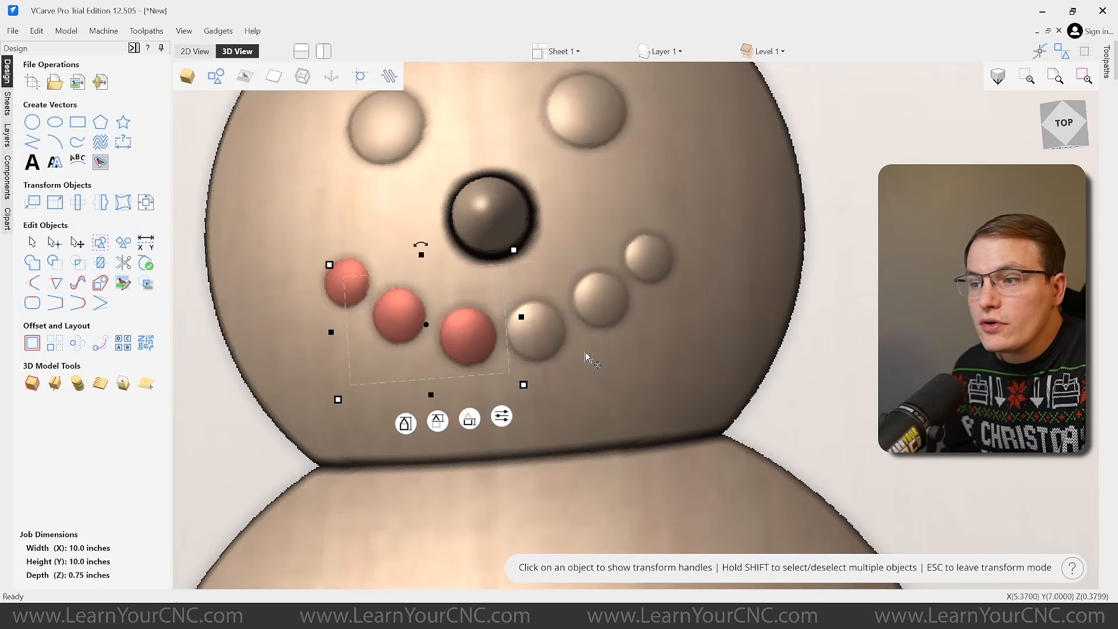
click(857, 352)
- Examine the full smile and the overall snowman up close, from a distance and from tilted angles
scroll(555, 253, down, 6)
scroll(560, 162, up, 2)
drag(538, 292, 572, 341)
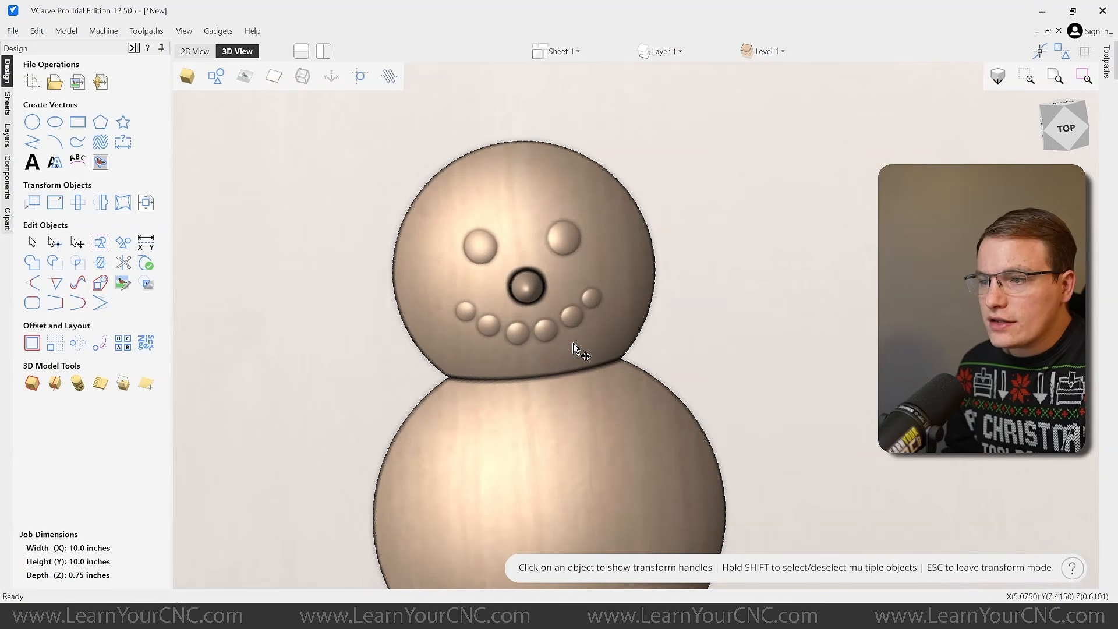
drag(469, 339, 461, 367)
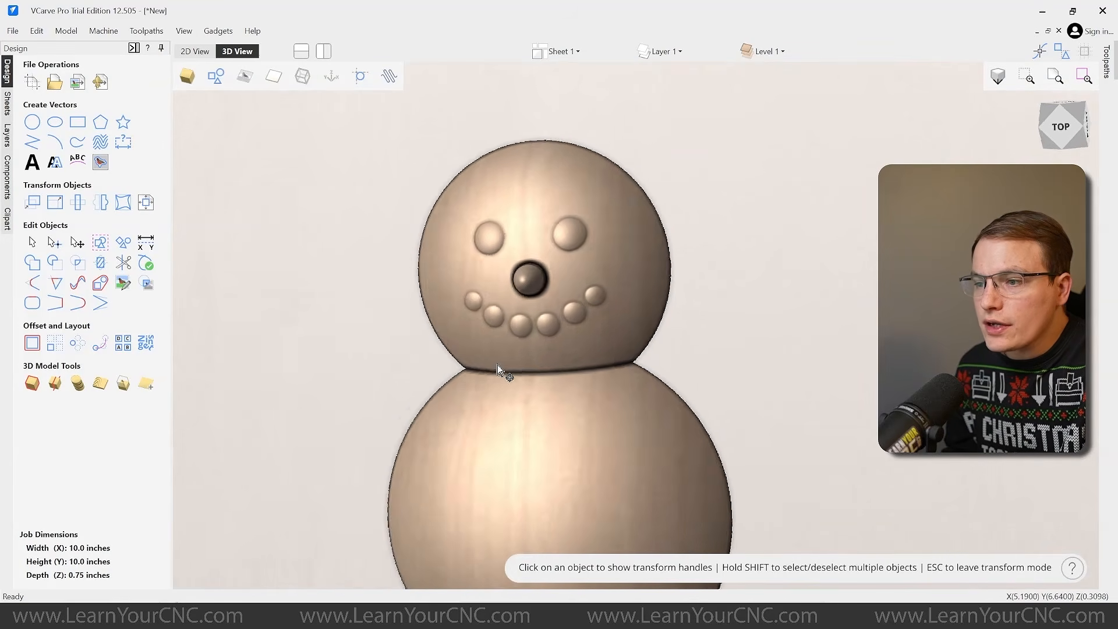
scroll(431, 308, up, 5)
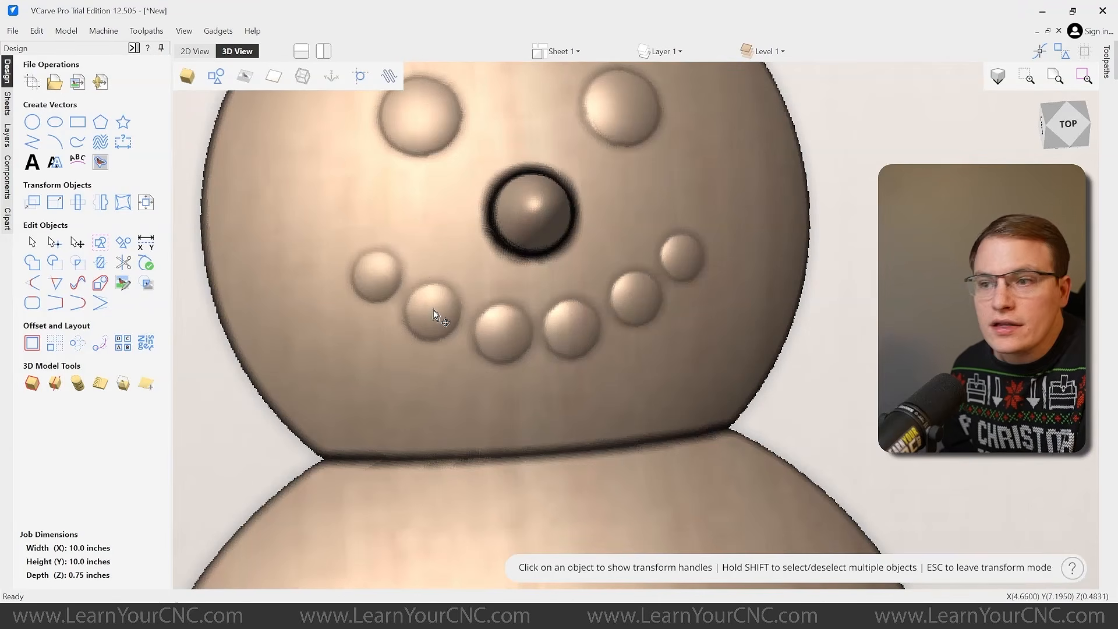
scroll(439, 315, down, 1)
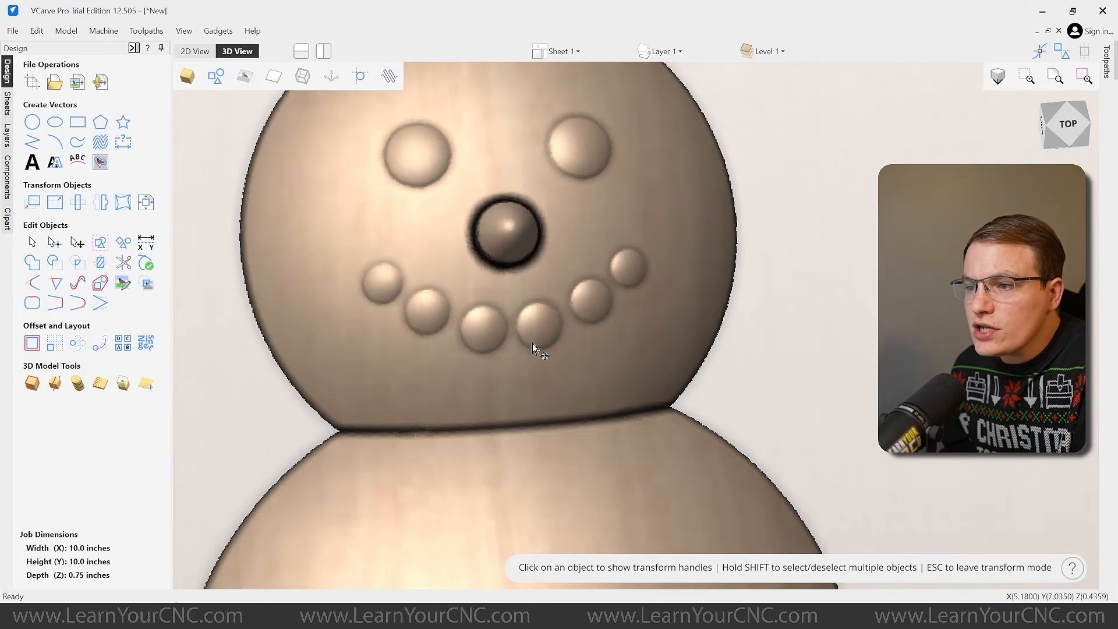
scroll(532, 345, down, 3)
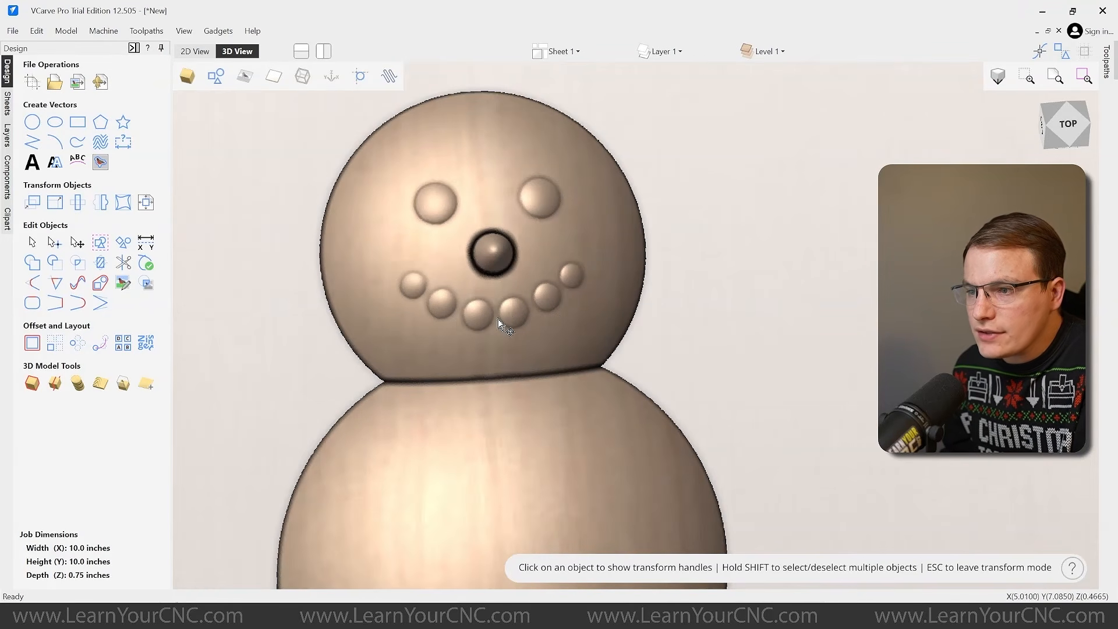
scroll(497, 324, down, 5)
drag(639, 362, 496, 326)
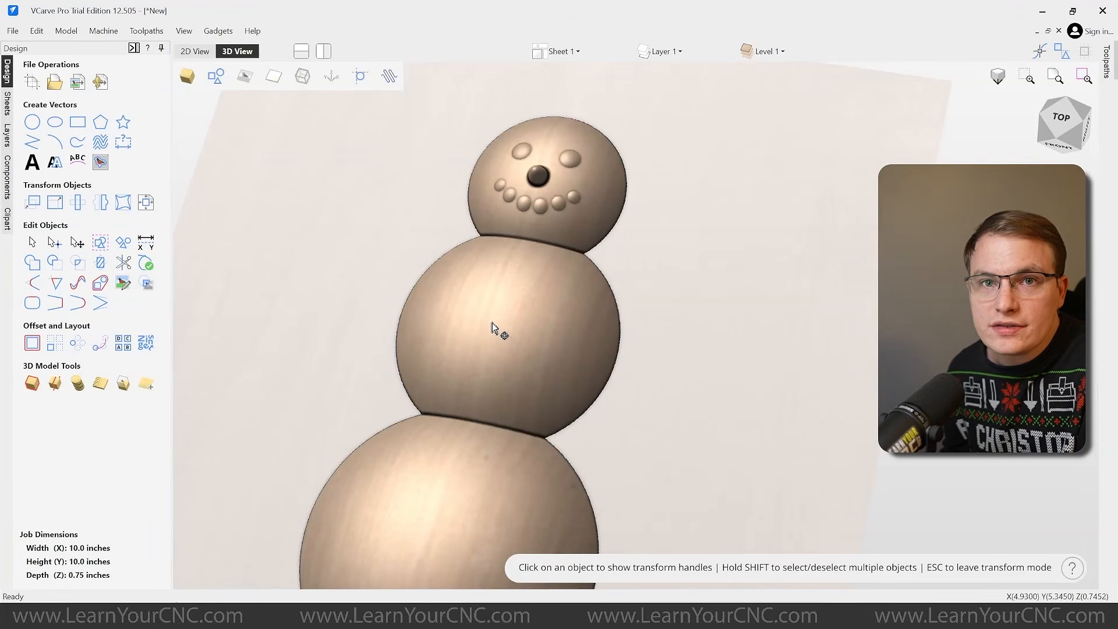
drag(574, 280, 673, 392)
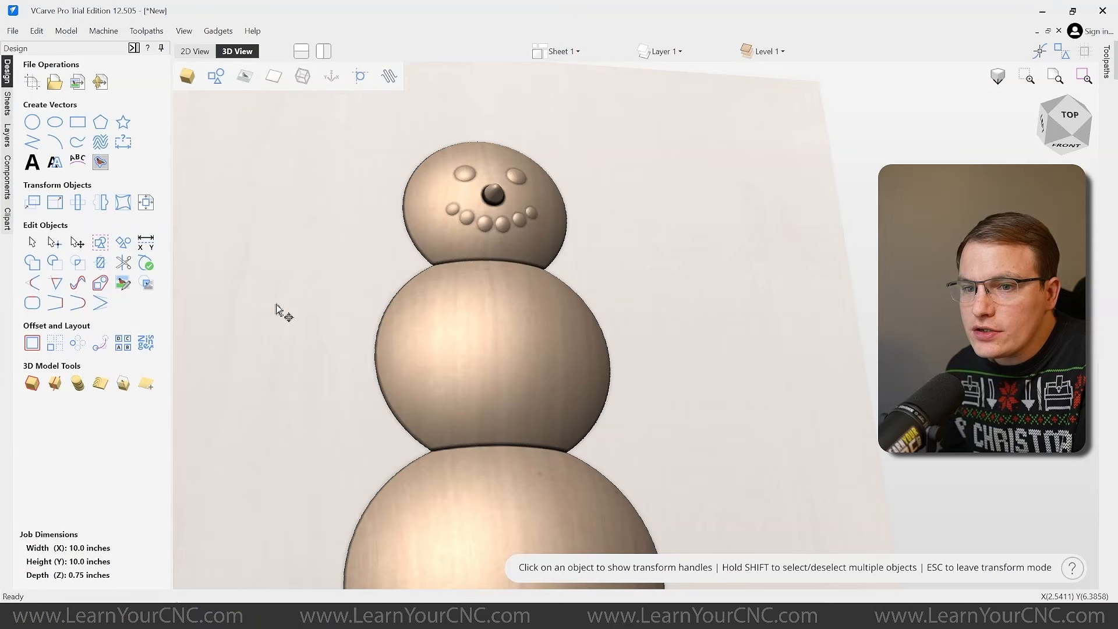
- Insert the Flat_Rectangle2 clipart and place it overlapping the right side of the snowman's middle dome
click(8, 220)
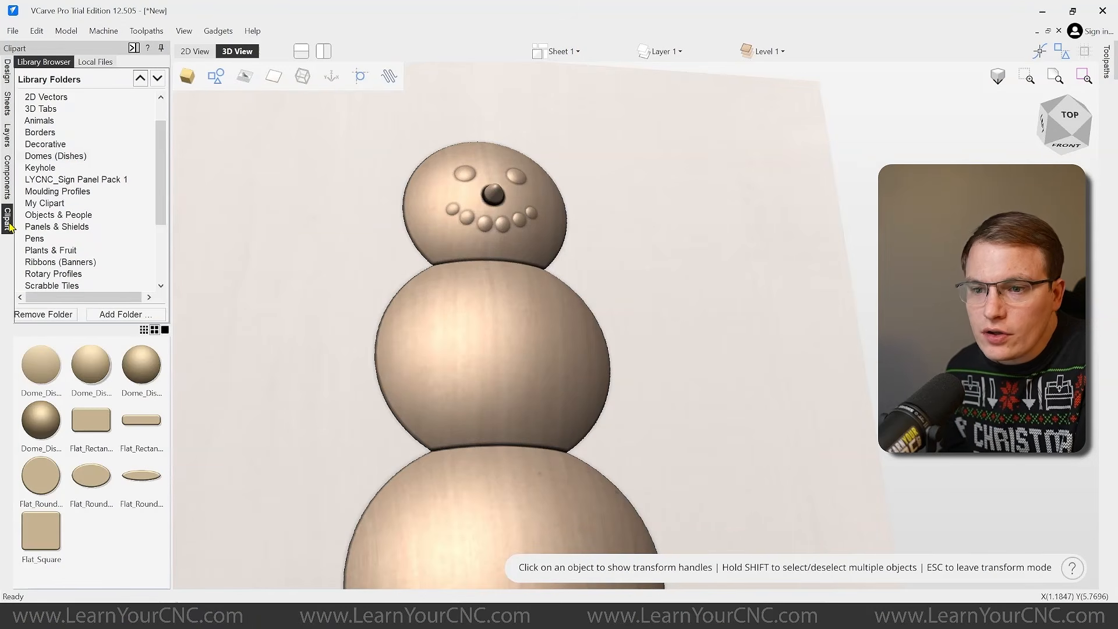
drag(518, 326, 498, 373)
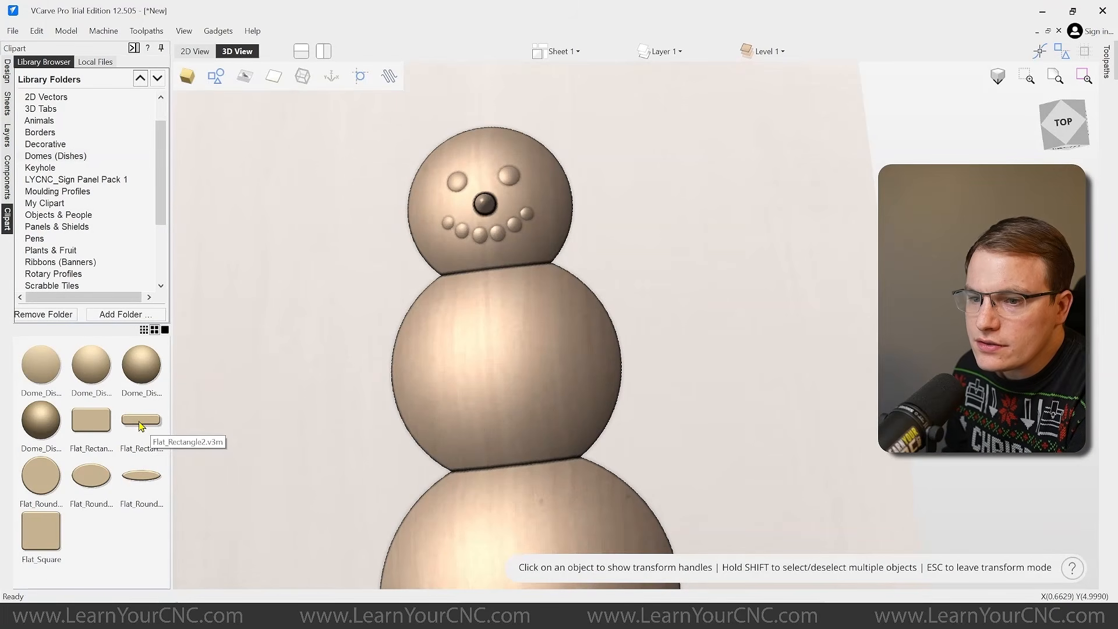
drag(141, 426, 249, 437)
drag(696, 325, 699, 324)
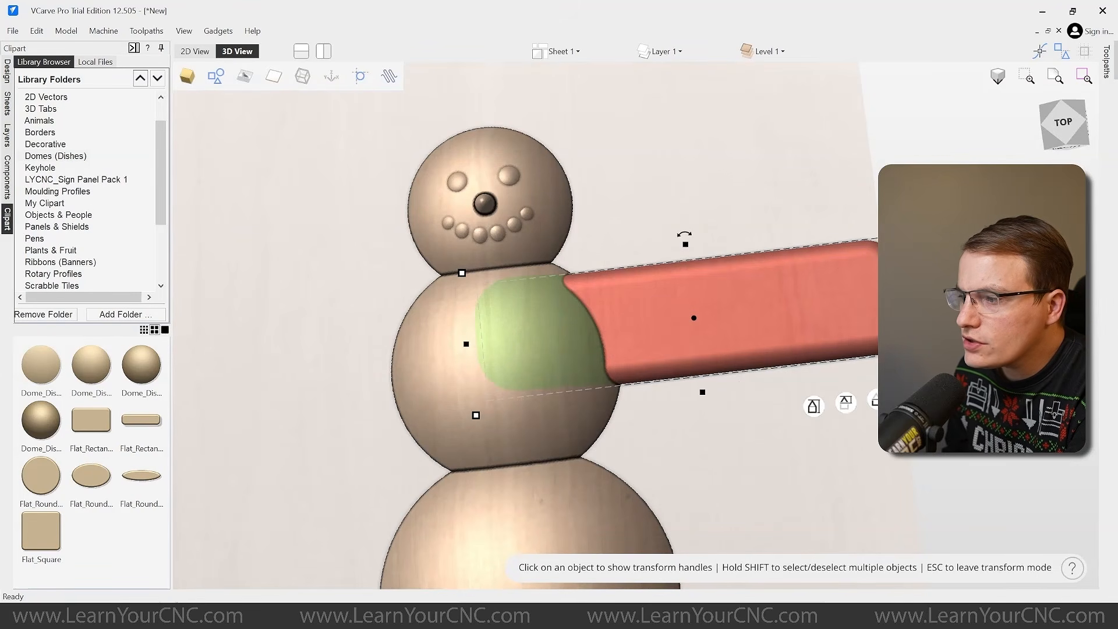
- Shrink the rectangle to about 2.89 inches long and 0.35 inches wide, with its inner end overlapping the middle dome as an arm
drag(924, 364, 724, 300)
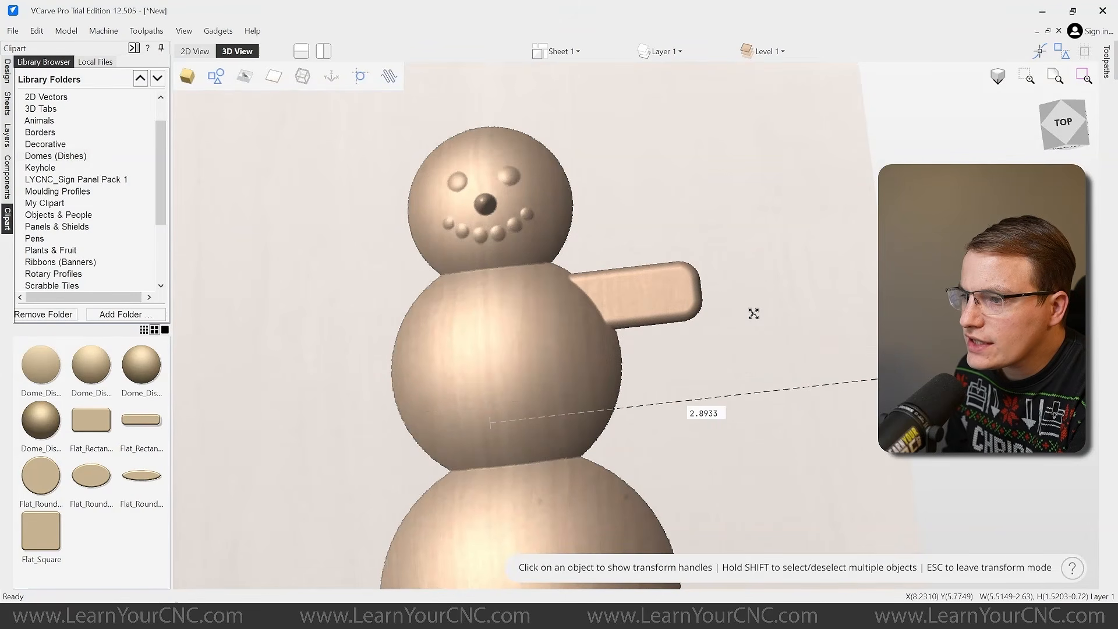
drag(621, 302, 728, 338)
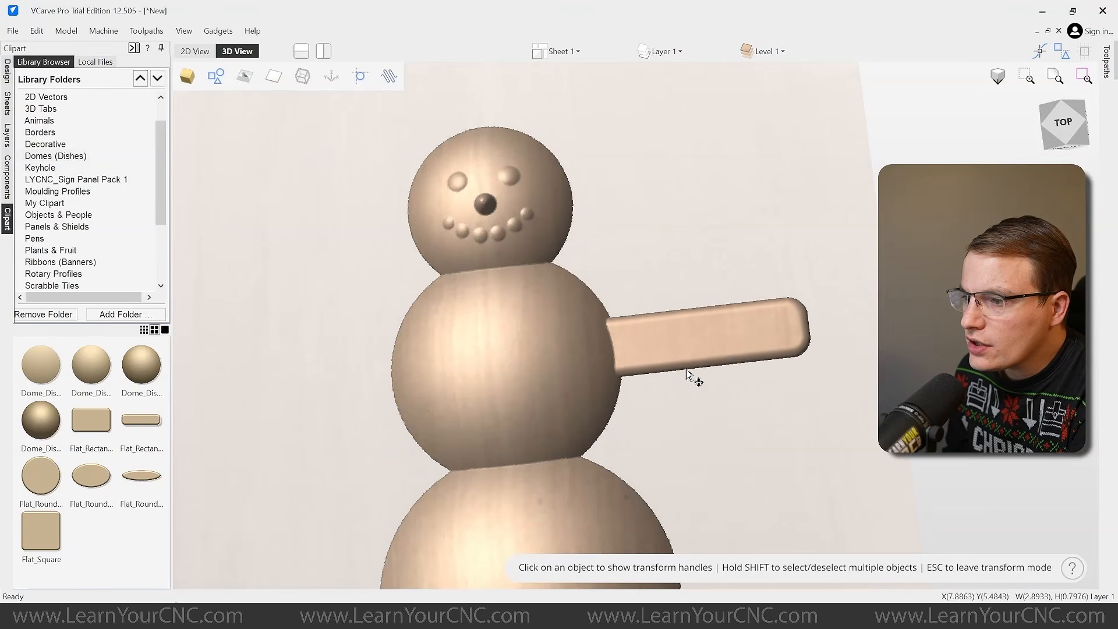
drag(828, 367, 825, 354)
scroll(823, 335, up, 4)
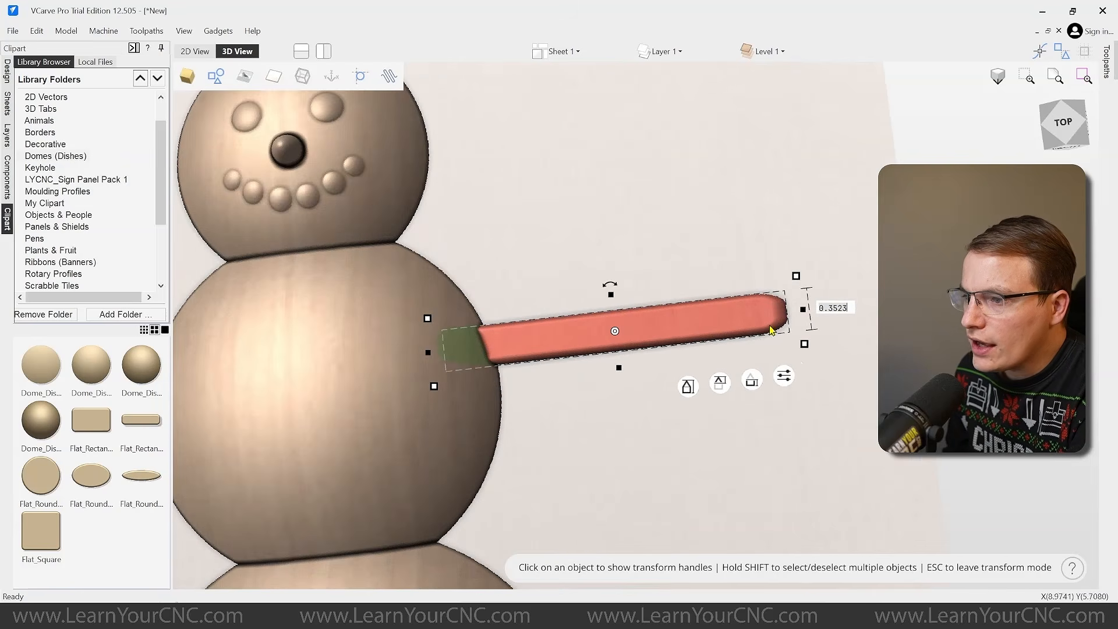
- Rotate the arm so it slopes upward away from the body and narrow it to about 0.25 inches
drag(575, 278, 560, 279)
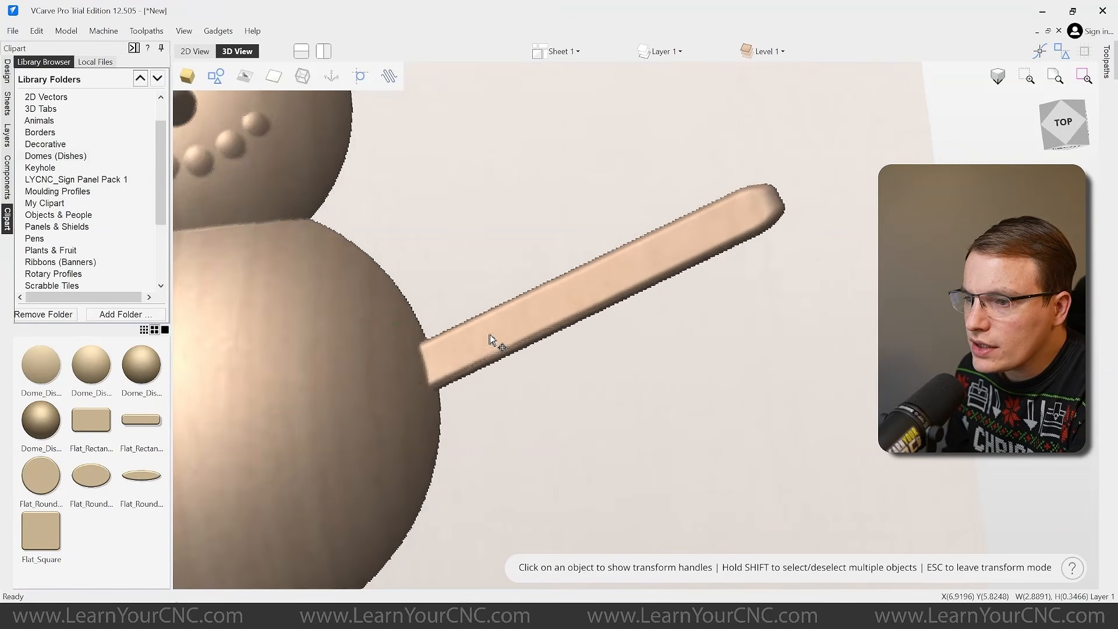
click(694, 281)
scroll(618, 323, down, 2)
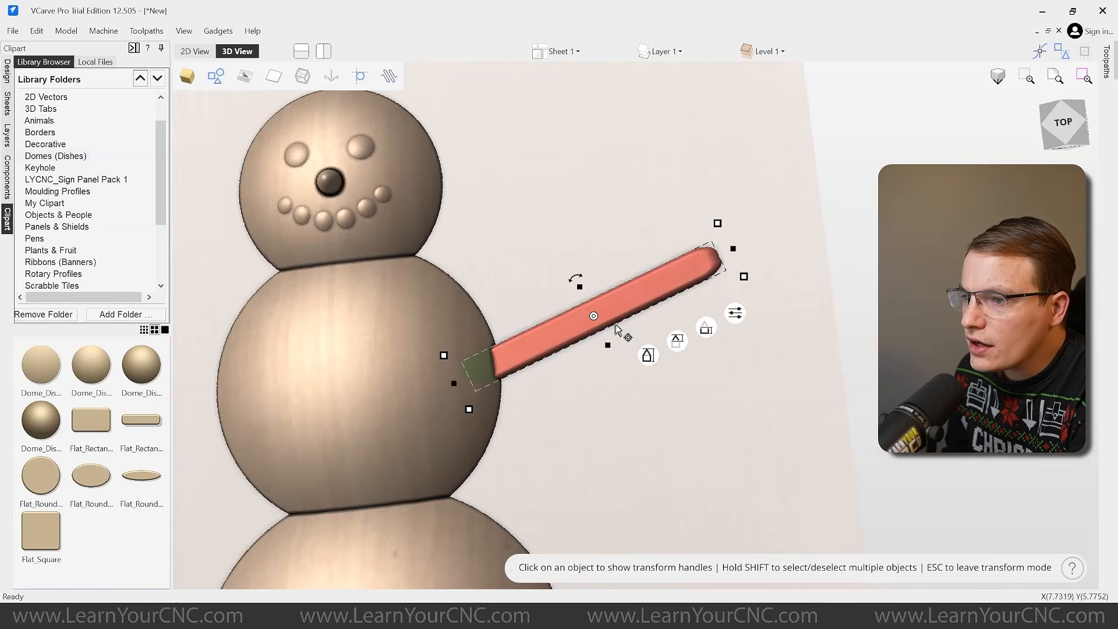
scroll(600, 285, up, 2)
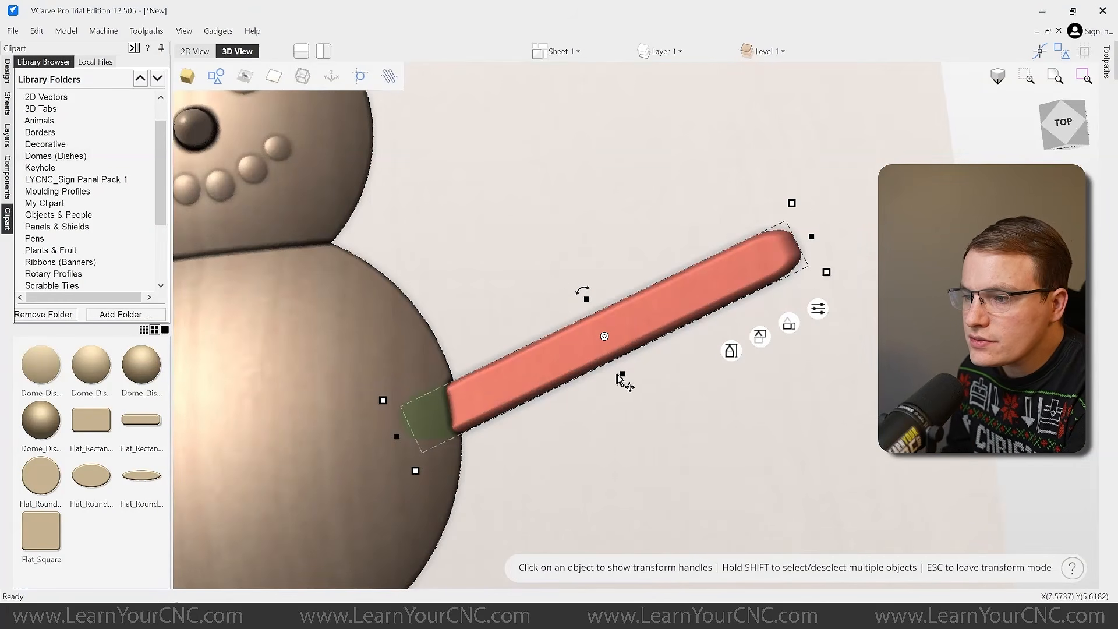
drag(620, 372, 603, 351)
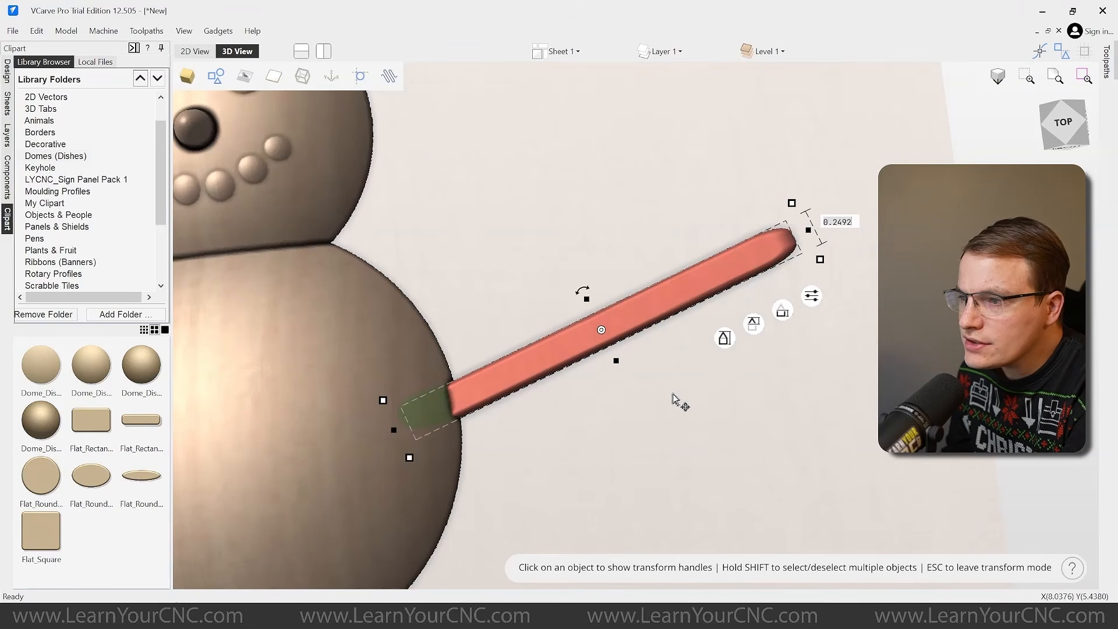
click(568, 427)
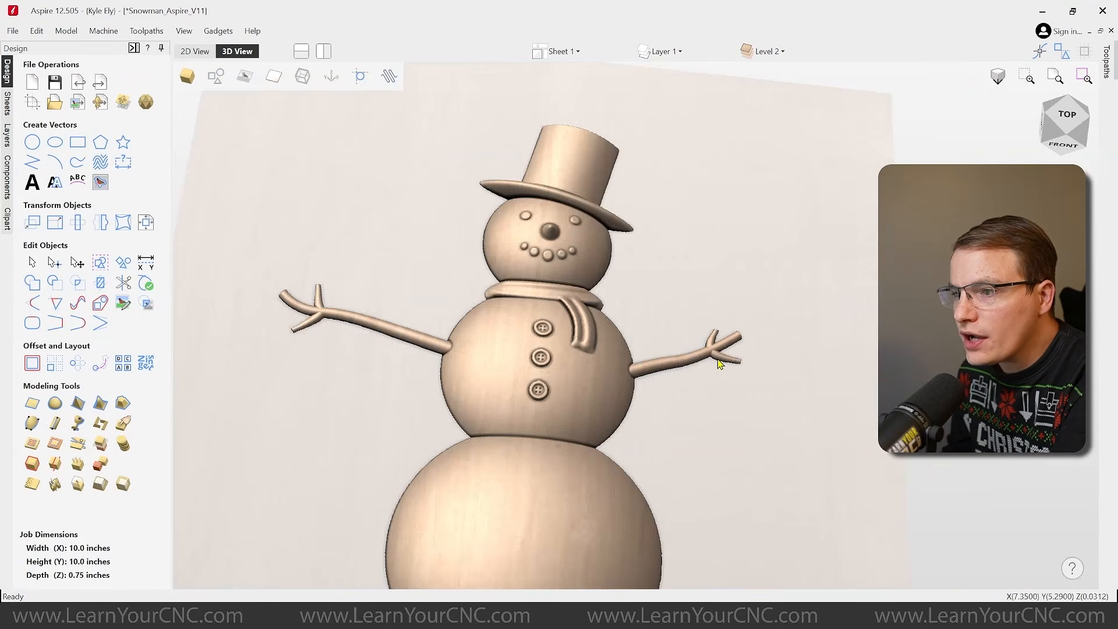
- Examine the branched right arm of the reference snowman in Aspire, then switch back to the new VCarve Pro model
scroll(720, 364, up, 5)
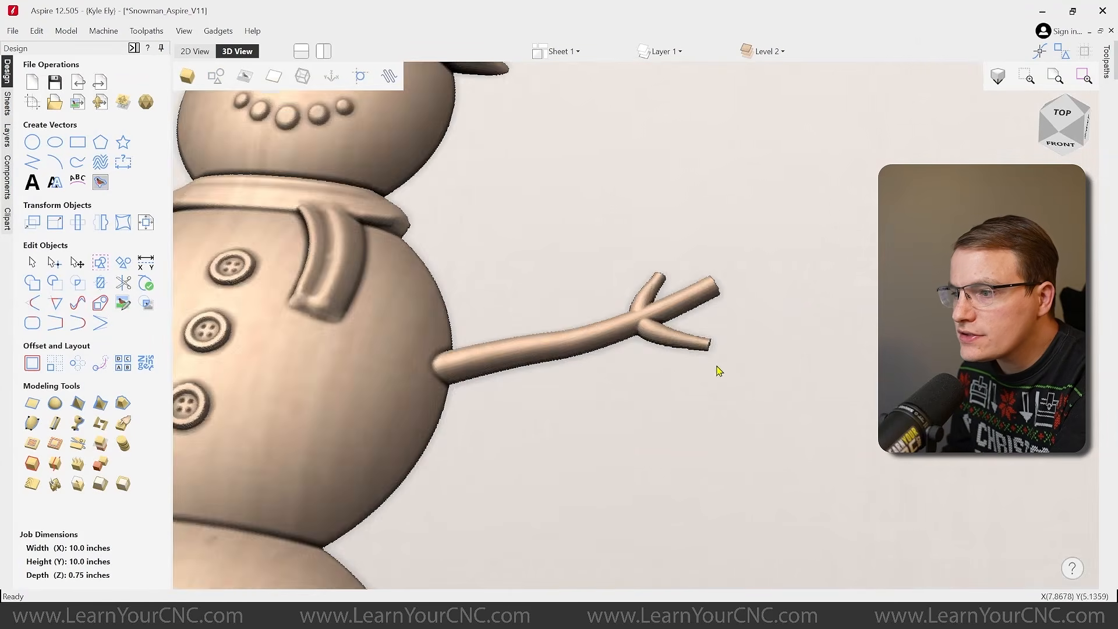
drag(610, 379, 645, 473)
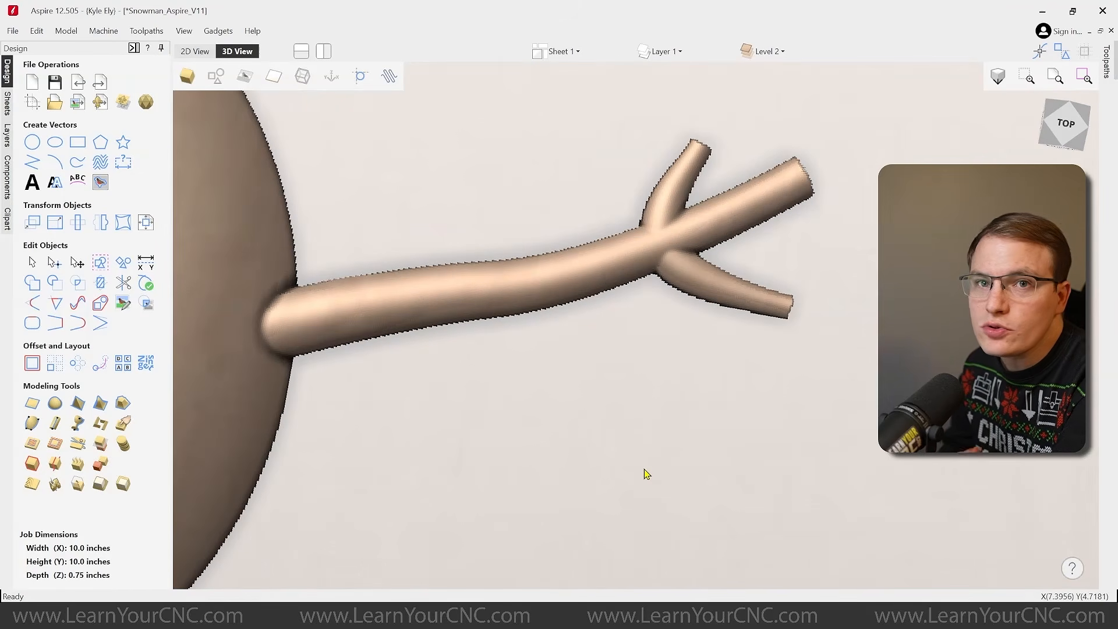
mouse_move(533, 615)
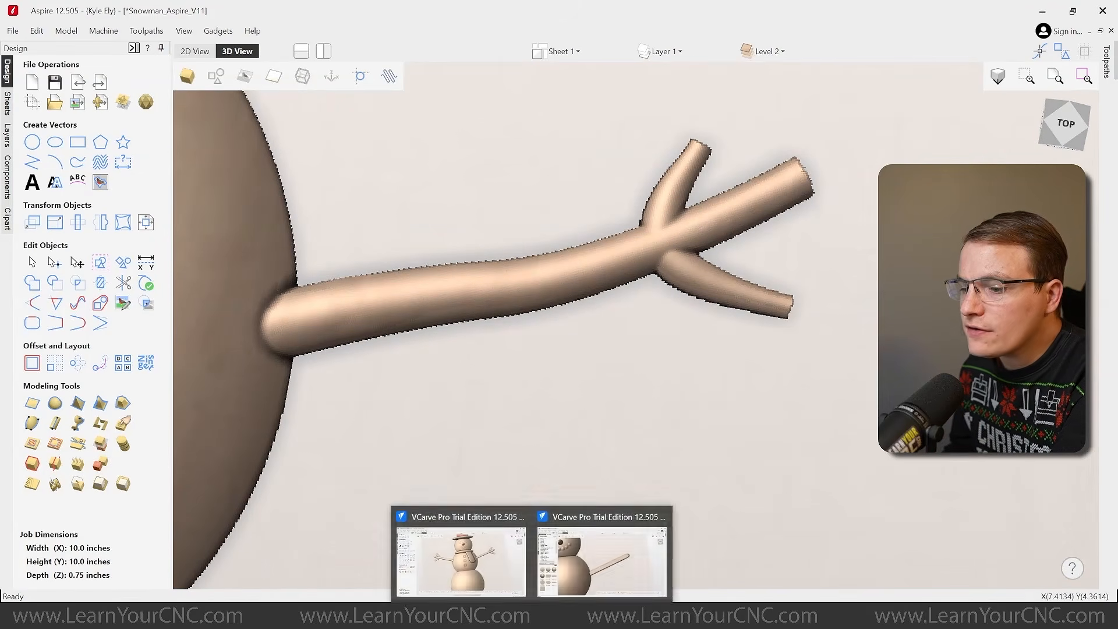
click(574, 567)
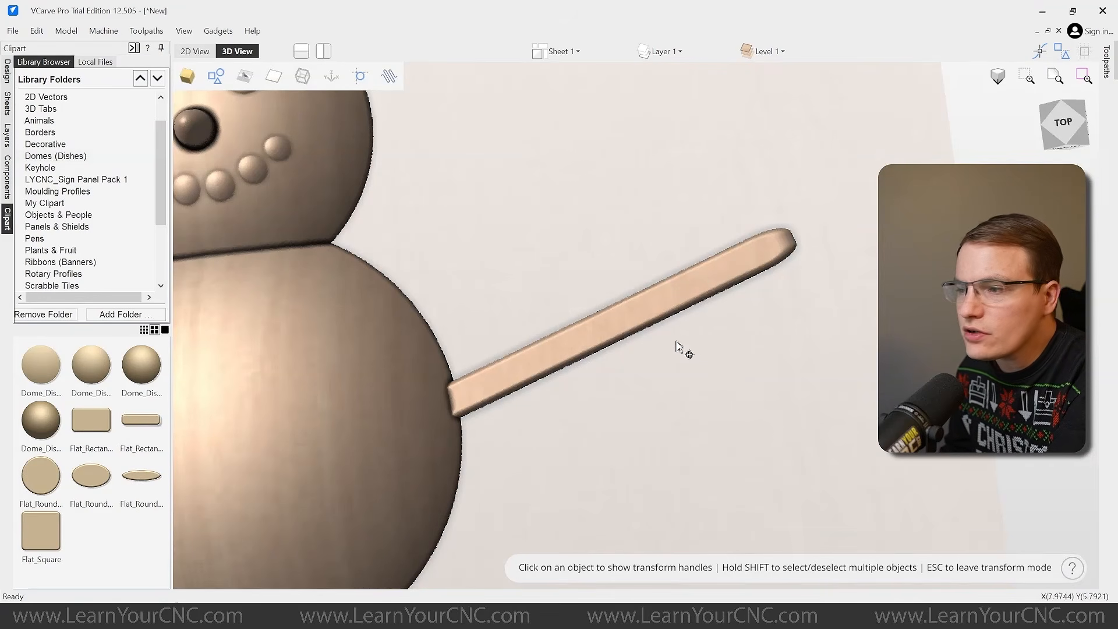
- Copy the arm, shrink the copy to about 0.70 by 0.14 inches, and angle it steeply upward near the arm's tip as a finger
click(636, 320)
scroll(673, 243, down, 4)
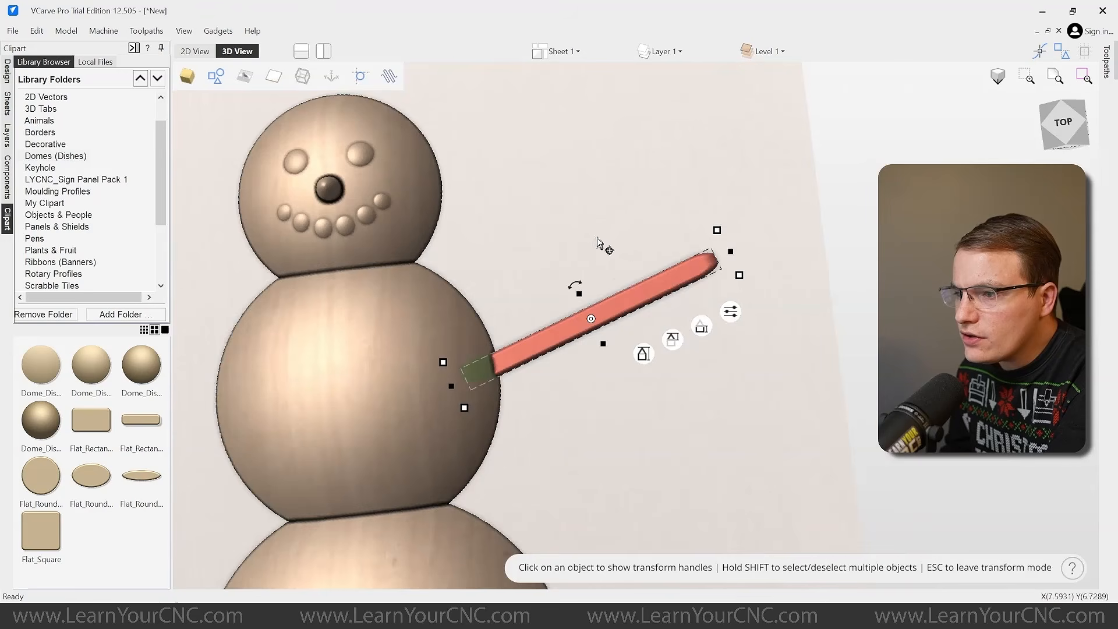
scroll(592, 324, up, 3)
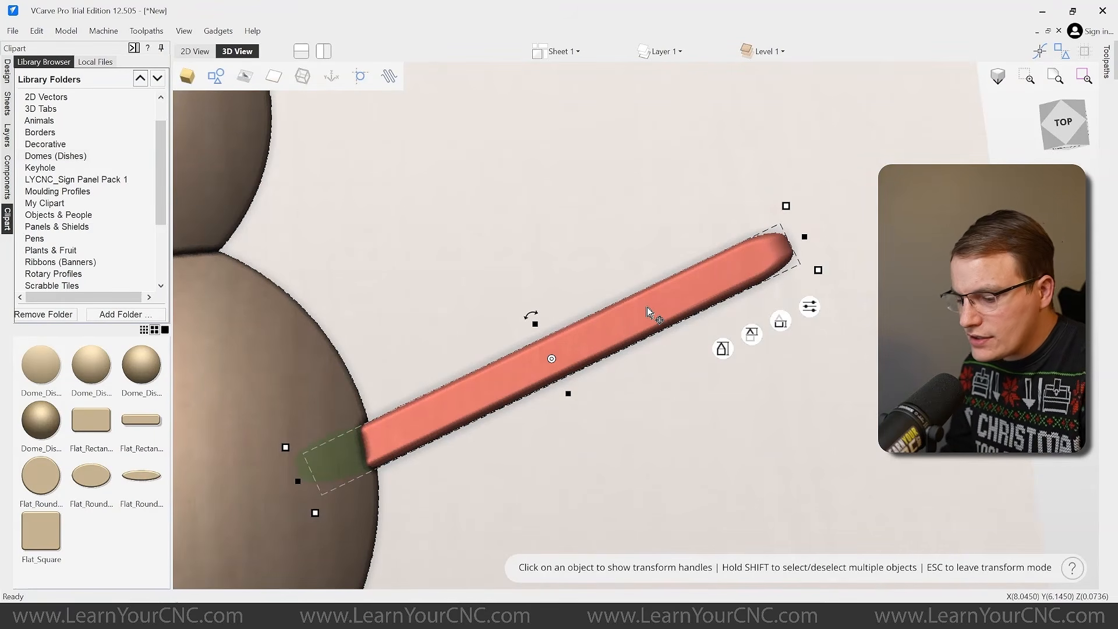
ctrl+drag(614, 345, 651, 223)
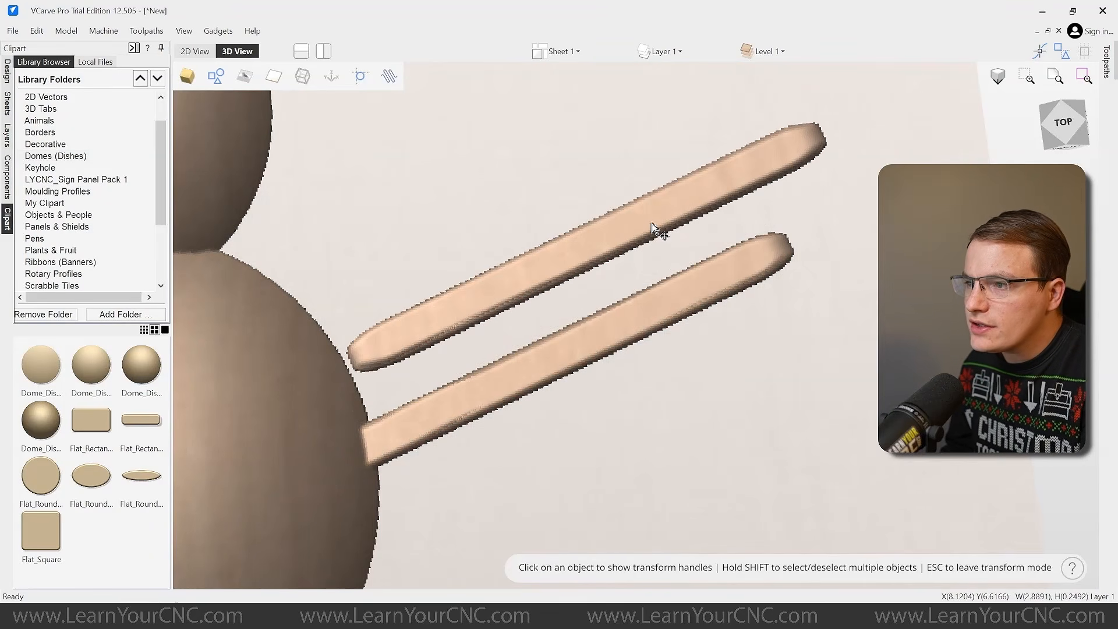
click(653, 226)
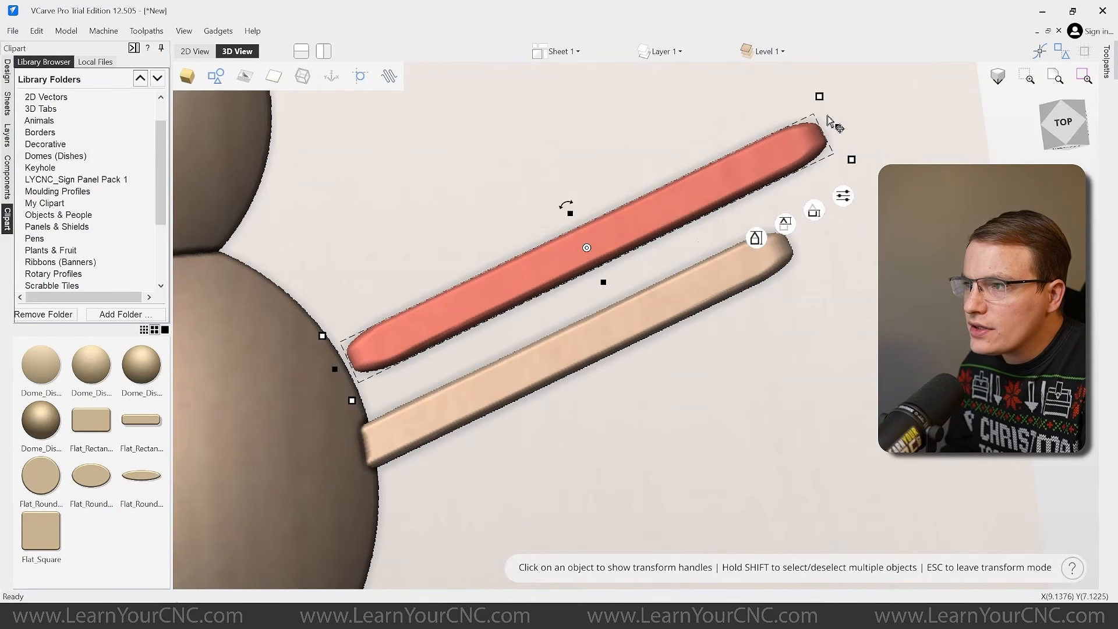
drag(824, 131, 718, 229)
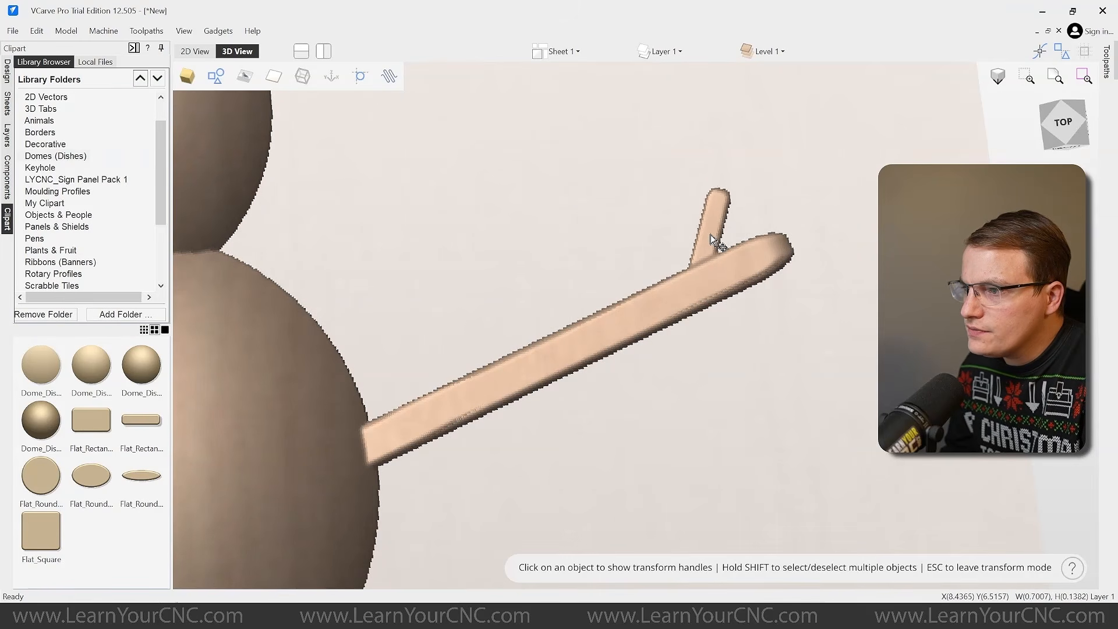
- Adjust the finger's height to 0.066 inches so it blends with the arm
click(715, 233)
scroll(715, 233, up, 2)
drag(767, 229, 764, 249)
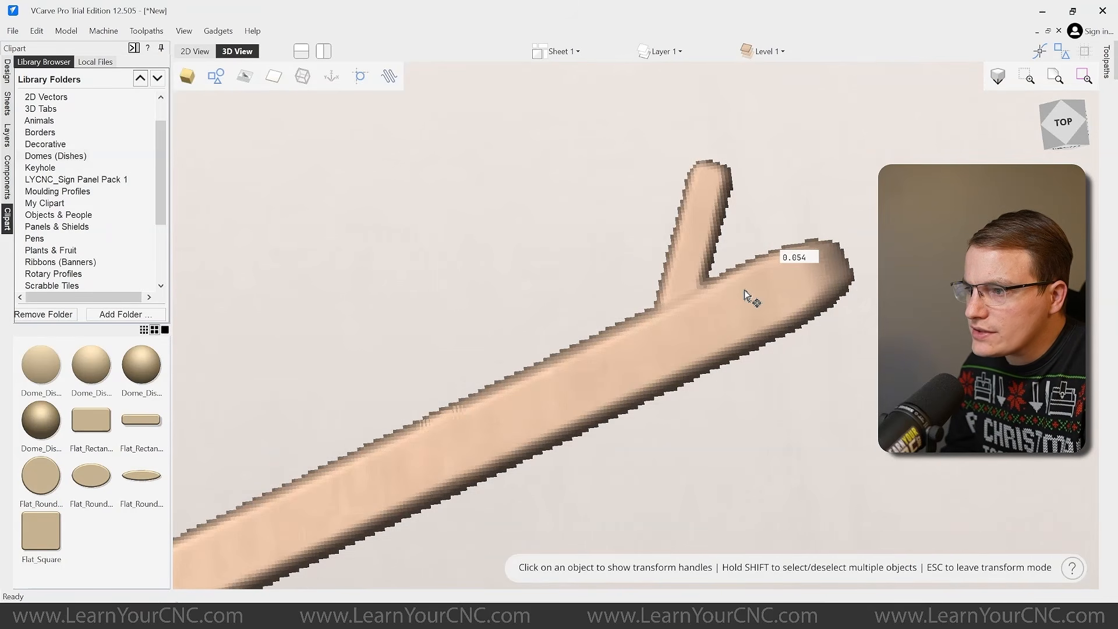
drag(753, 344, 744, 254)
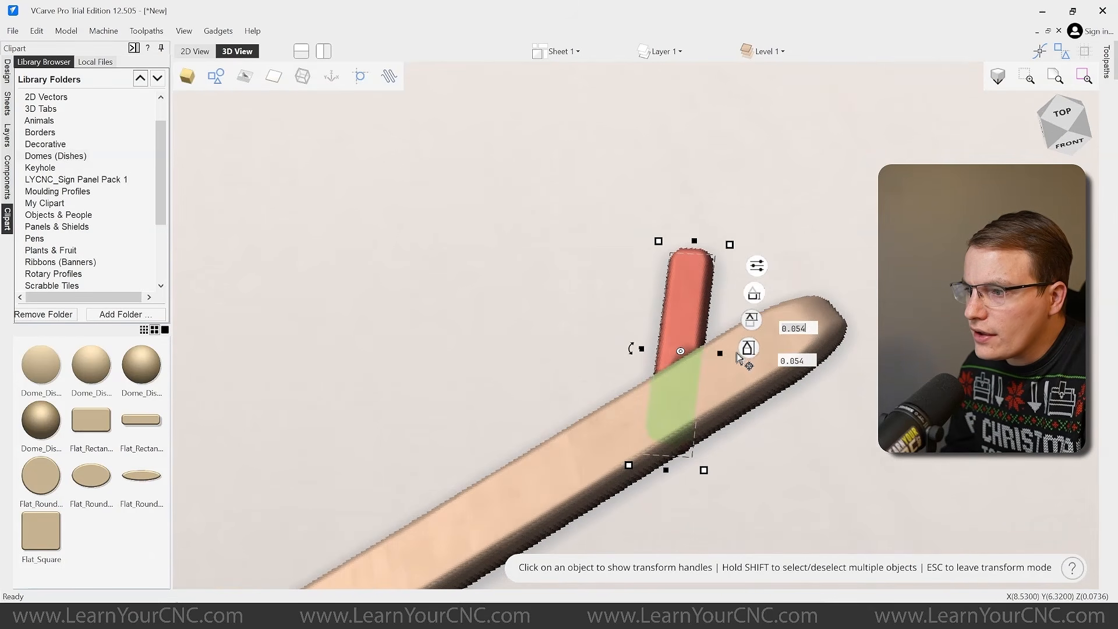
mouse_move(748, 348)
mouse_down()
mouse_move(749, 309)
mouse_move(752, 350)
mouse_up()
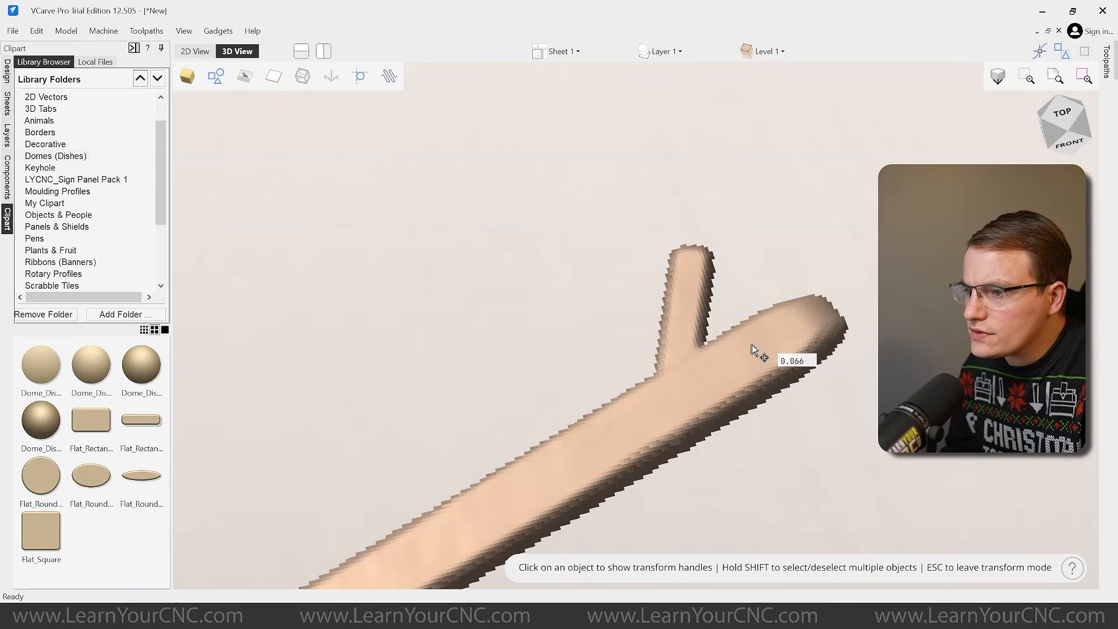
- Nudge the finger slightly upward so more of it extends beyond the arm
click(737, 441)
click(703, 320)
drag(697, 325, 691, 316)
drag(651, 204, 684, 306)
scroll(732, 144, down, 4)
scroll(732, 149, up, 4)
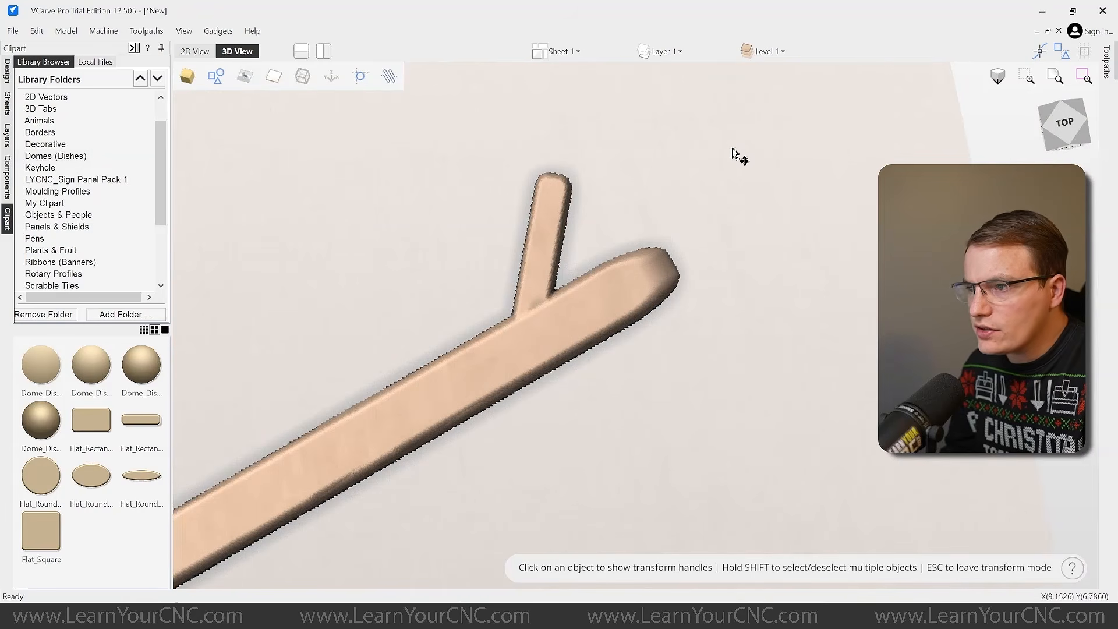
- Copy the finger and place the copy on the underside of the arm near its tip, angled slightly downward
click(581, 222)
scroll(559, 220, down, 3)
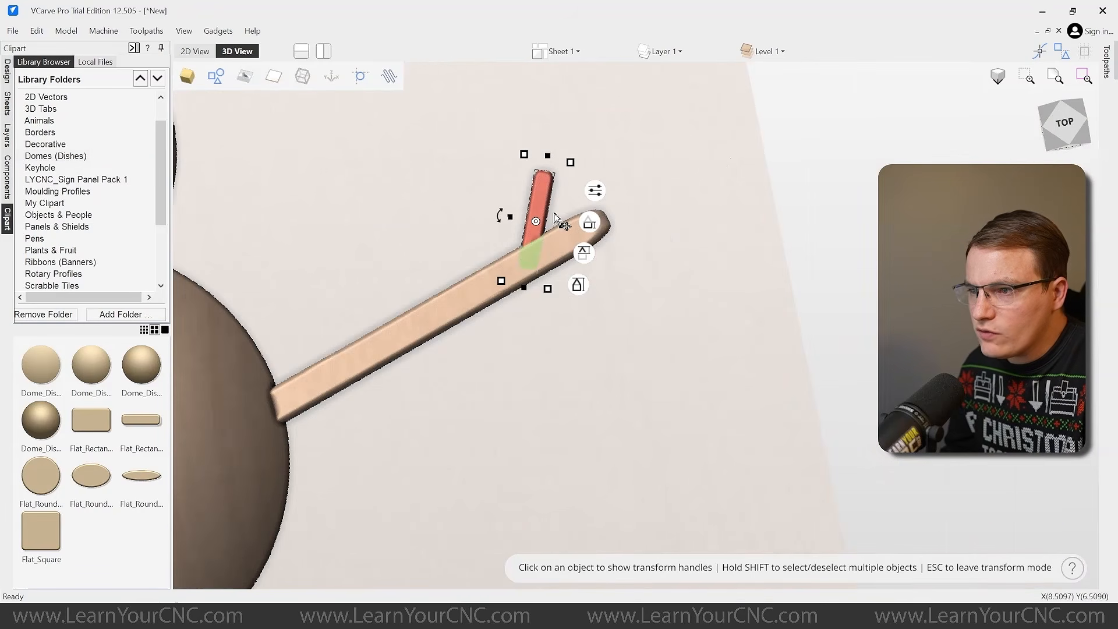
scroll(537, 204, up, 2)
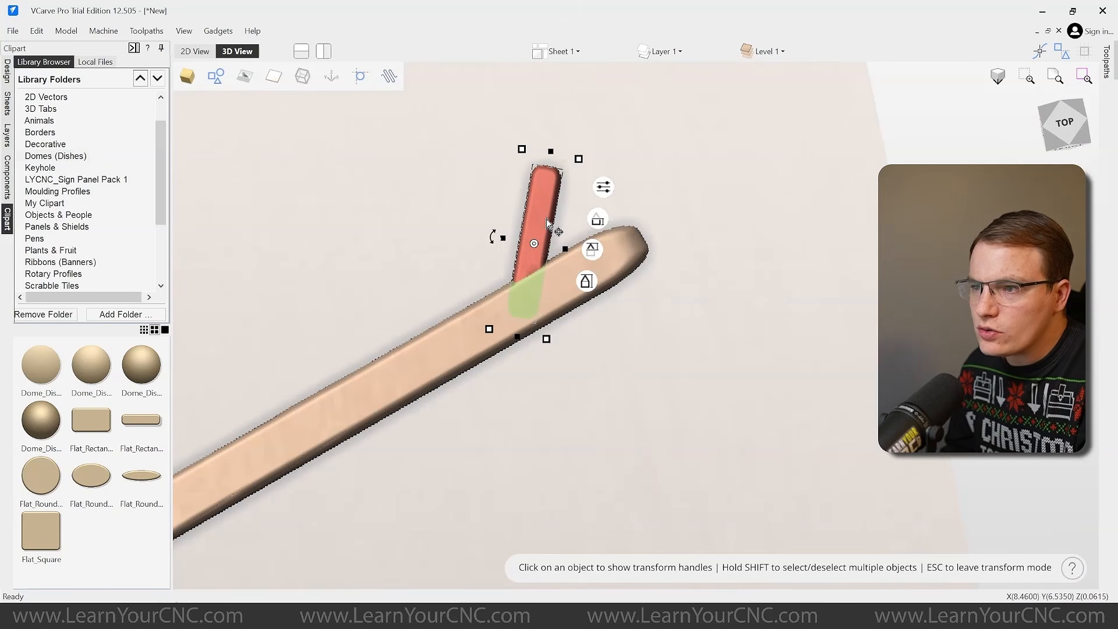
drag(542, 205, 655, 297)
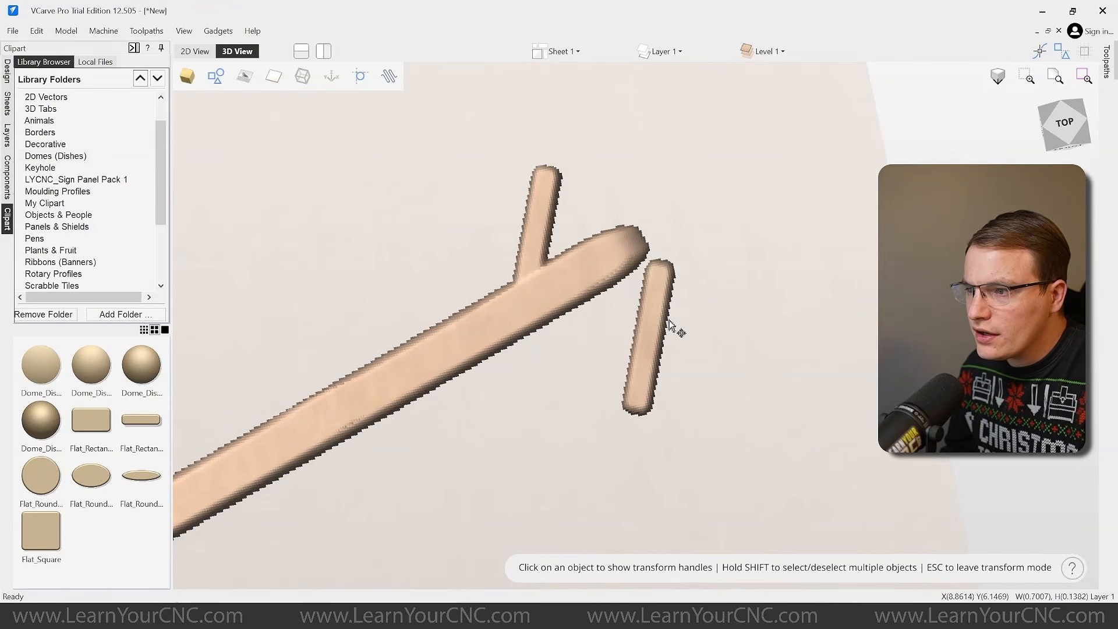
drag(611, 330, 567, 330)
click(690, 221)
scroll(692, 235, down, 4)
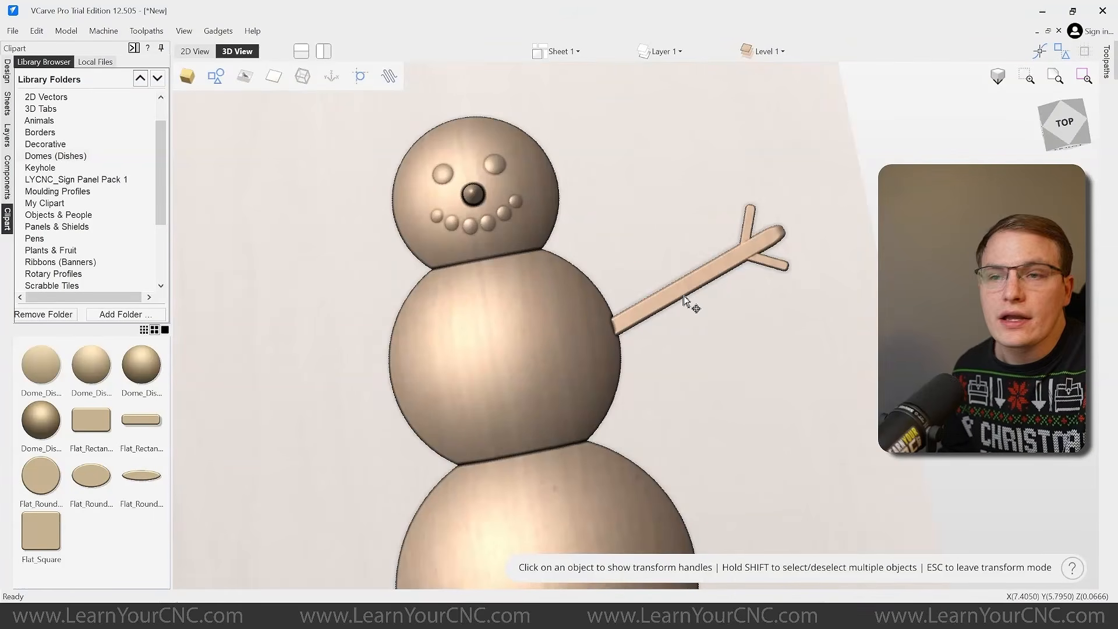
- Mirror a copy of the arm with its two fingers onto the opposite side of the snowman
middle_drag(701, 358, 768, 319)
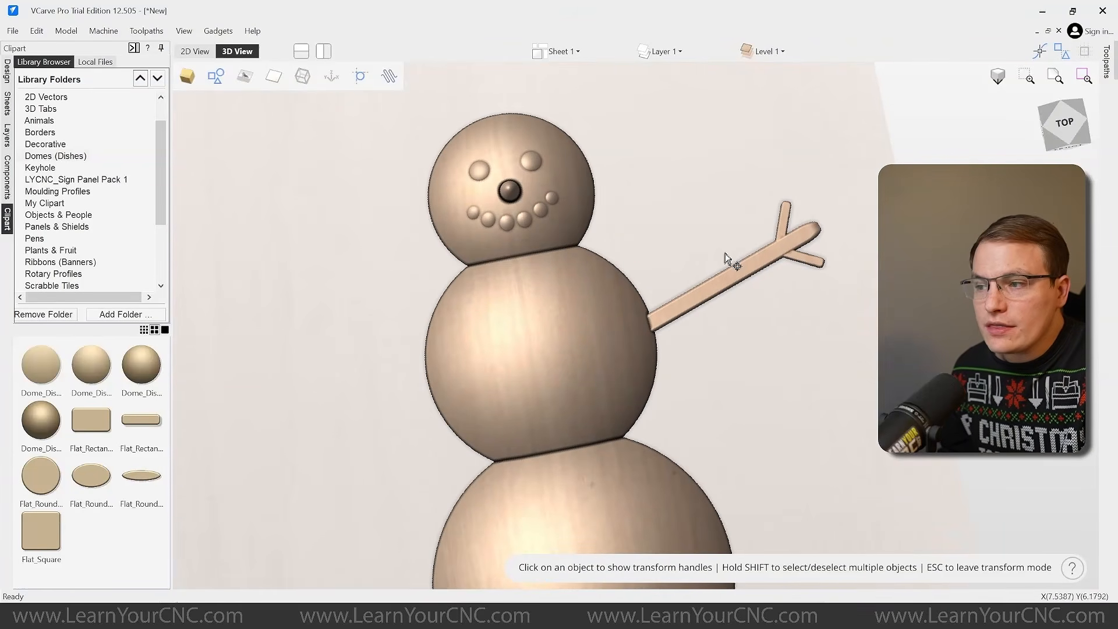
drag(738, 318, 739, 319)
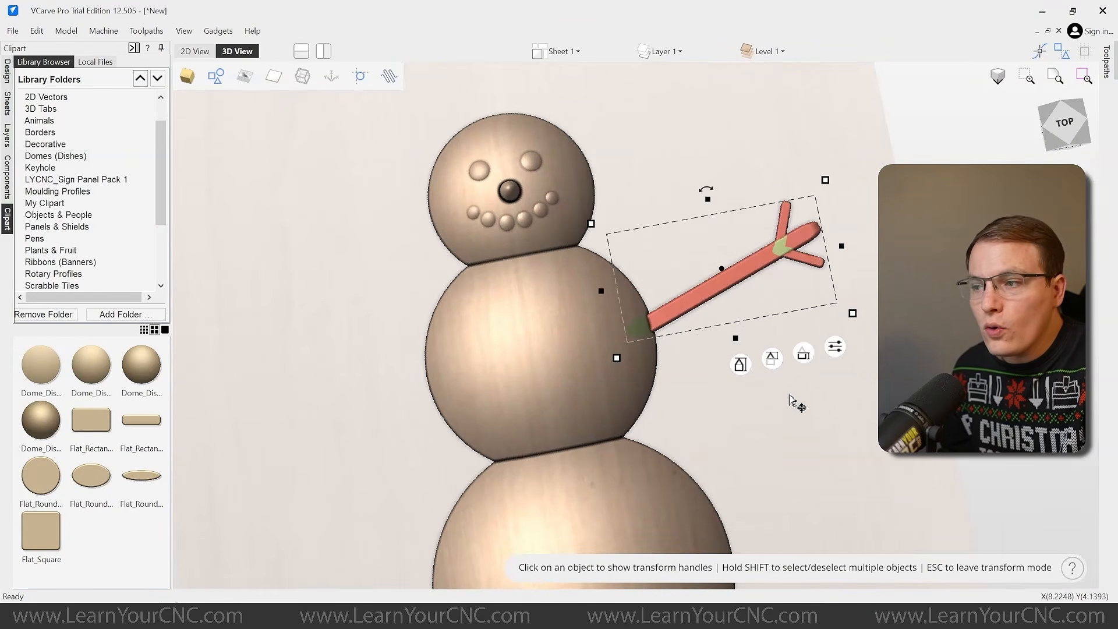
click(766, 380)
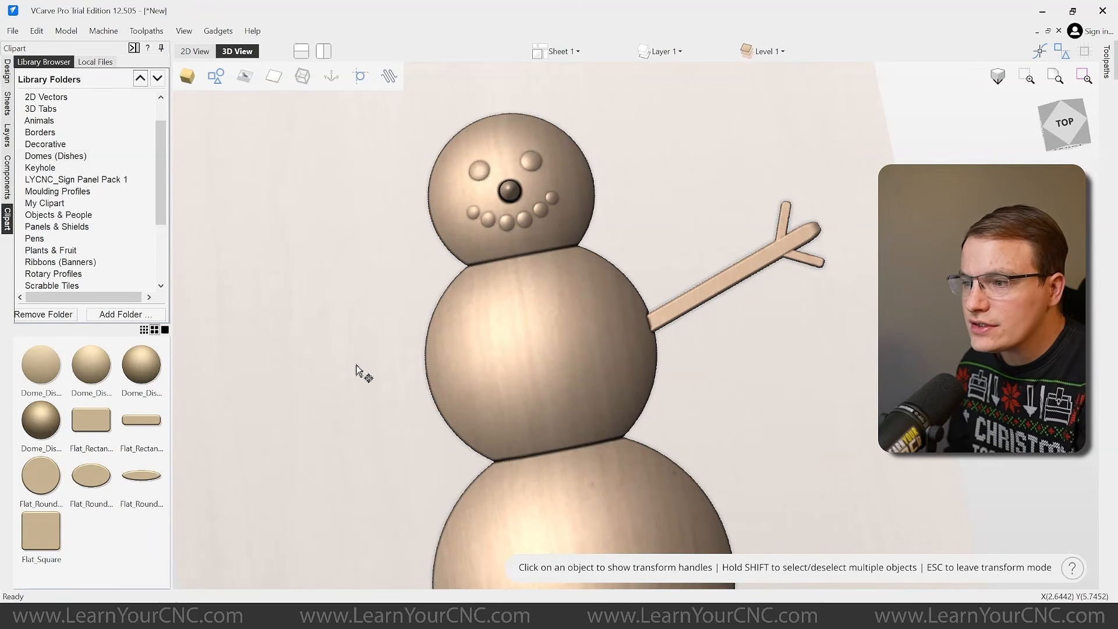
click(723, 308)
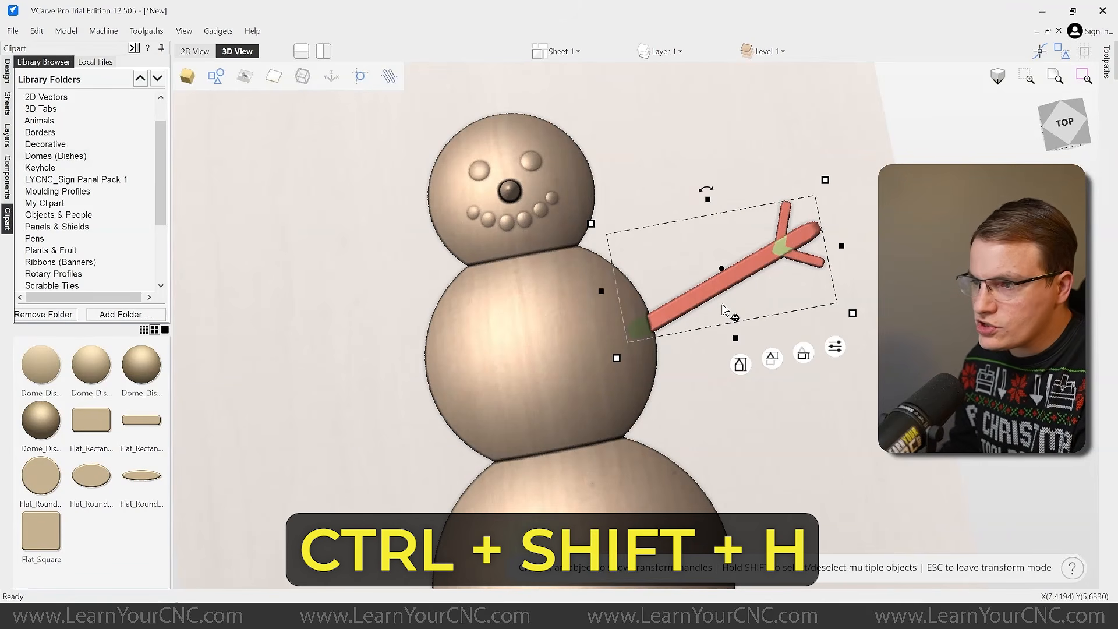
key(ctrl+shift+h)
click(716, 341)
scroll(622, 272, down, 2)
scroll(531, 313, up, 2)
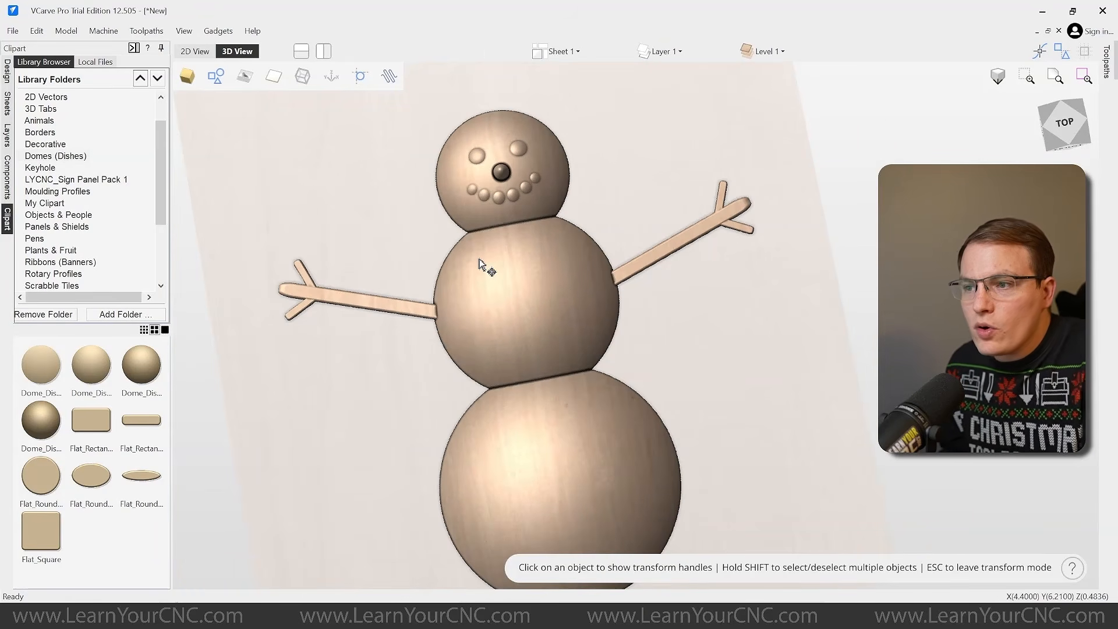
- Examine the four-hole buttons on the reference snowman's middle snowball, then switch back to the new model
drag(523, 356, 387, 224)
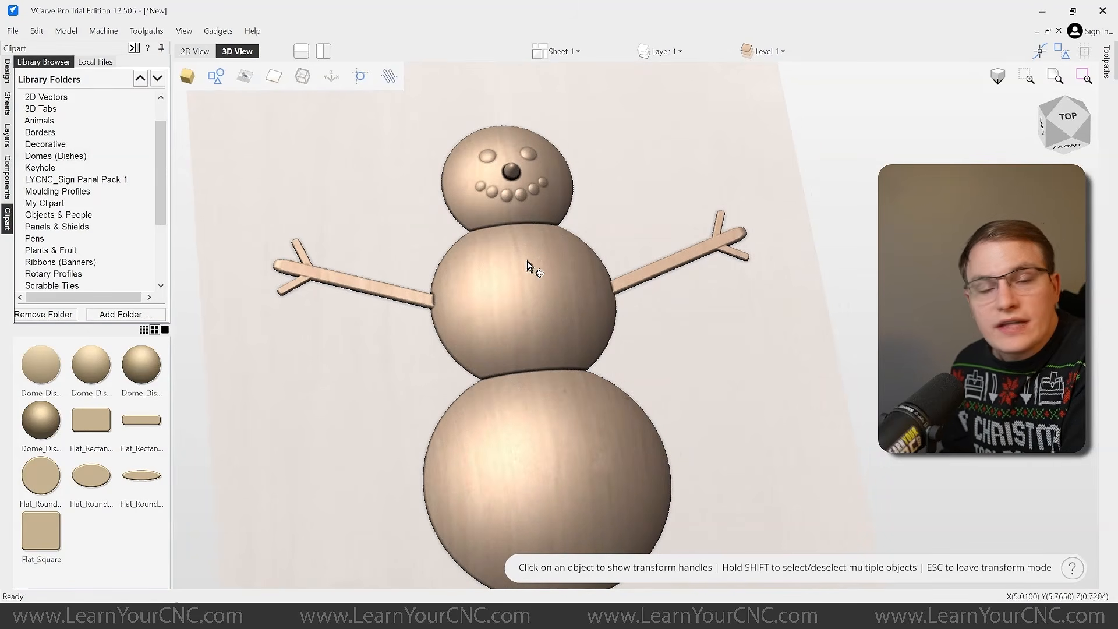
scroll(527, 262, up, 4)
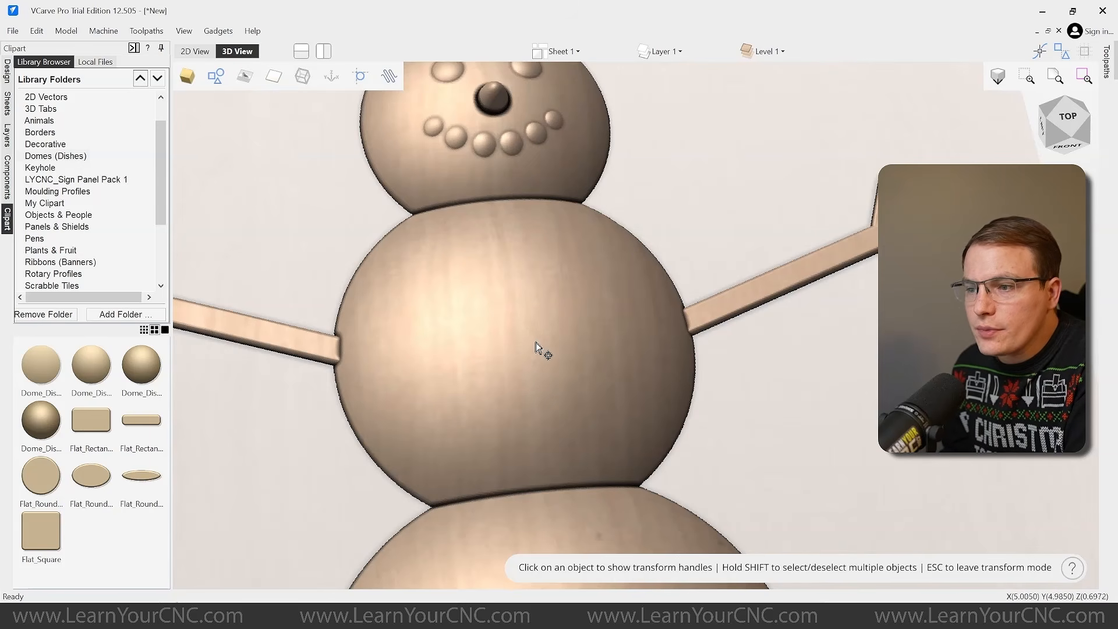
mouse_move(531, 615)
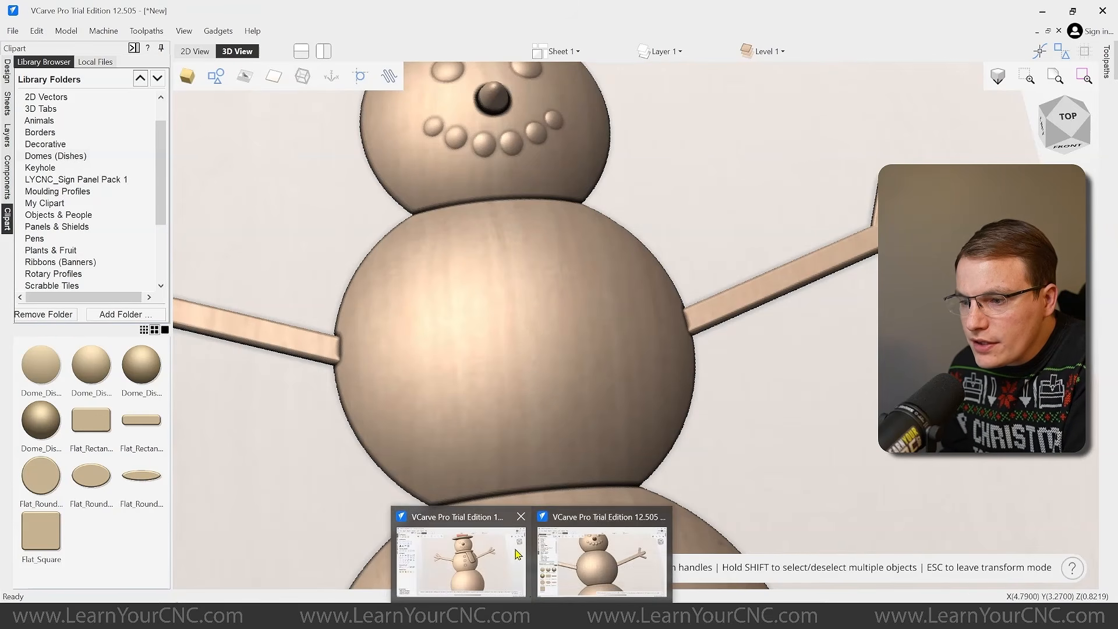
click(484, 559)
scroll(613, 329, up, 6)
drag(568, 336, 606, 354)
scroll(604, 354, down, 4)
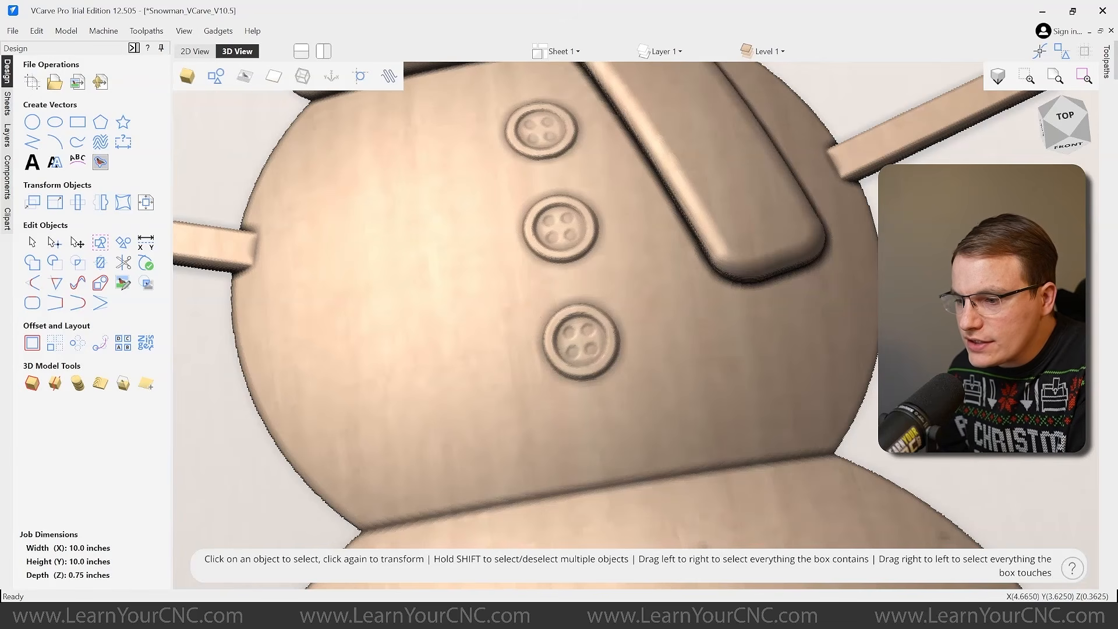
mouse_move(531, 616)
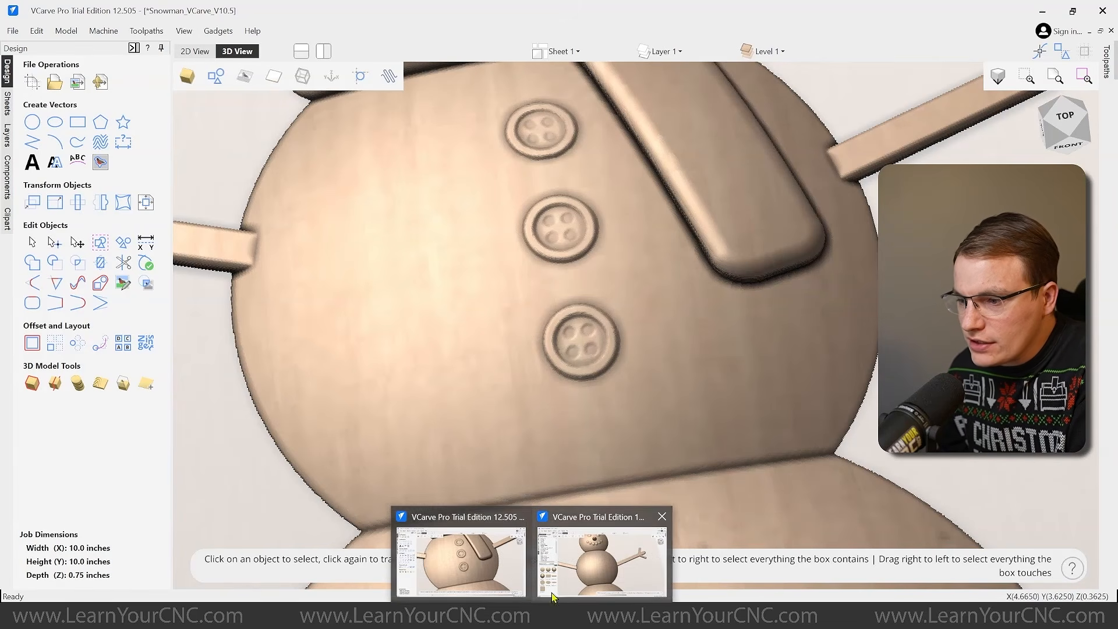
click(599, 559)
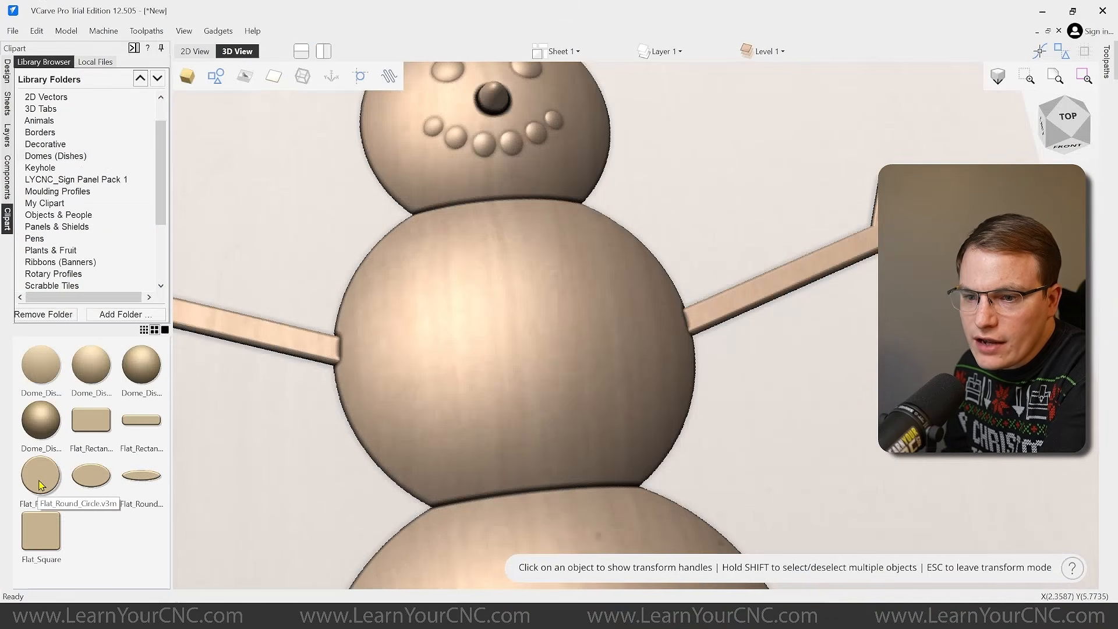
- Insert the Flat_Round_Circle clipart, shrink it to about 1.69 inches across, and place it beside the snowman below the right arm
drag(115, 286, 115, 290)
drag(39, 479, 515, 377)
scroll(530, 375, down, 3)
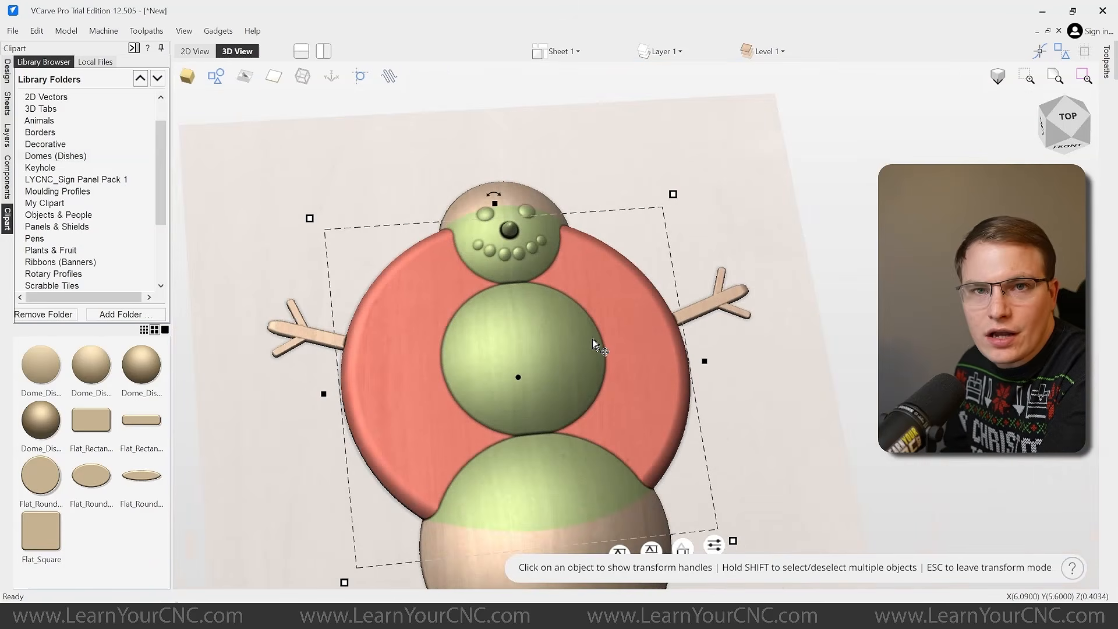
scroll(875, 279, down, 2)
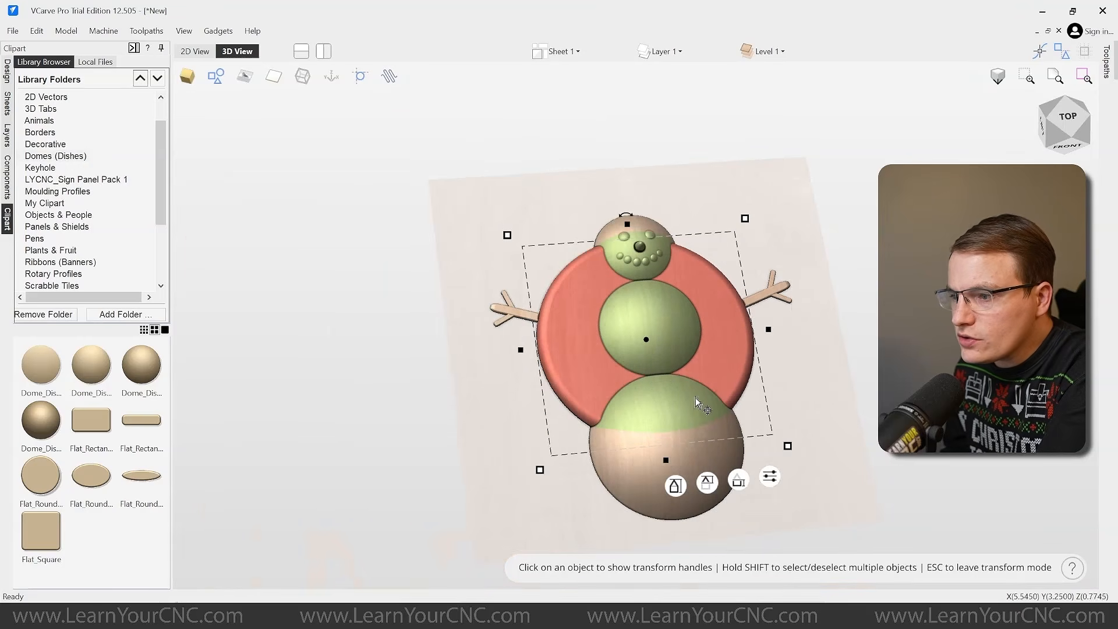
scroll(694, 329, up, 2)
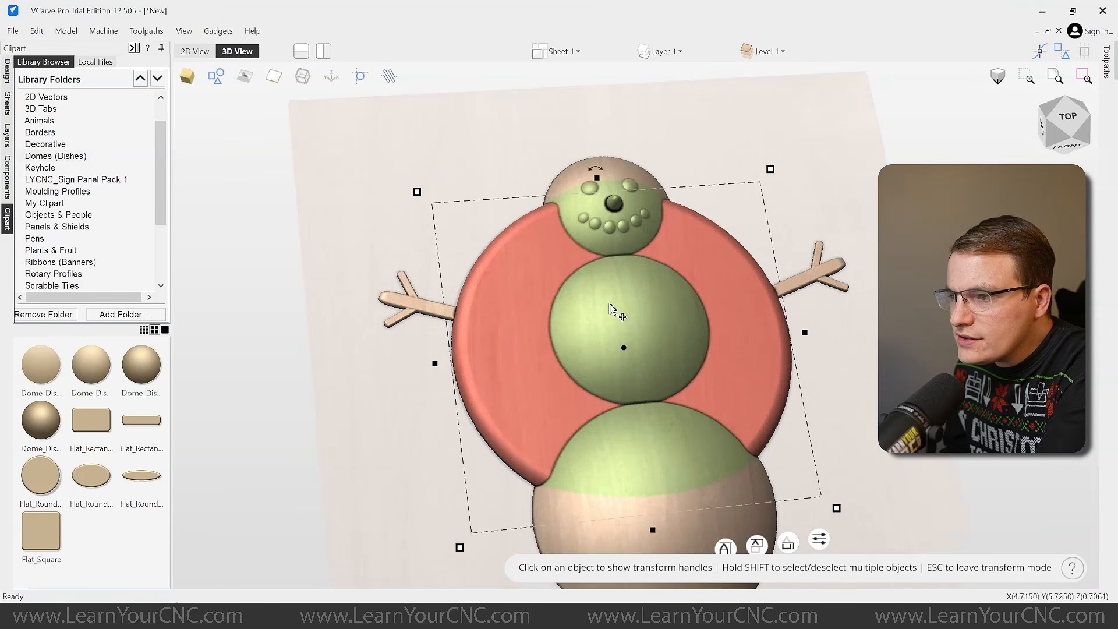
drag(417, 192, 701, 411)
drag(767, 432, 840, 391)
scroll(920, 434, up, 5)
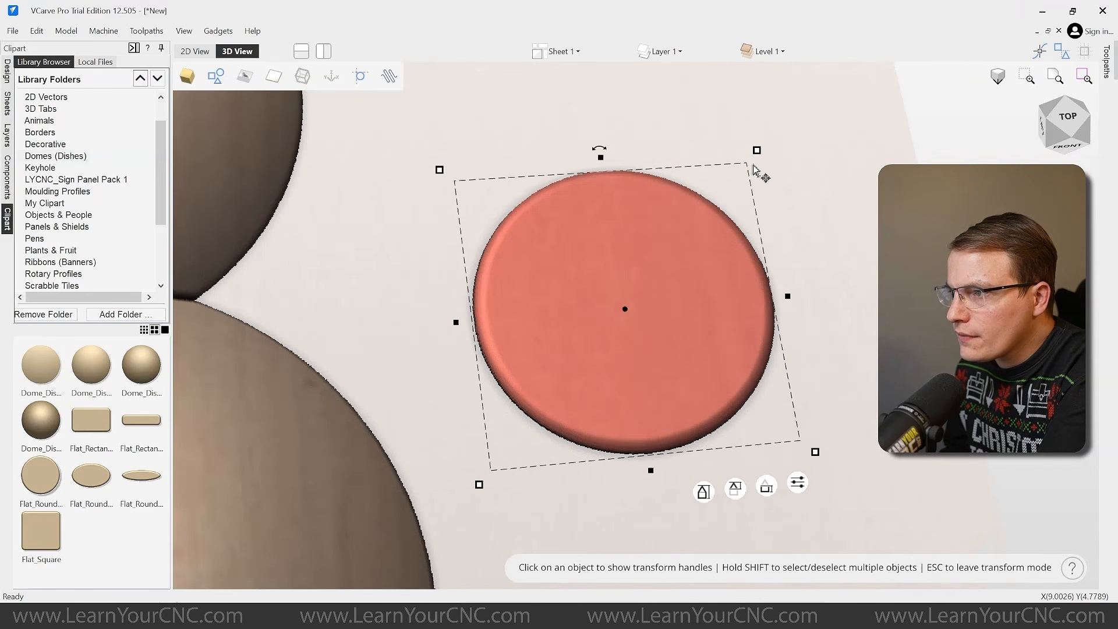
scroll(670, 323, down, 3)
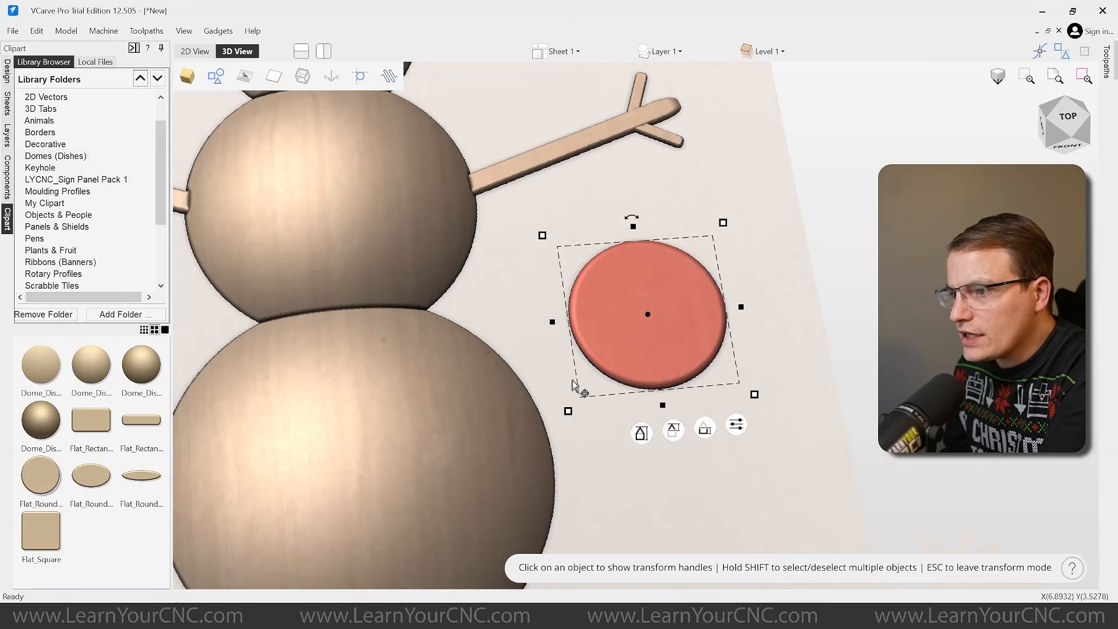
mouse_move(788, 353)
mouse_down()
mouse_move(695, 374)
mouse_move(775, 356)
mouse_up()
scroll(728, 326, up, 4)
middle_drag(642, 286, 651, 344)
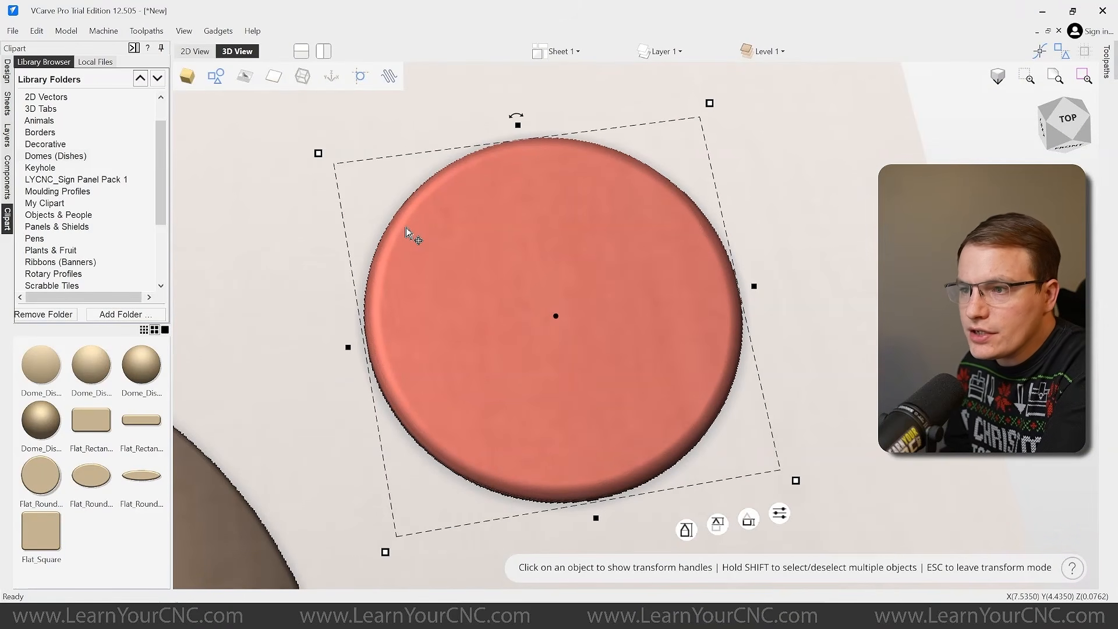
- Duplicate the flat circle and shrink the copy about its centre to about 1.46 inches across
scroll(529, 168, down, 3)
scroll(509, 209, up, 2)
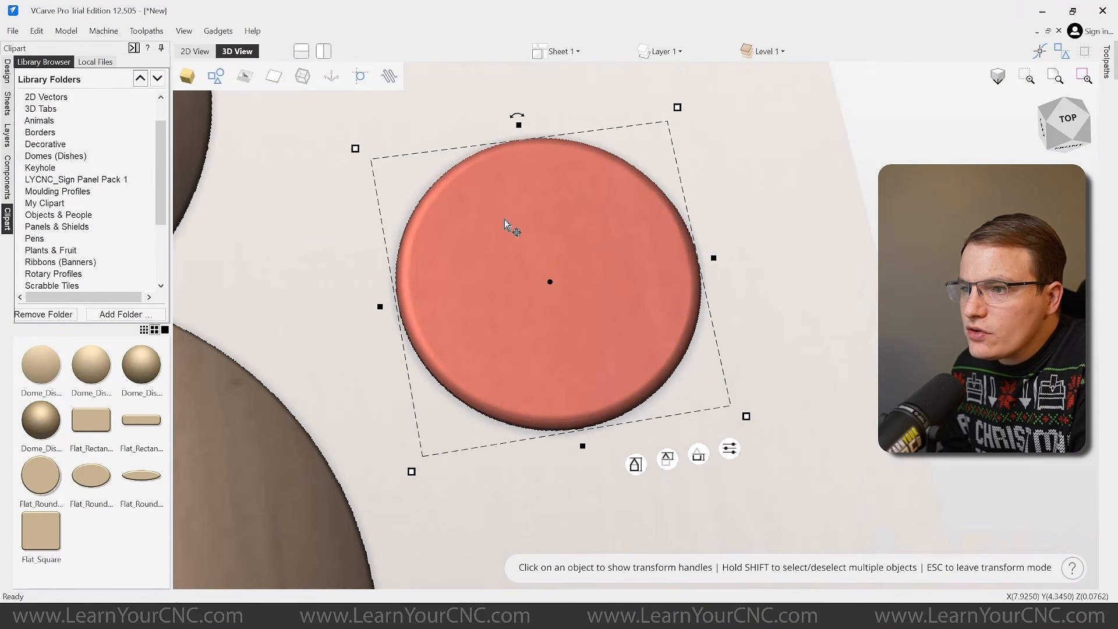
right_click(522, 193)
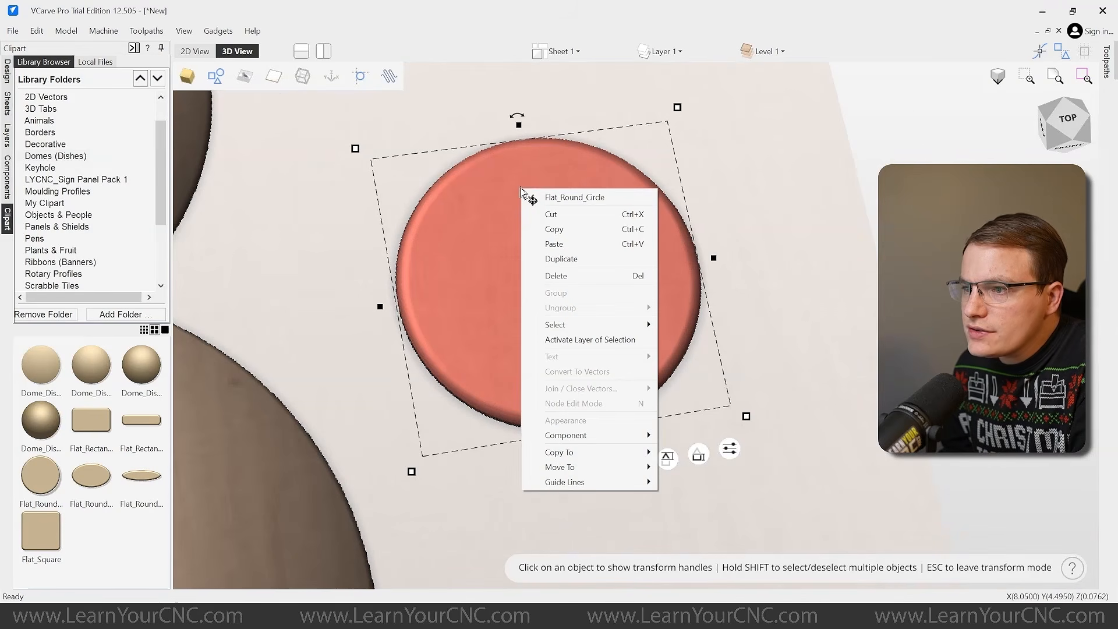
click(561, 259)
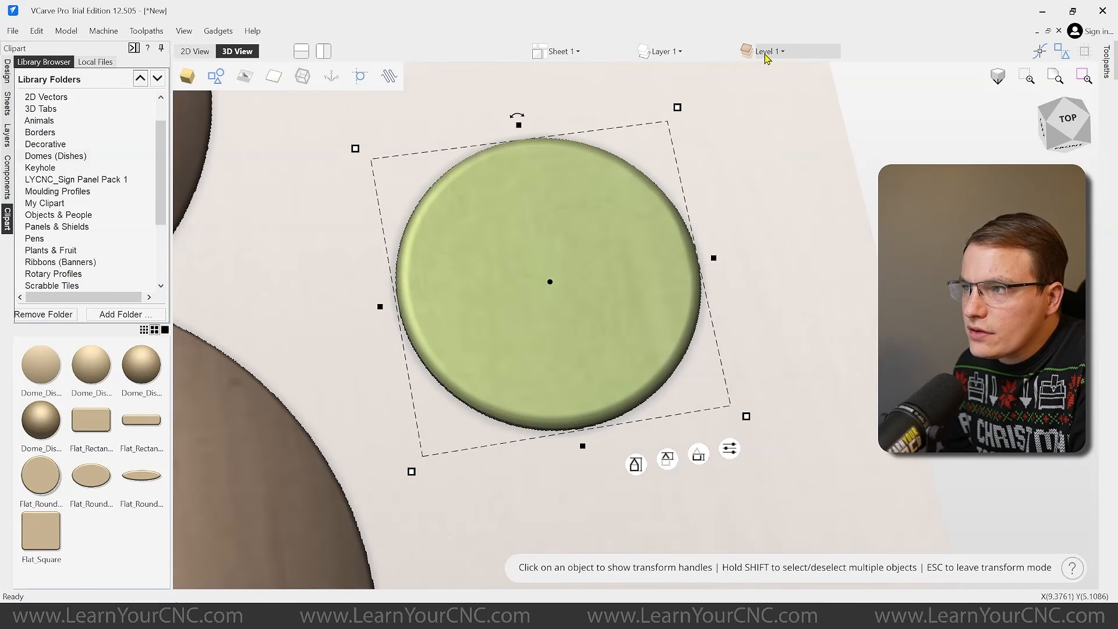
click(767, 51)
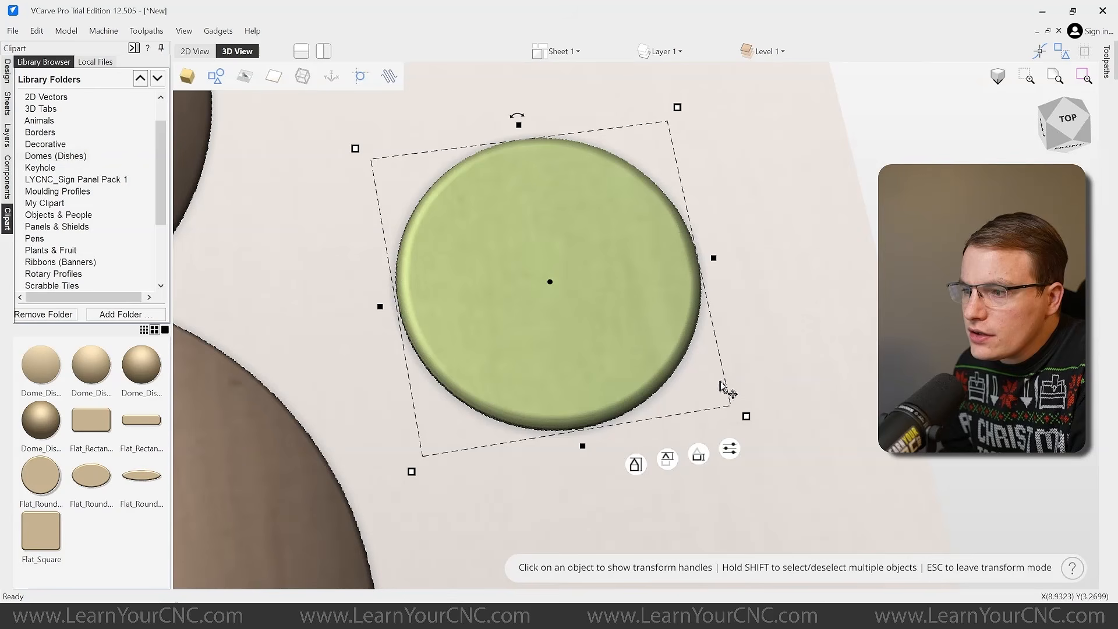
mouse_move(747, 415)
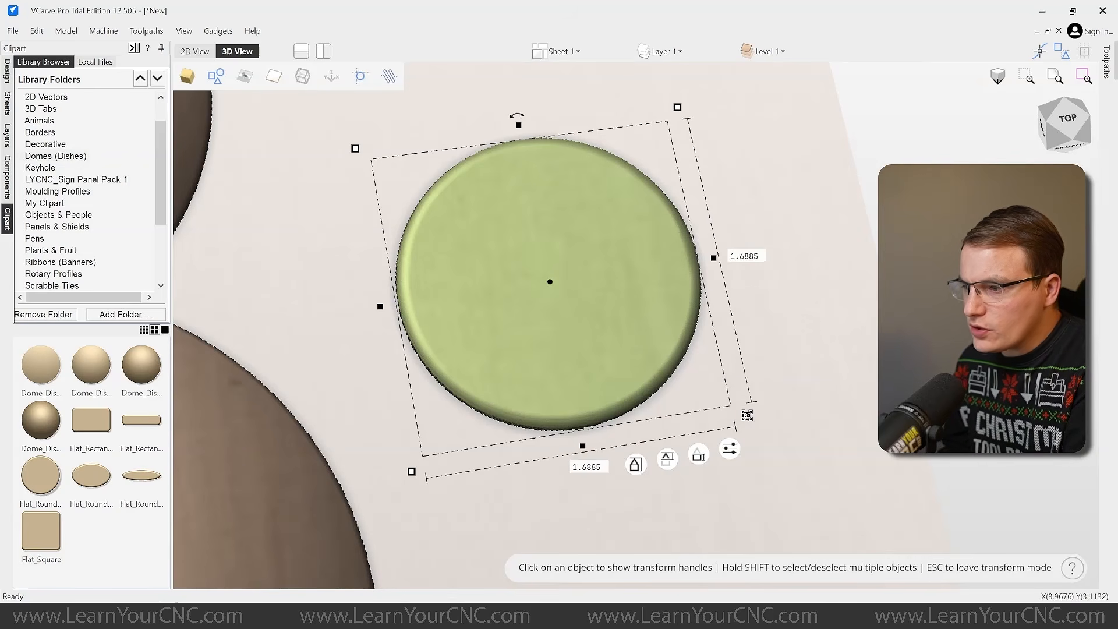
key(shift)
shift+drag(747, 415, 713, 392)
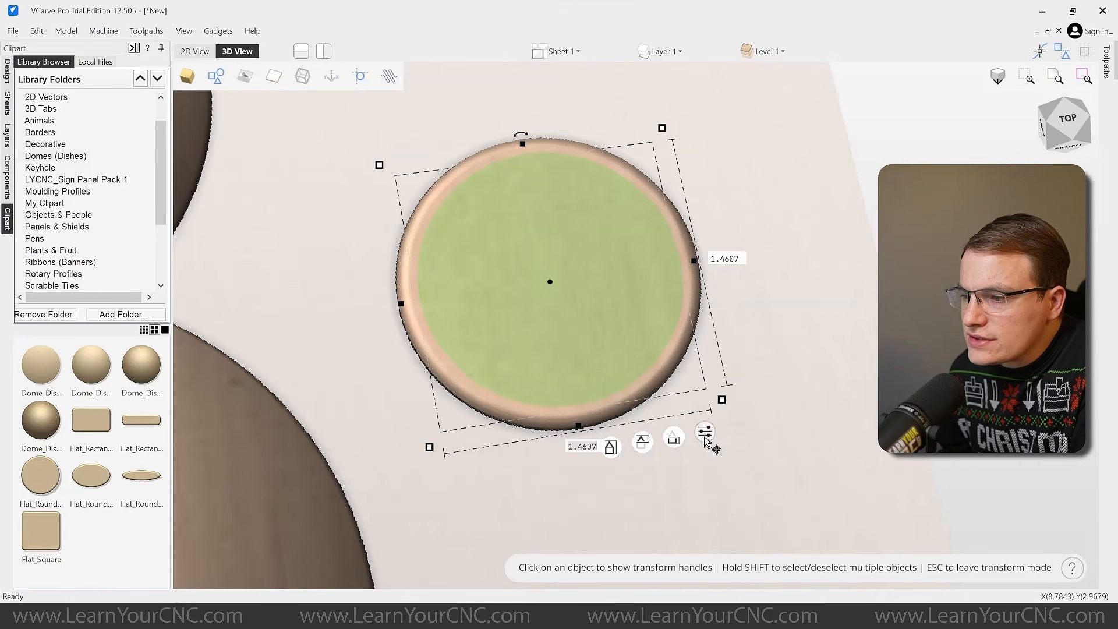
- Set the combine mode of the smaller circle, Flat_Round_Circle [1], to Subtract
click(762, 53)
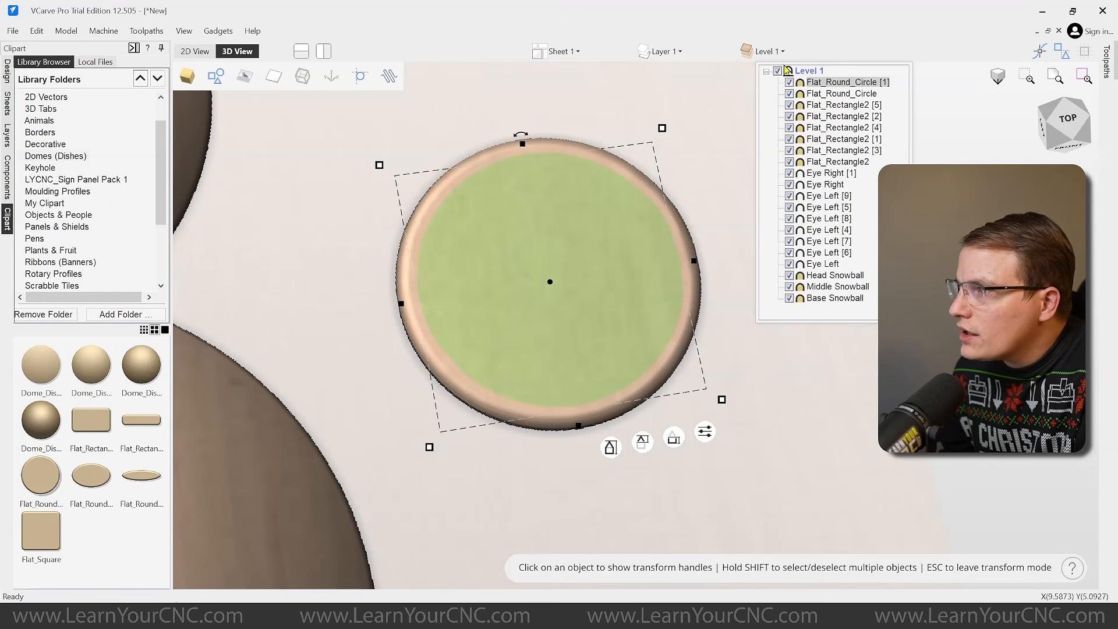
right_click(815, 85)
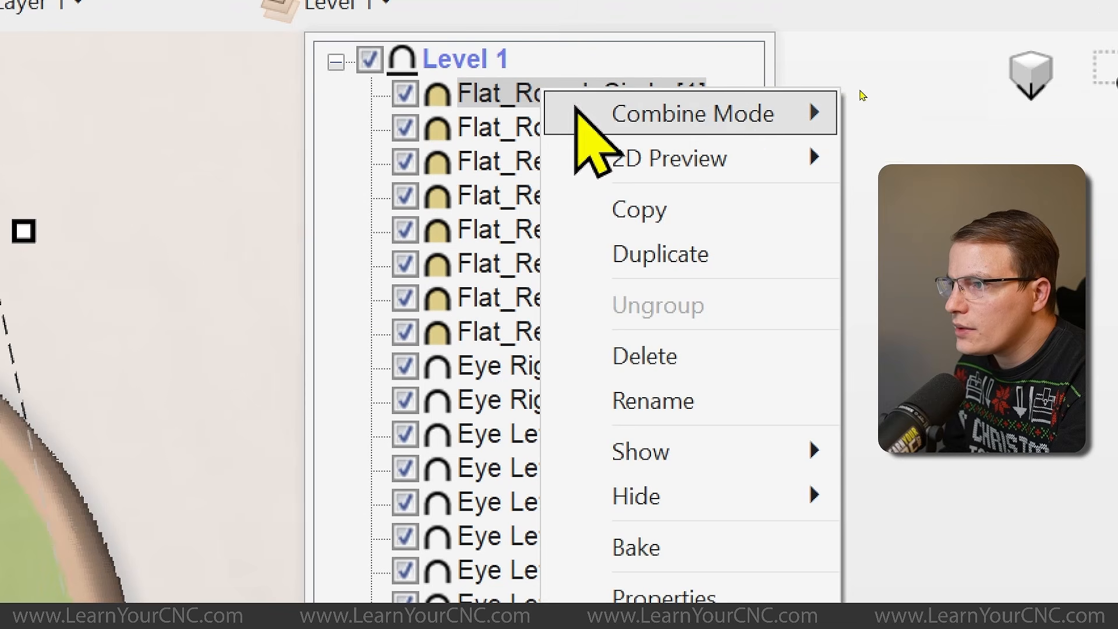
mouse_move(880, 91)
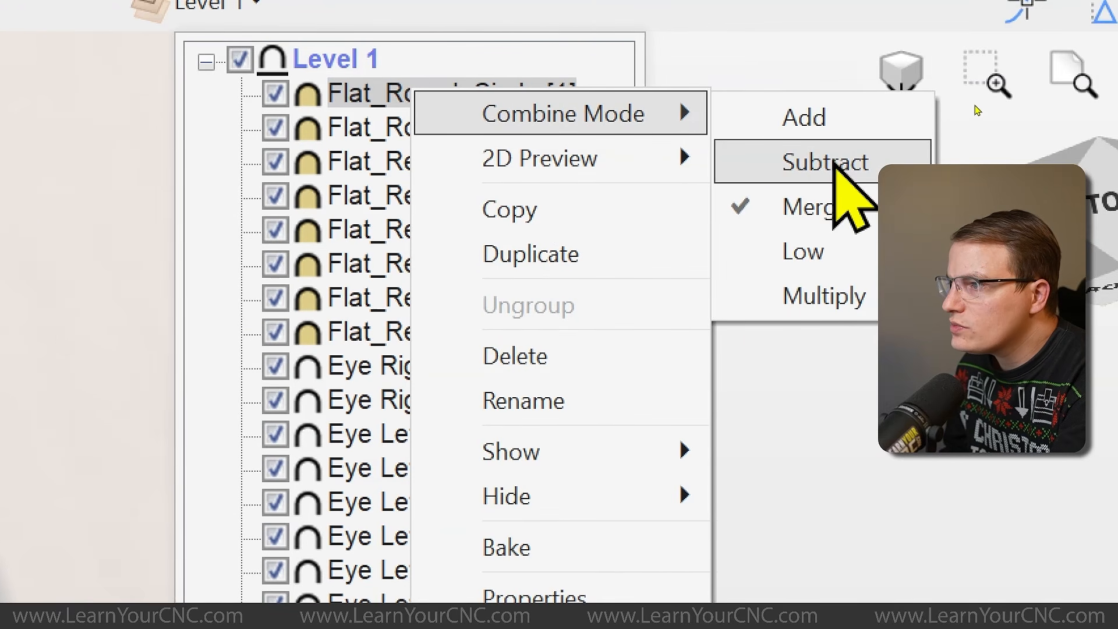
click(829, 165)
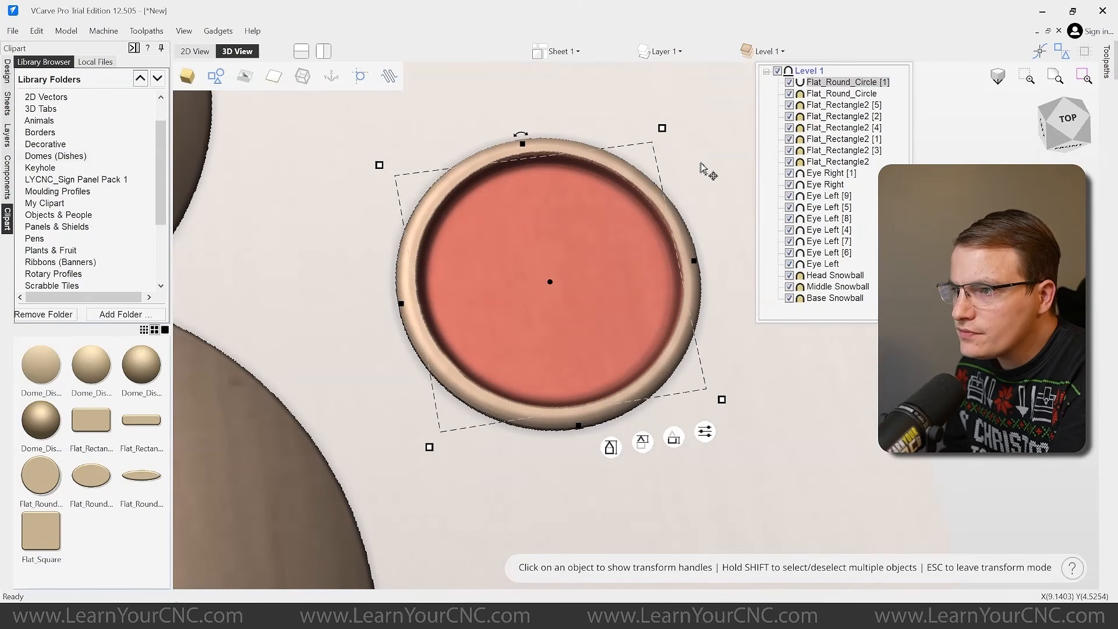
click(668, 157)
- Resize the subtracted inner circle to 1.32 by 1.32 inches about its centre to widen the button's rim
drag(661, 237, 606, 385)
click(586, 370)
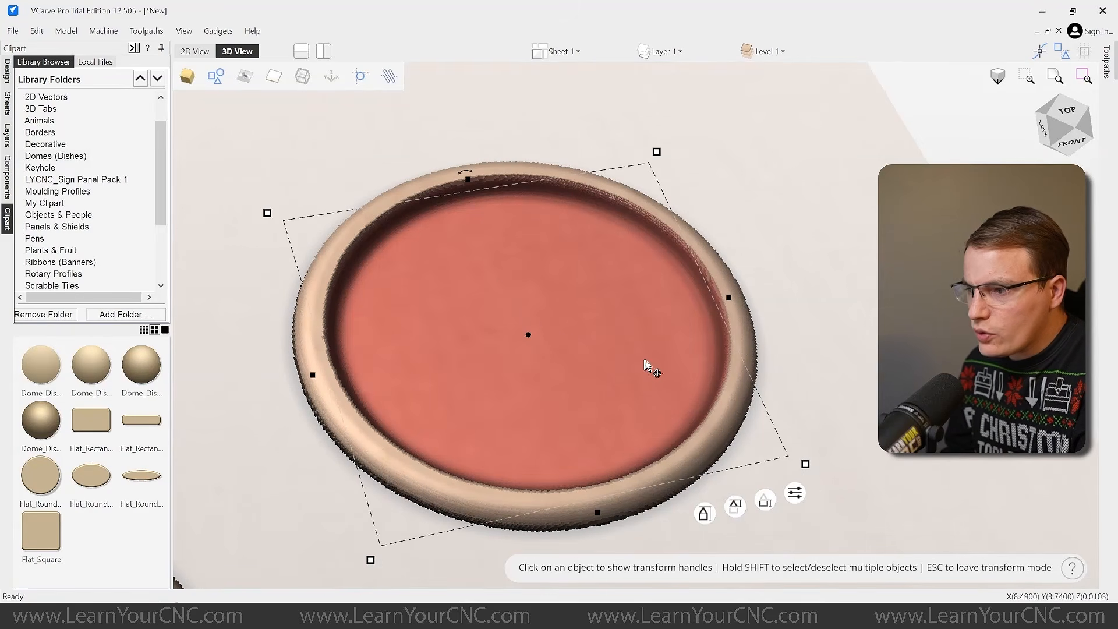
drag(805, 464, 767, 446)
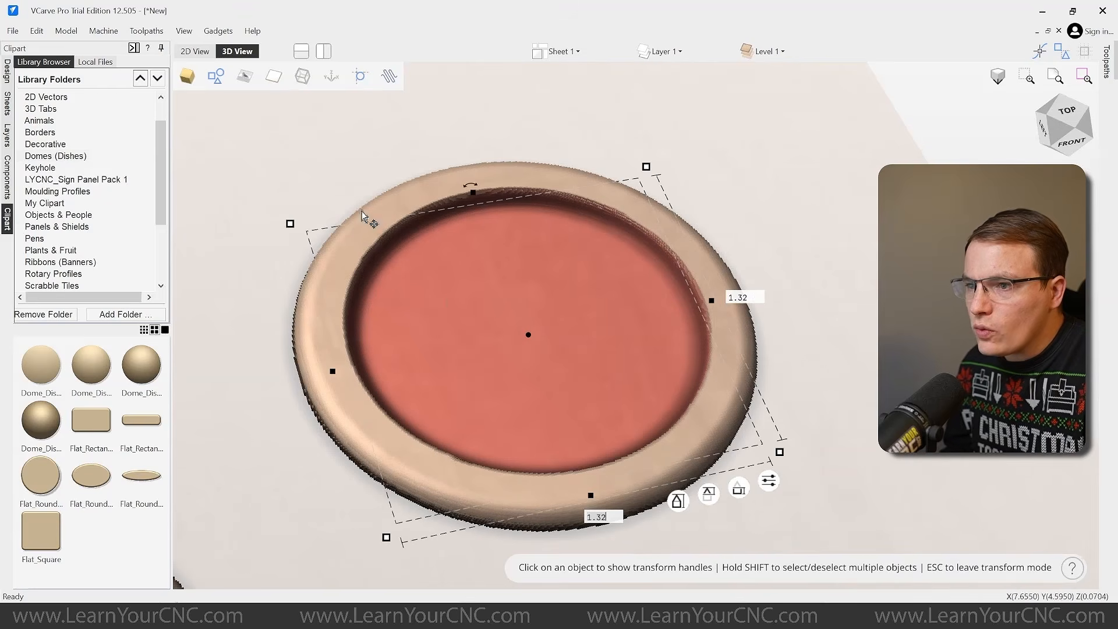
right_click(811, 272)
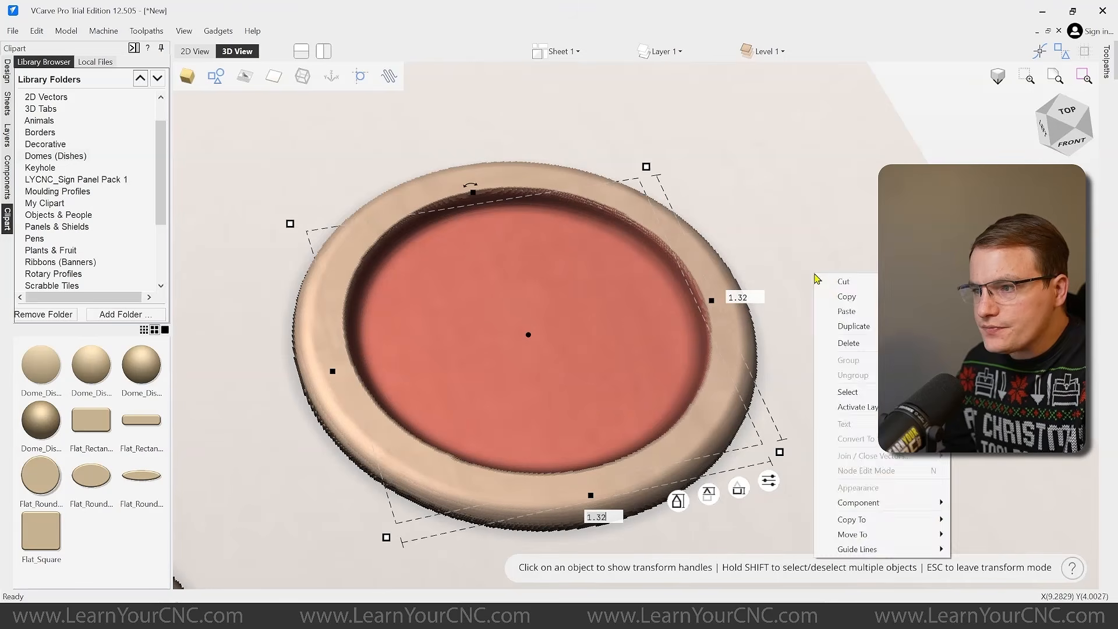
click(702, 351)
click(833, 344)
drag(838, 342, 772, 408)
scroll(490, 150, up, 2)
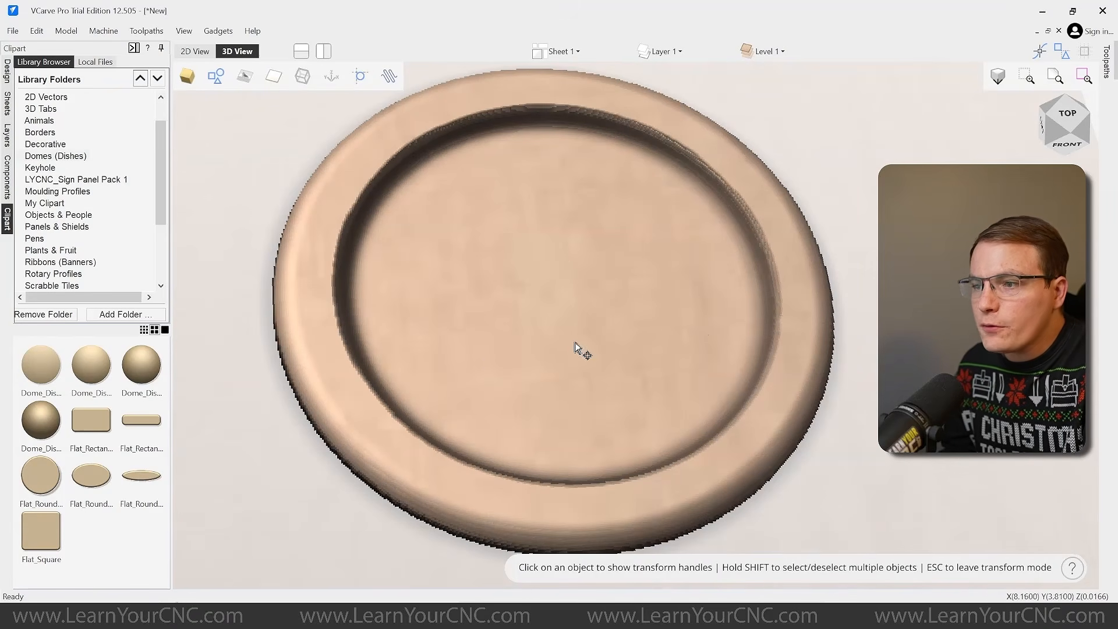
- Duplicate the subtracted inner circle and shrink the copy to about 0.29 inches across
click(513, 203)
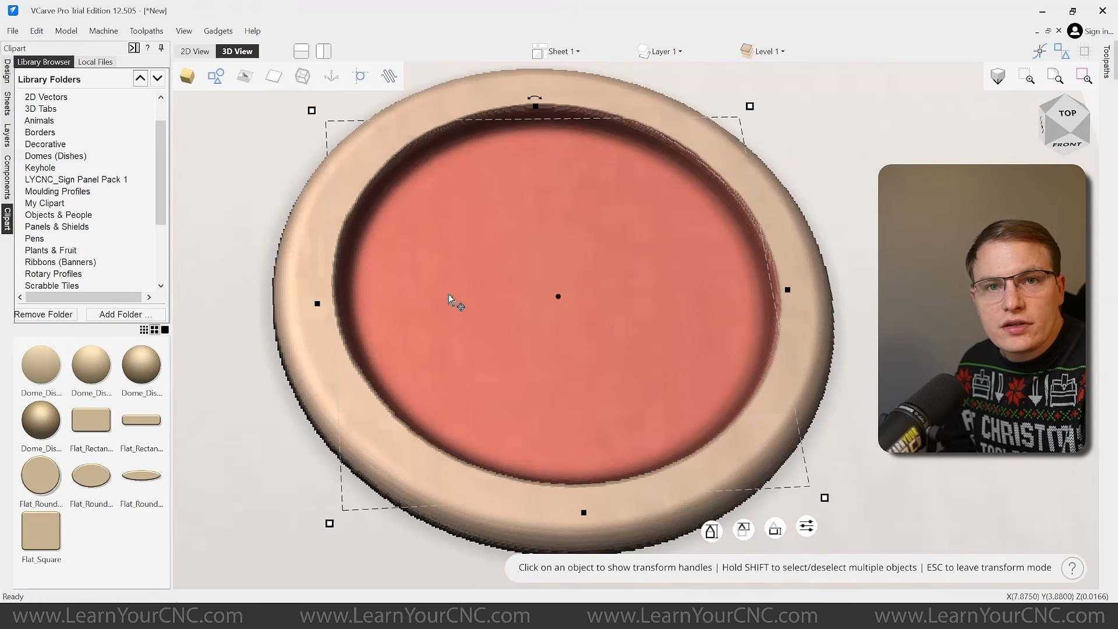
right_click(500, 219)
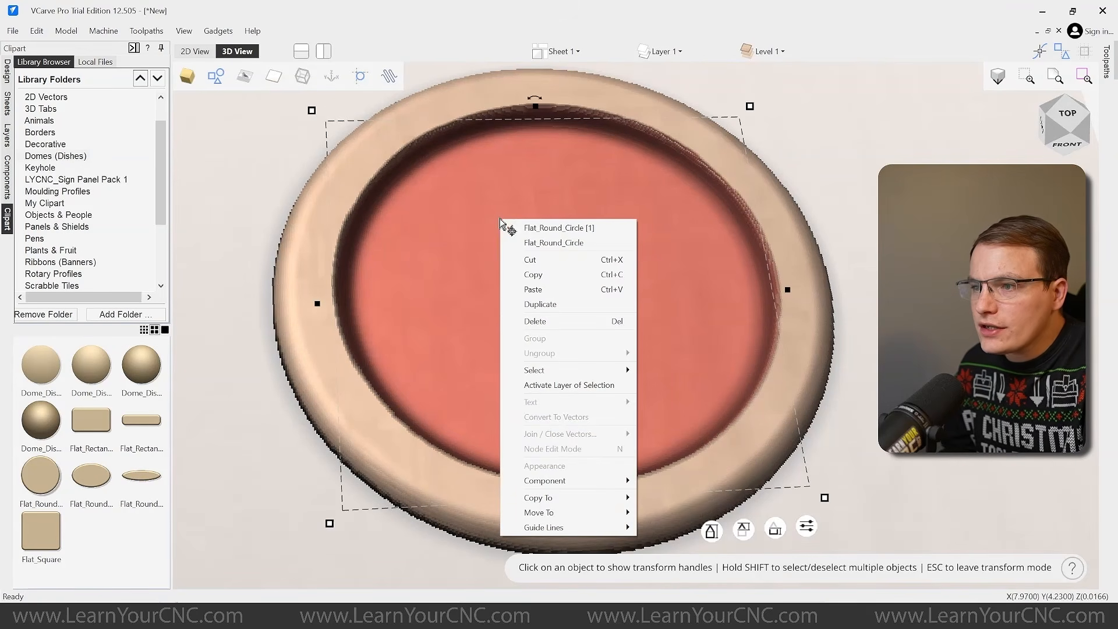
click(578, 308)
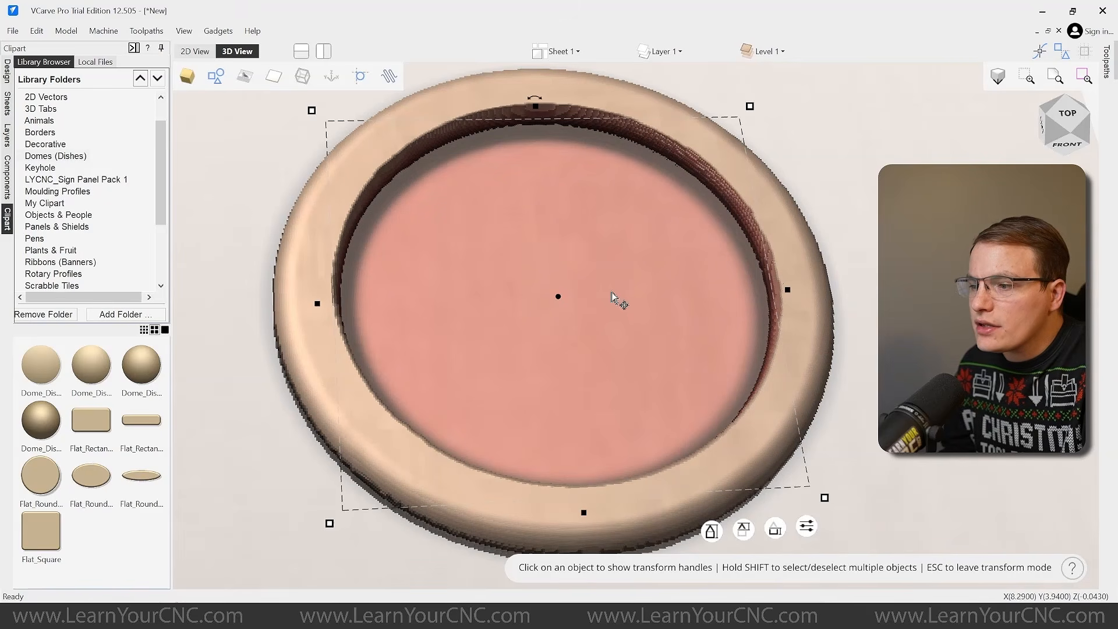
drag(825, 497, 440, 208)
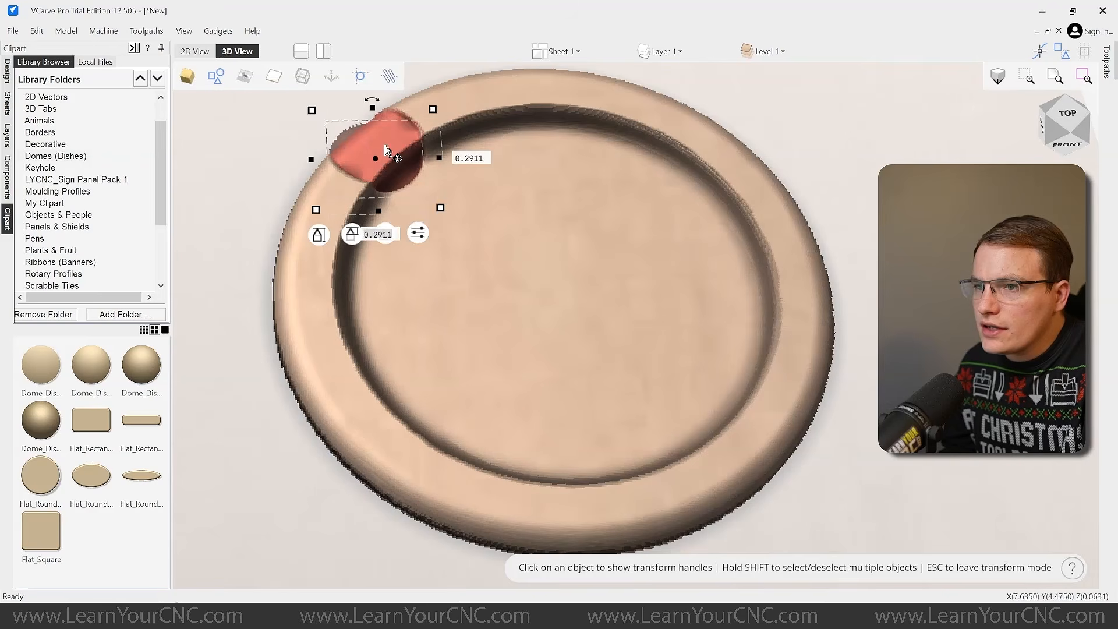
- Place the small subtracted circle inside the upper-left part of the button's recess as the first hole
drag(381, 145, 479, 227)
drag(422, 315, 425, 307)
click(456, 223)
drag(855, 241, 844, 262)
scroll(448, 211, down, 4)
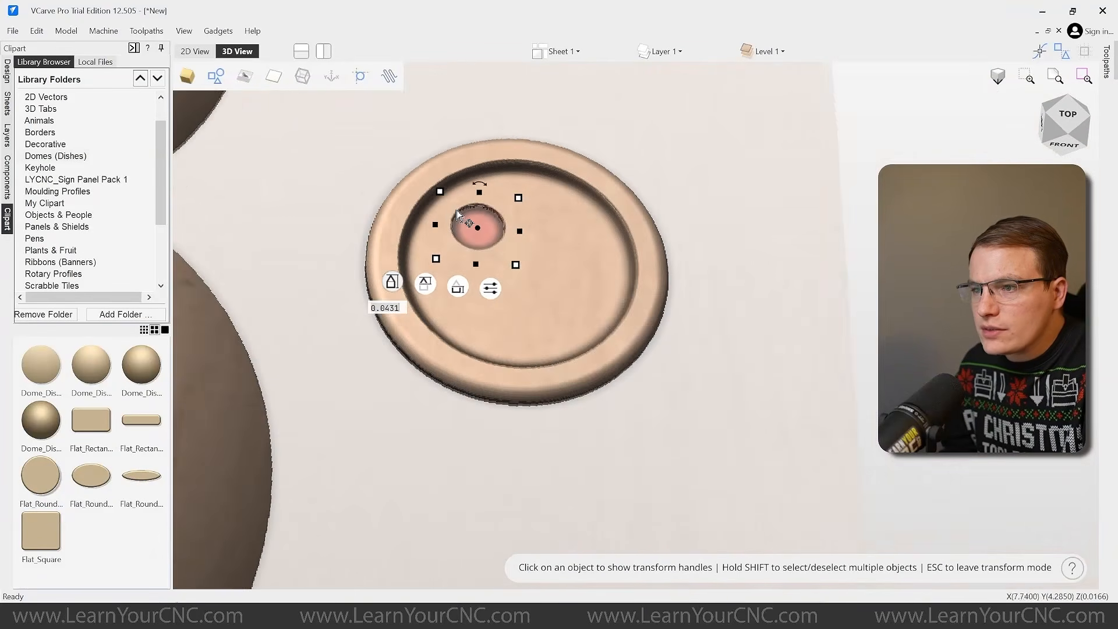
scroll(588, 401, up, 5)
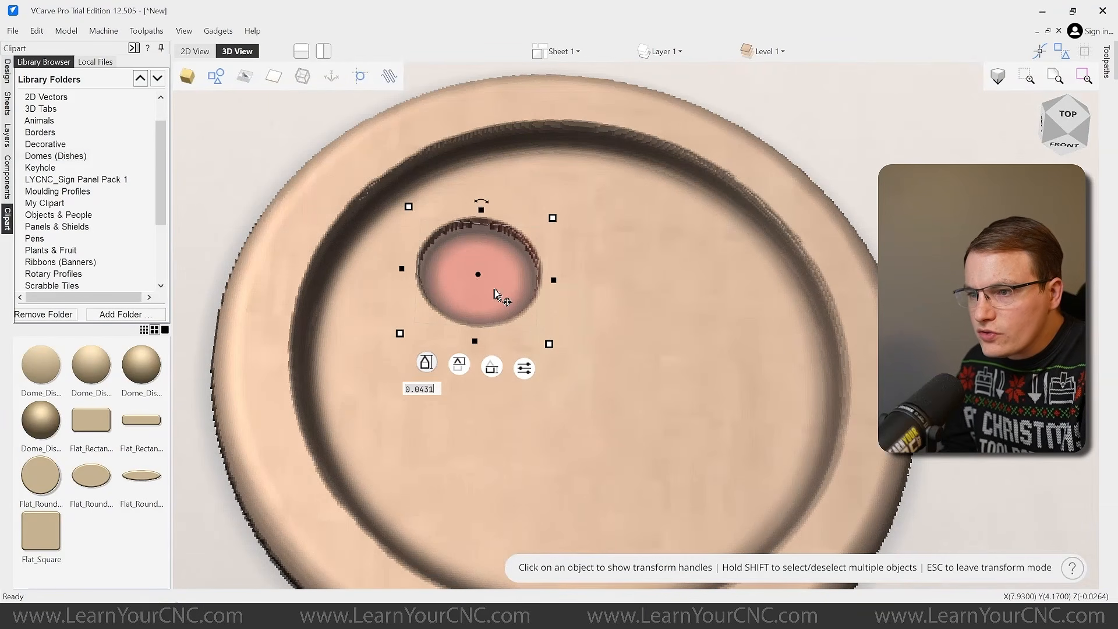
scroll(520, 241, down, 2)
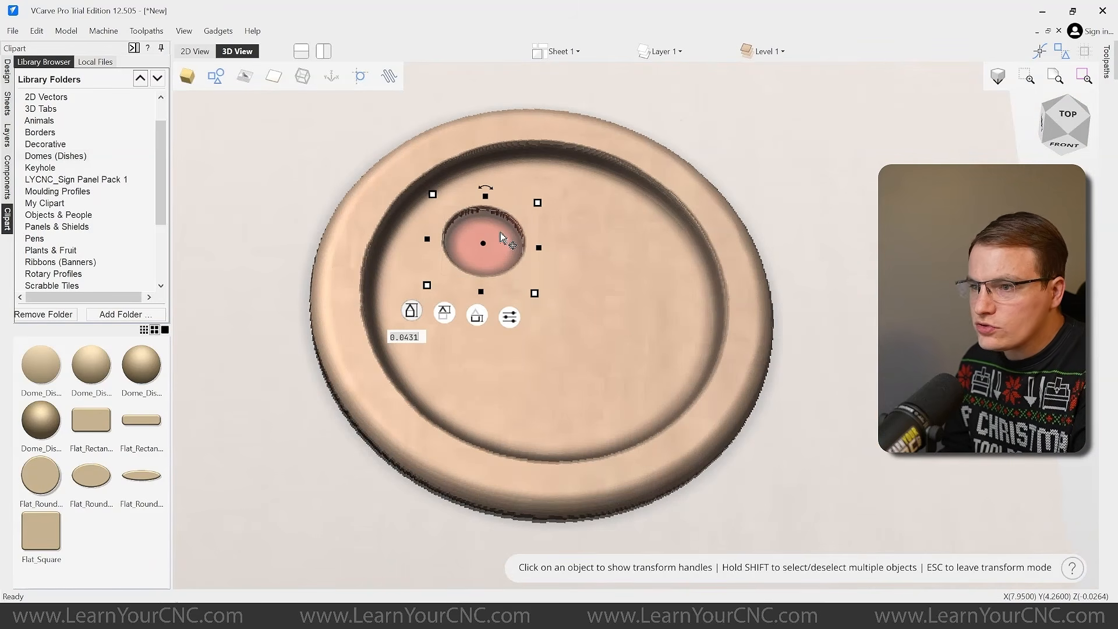
- Copy the first hole to its right, and copy both holes straight down to form a four-hole pattern
drag(500, 246, 642, 260)
click(613, 255)
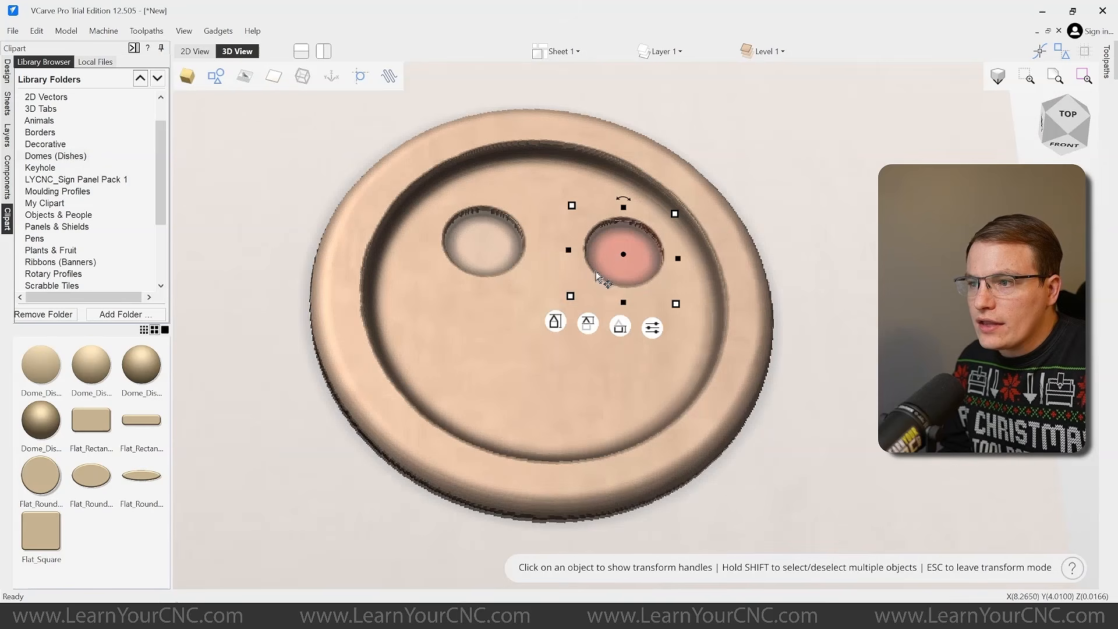
shift+click(476, 248)
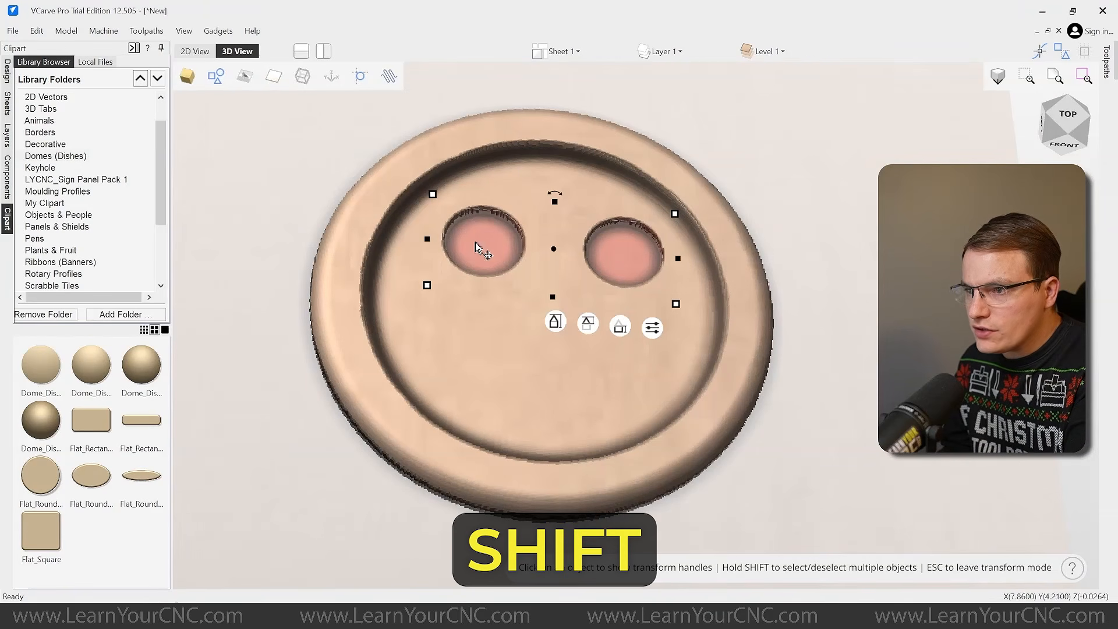
ctrl+alt+drag(511, 257, 505, 352)
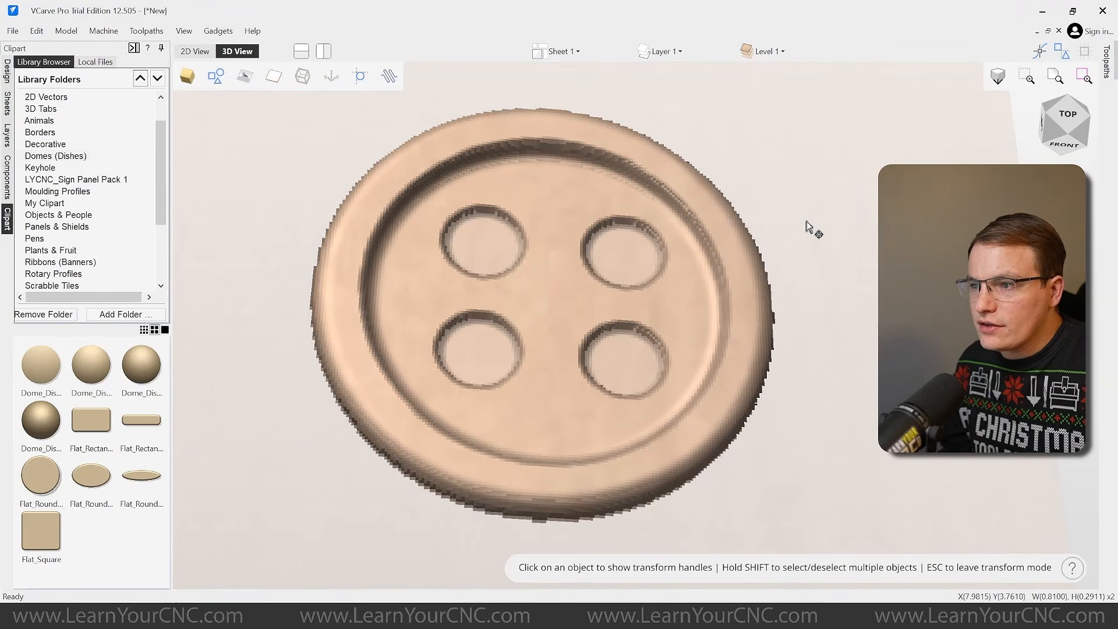
- Group the four small button holes together
drag(798, 243, 788, 280)
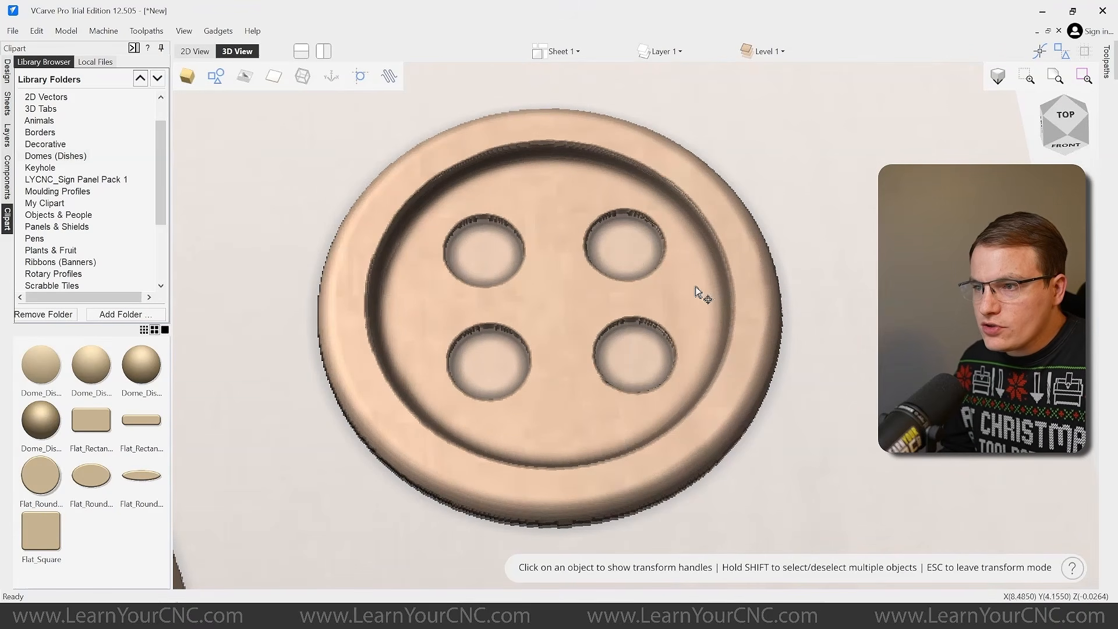
click(483, 258)
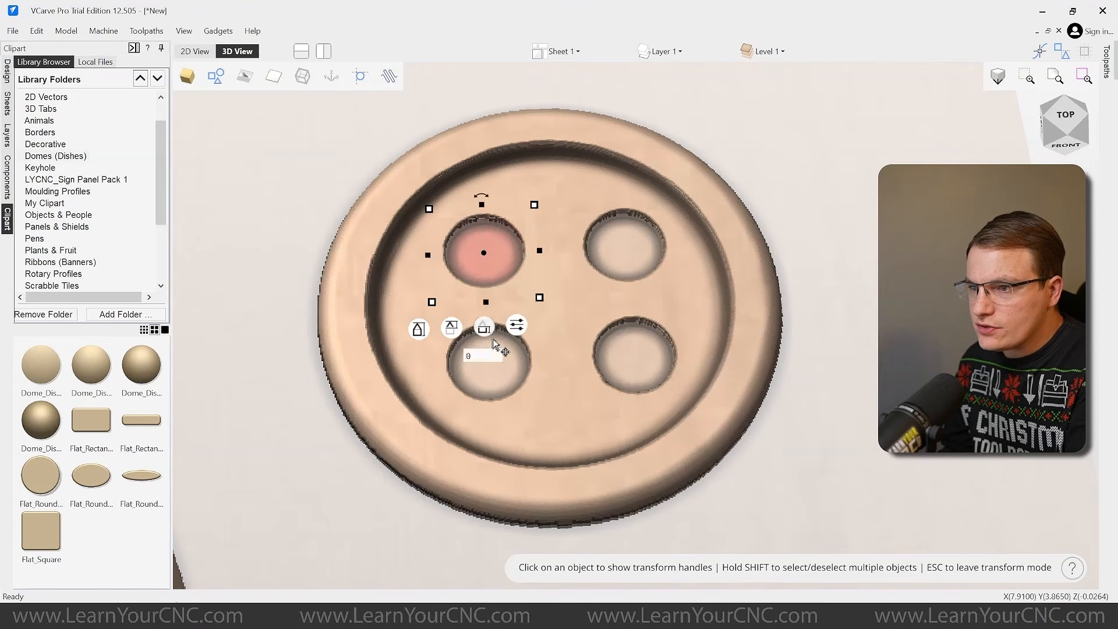
shift+click(492, 375)
shift+click(631, 362)
shift+click(621, 262)
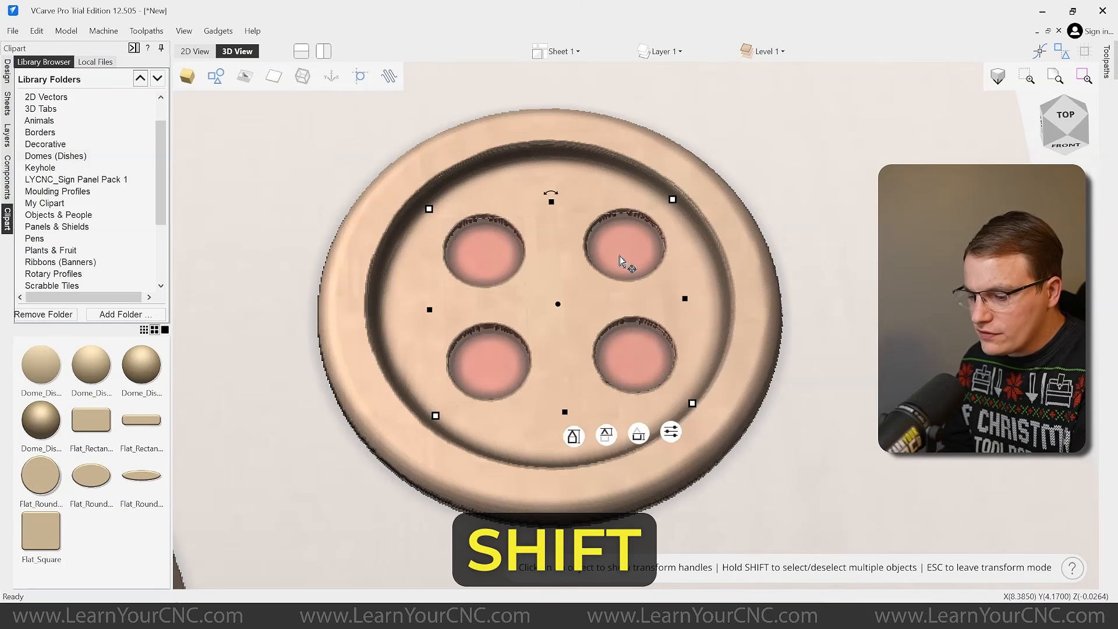
key(shift+g)
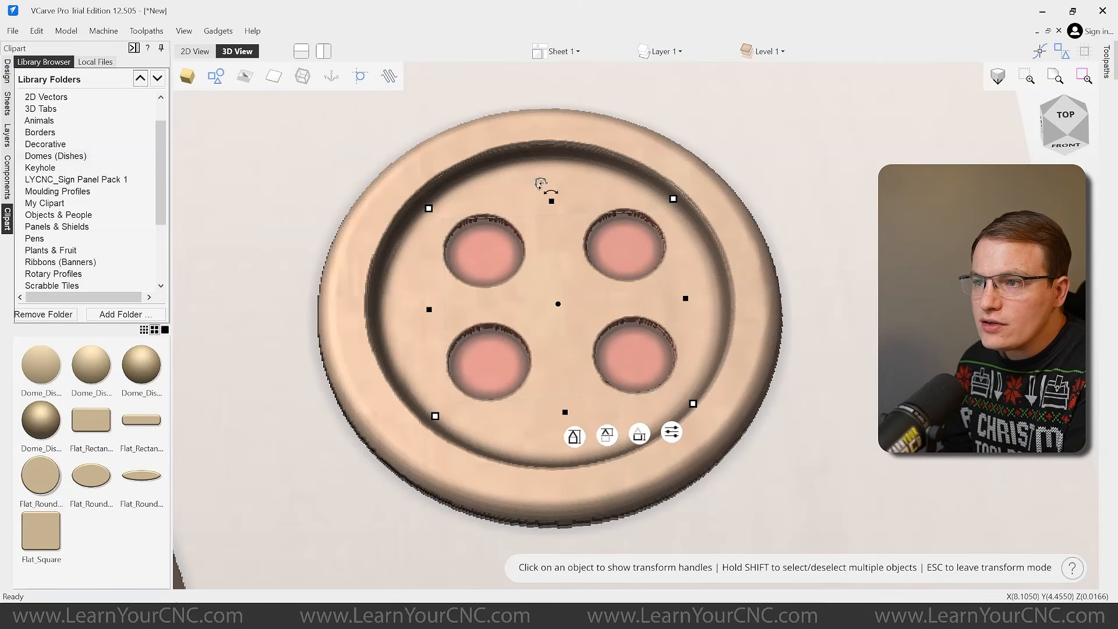
- Centre the hole group horizontally and vertically on the button's outer circle with the Alignment Tools
shift+click(552, 127)
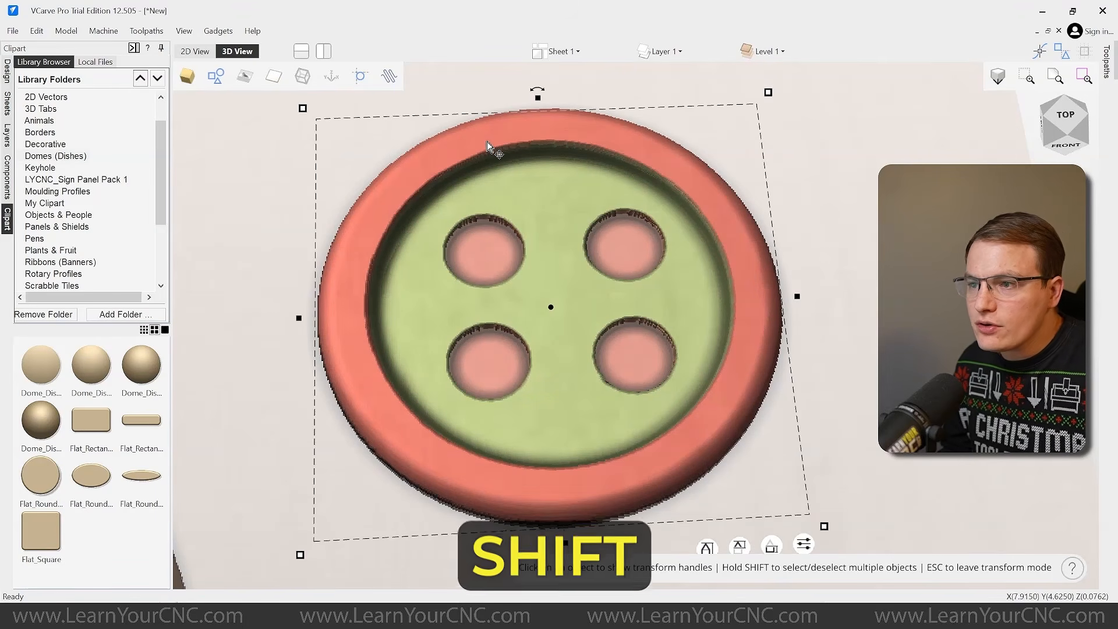
click(10, 73)
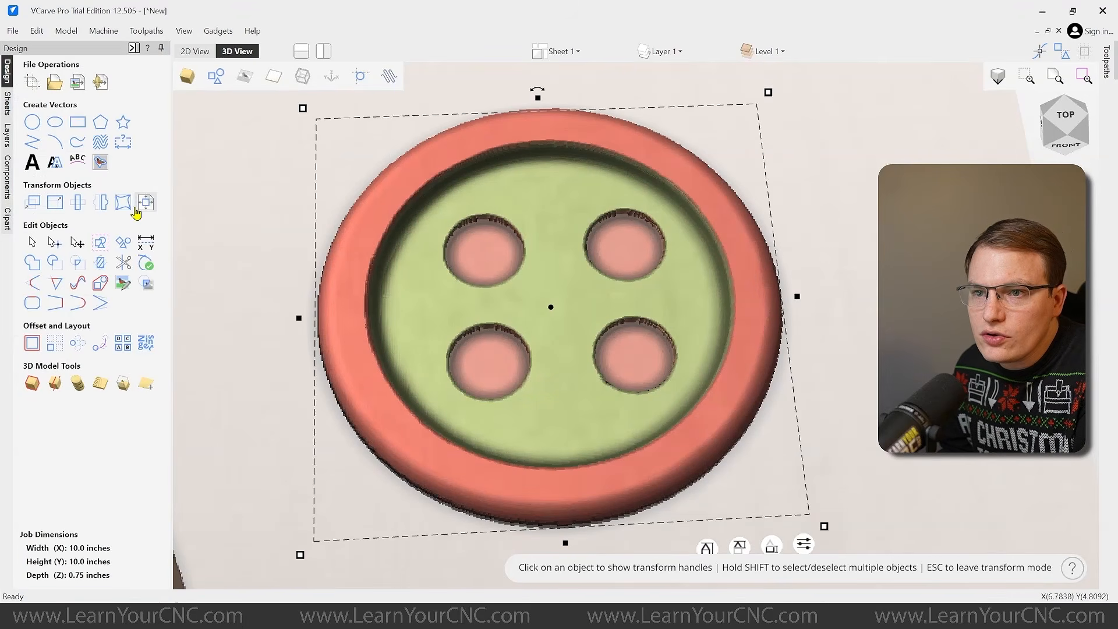
click(147, 208)
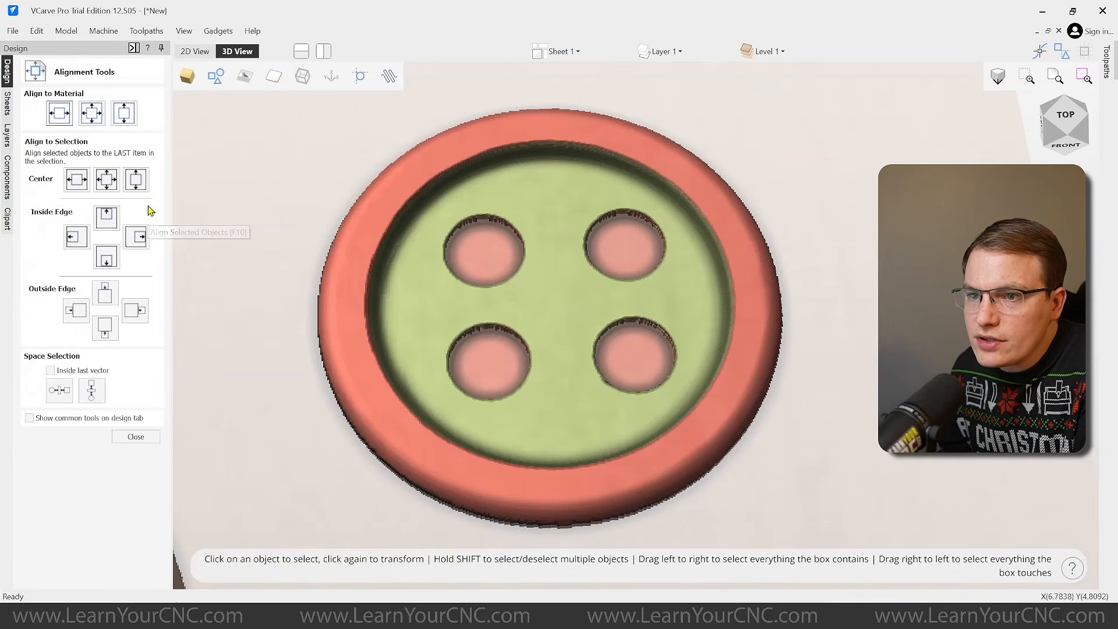
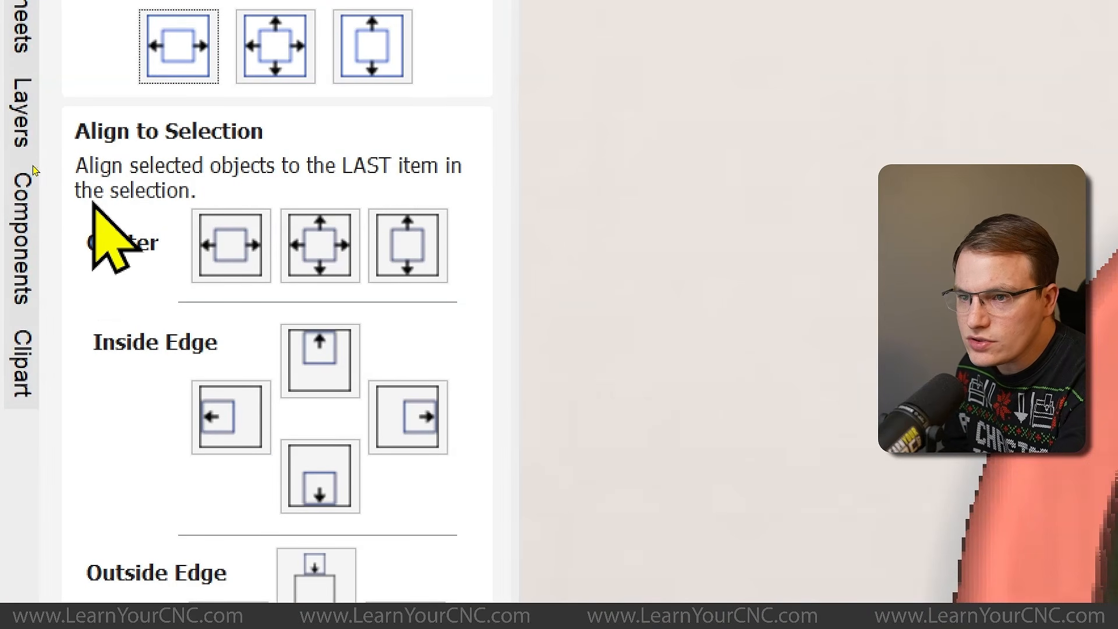
click(209, 232)
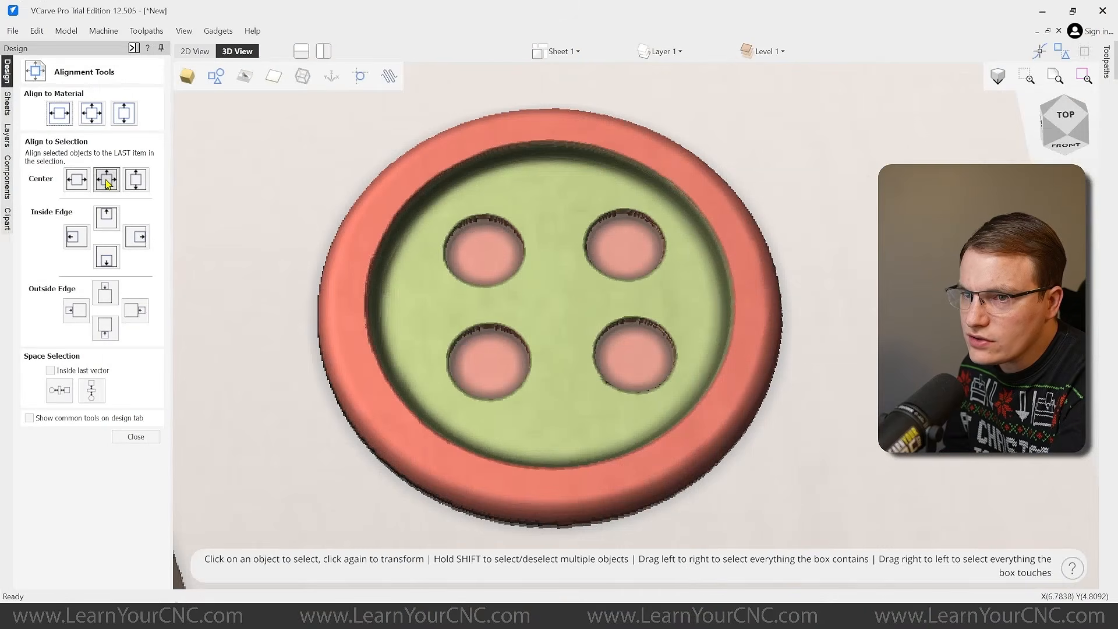
click(106, 182)
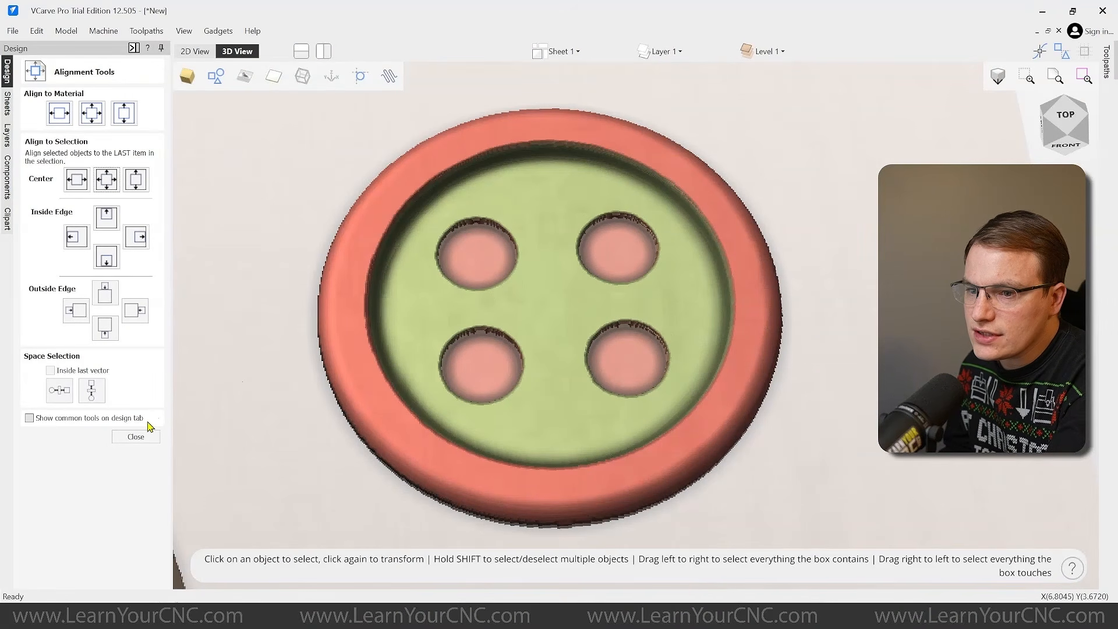
click(137, 437)
- Examine the button in the 3D view and the contents of the hole group in the Level 1 component list
mouse_move(545, 216)
mouse_down()
mouse_move(591, 338)
mouse_move(452, 274)
mouse_move(537, 221)
mouse_up()
scroll(577, 297, down, 4)
scroll(562, 285, down, 3)
scroll(566, 301, up, 5)
scroll(581, 350, down, 4)
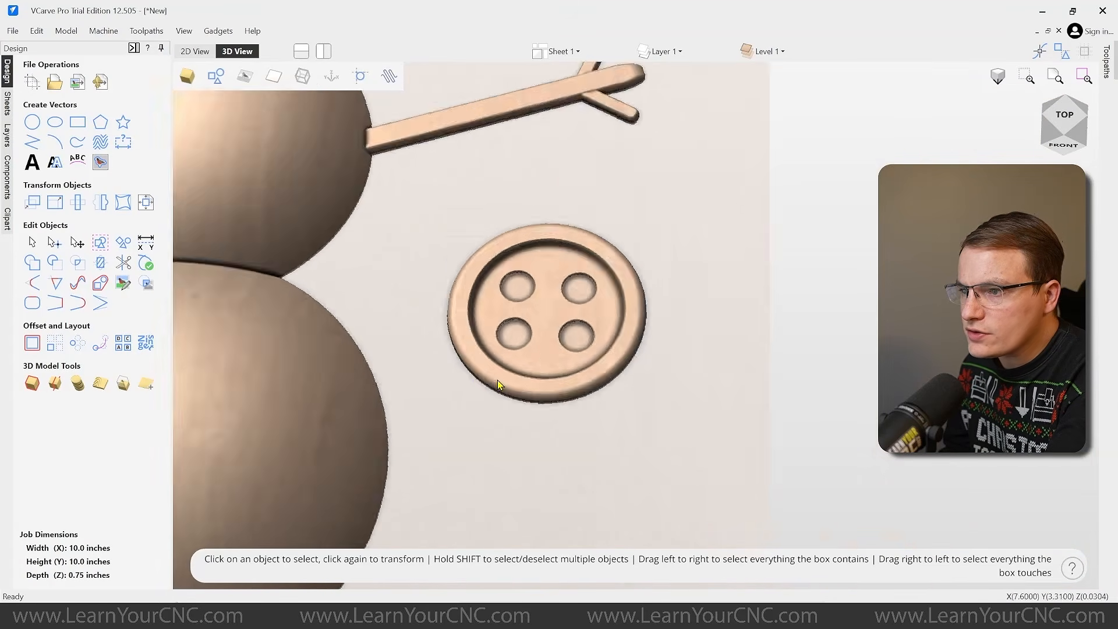
scroll(527, 350, up, 4)
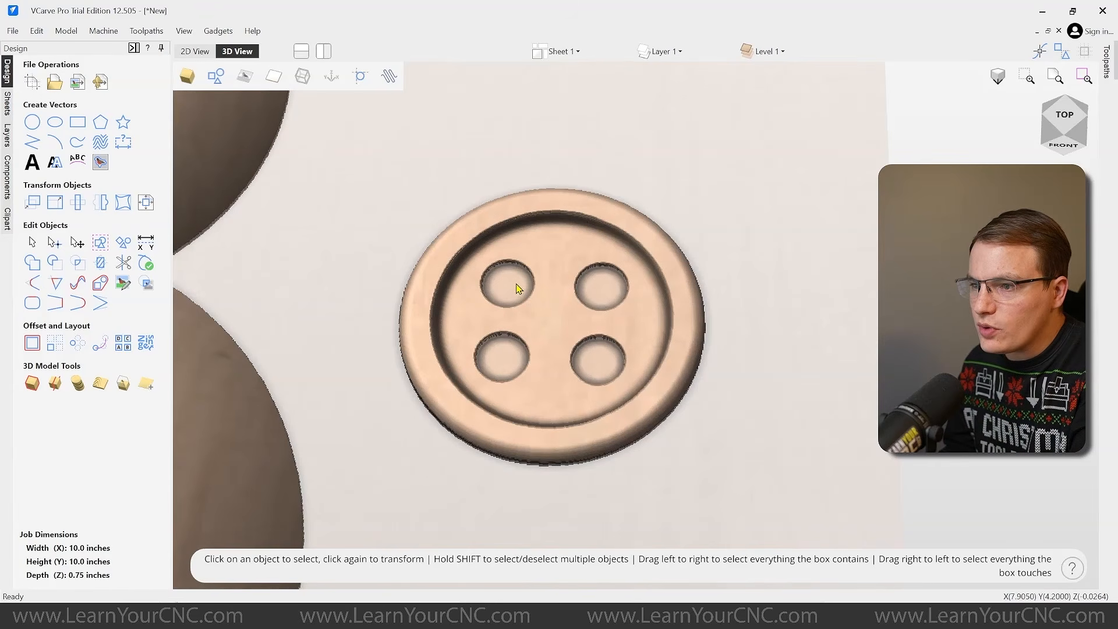
click(767, 51)
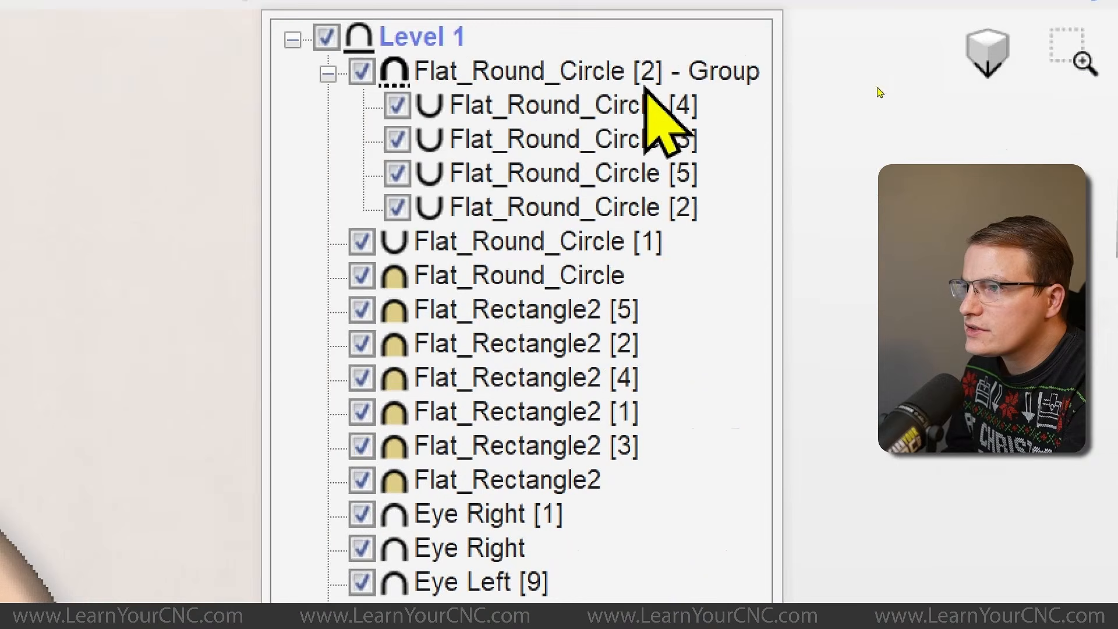
click(328, 74)
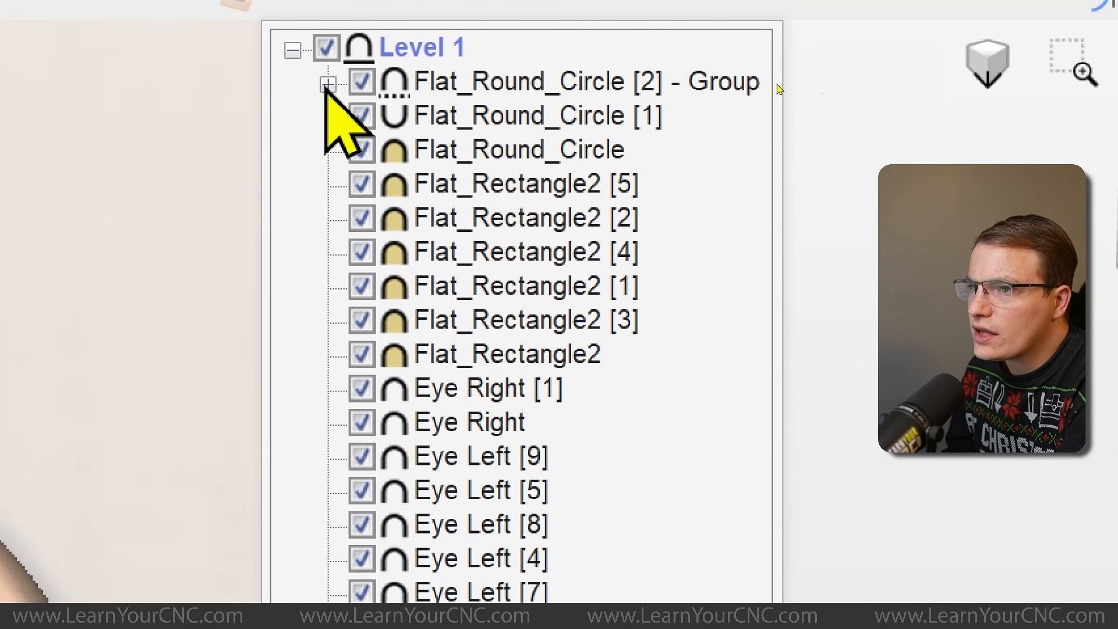
click(328, 85)
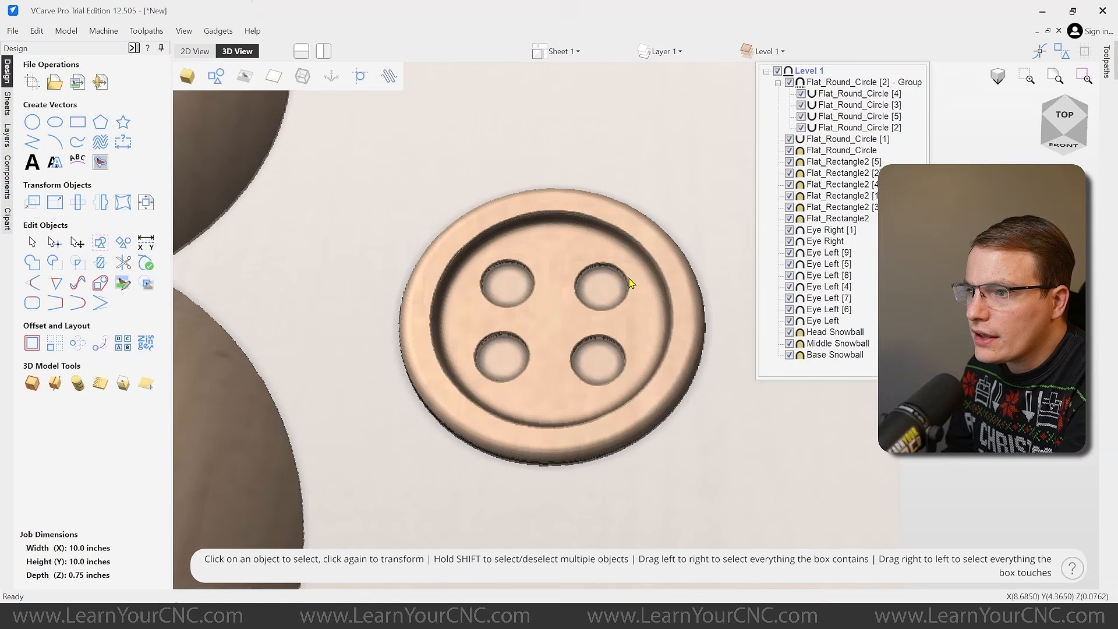
- Group the hole group, the subtracted inner circle and the outer circle into one component
click(605, 296)
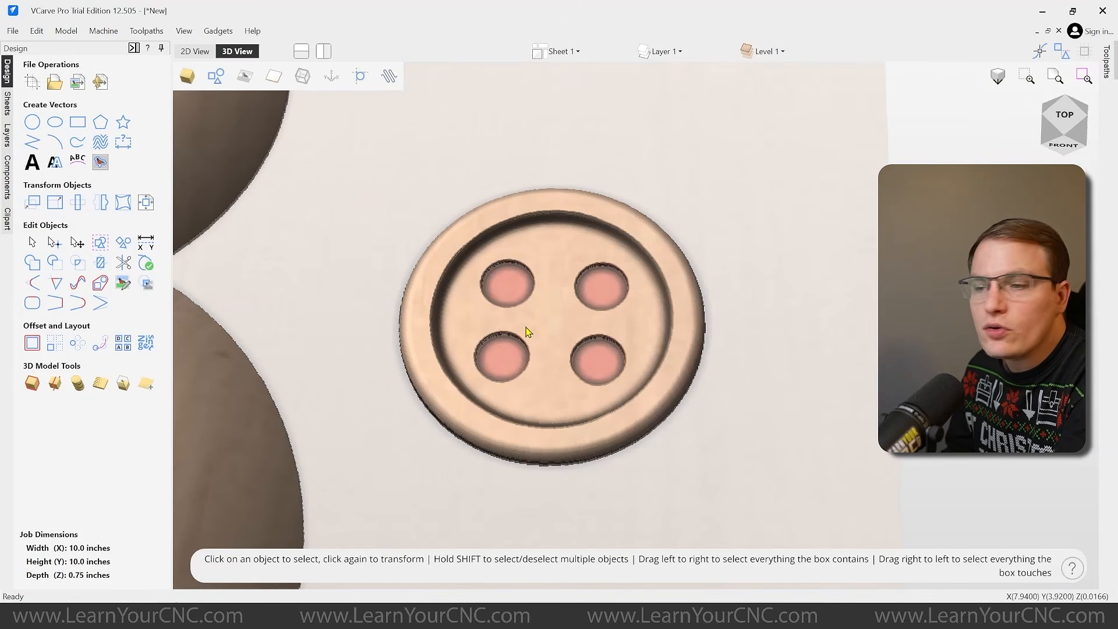
click(551, 337)
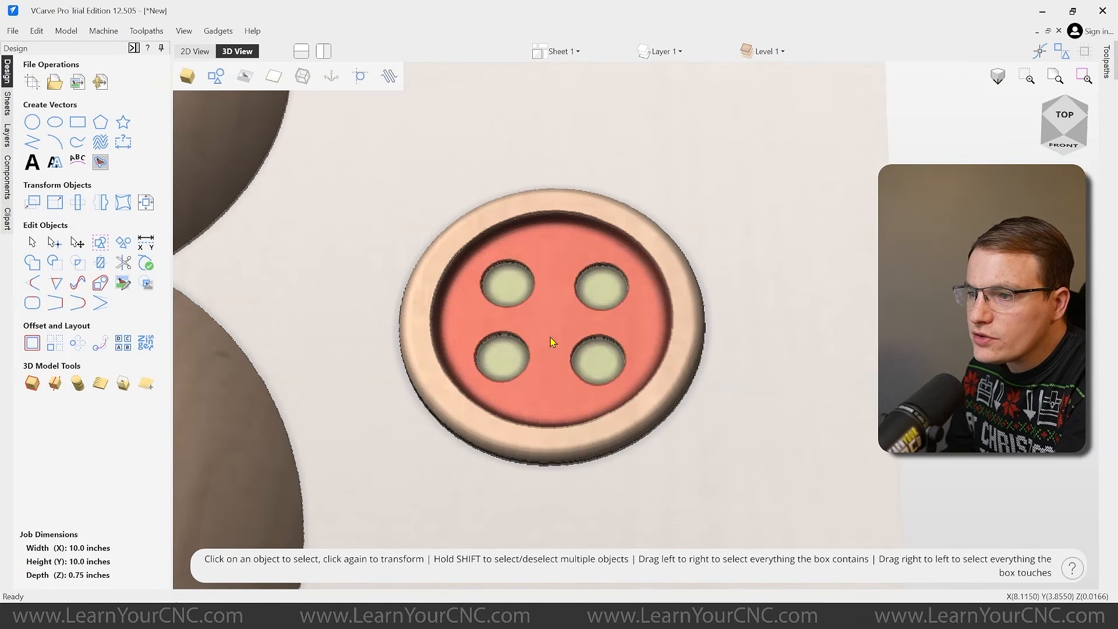
click(558, 204)
click(557, 300)
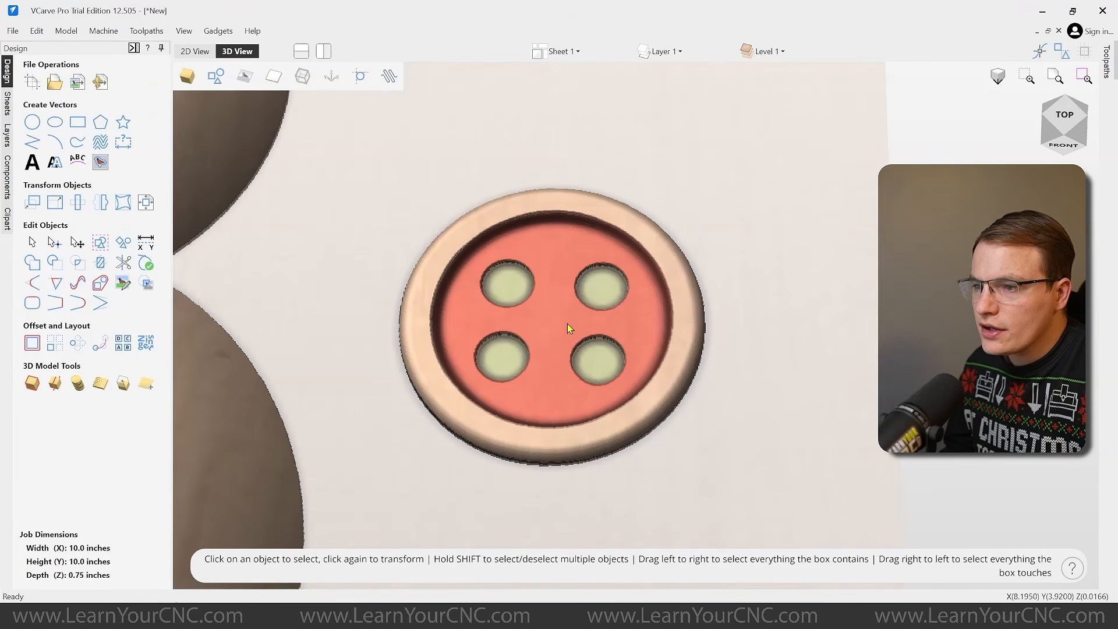
shift+click(600, 285)
shift+click(594, 238)
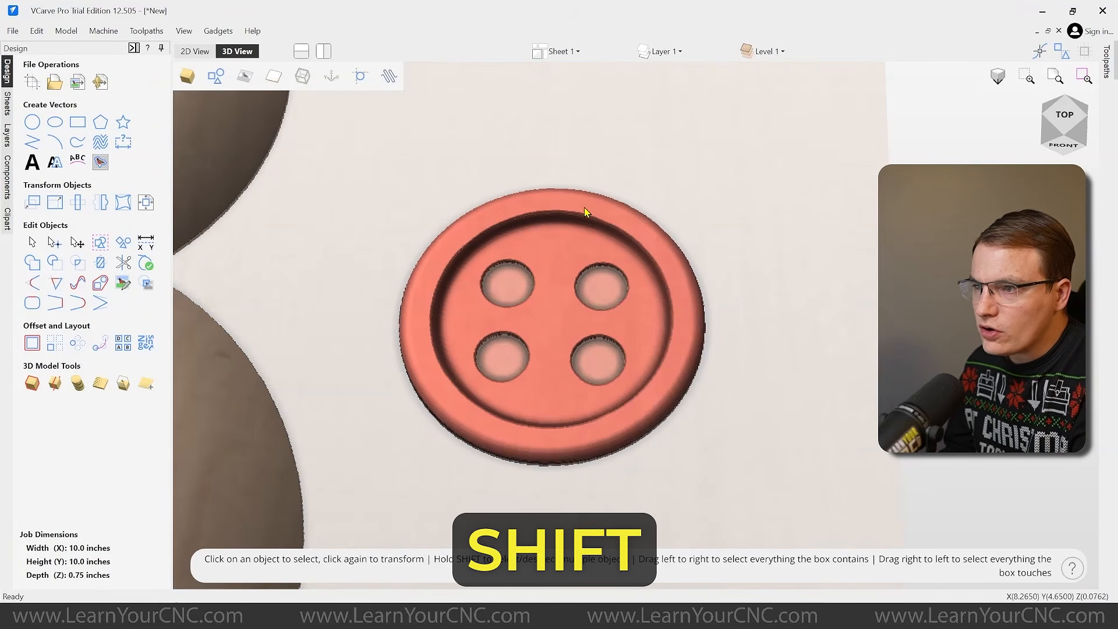
click(775, 50)
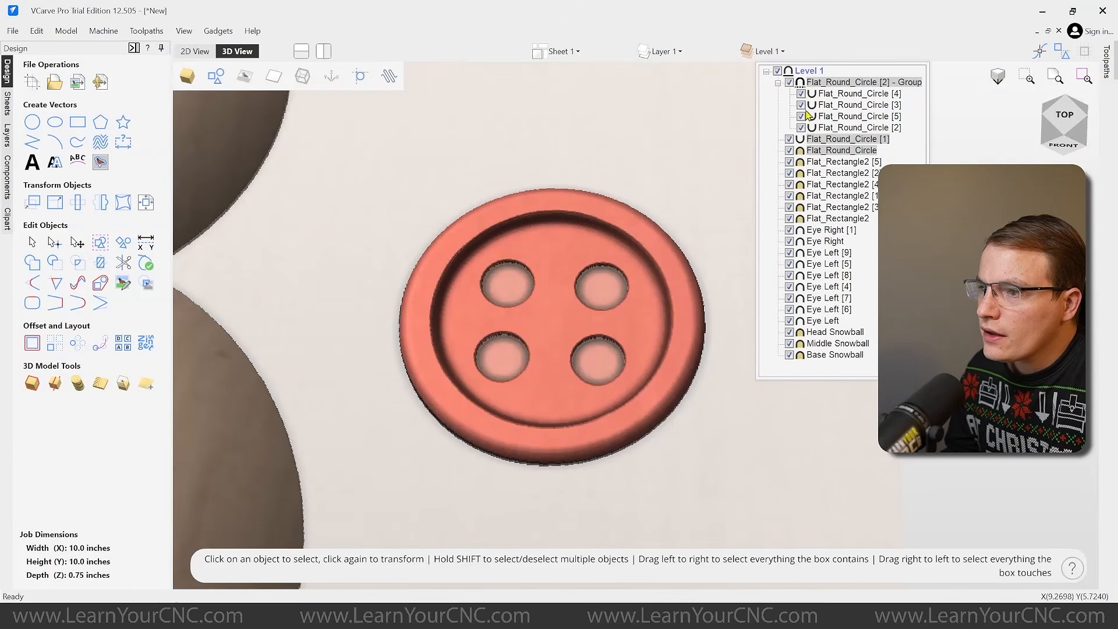
key(g)
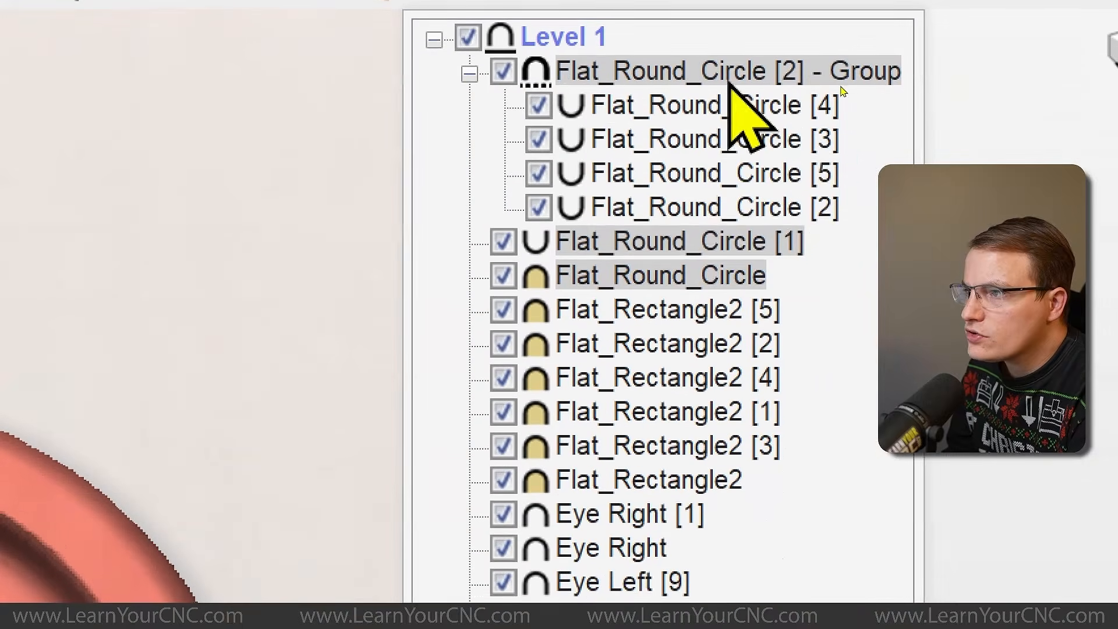
right_click(810, 83)
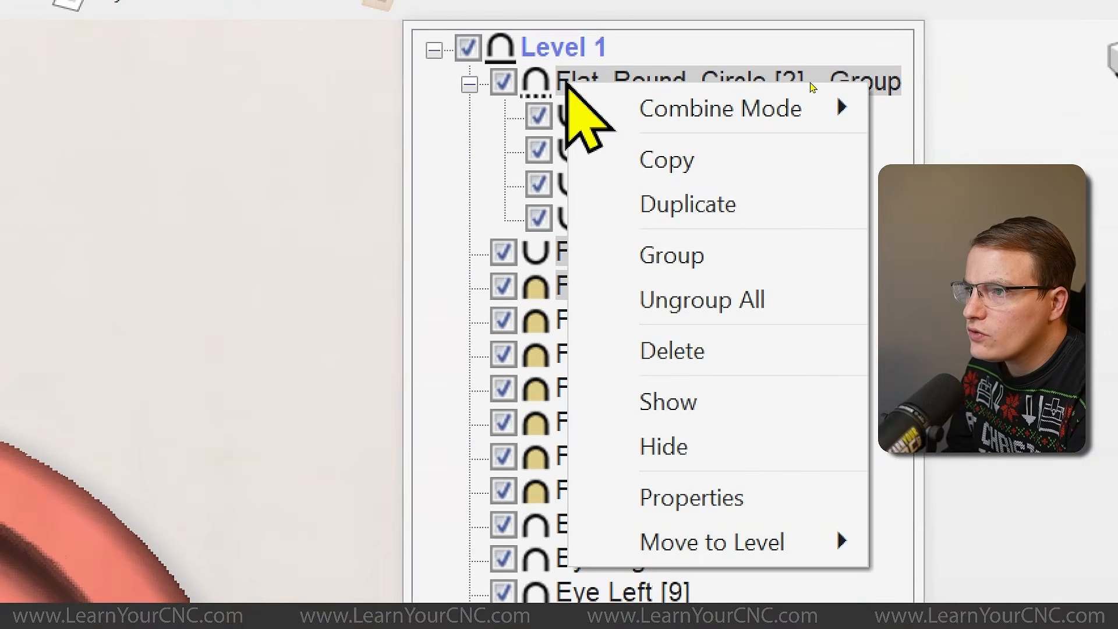
click(680, 249)
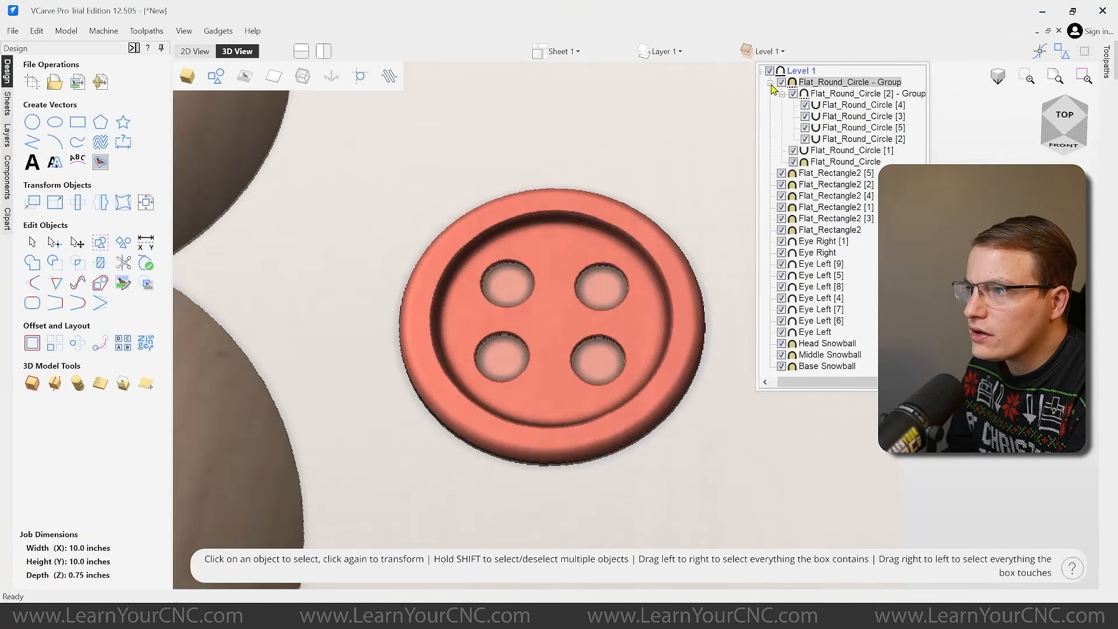
- Collapse the combined Flat_Round_Circle group in the component list and rename it "Button"
click(771, 84)
right_click(819, 87)
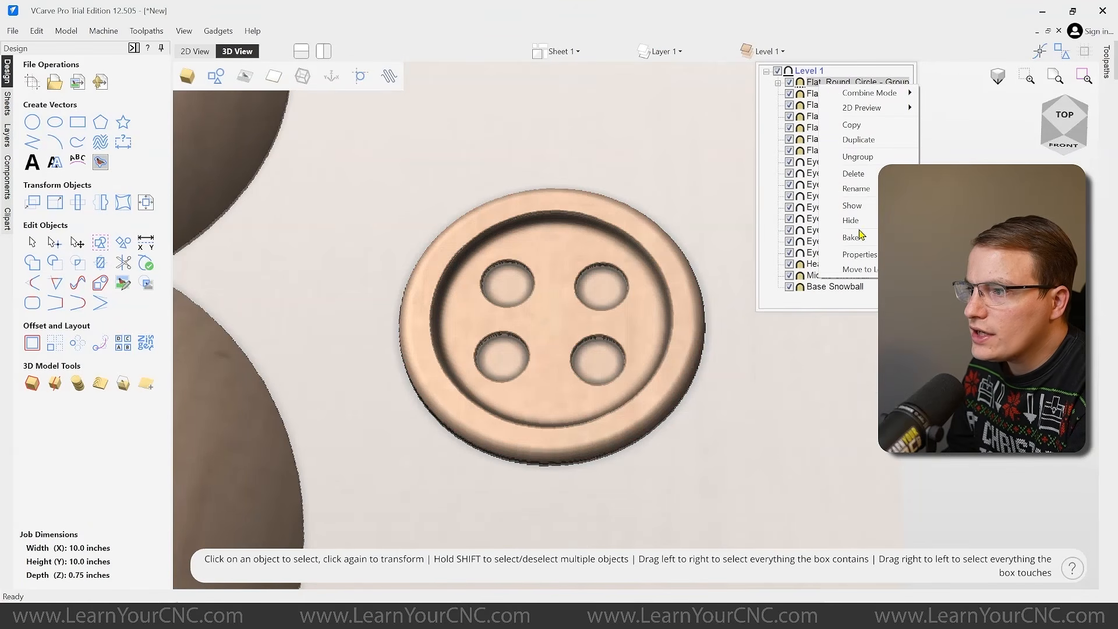
click(871, 199)
text(Button)
key(Return)
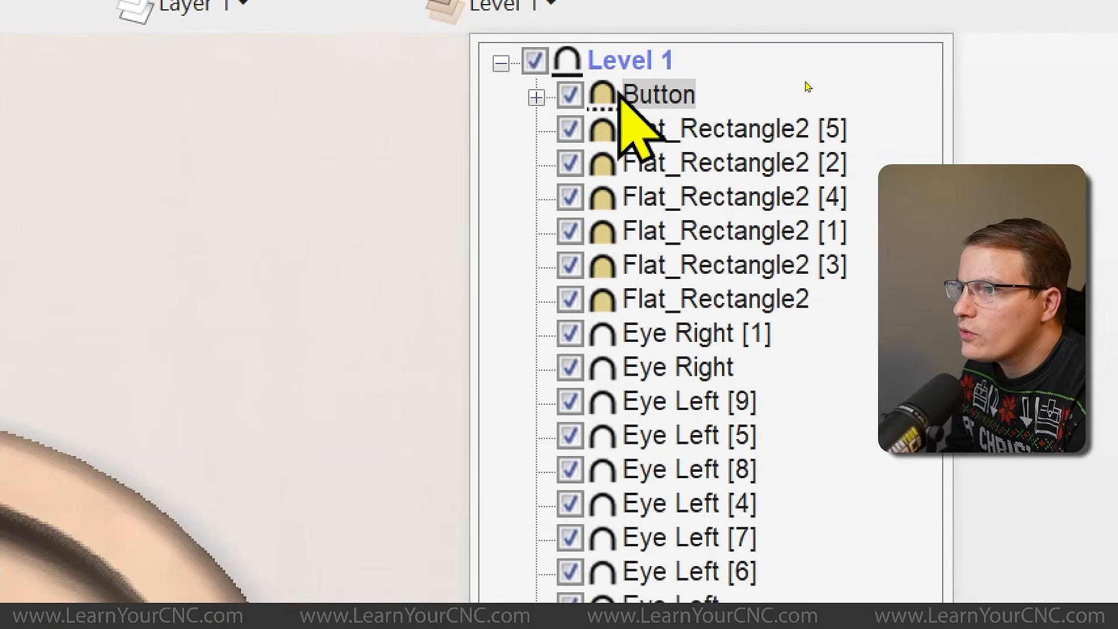
- Examine the hole group, its four circles and the two other circles inside the Button group, and collapse the group in the component list
click(536, 97)
click(639, 95)
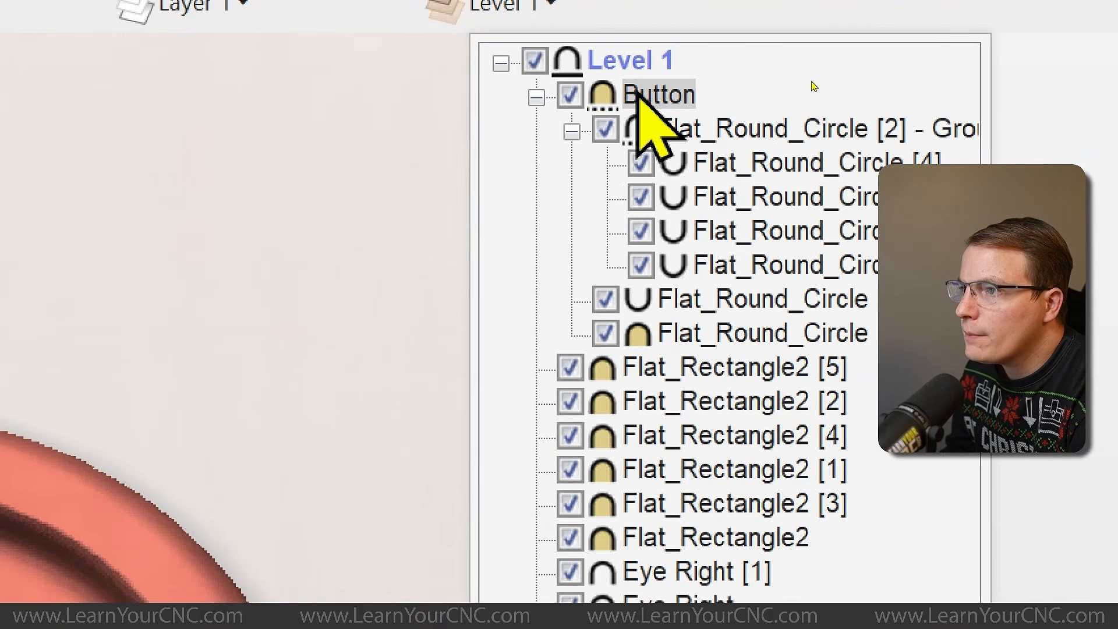
click(737, 134)
click(736, 170)
click(728, 201)
click(724, 232)
click(719, 266)
click(706, 300)
click(725, 334)
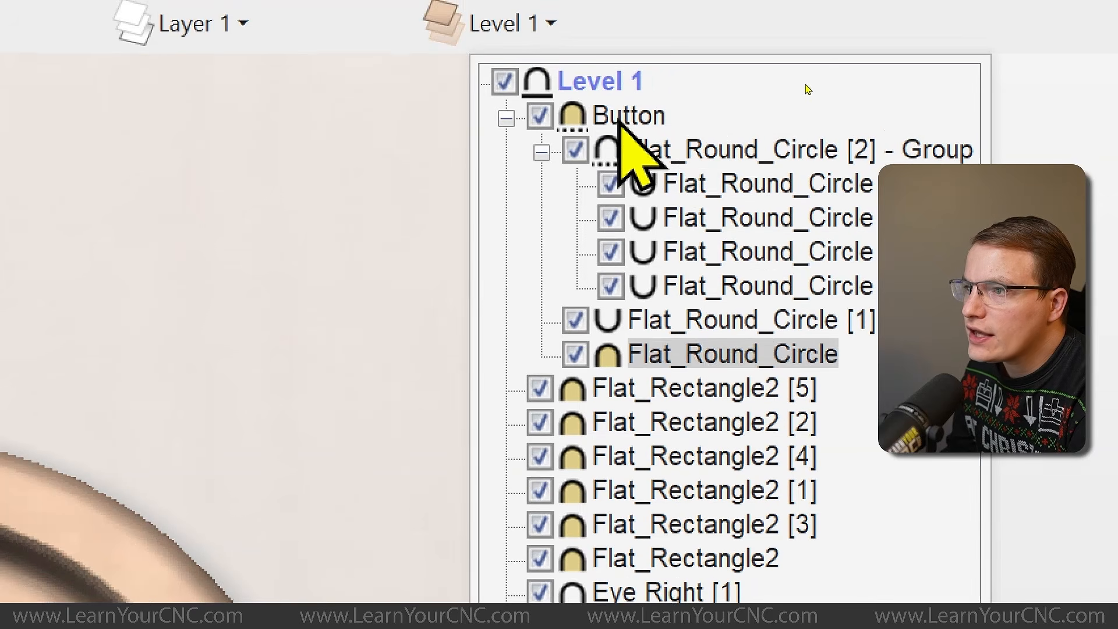
click(618, 118)
click(509, 119)
- Select the Button group in the 3D view and move it so it overlaps the right edge of the middle snowball
click(660, 324)
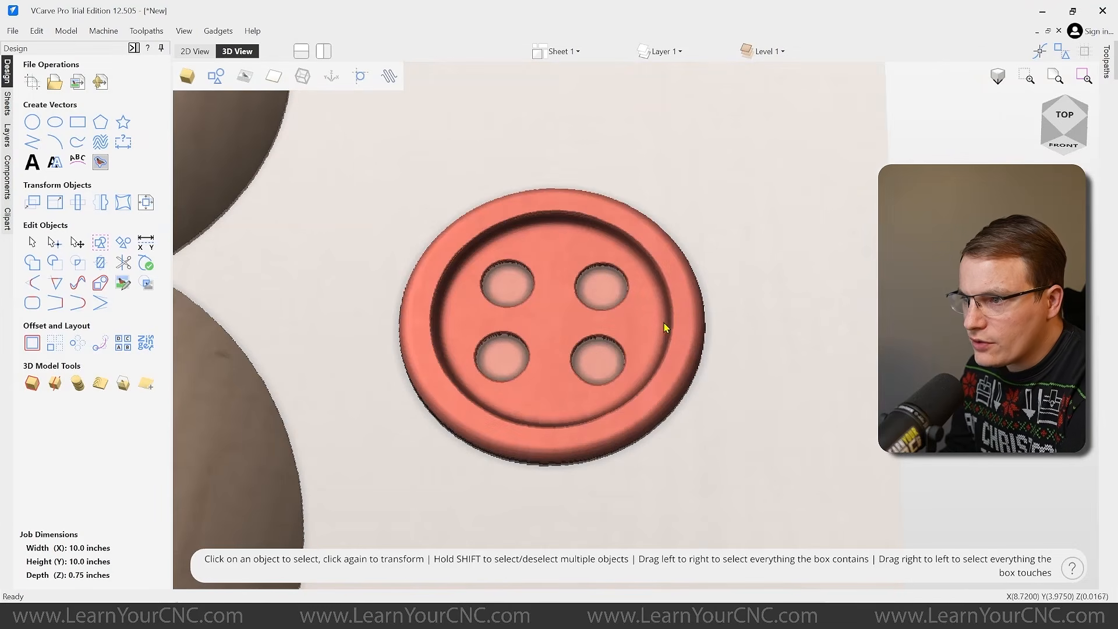
click(793, 248)
click(660, 305)
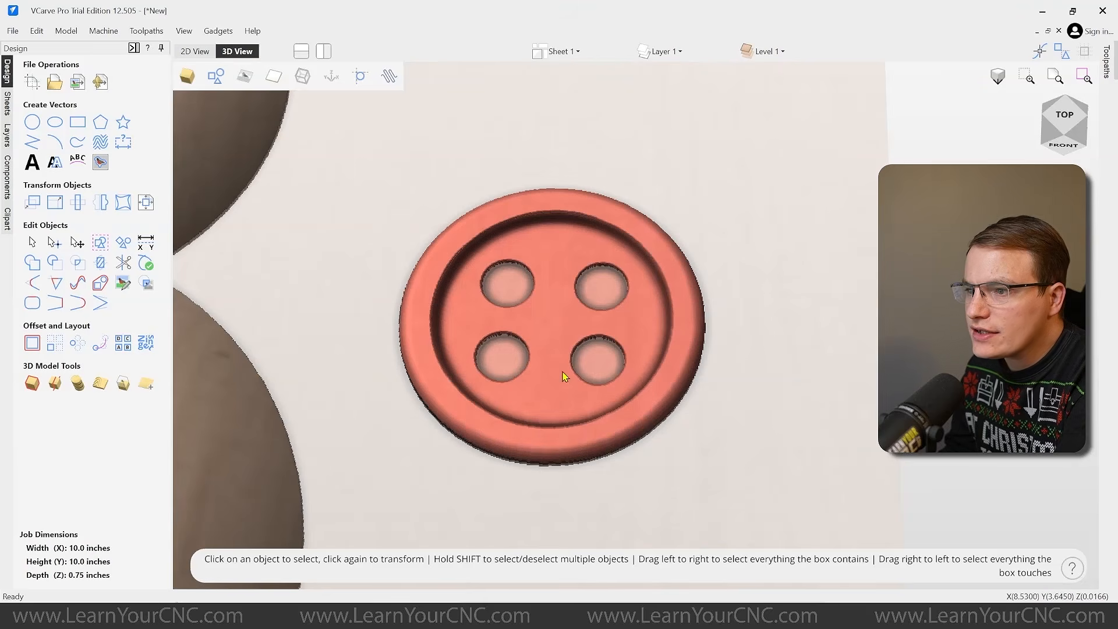
click(547, 339)
drag(606, 340, 530, 320)
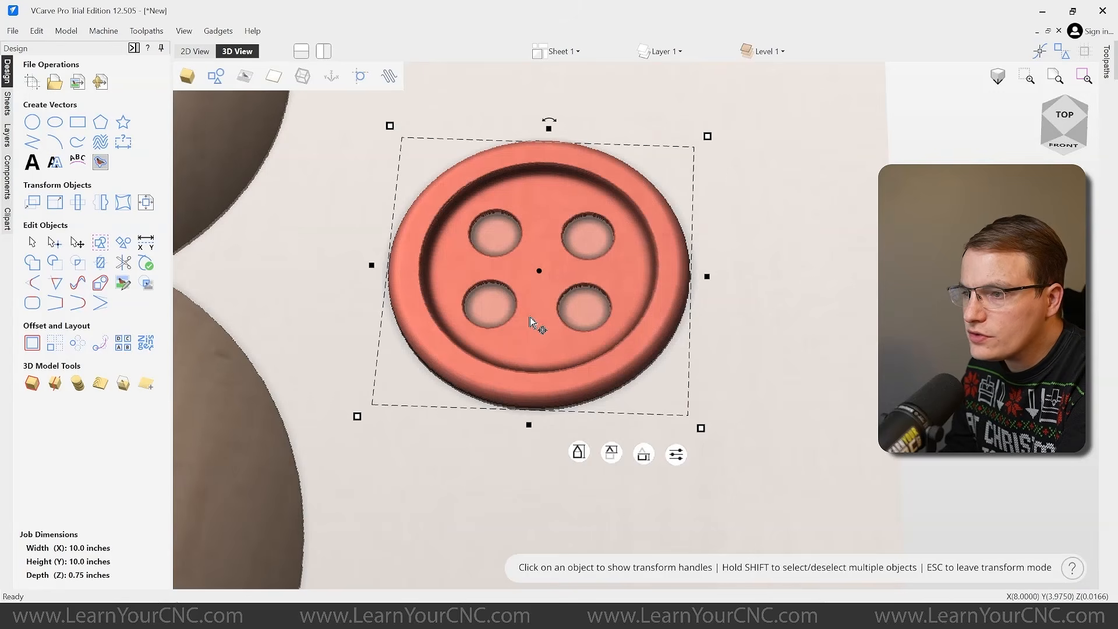
scroll(456, 222, down, 3)
scroll(534, 259, down, 2)
drag(815, 400, 698, 363)
scroll(748, 379, up, 3)
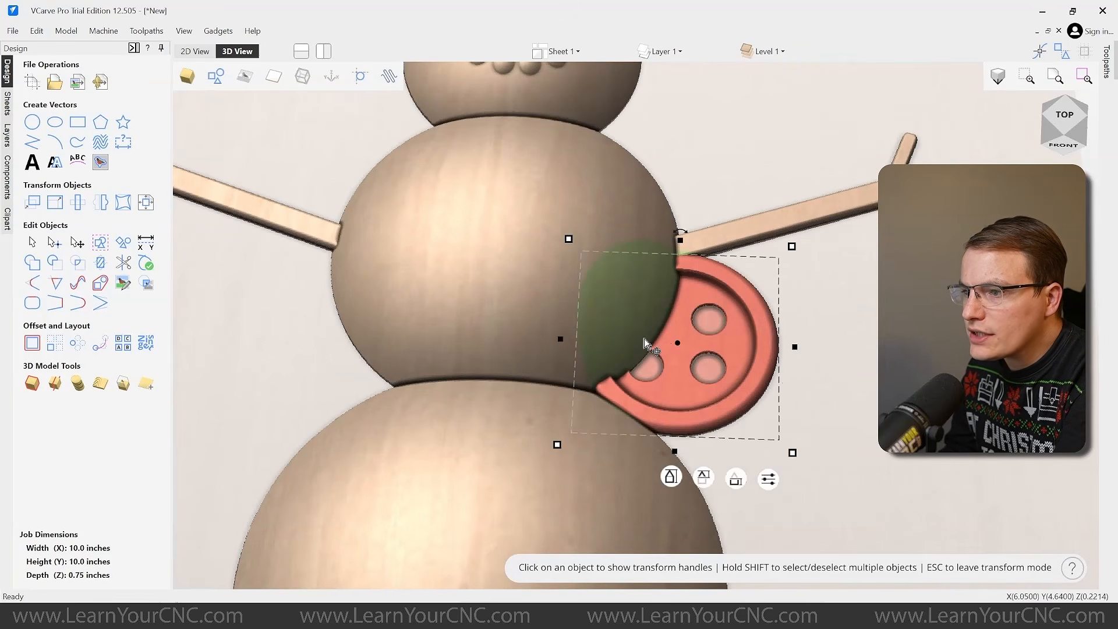
- Set the Button group's combine mode to Add in the Level 1 component list
click(774, 53)
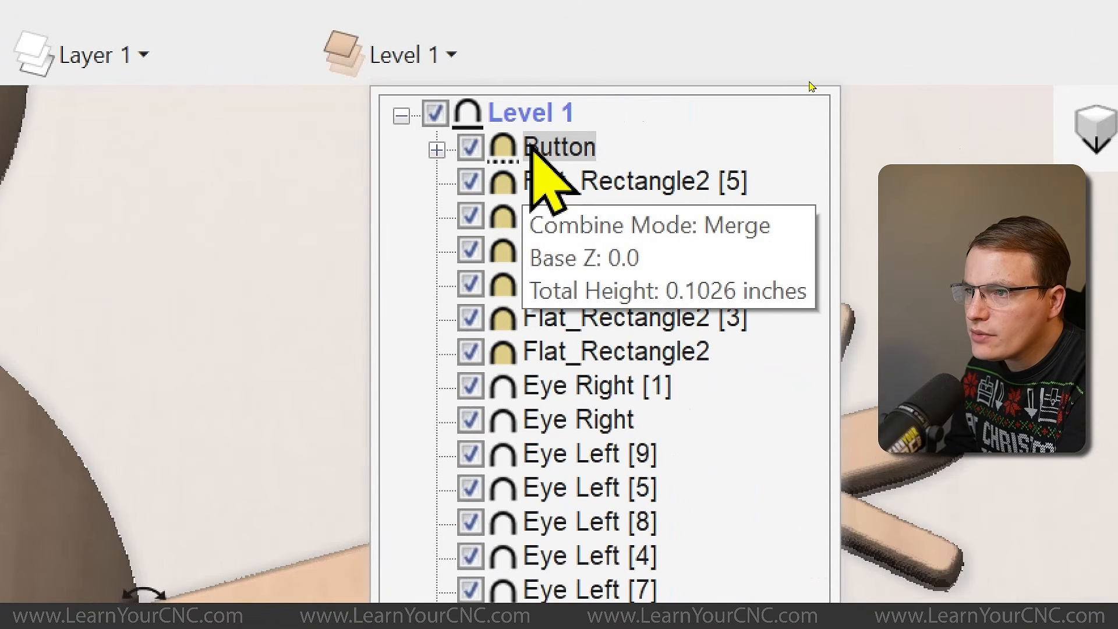
right_click(531, 150)
mouse_move(647, 172)
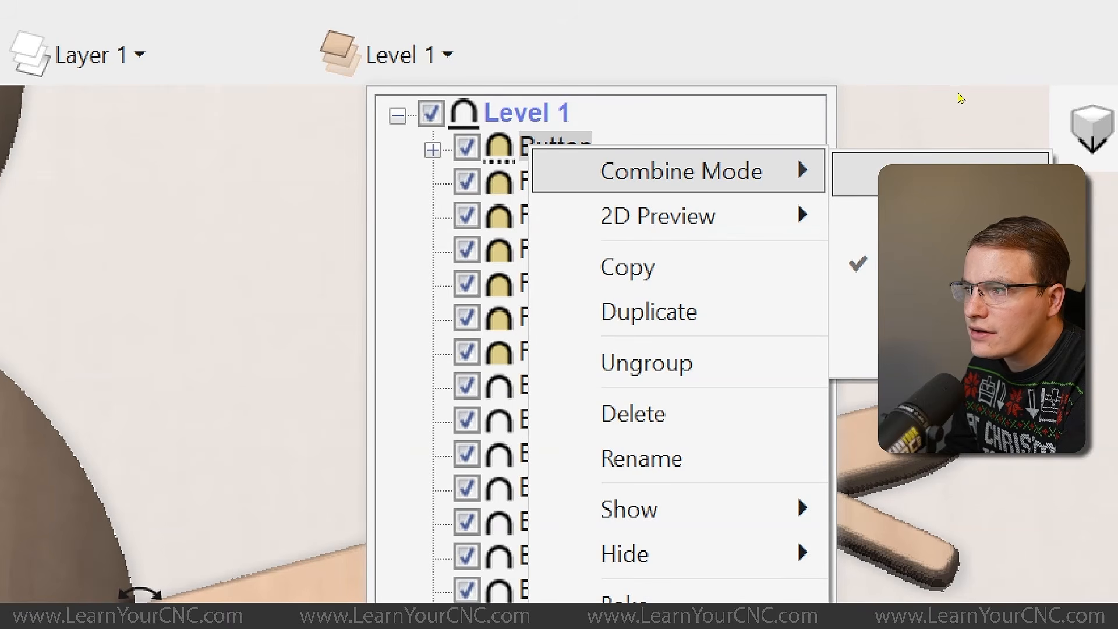
key(Escape)
right_click(823, 85)
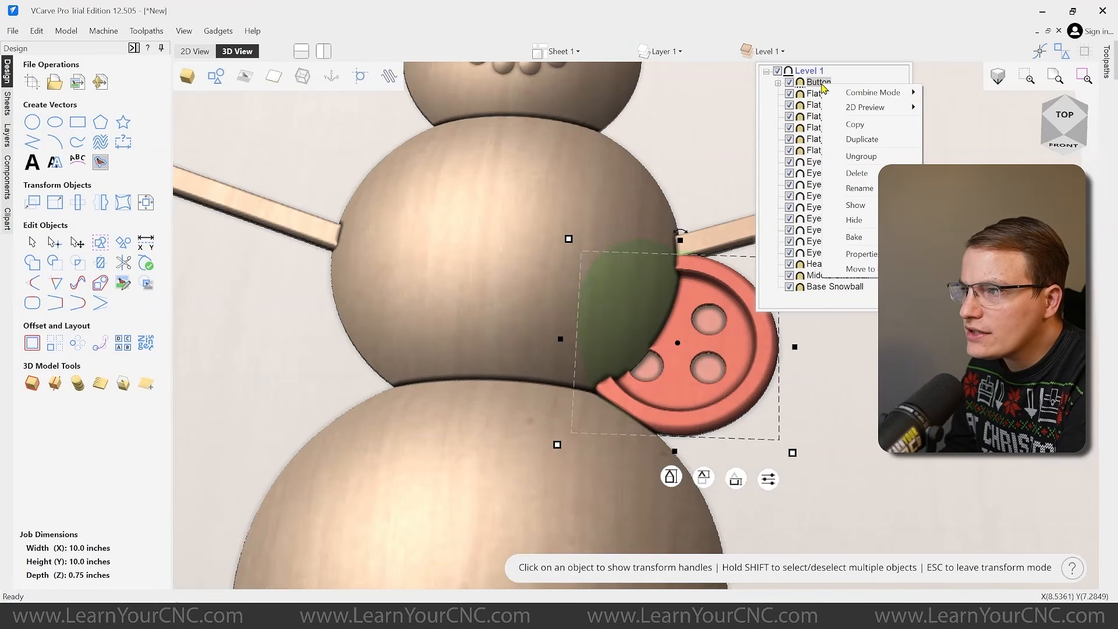
mouse_move(897, 93)
click(957, 96)
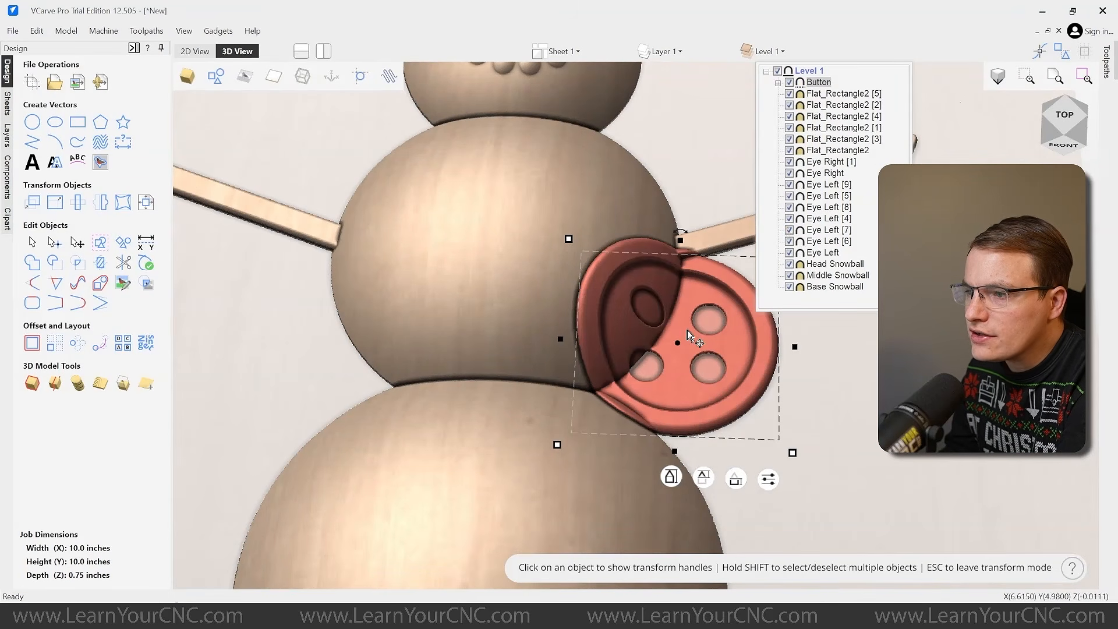
- Move the button onto the middle snowball, scale it down to about 0.64 inches wide and place it near the snowball's centre
click(703, 363)
drag(703, 362, 526, 283)
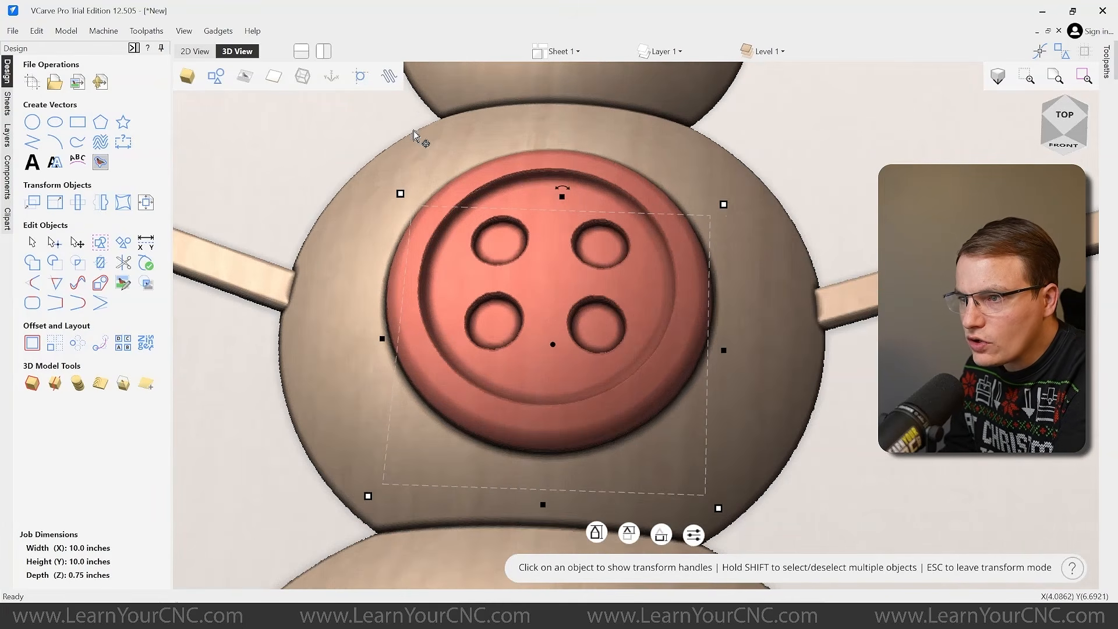
scroll(414, 132, up, 2)
drag(723, 205, 517, 313)
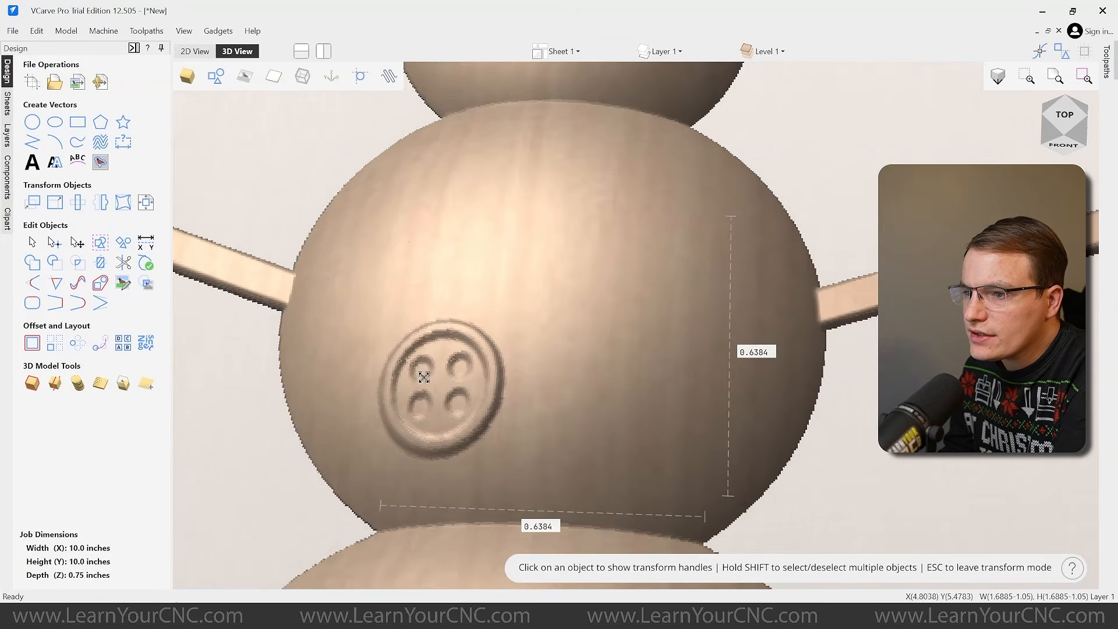
drag(463, 368, 542, 330)
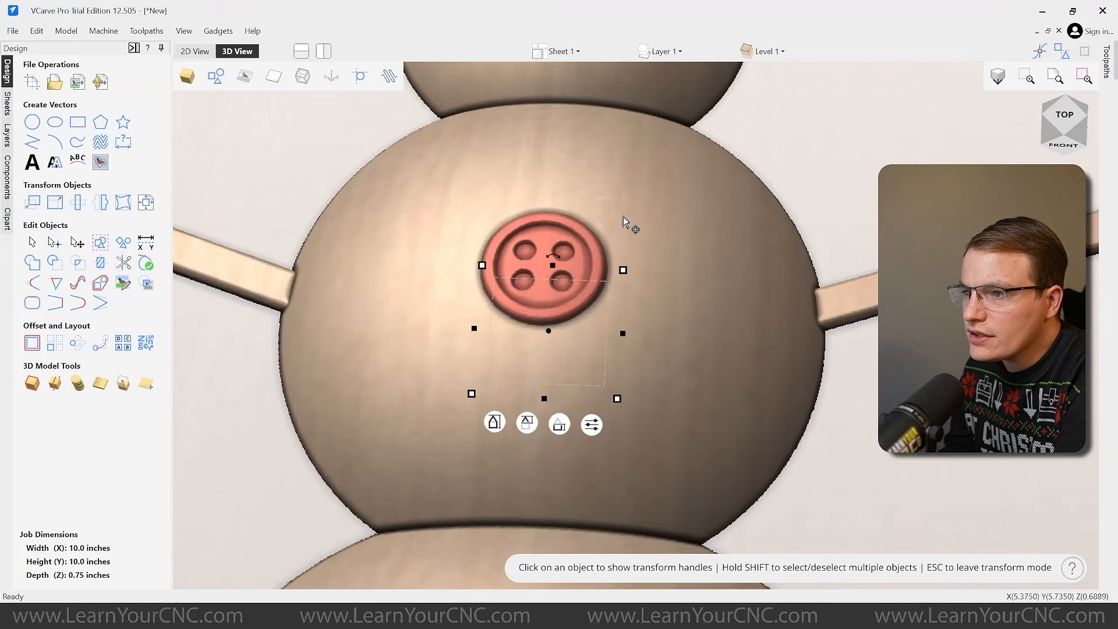
- Scale the button down further and reposition it by eye near the centre of the middle snowball
drag(612, 405, 580, 344)
drag(536, 242, 553, 314)
scroll(606, 348, down, 3)
scroll(448, 323, up, 1)
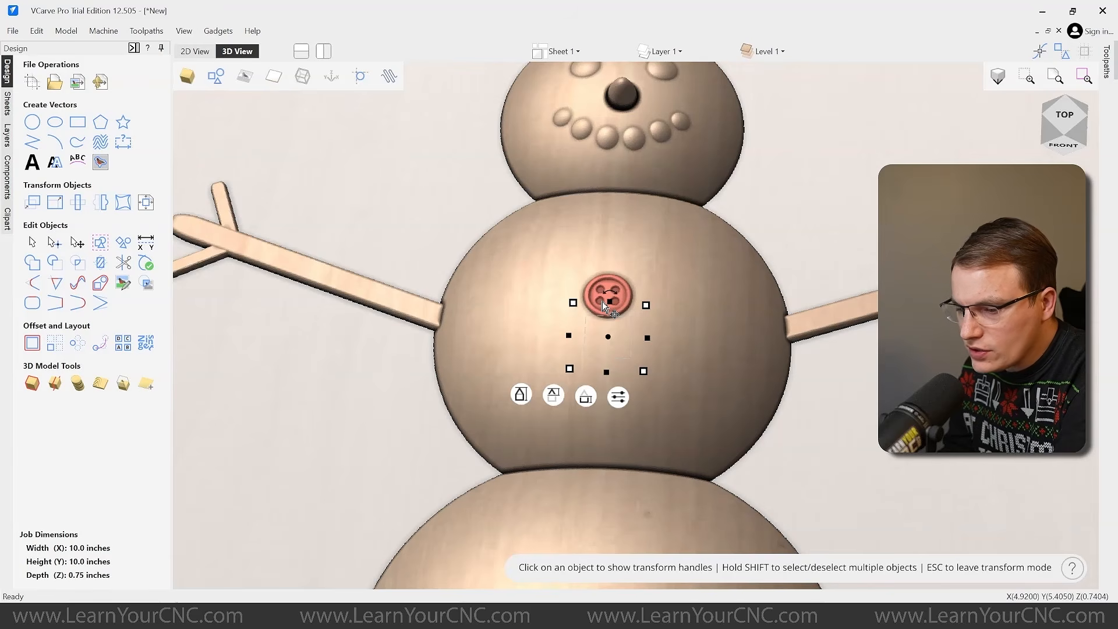
- Centre the button horizontally and vertically on the middle snowball with the Alignment Tools
shift+click(527, 250)
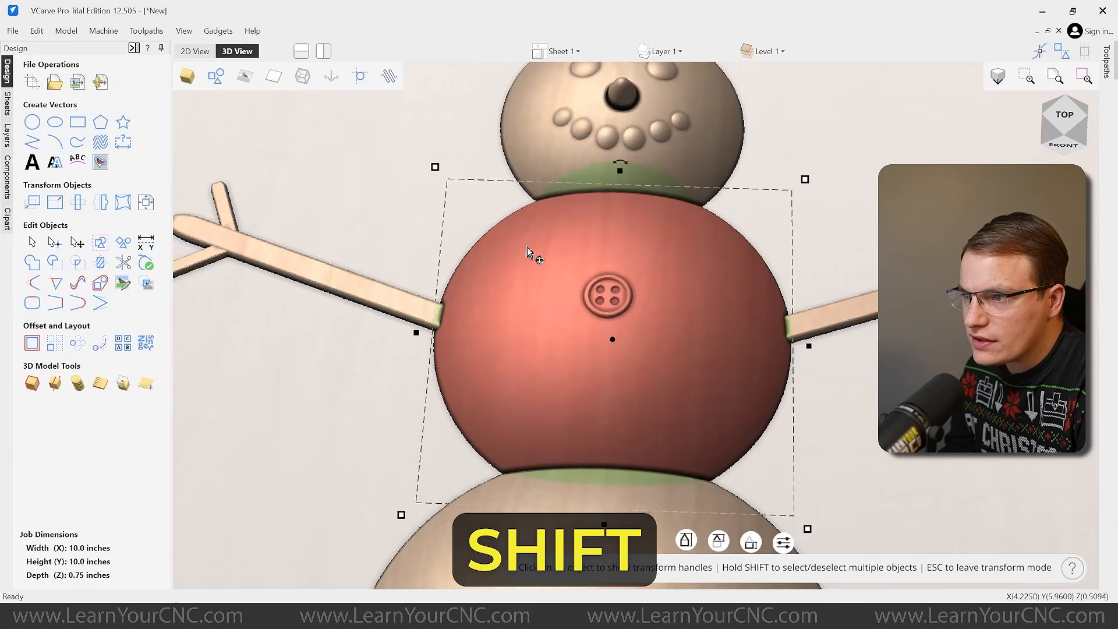
click(146, 203)
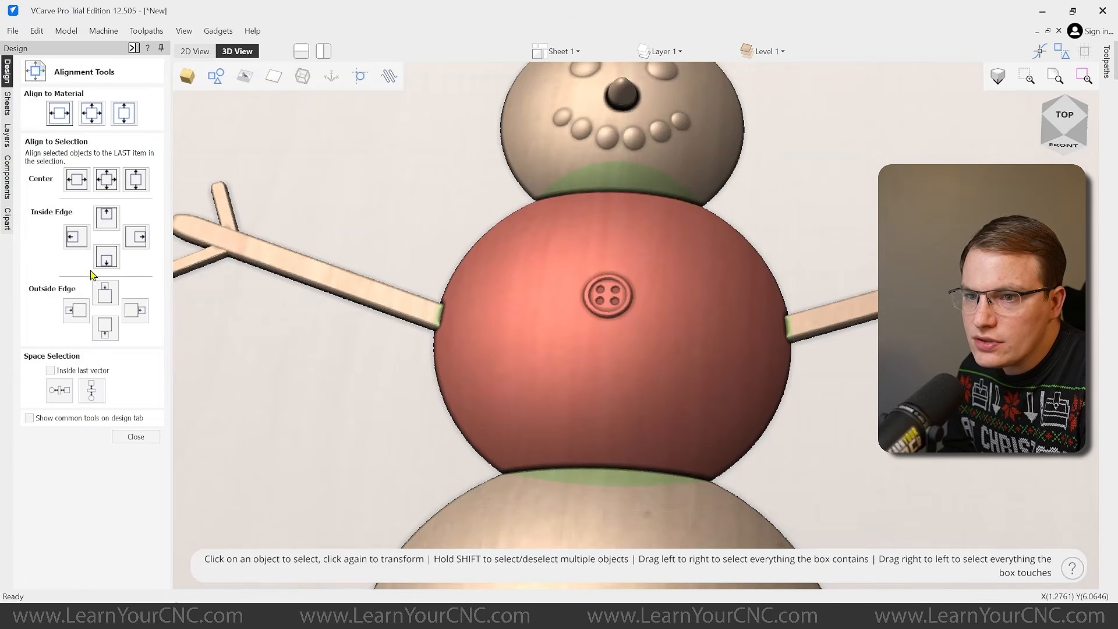
click(106, 185)
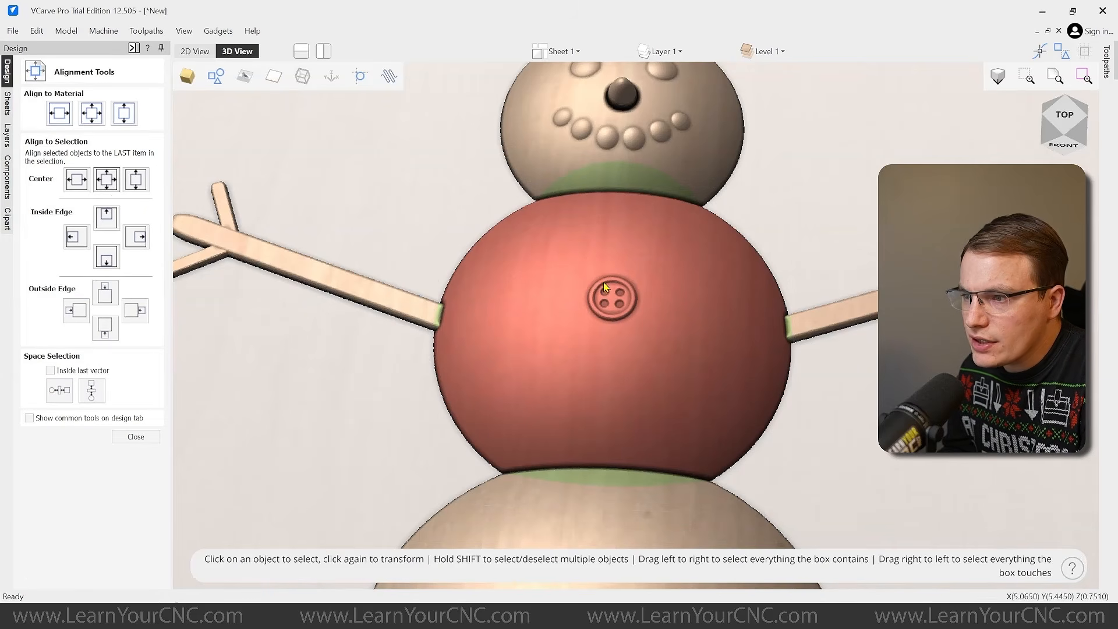
click(135, 436)
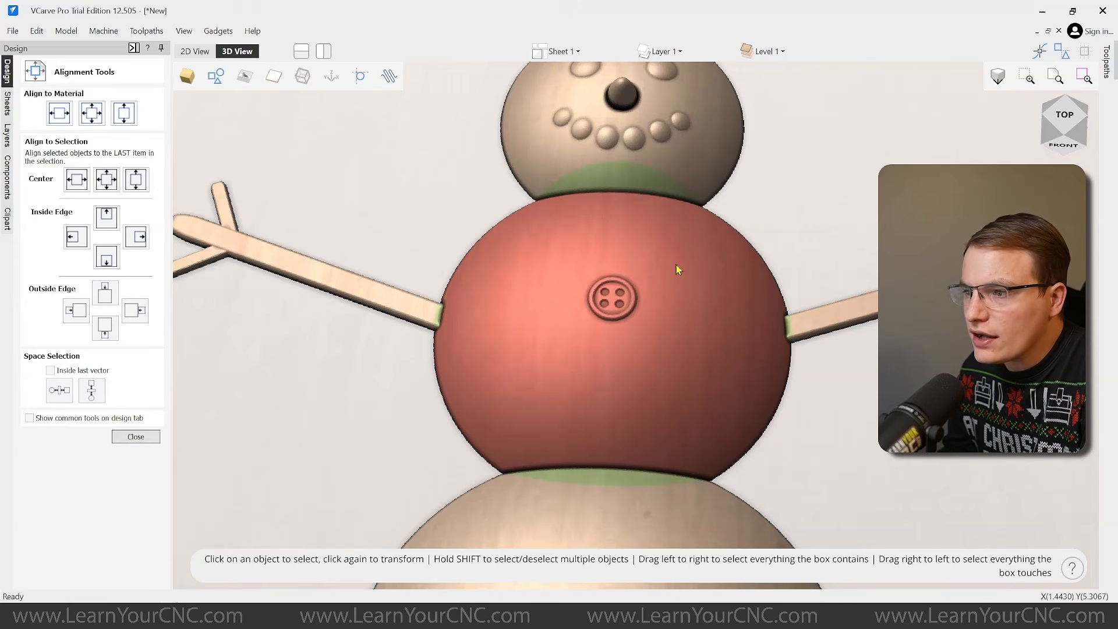
click(789, 241)
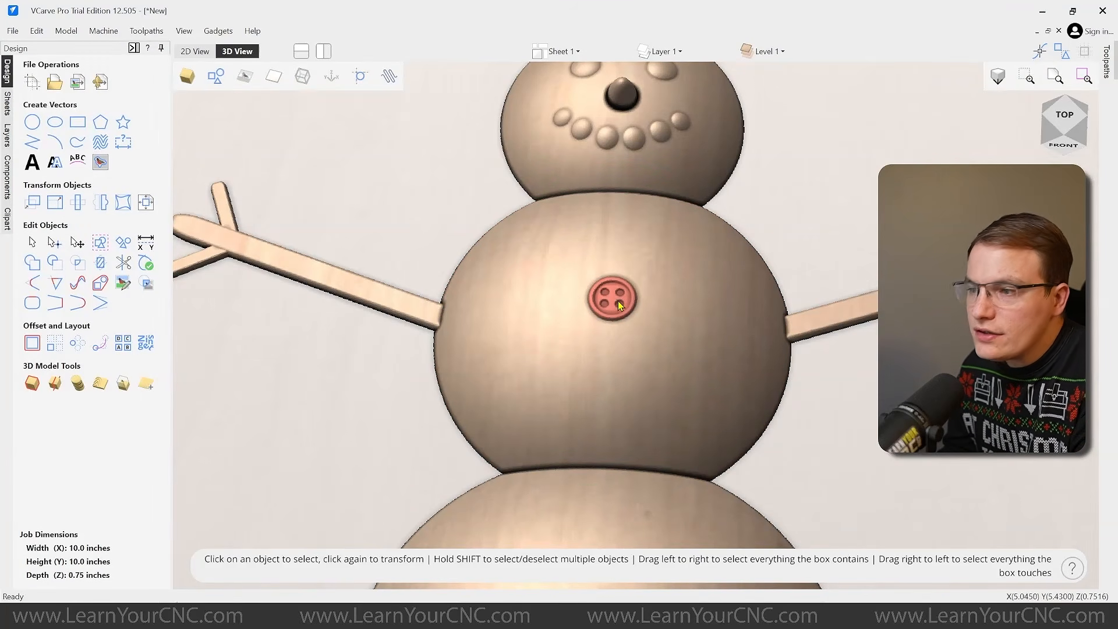
- Copy the button twice along the middle snowball's vertical centre line, placing one copy below and one above the original
drag(631, 357, 639, 400)
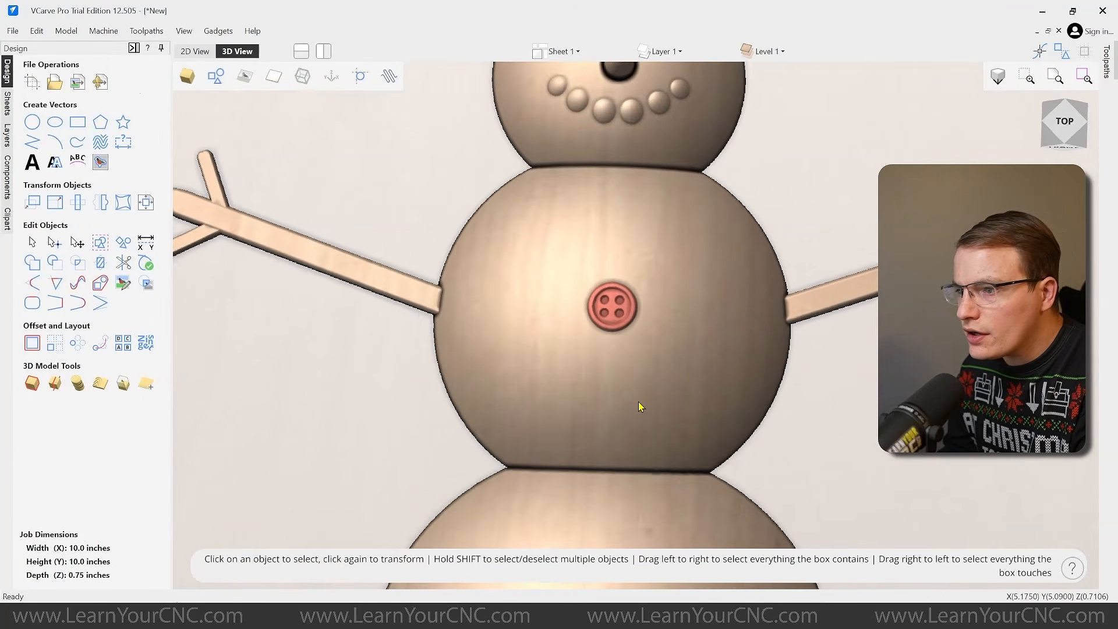
scroll(653, 336, up, 3)
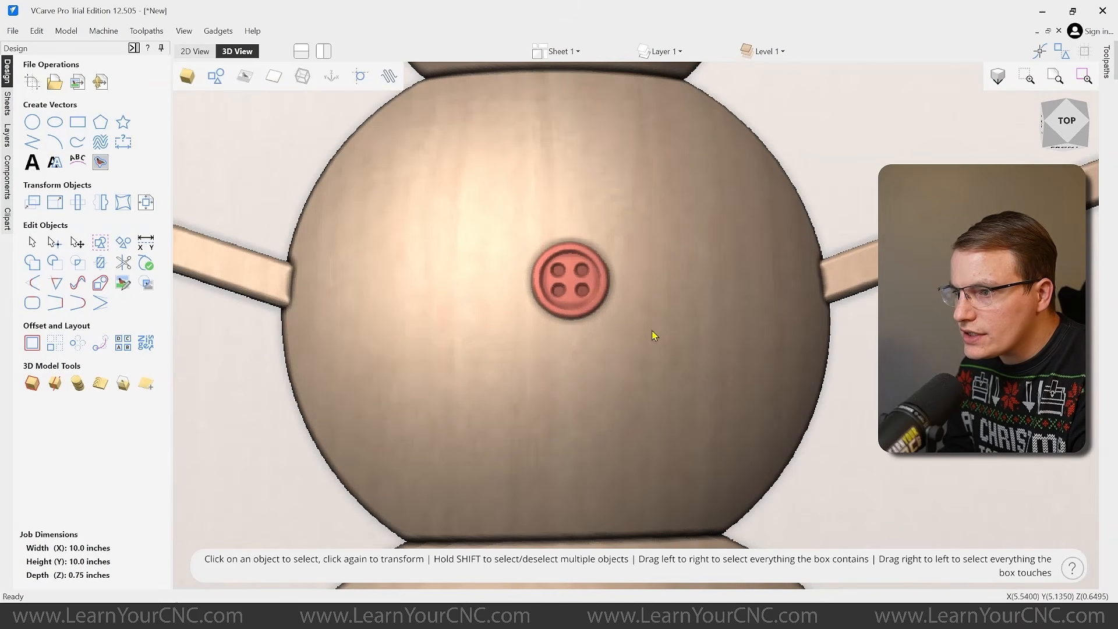
click(575, 281)
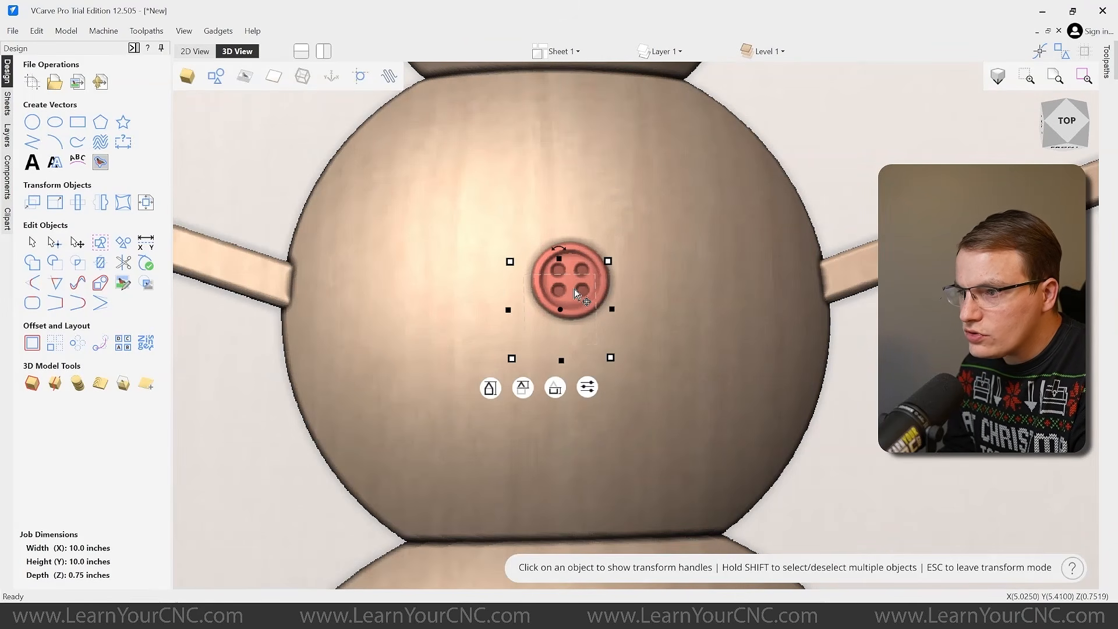
ctrl+drag(574, 288, 587, 449)
click(579, 191)
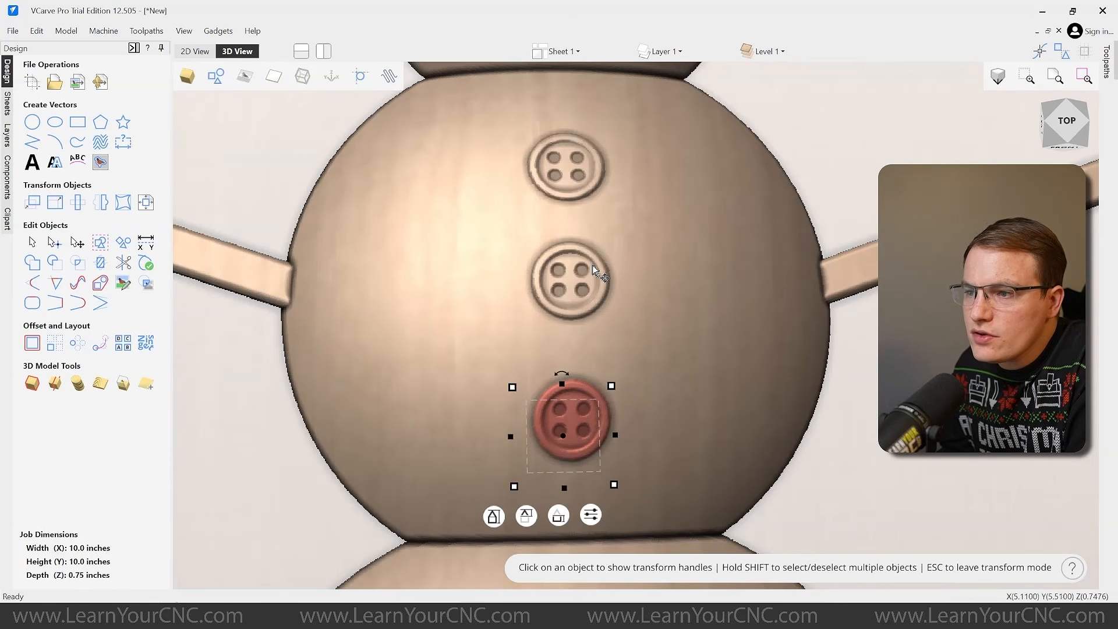
- Space the three buttons evenly in the vertical direction with the Alignment Tools
shift+click(571, 288)
shift+click(581, 169)
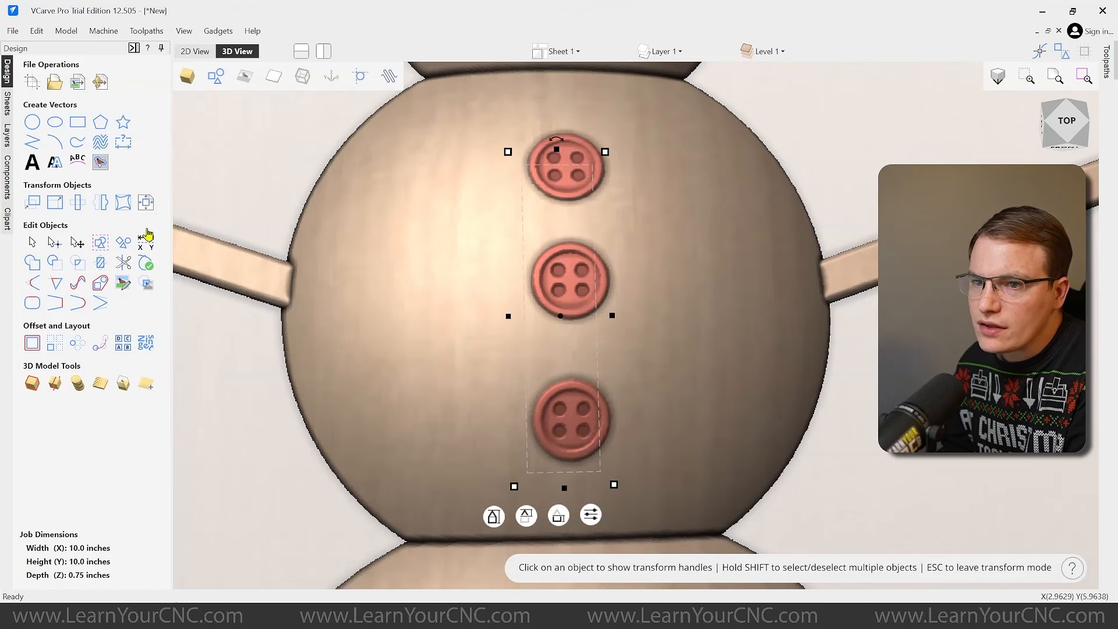
click(147, 202)
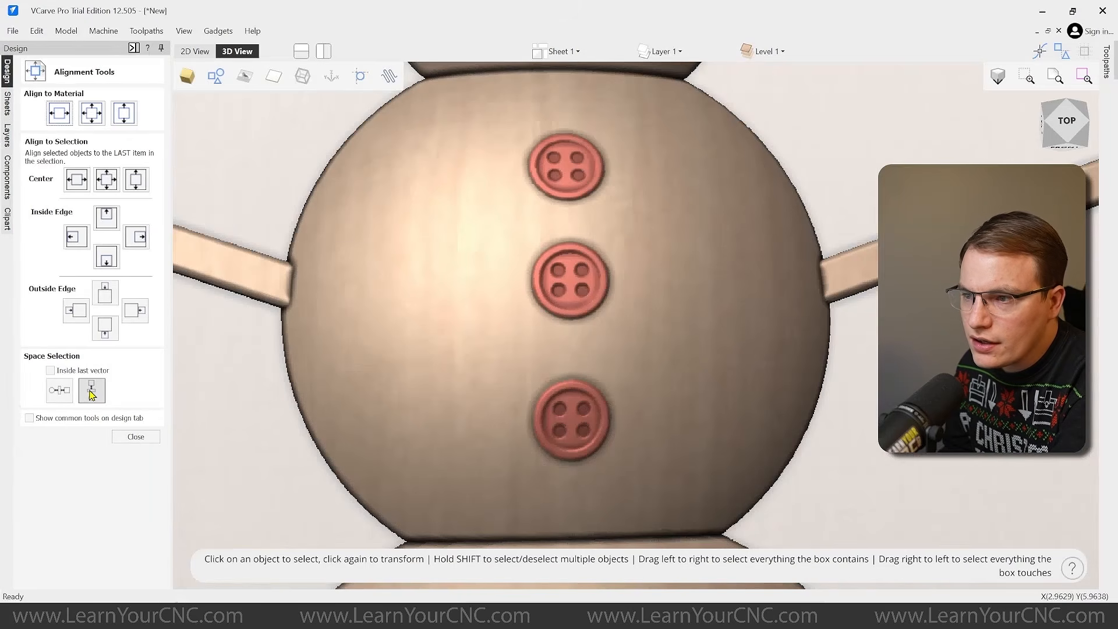
click(91, 393)
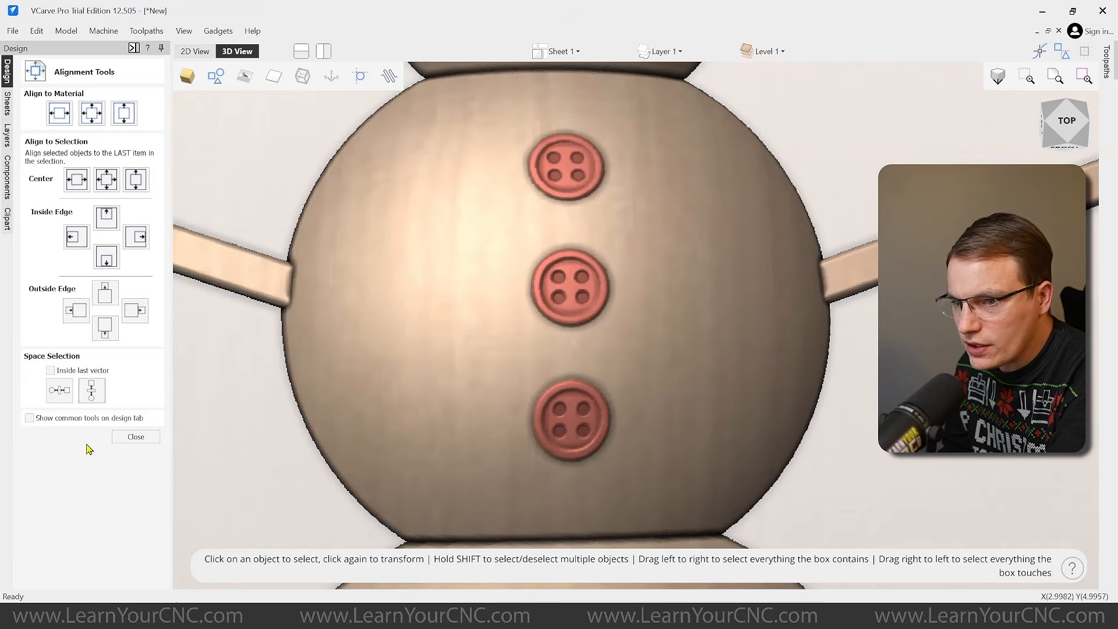
click(127, 438)
click(284, 455)
- Examine the three buttons on the middle snowball and the snowman's head and neck area from several angles in the 3D view
scroll(454, 324, down, 4)
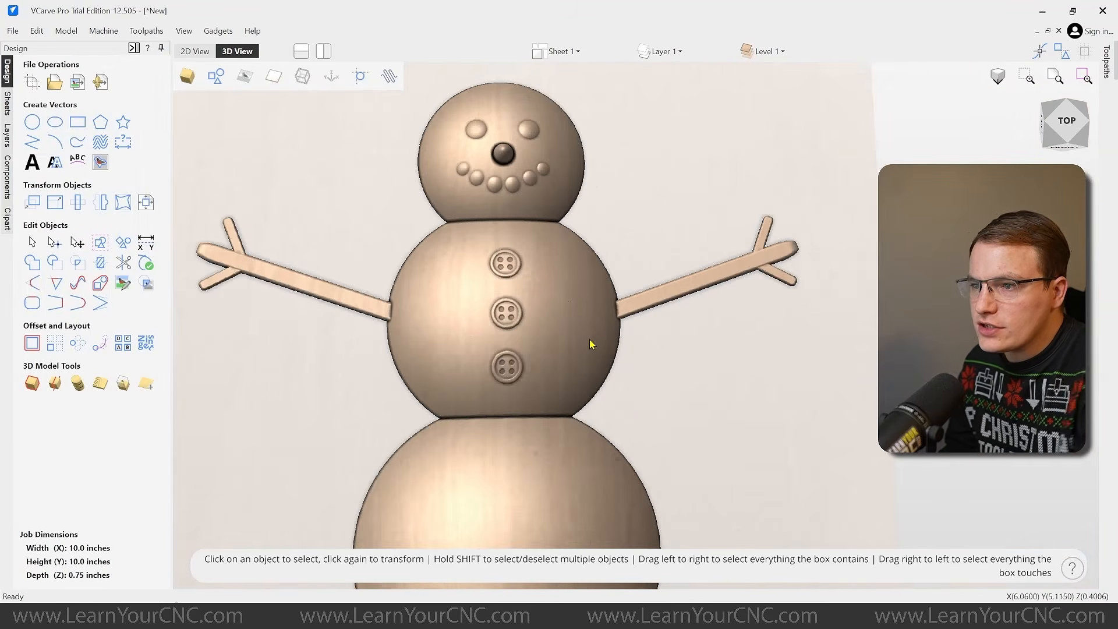
scroll(489, 298, up, 5)
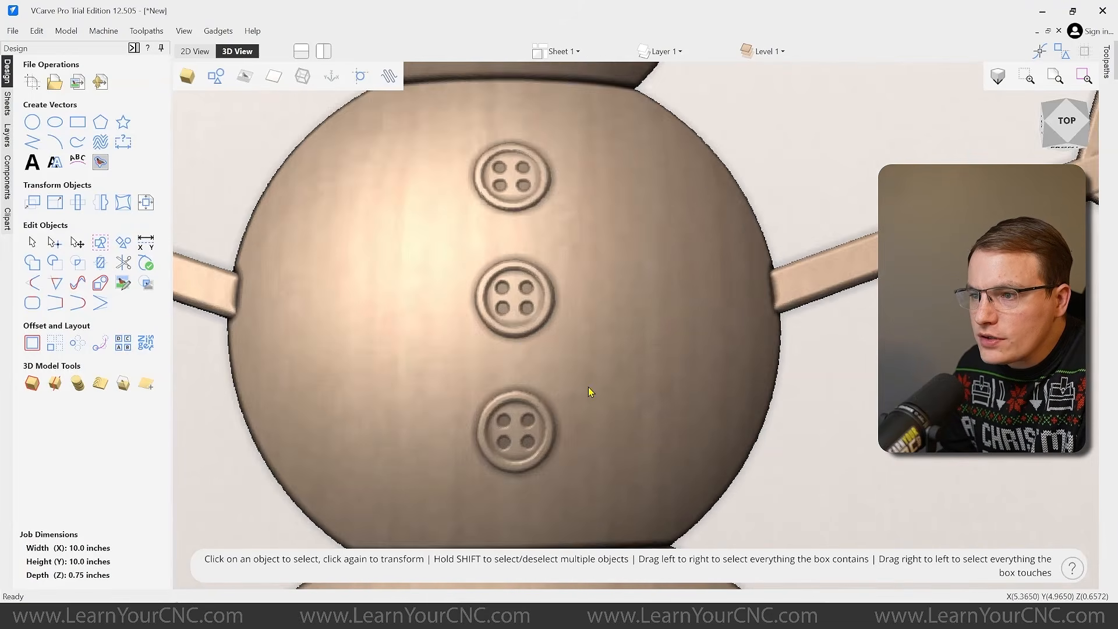
drag(588, 389, 619, 383)
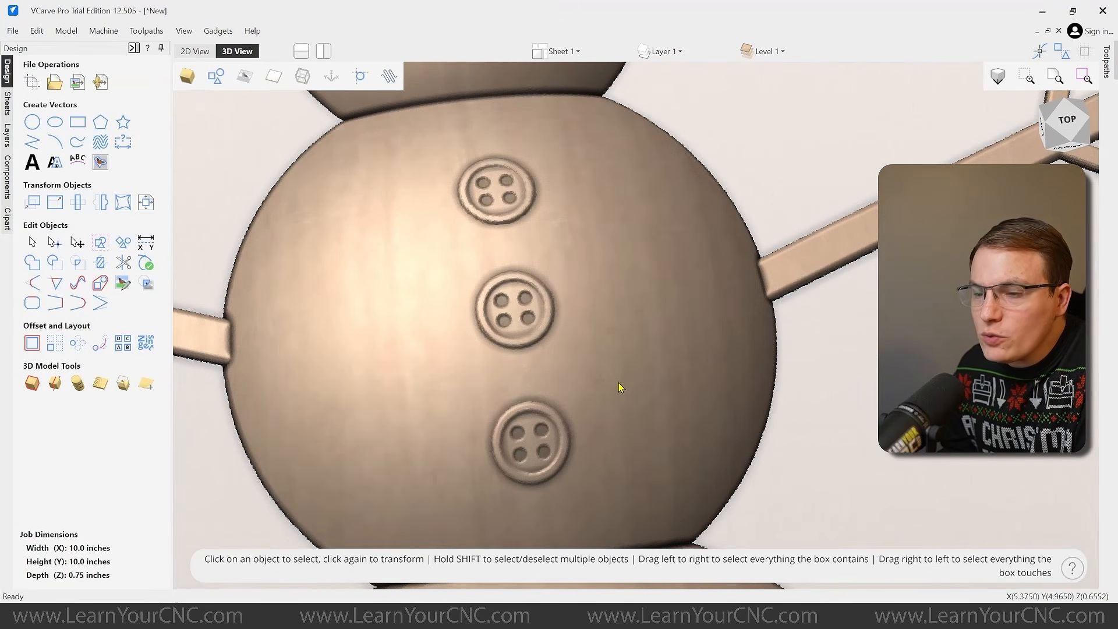
drag(723, 447, 374, 377)
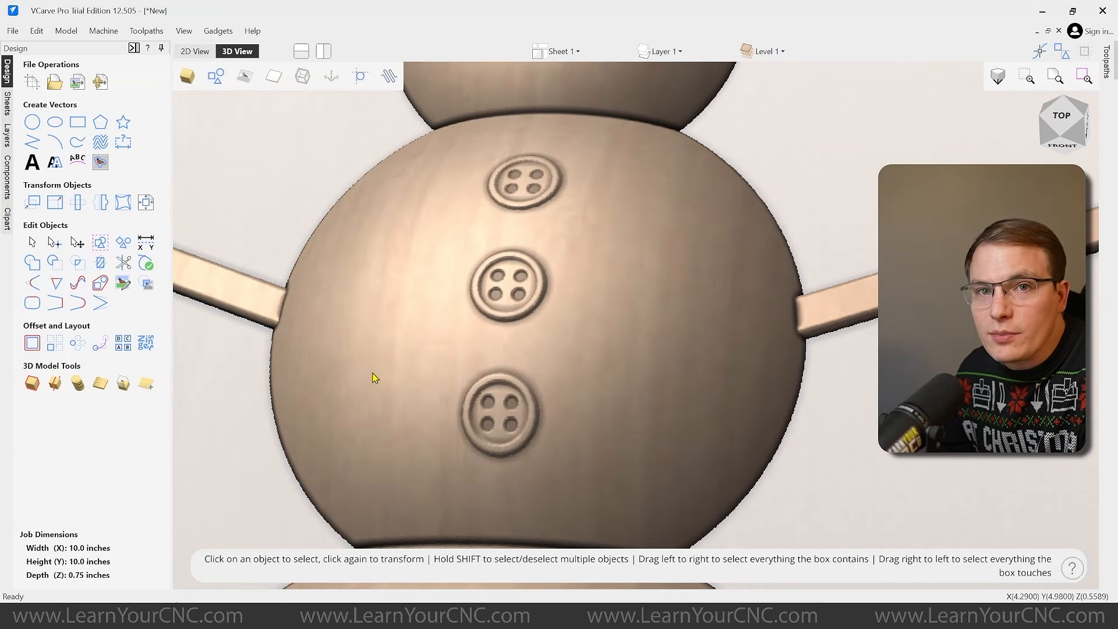
drag(402, 374, 615, 390)
scroll(536, 391, down, 5)
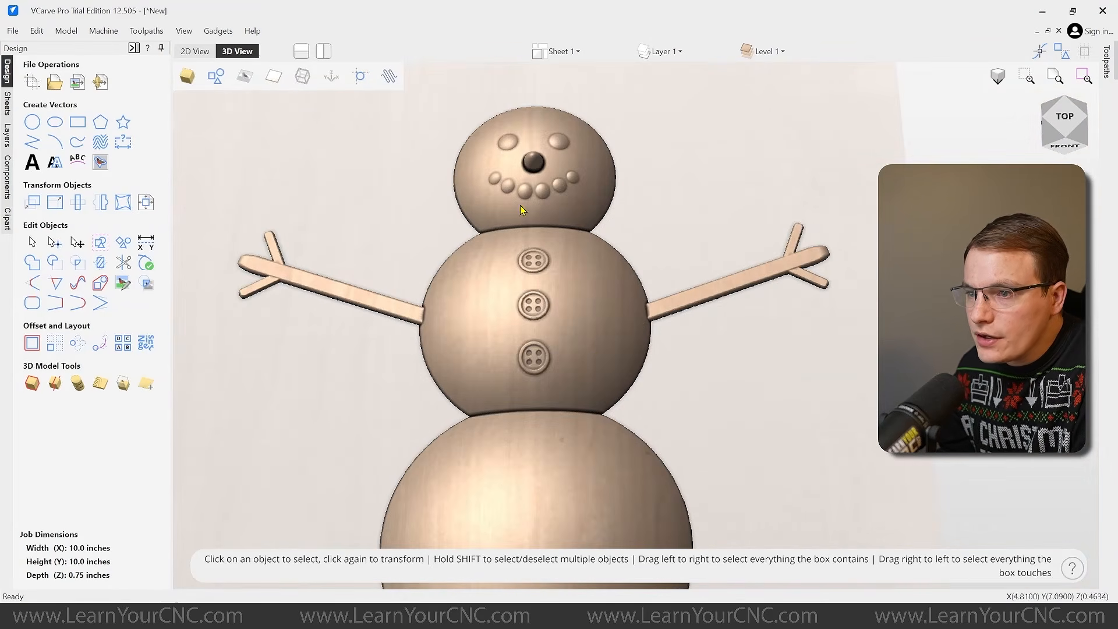
drag(592, 351, 534, 318)
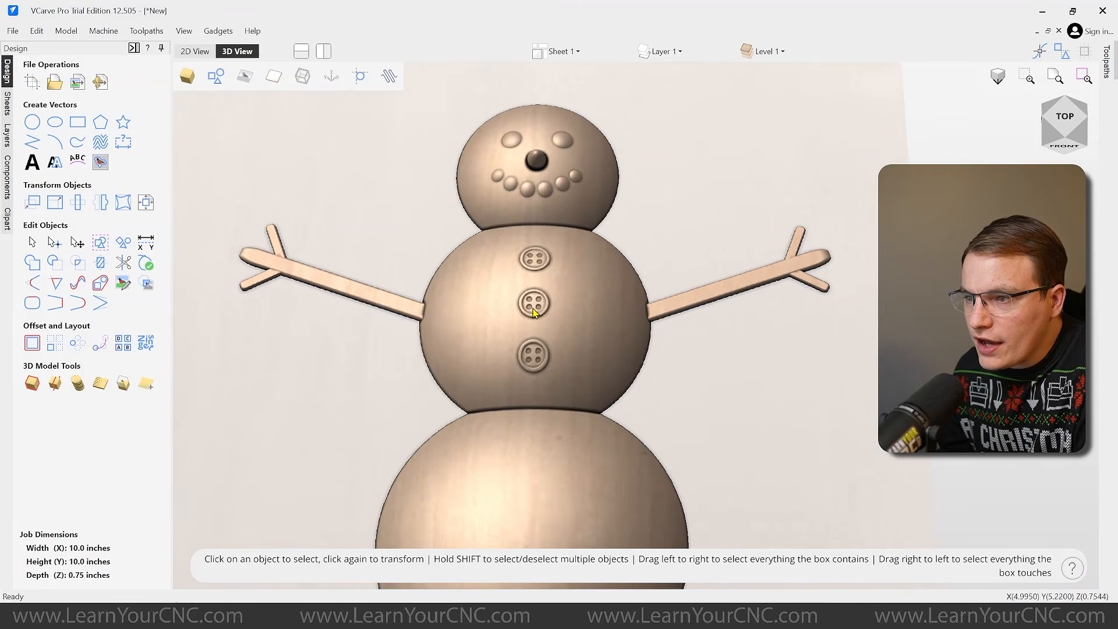
scroll(535, 255, down, 2)
middle_drag(535, 255, 568, 315)
scroll(575, 246, up, 4)
scroll(595, 307, up, 3)
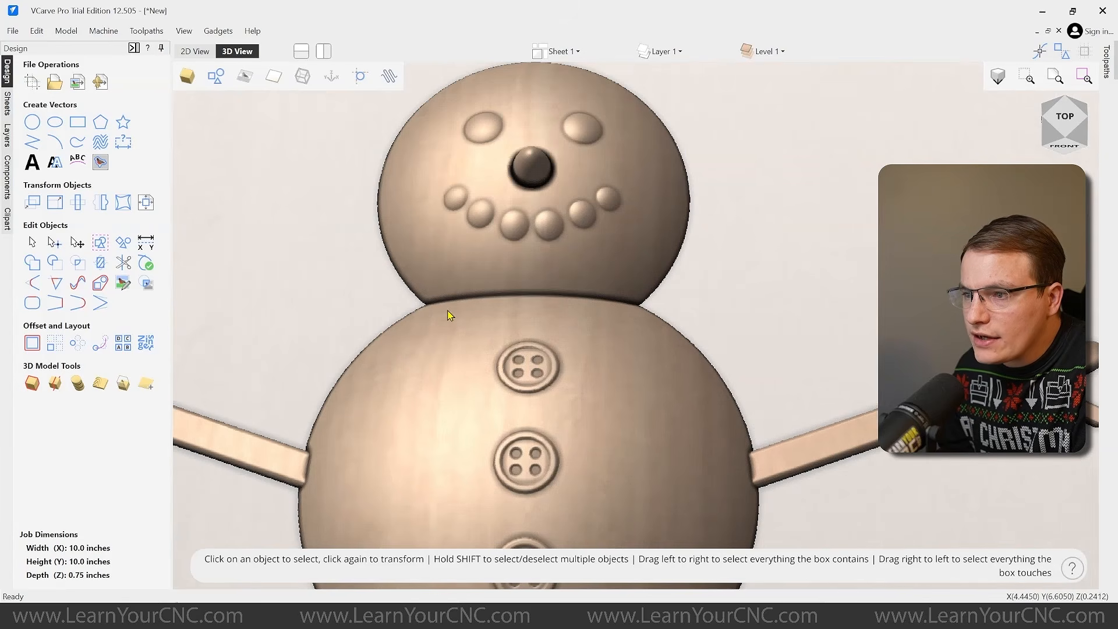
scroll(522, 367, down, 3)
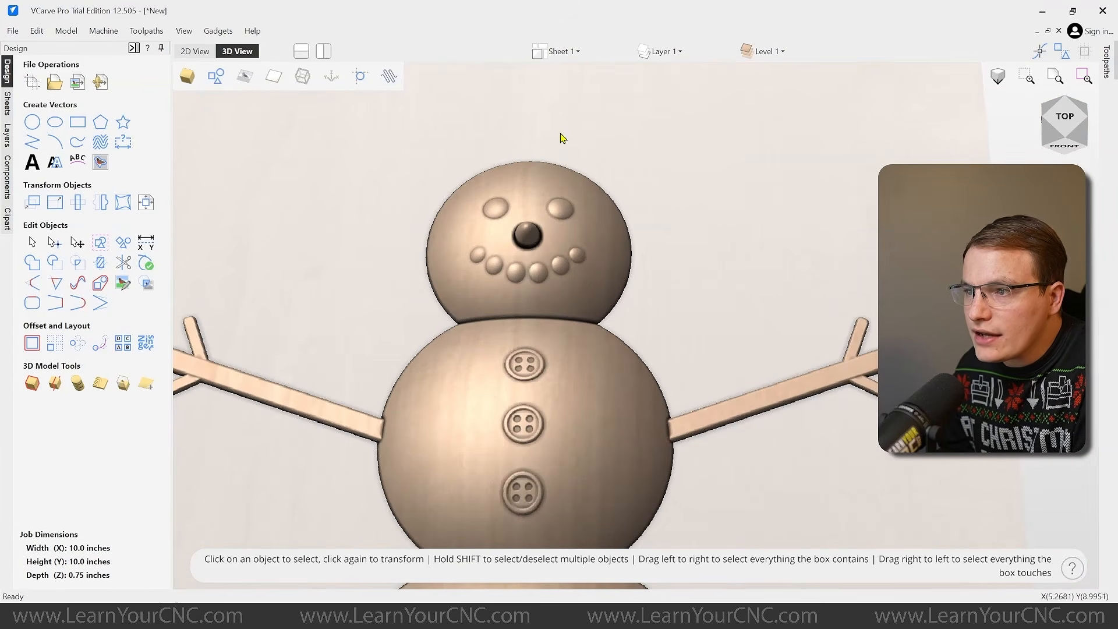
scroll(569, 315, up, 4)
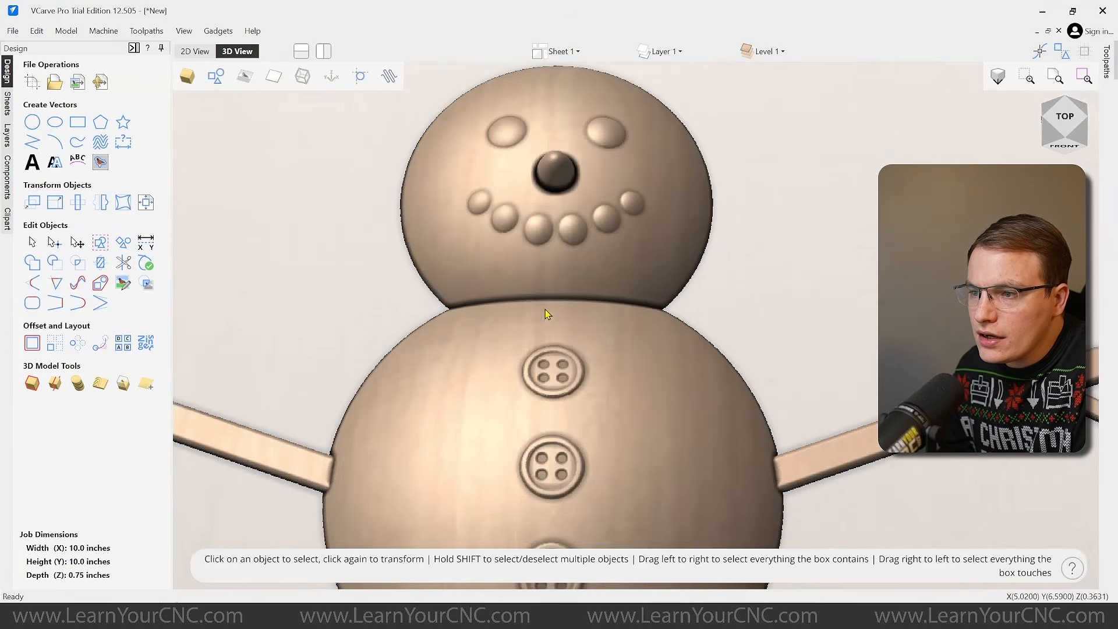
- Duplicate the snowman's head snowball and place the copy beside the head
scroll(529, 330, down, 2)
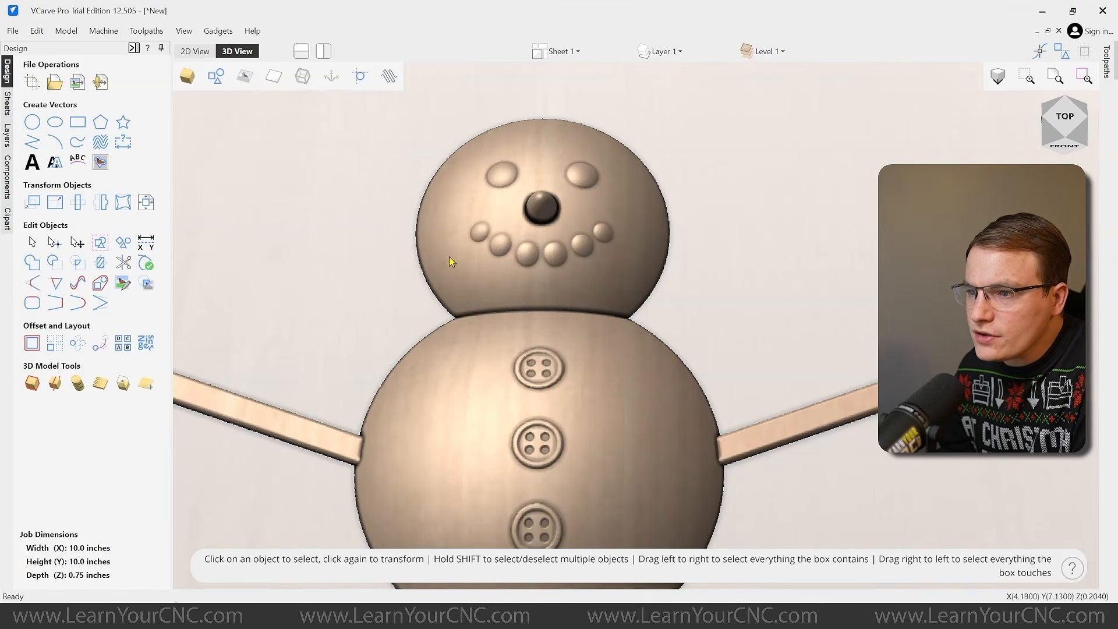
click(457, 210)
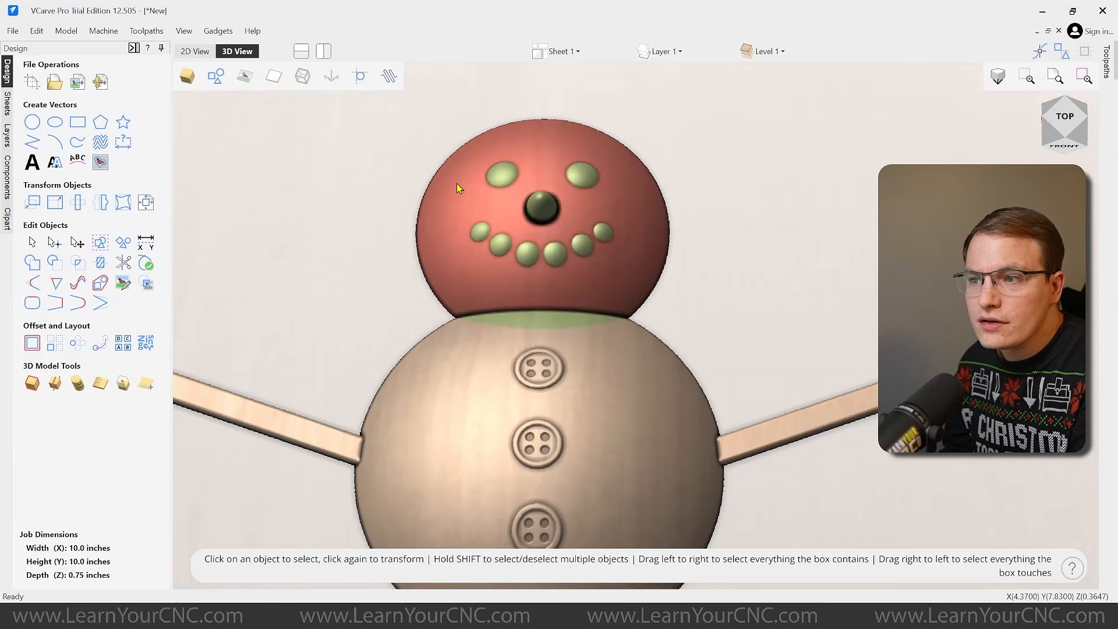
click(452, 210)
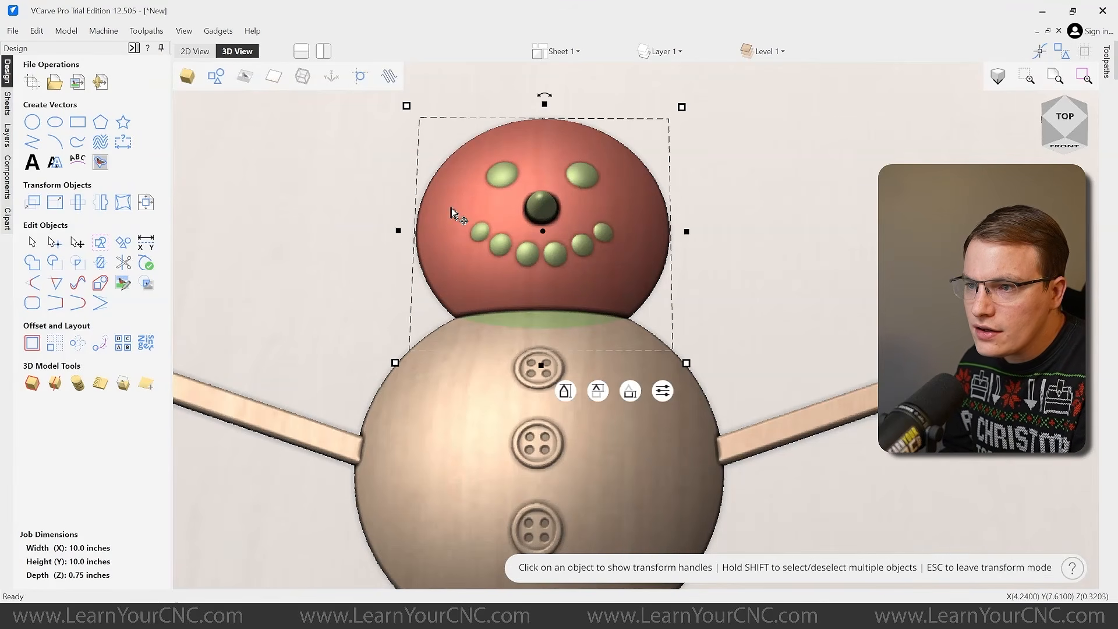
drag(450, 220, 718, 234)
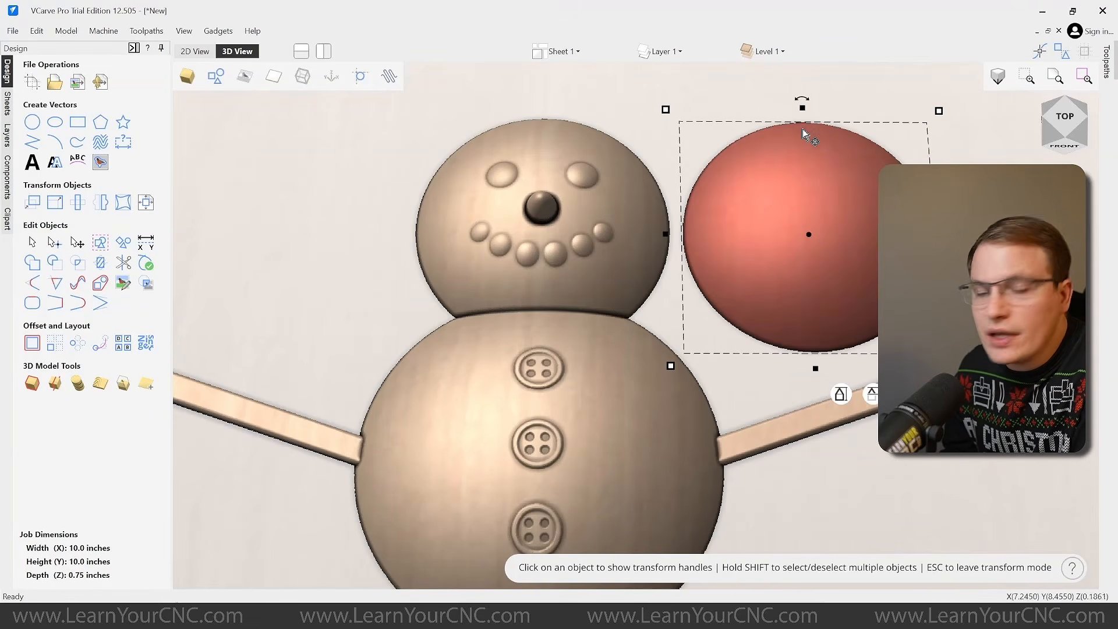
- Flatten the copied snowball into a narrow horizontal band and position it across the snowman's neck as a scarf
drag(802, 105, 571, 347)
click(838, 306)
click(588, 329)
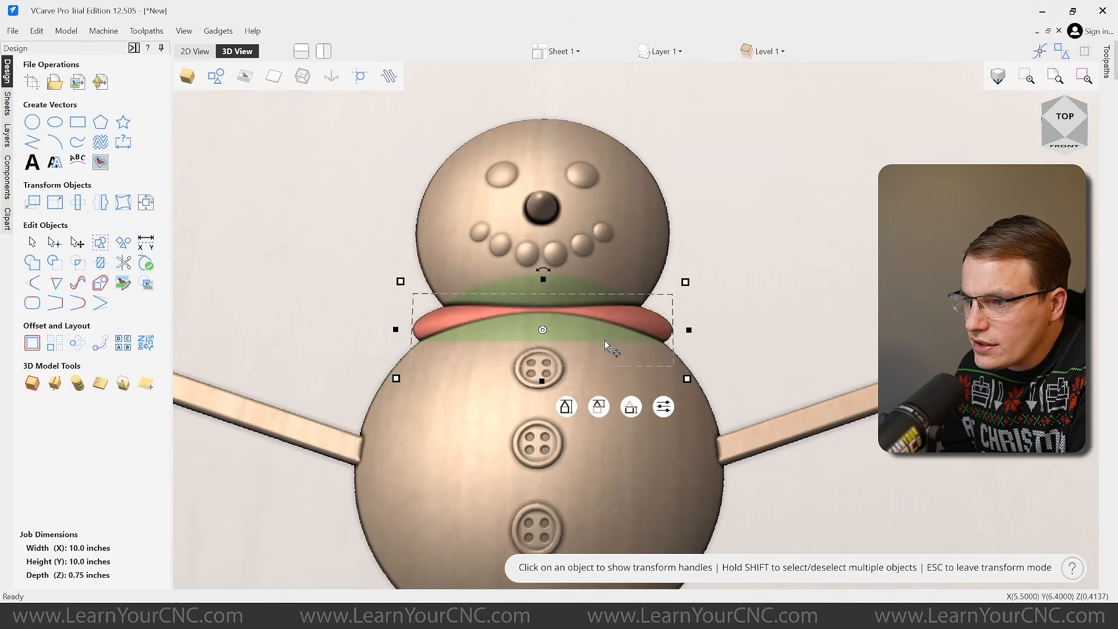
- Raise the neck band's shape height to about 0.53 inches and check it from other angles
mouse_move(560, 410)
drag(566, 409, 569, 384)
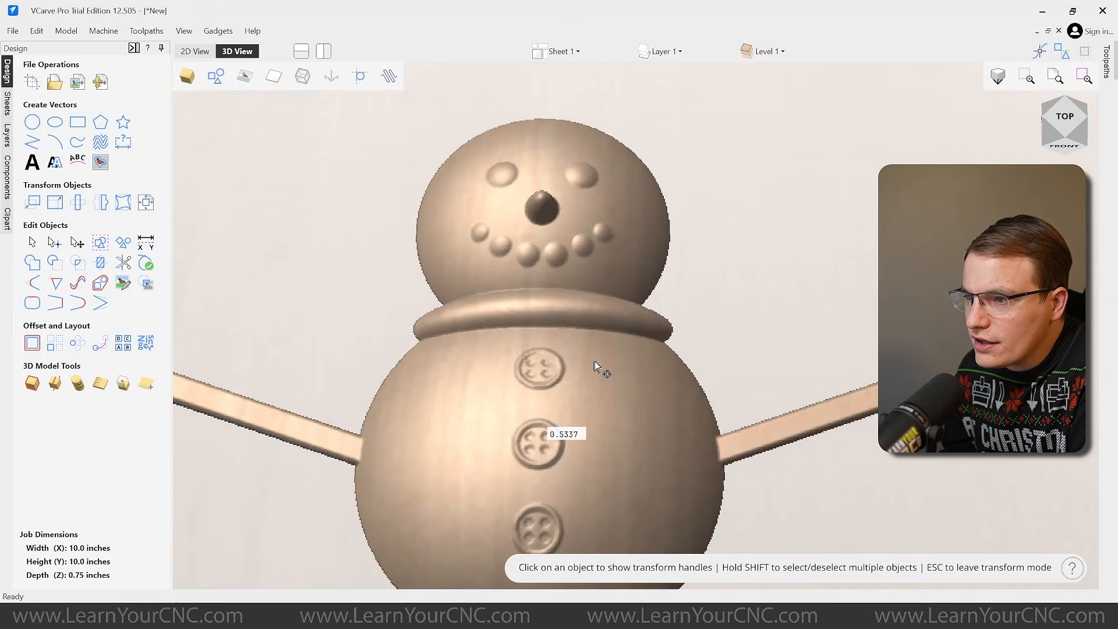
scroll(486, 309, up, 3)
click(810, 311)
drag(838, 315, 902, 329)
drag(753, 363, 601, 364)
scroll(631, 285, down, 4)
scroll(664, 336, up, 2)
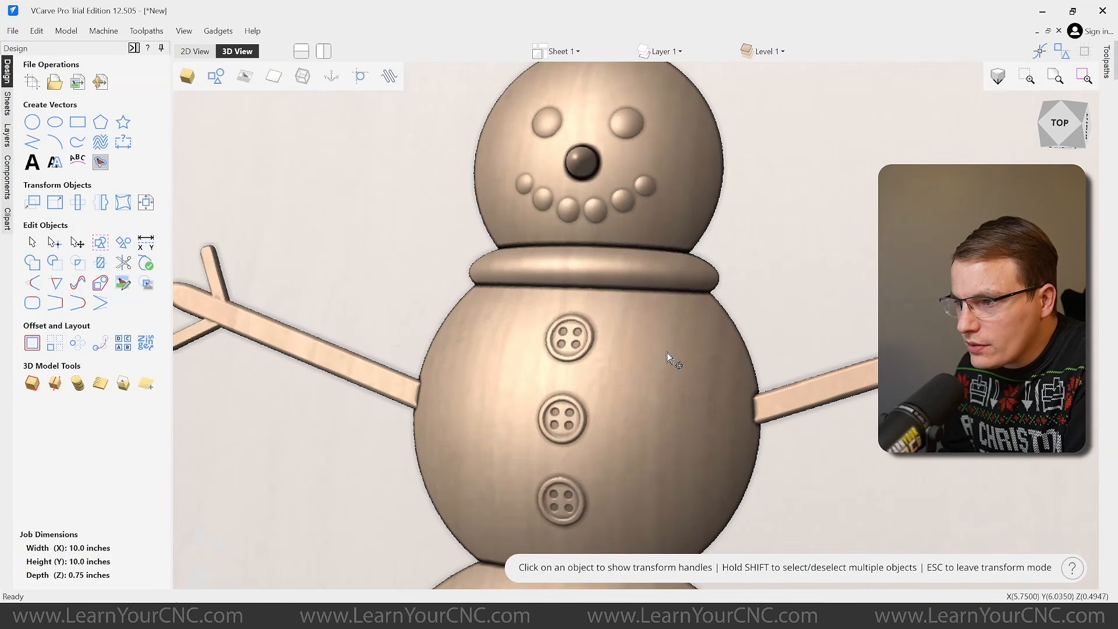
- Copy the lower twig of the snowman's arm and place the copy at the middle snowball's upper edge, below the scarf
middle_drag(871, 425, 714, 352)
click(858, 286)
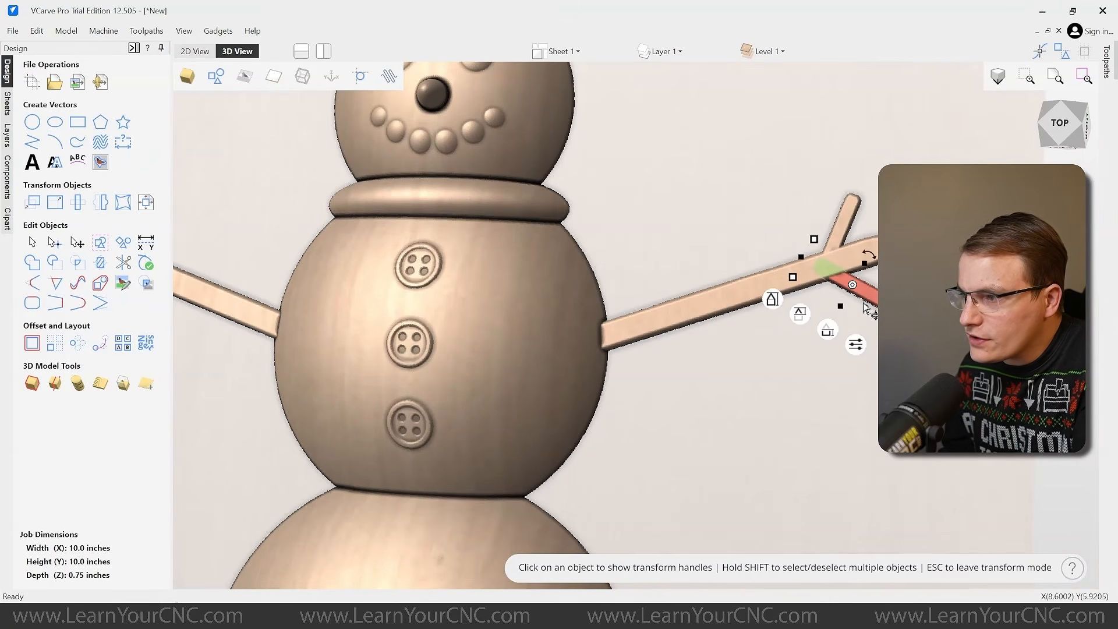
click(870, 300)
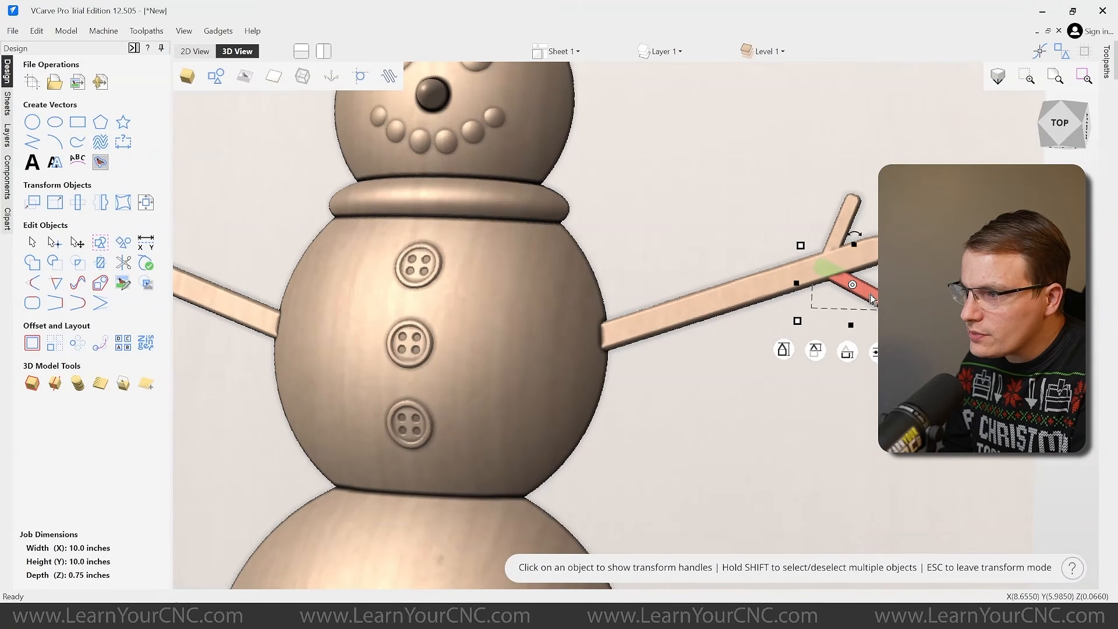
drag(873, 299, 618, 282)
click(611, 284)
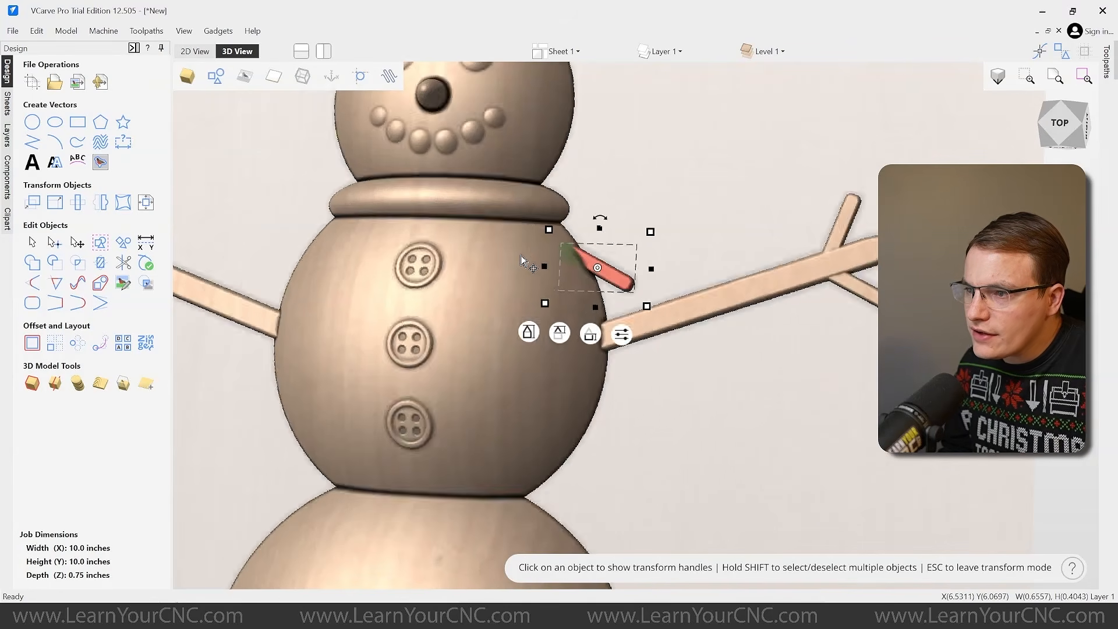
- Set the copied twig's combine mode to Add to previous components
scroll(527, 264, up, 2)
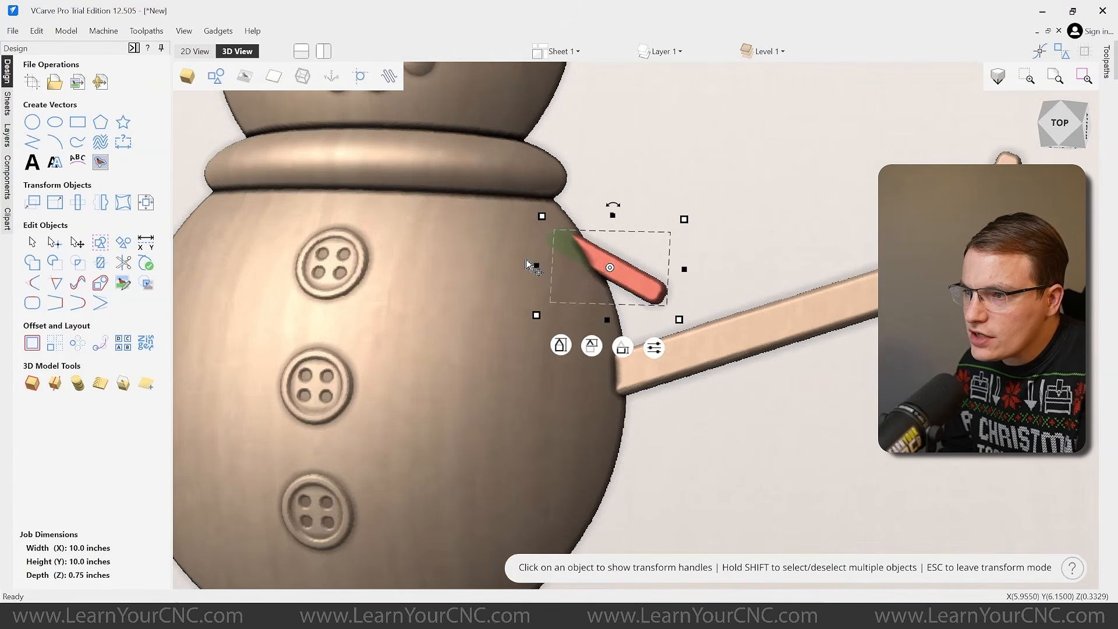
click(654, 348)
drag(677, 357, 615, 148)
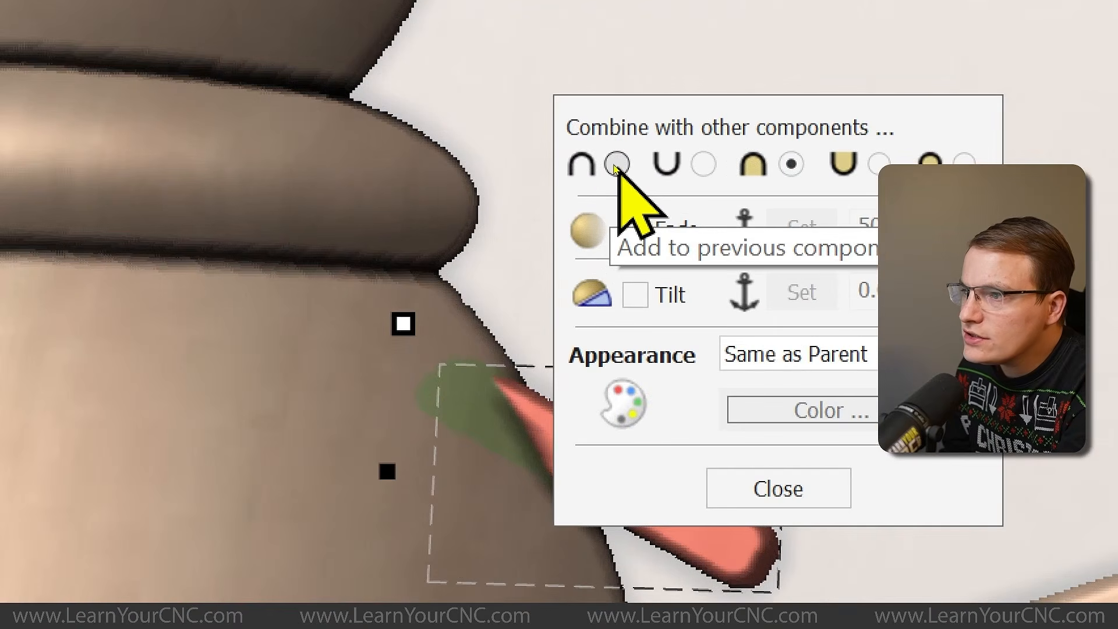
click(617, 164)
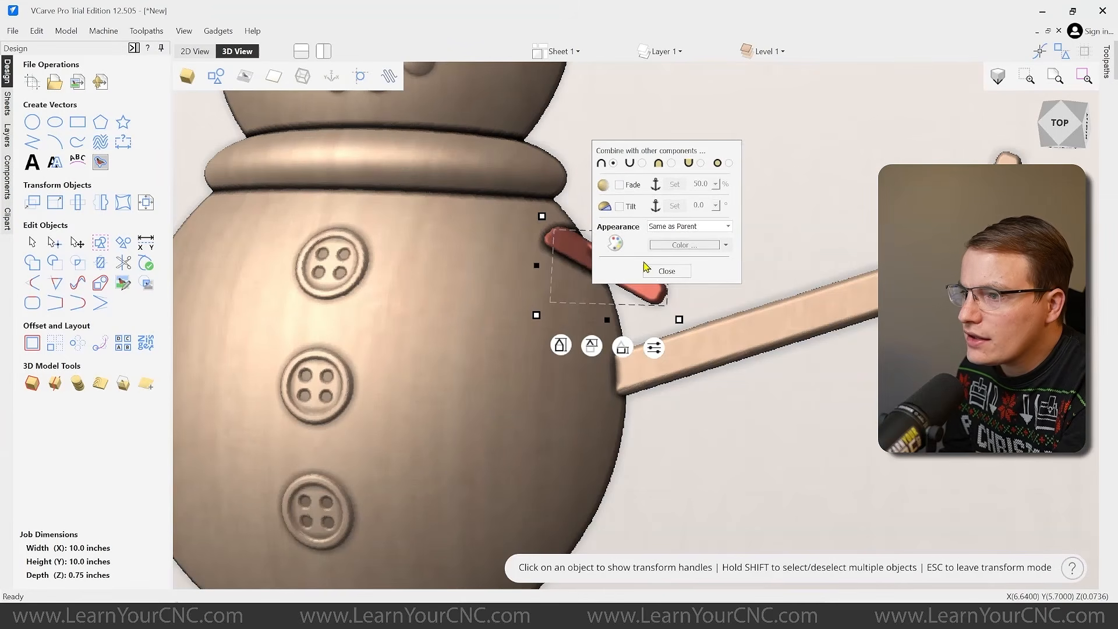
click(666, 270)
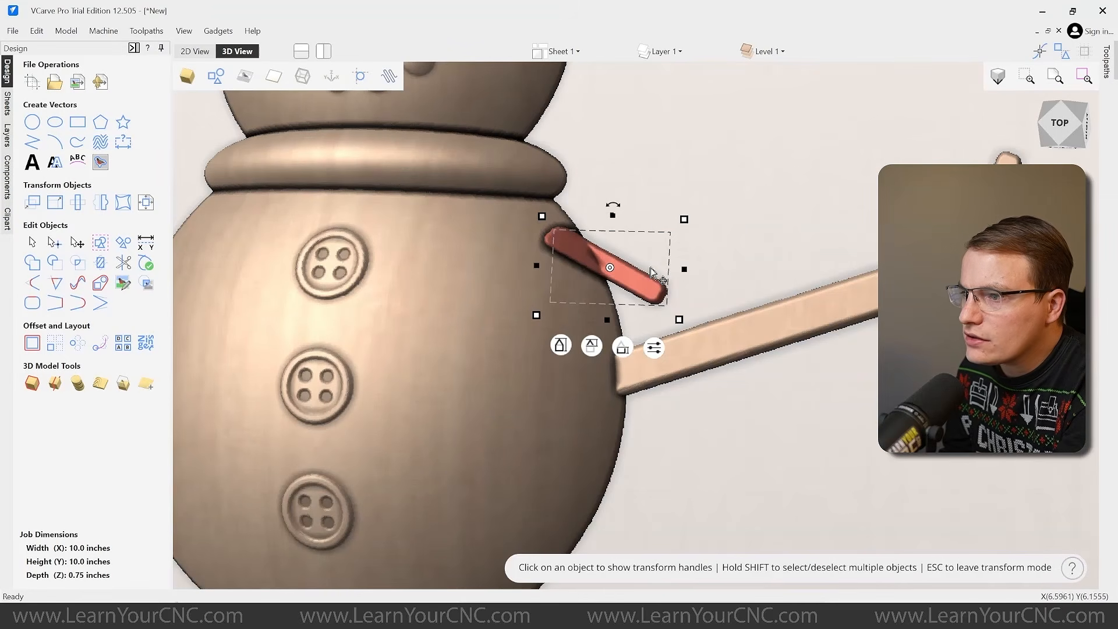
- Move the strip onto the middle snowball's front, make it larger and steeper, and overlap its upper end with the scarf
drag(640, 289, 521, 308)
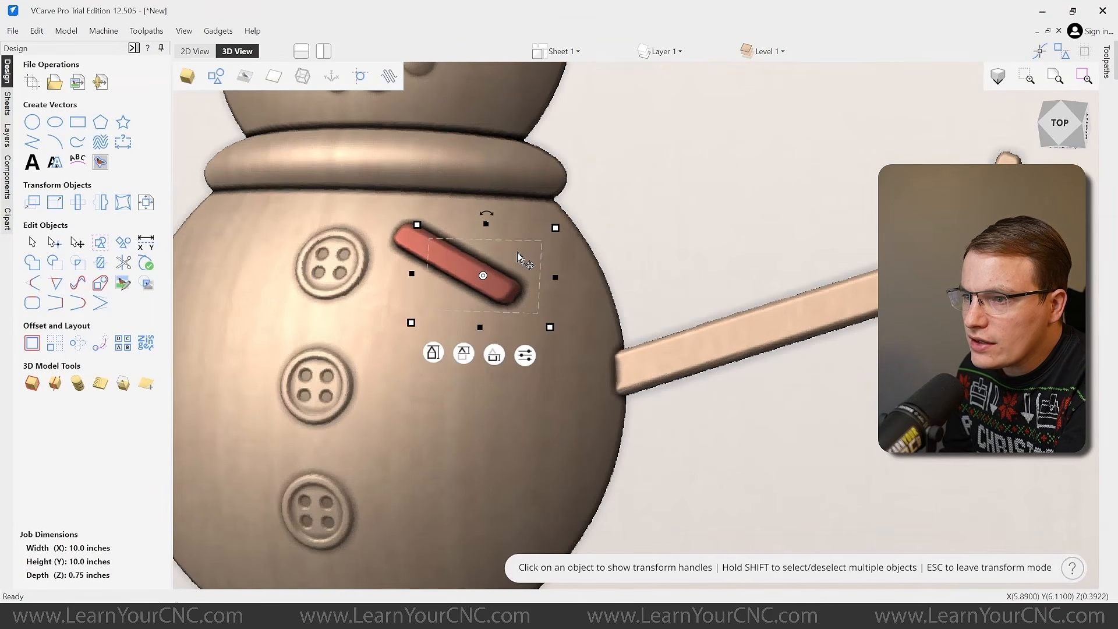
drag(487, 215, 517, 222)
mouse_move(536, 276)
mouse_down()
mouse_move(562, 274)
mouse_move(588, 236)
mouse_up()
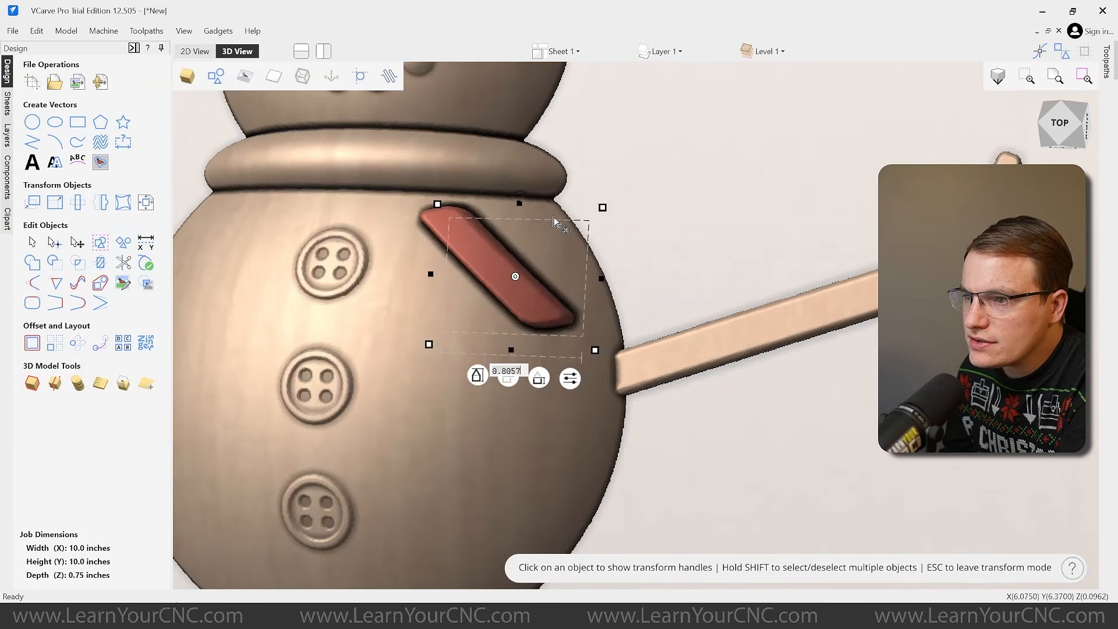
drag(511, 291, 503, 268)
- Examine how the strip sits on the scarf and the middle snowball from several angles, highlighting each component
scroll(522, 291, down, 3)
scroll(613, 322, up, 3)
drag(612, 303, 643, 294)
drag(772, 284, 832, 272)
scroll(547, 249, up, 3)
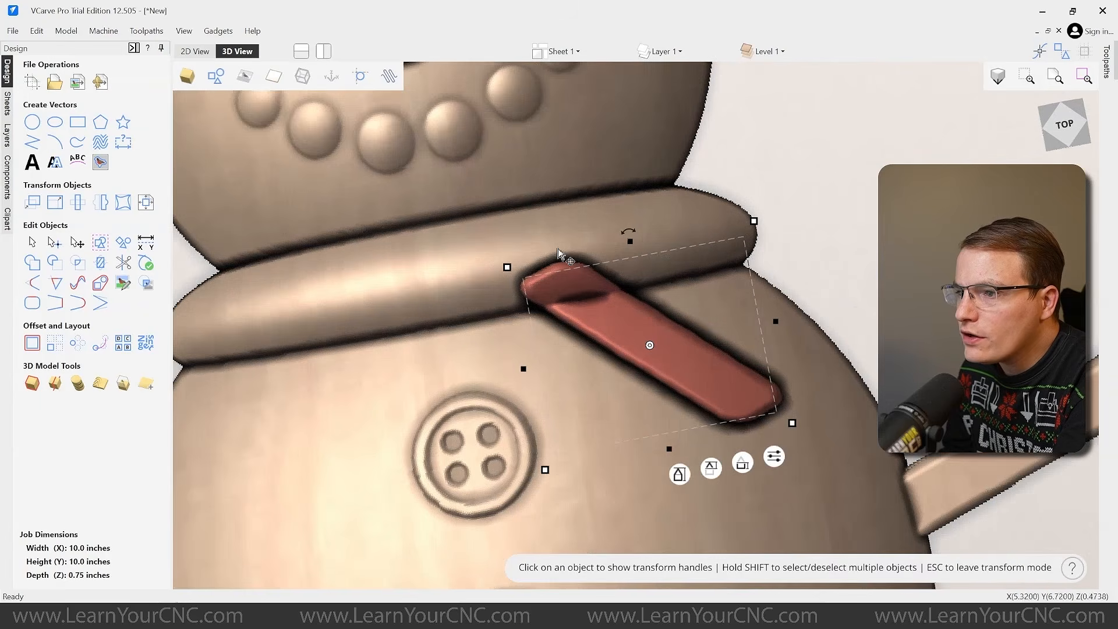
scroll(531, 271, up, 2)
drag(638, 388, 630, 267)
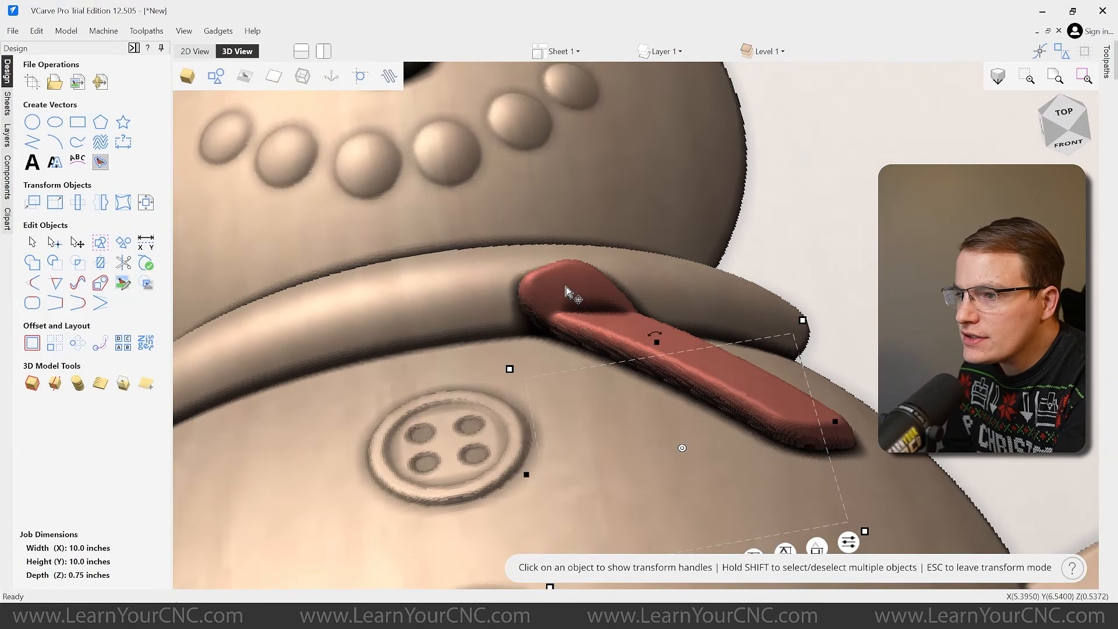
click(508, 277)
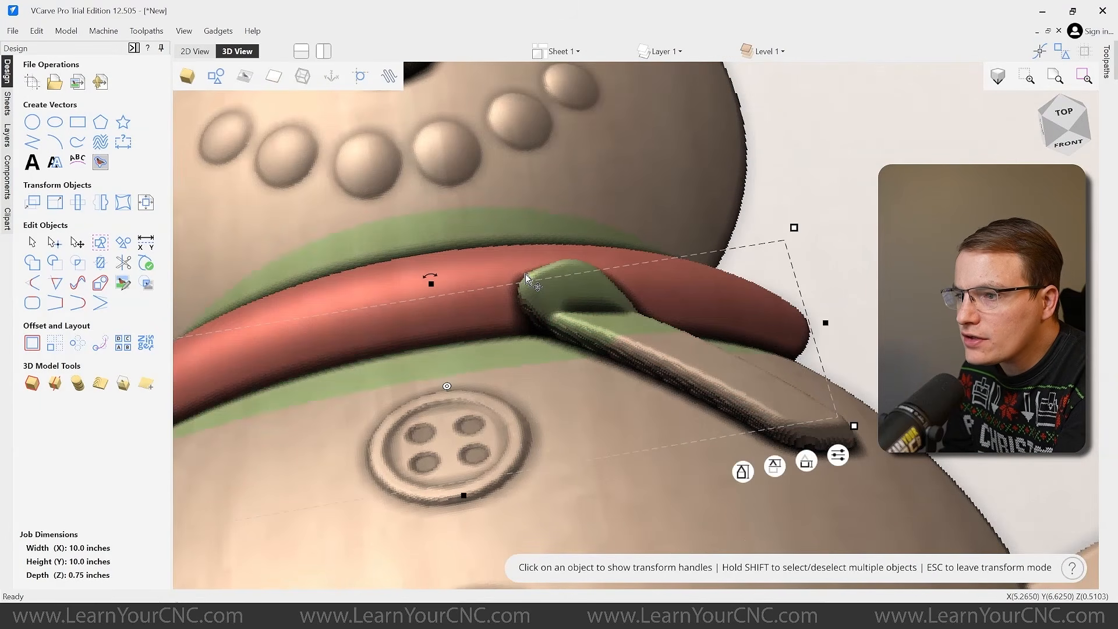
click(841, 353)
click(617, 333)
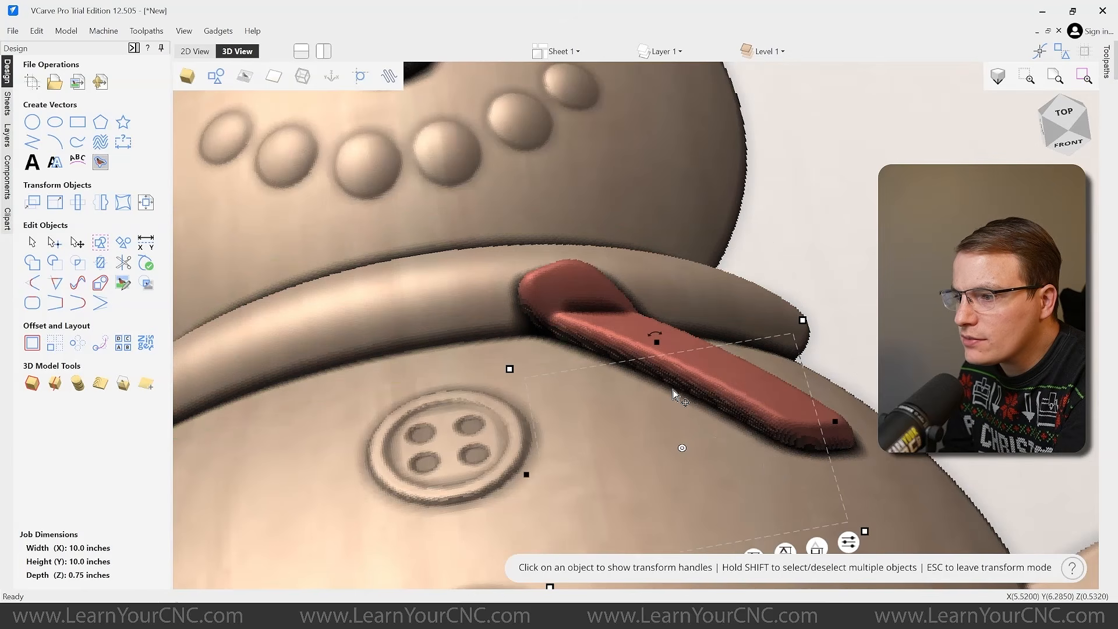
click(655, 479)
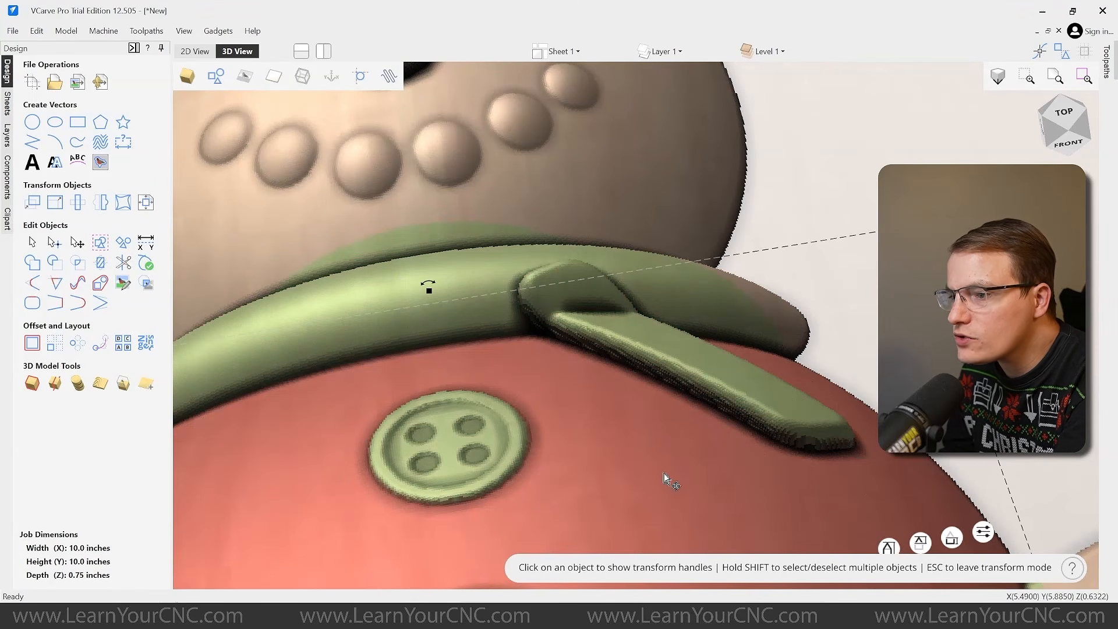
click(870, 337)
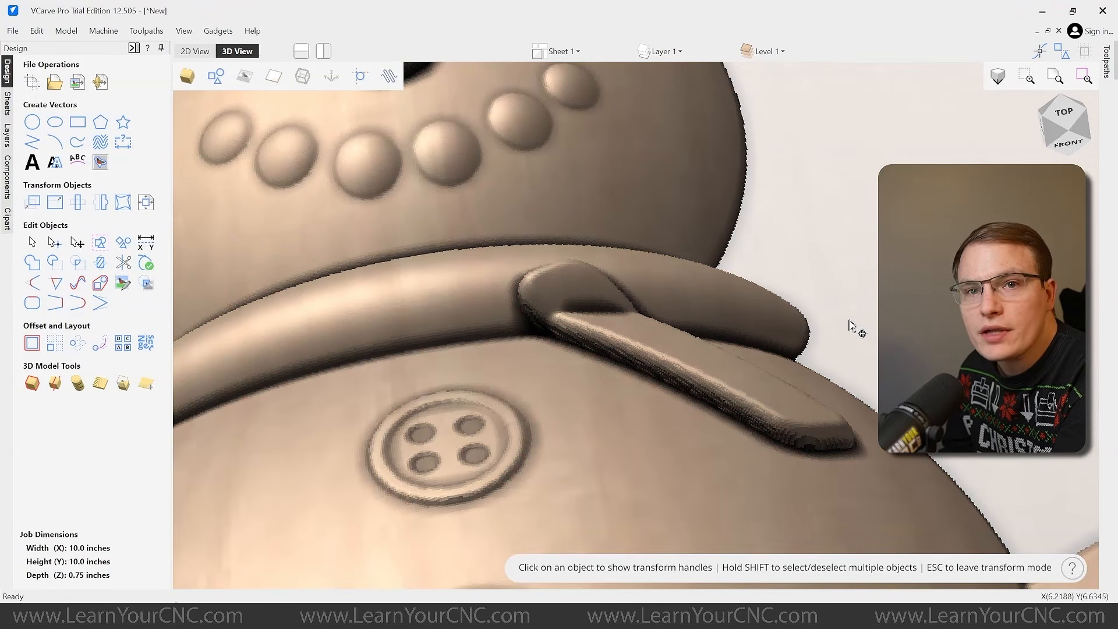
drag(932, 327, 827, 312)
- Rename the neck band component in the Level 1 component list as Scarf
click(769, 51)
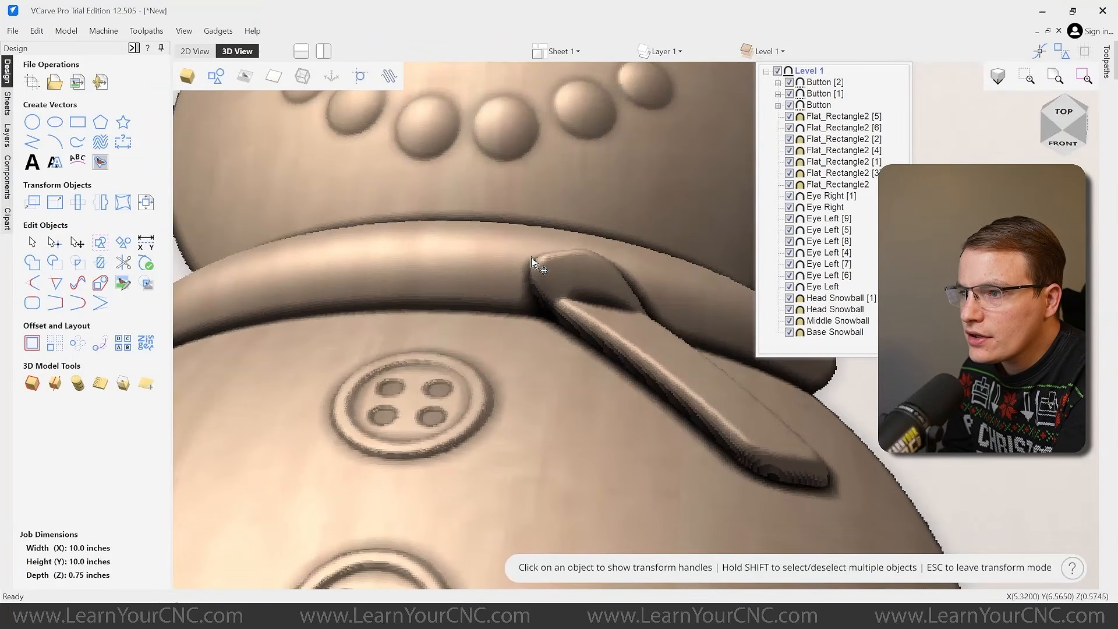
click(487, 262)
click(504, 268)
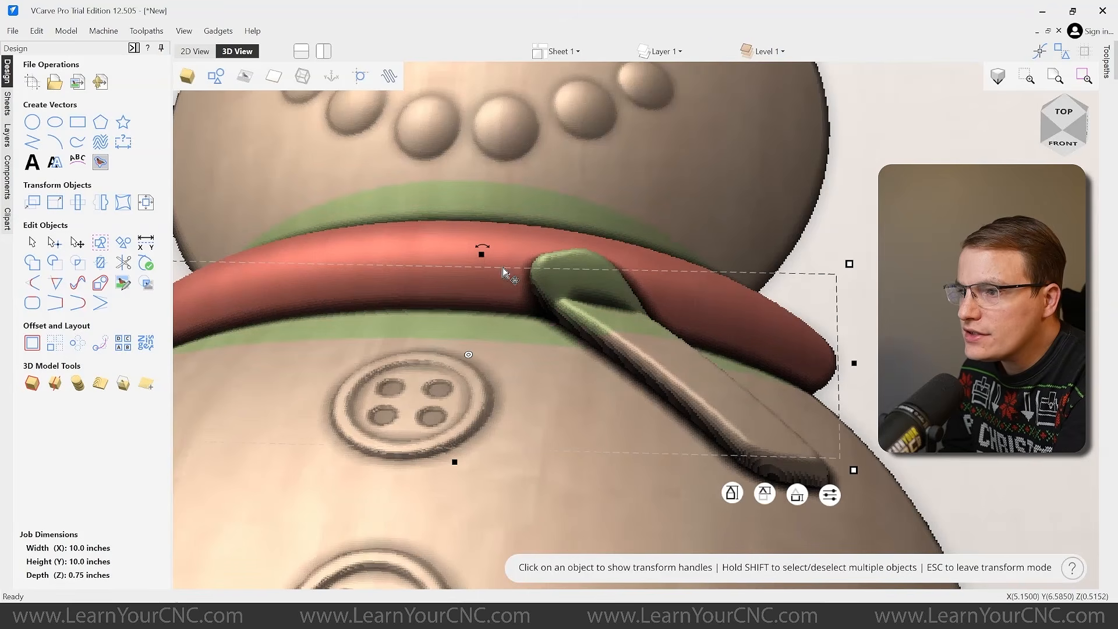
click(782, 52)
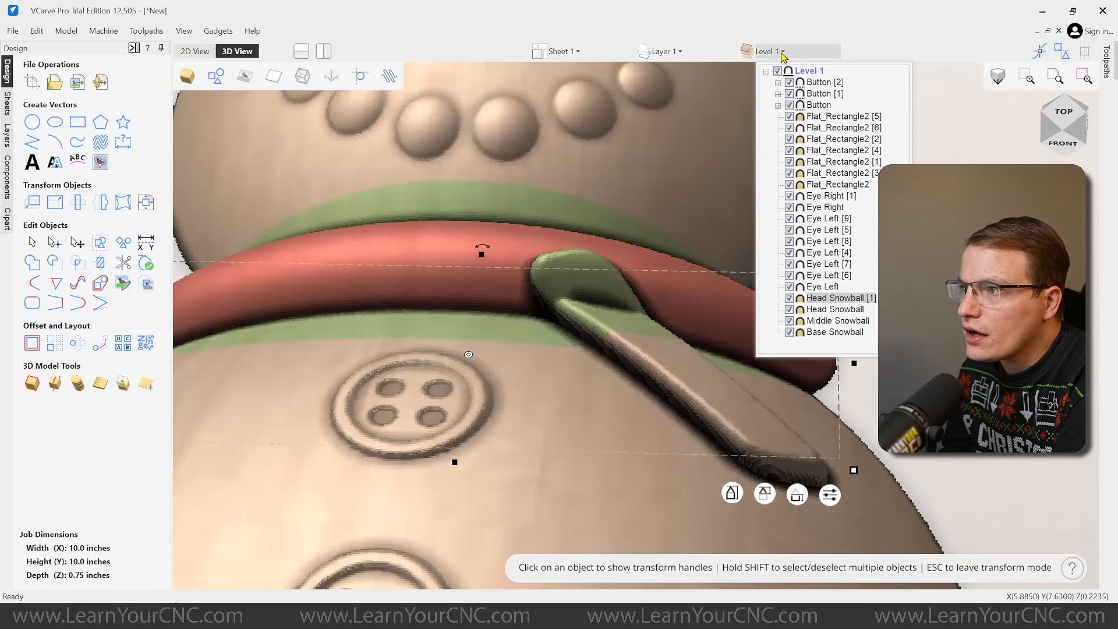
right_click(831, 299)
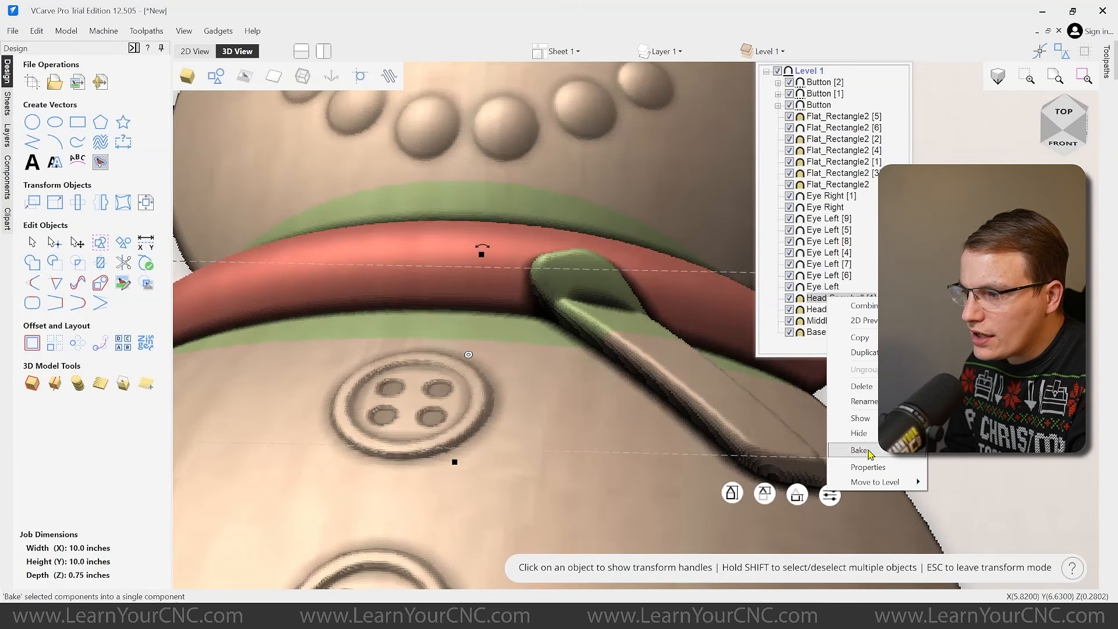
click(865, 402)
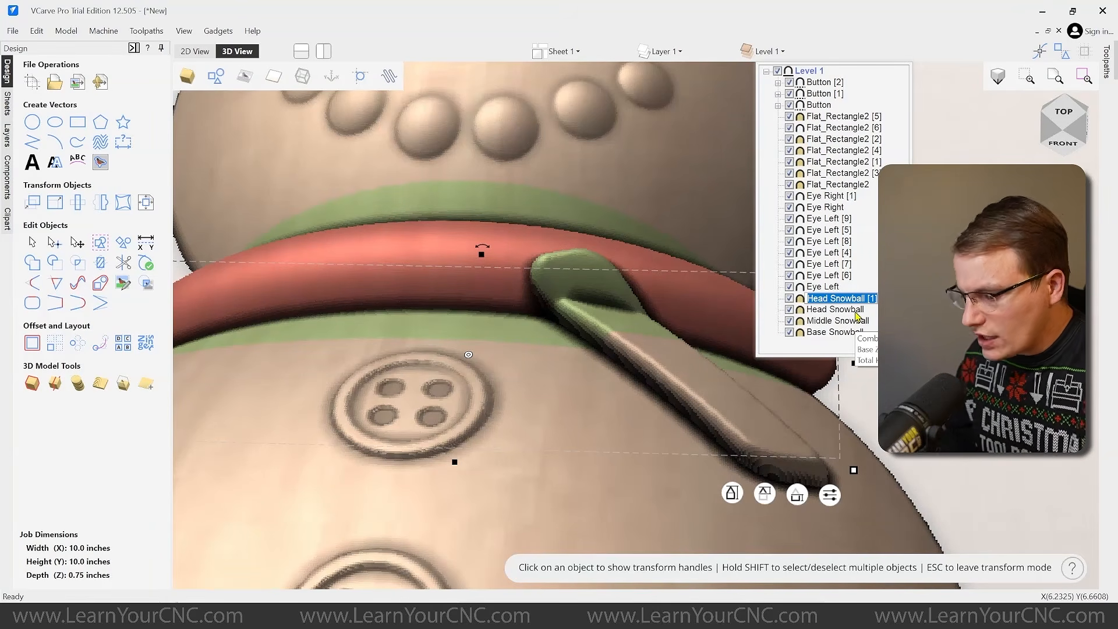
text(Scarf)
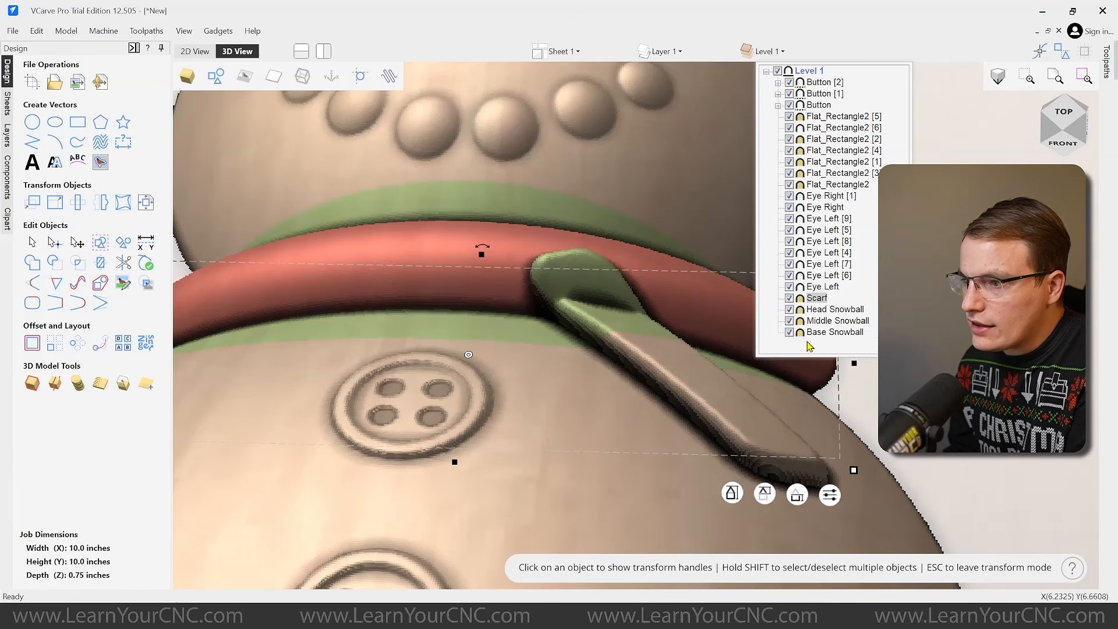
- Rename the hanging strip's component in the Level 1 component list as Scarf Drop
click(695, 391)
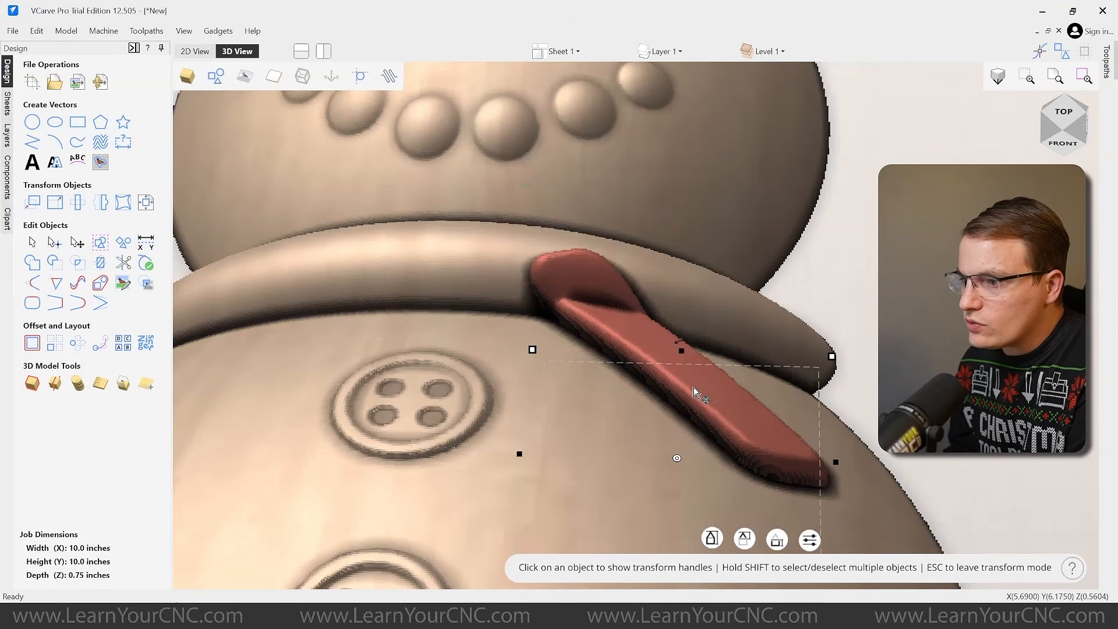
click(768, 50)
right_click(827, 130)
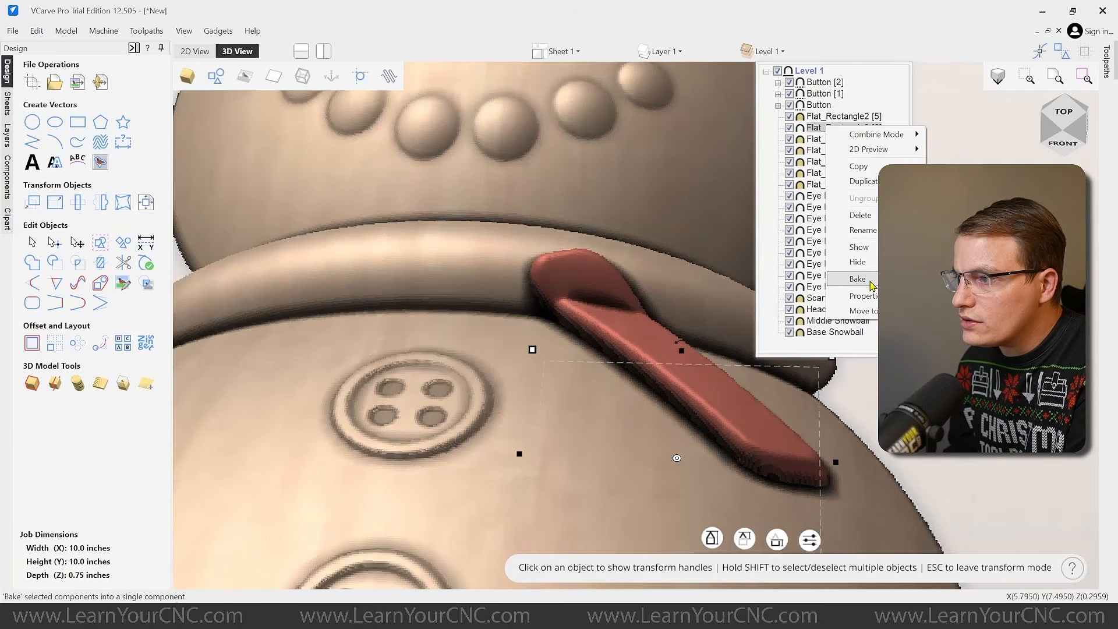
click(871, 231)
text(Scarf Drop)
key(Return)
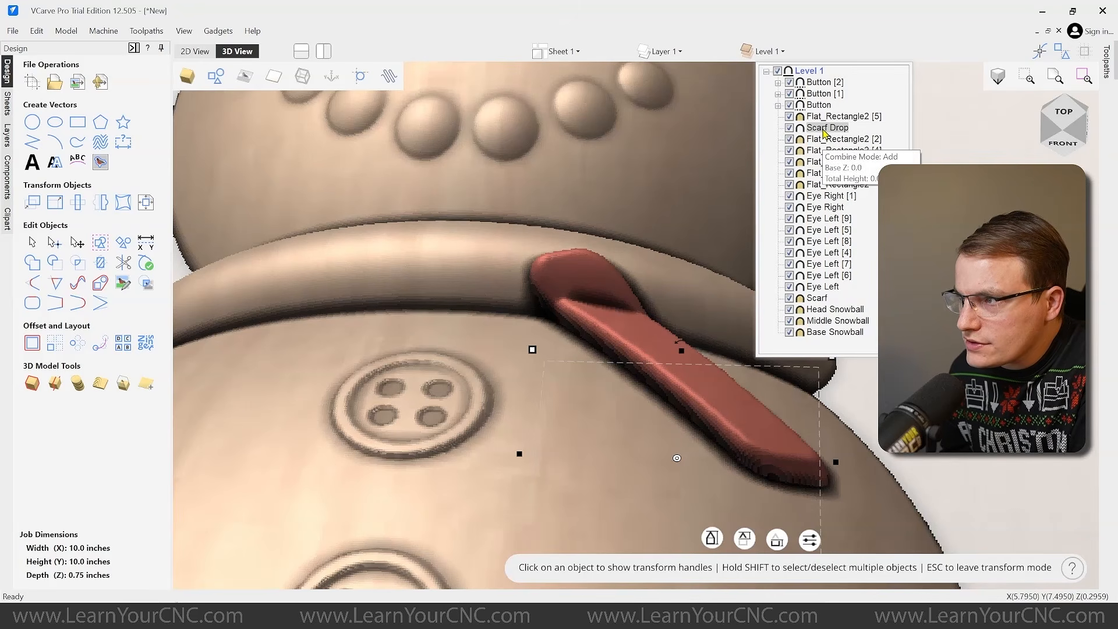
- Move Scarf Drop directly above Scarf in the component order and highlight the scarf parts and Middle Snowball to check the stacking
click(824, 299)
drag(827, 128, 822, 292)
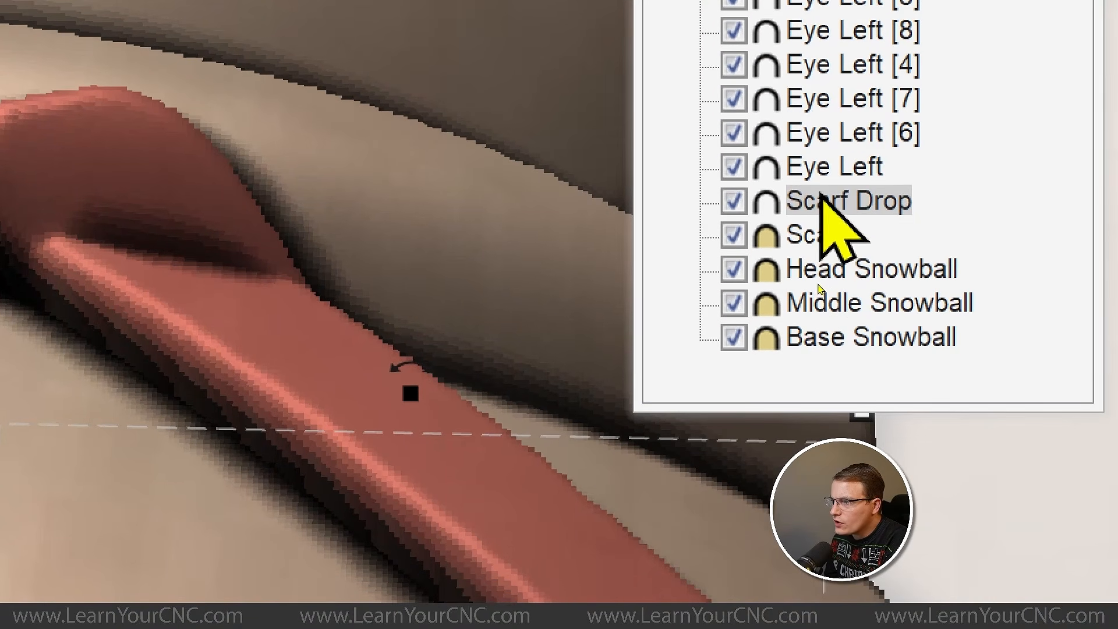
click(818, 236)
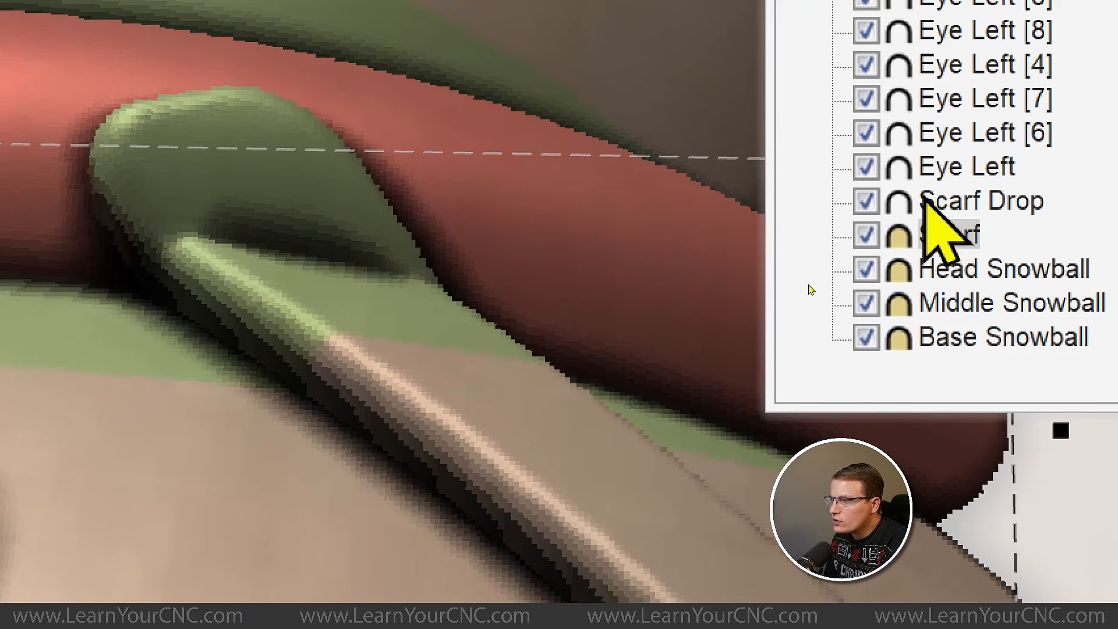
click(946, 201)
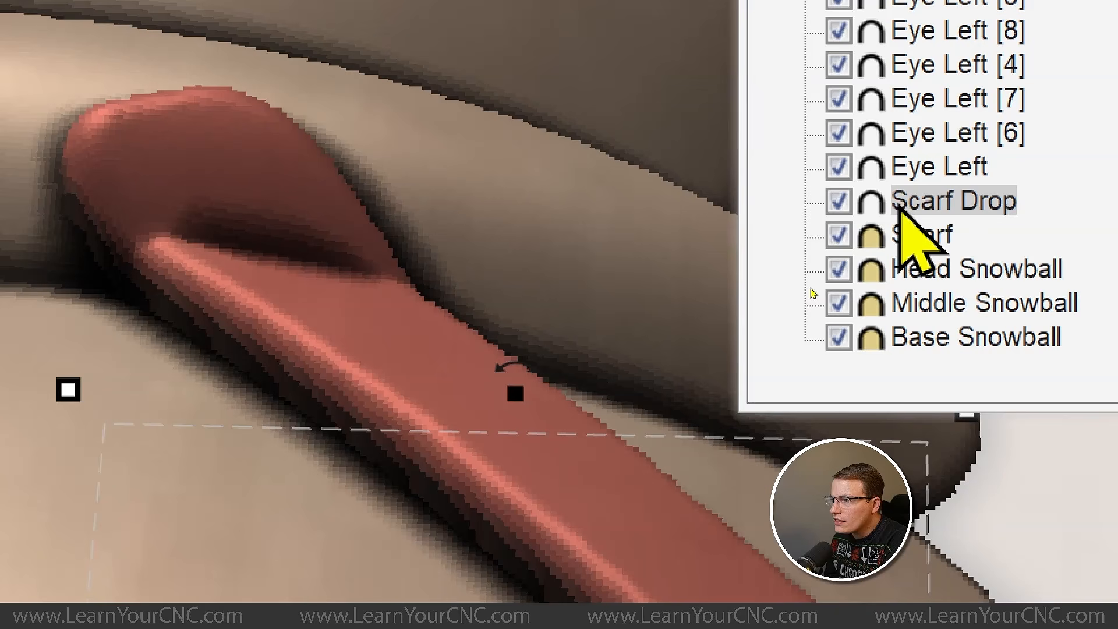
click(903, 303)
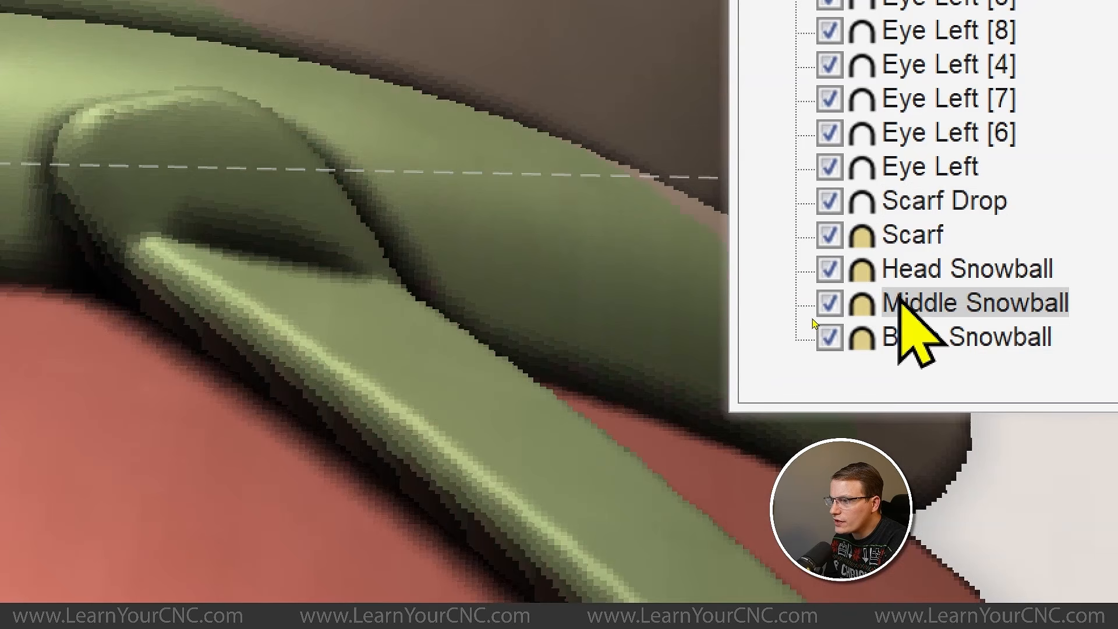
- Highlight Scarf Drop, Scarf and the three snowball components in turn to check their stacking order
click(912, 201)
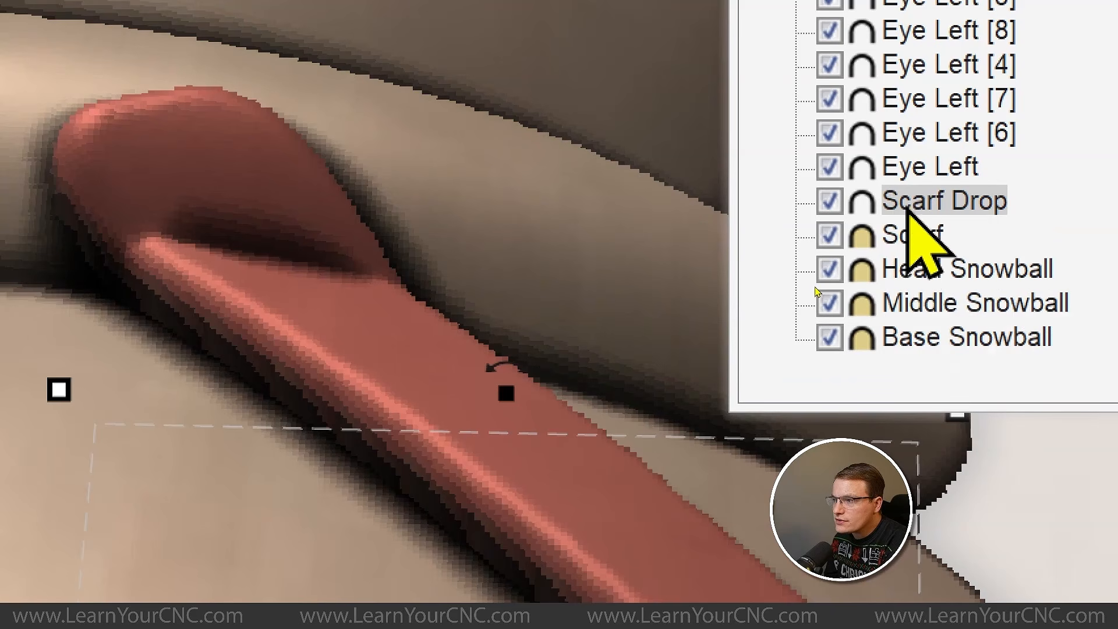
mouse_move(882, 202)
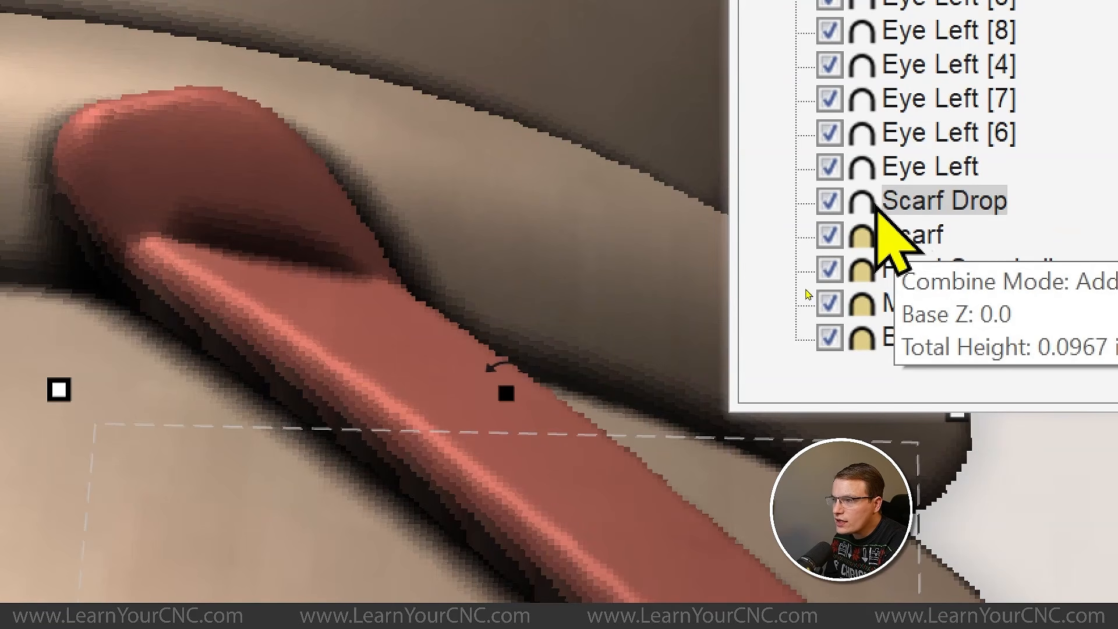
click(901, 240)
click(906, 271)
click(906, 305)
click(906, 339)
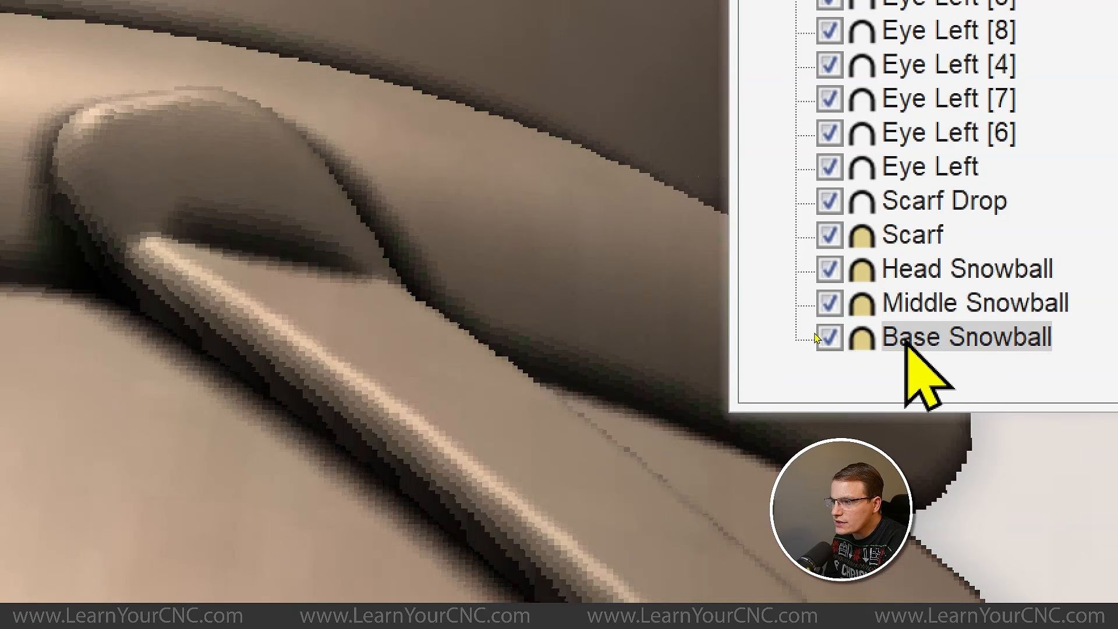
click(906, 204)
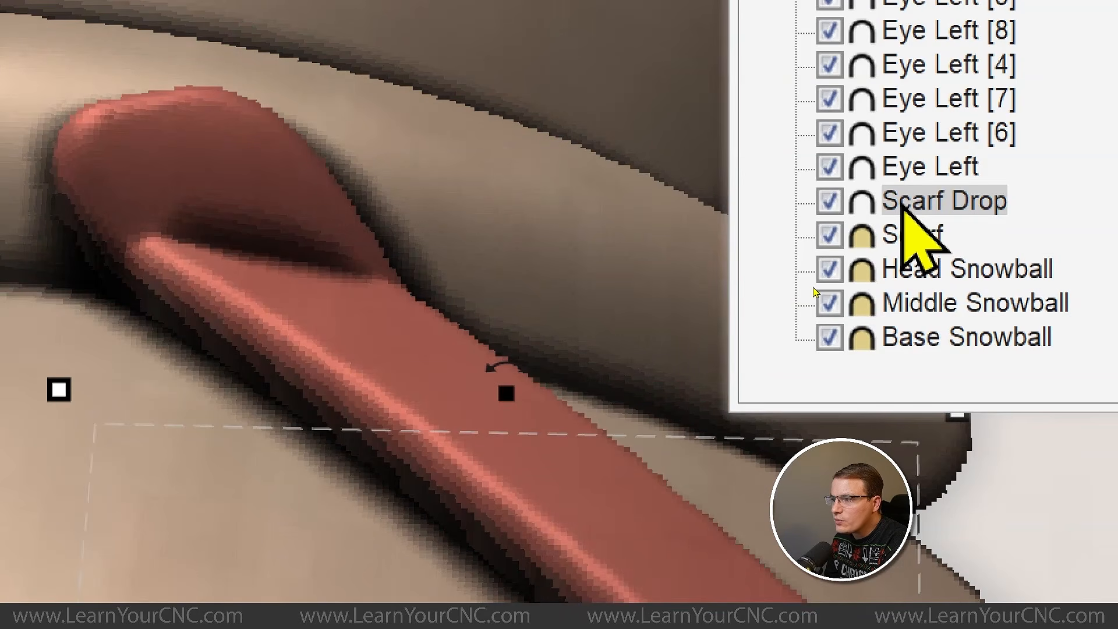
- Move Scarf Drop below Scarf and Head Snowball in the component order, directly above Middle Snowball, and highlight its neighbours
drag(901, 202, 903, 246)
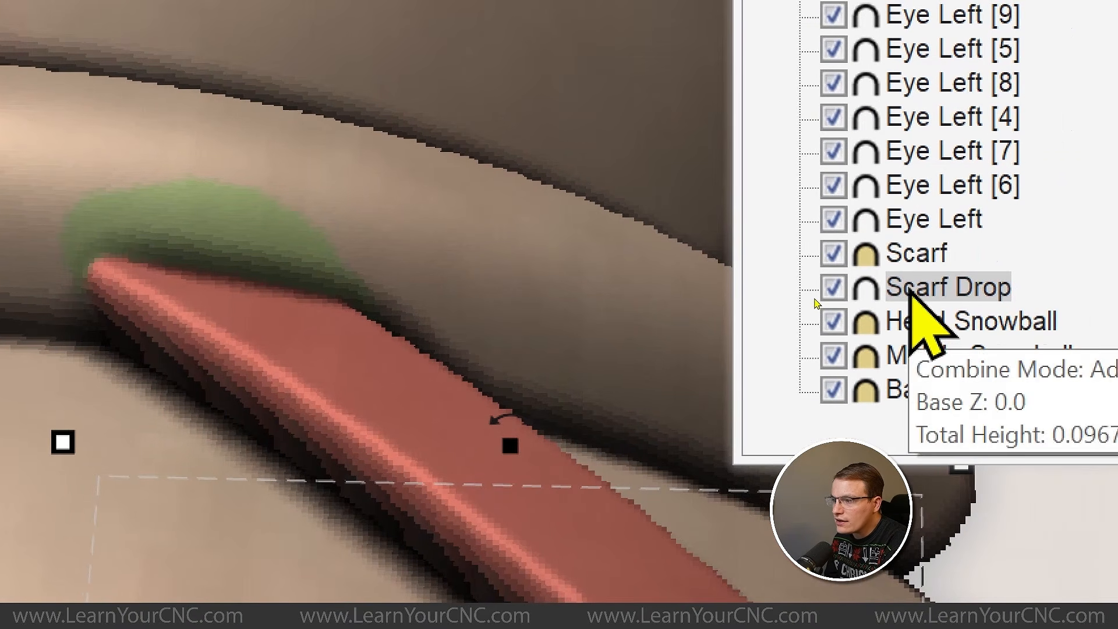
click(918, 326)
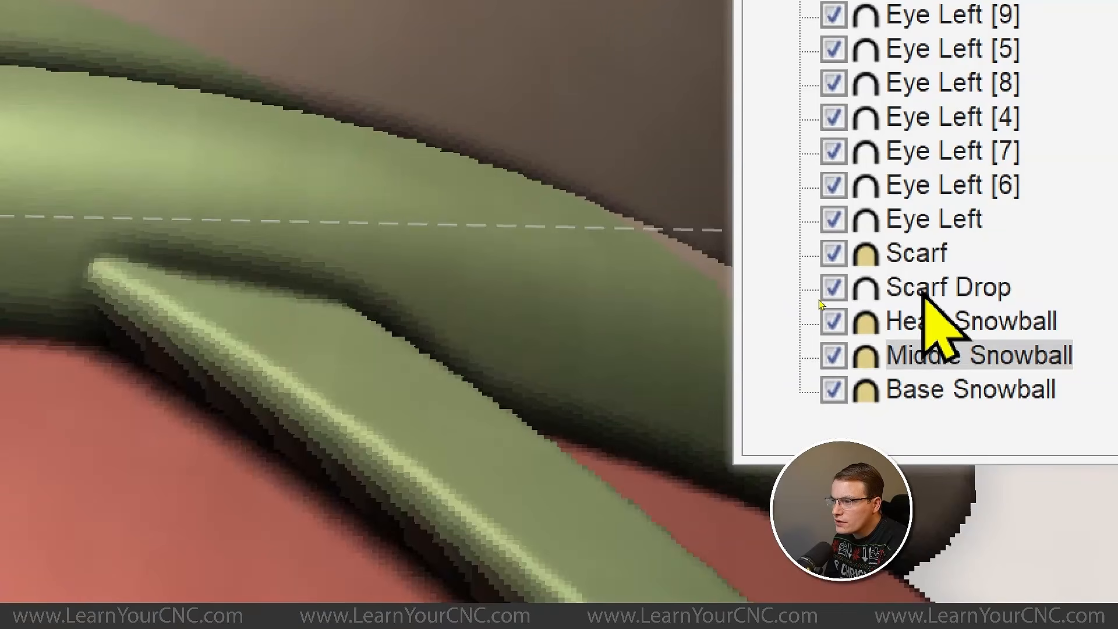
click(926, 295)
drag(925, 294, 908, 347)
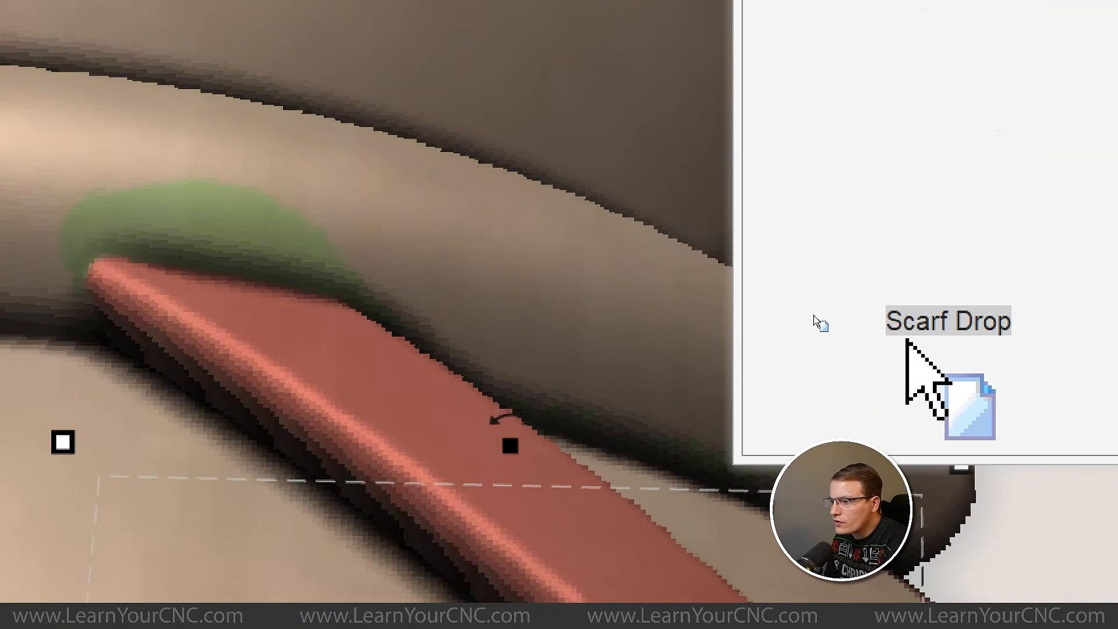
click(916, 356)
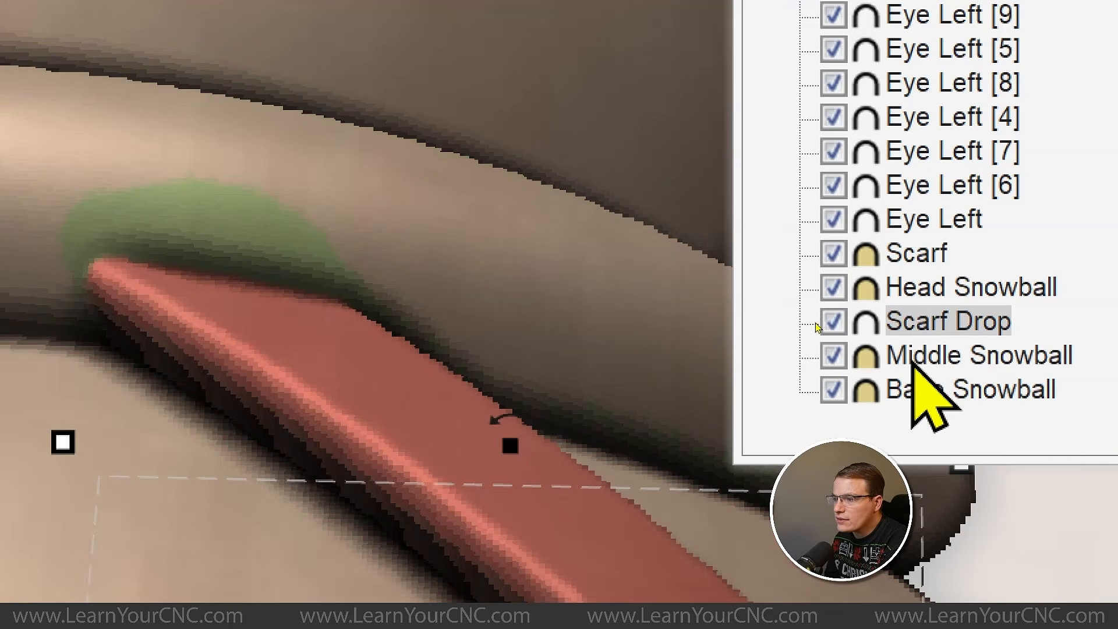
click(920, 287)
click(908, 254)
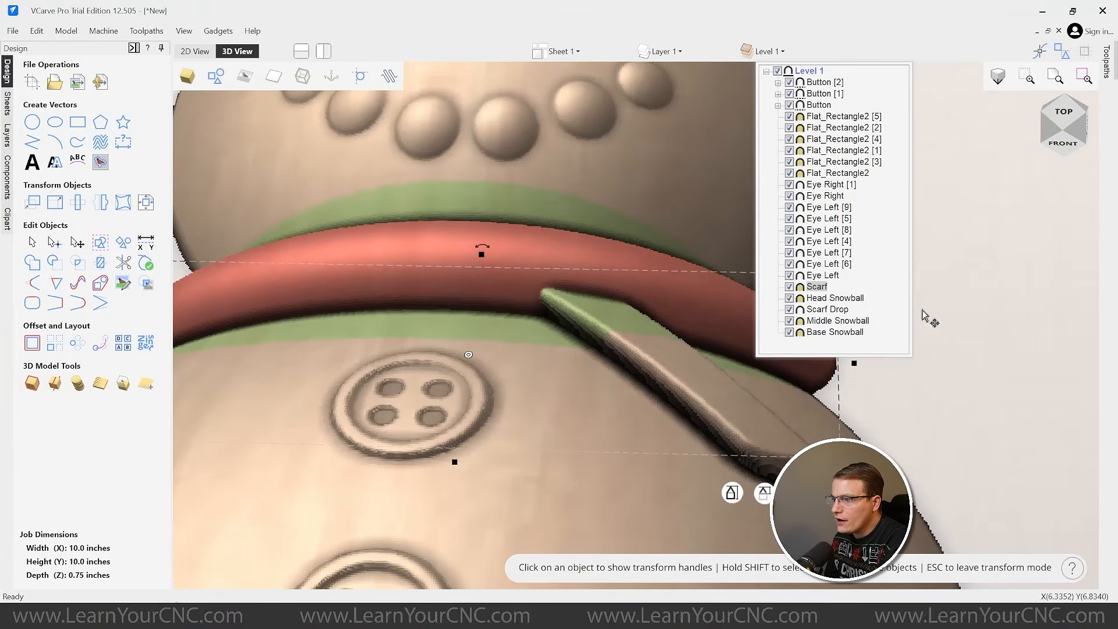
- Examine how the hanging scarf strip emerges from under the neck band and sits on the middle snowball
click(926, 318)
drag(736, 295, 693, 358)
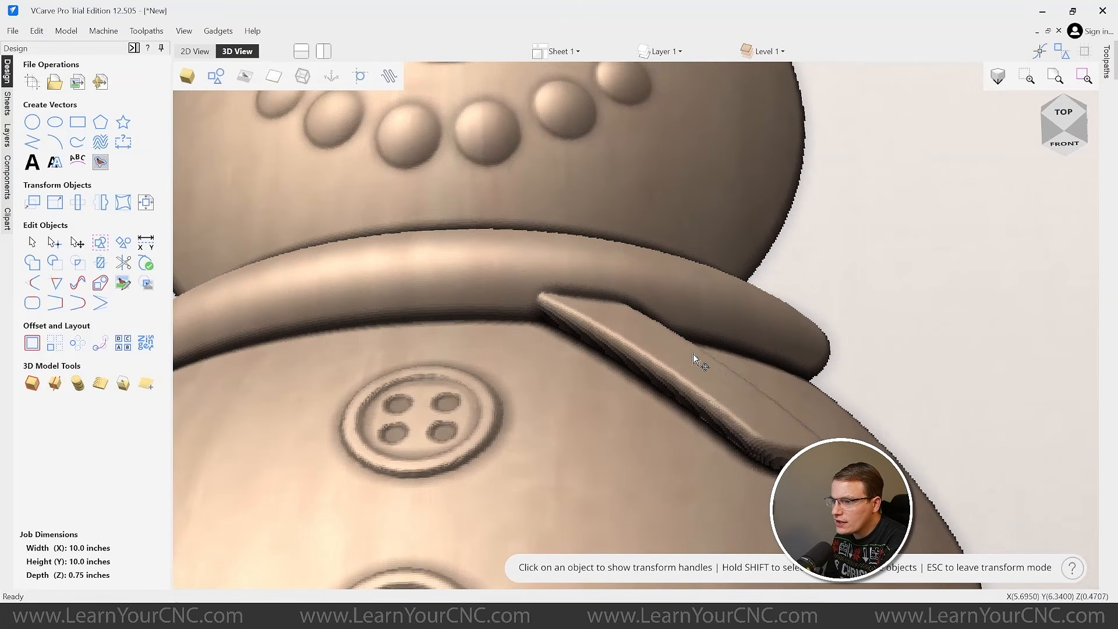
click(669, 348)
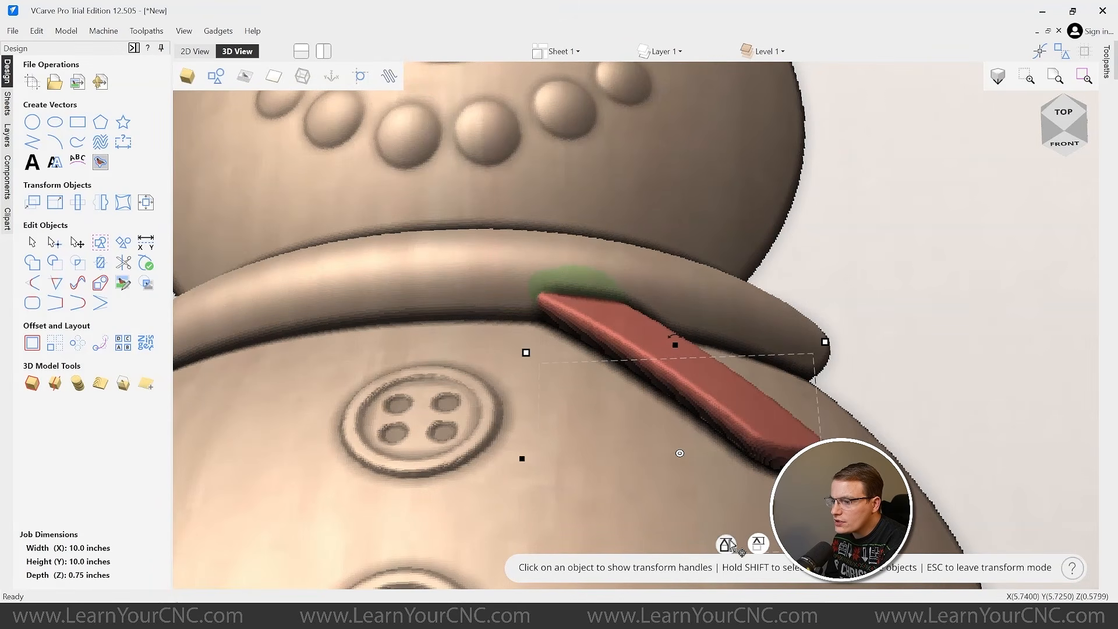
drag(735, 550, 710, 543)
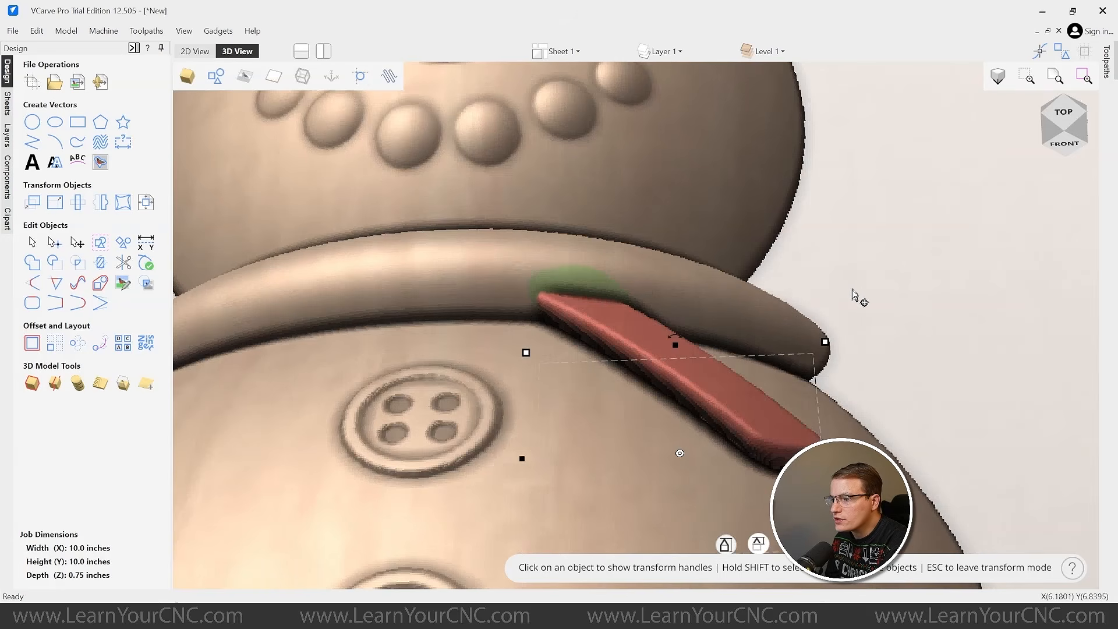
click(852, 290)
scroll(686, 205, down, 5)
drag(691, 156, 724, 199)
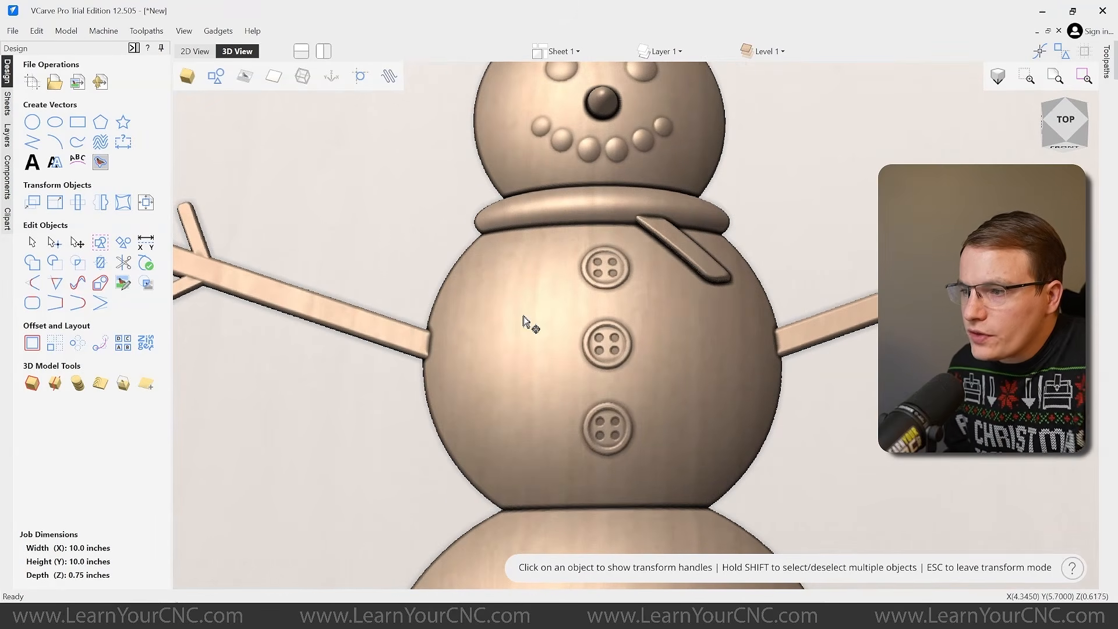
- Copy the neck scarf component straight up onto the top of the head as a hat brim
scroll(523, 318, down, 3)
scroll(544, 242, up, 4)
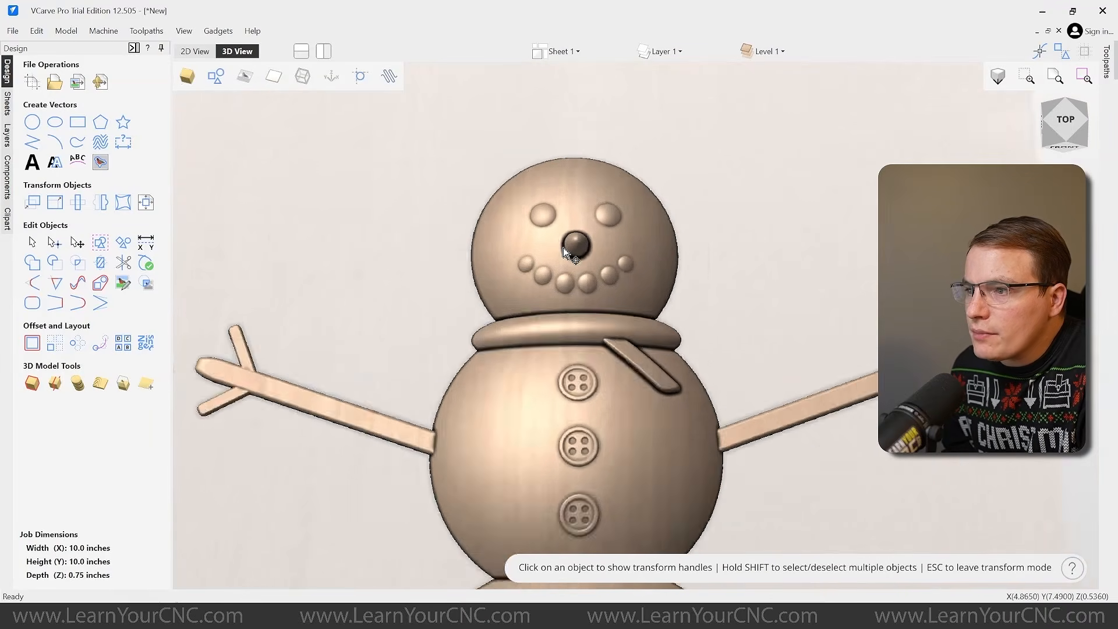
scroll(610, 215, up, 2)
scroll(667, 314, down, 3)
scroll(707, 309, up, 4)
click(584, 430)
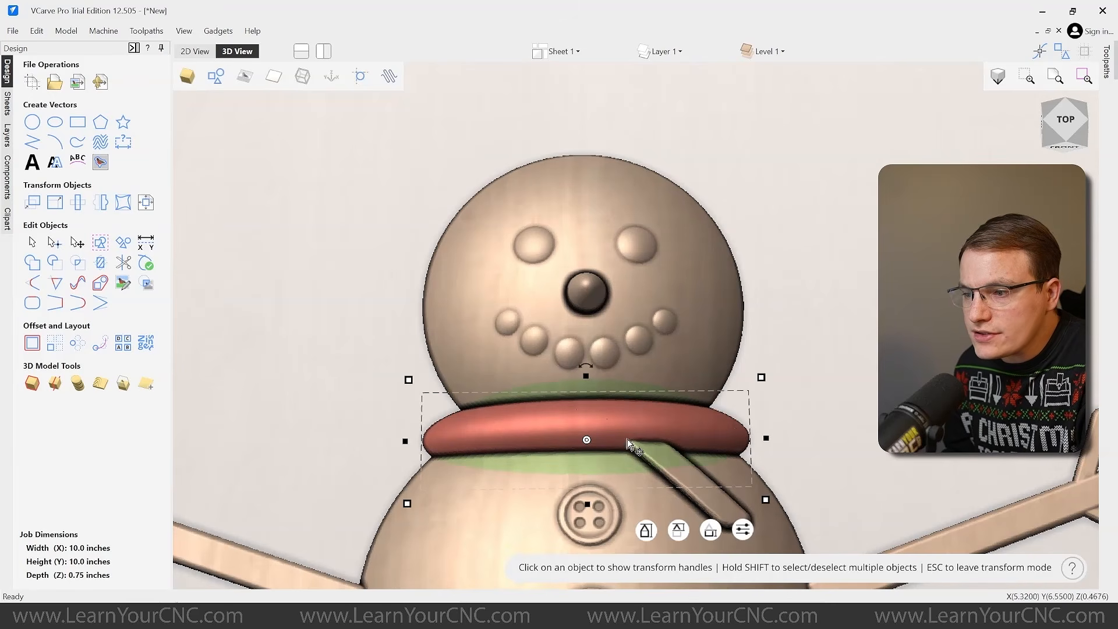
ctrl+drag(606, 415, 579, 182)
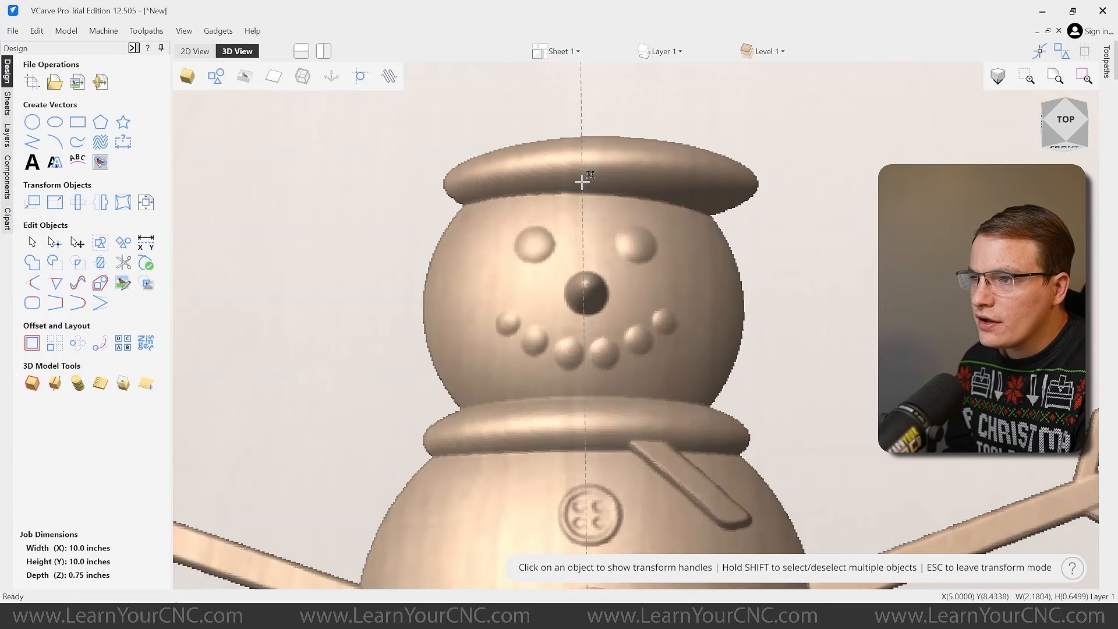
- Rotate the hat brim to about 348.6 degrees, reposition it slightly lower on the head and set its height to about 0.4739 inches
click(720, 220)
scroll(731, 239, up, 3)
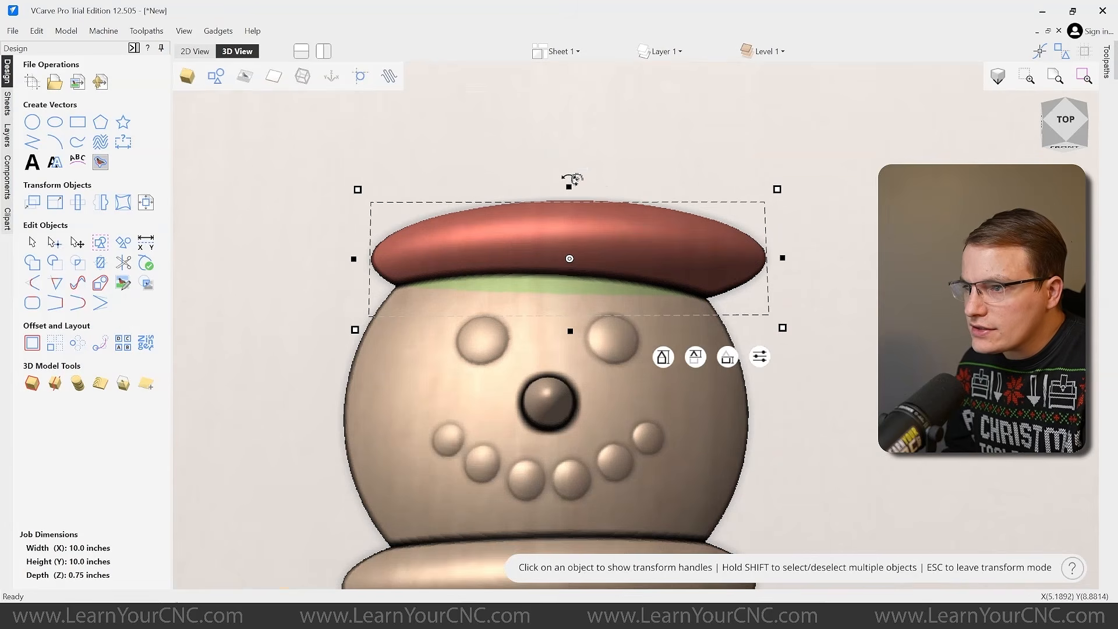
drag(568, 177, 593, 198)
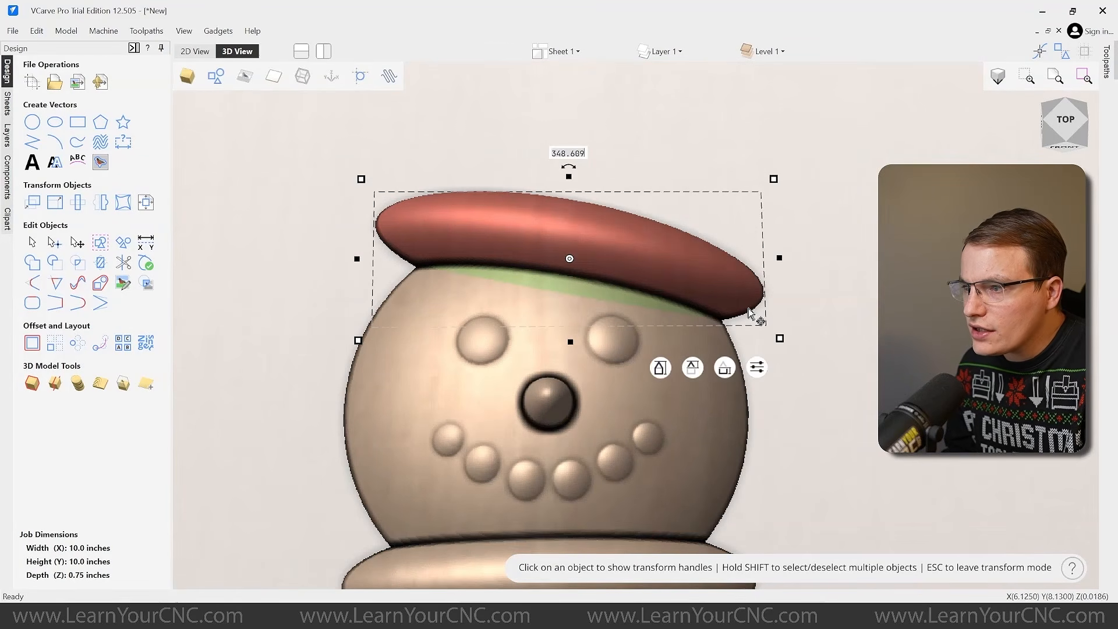
drag(680, 285, 686, 303)
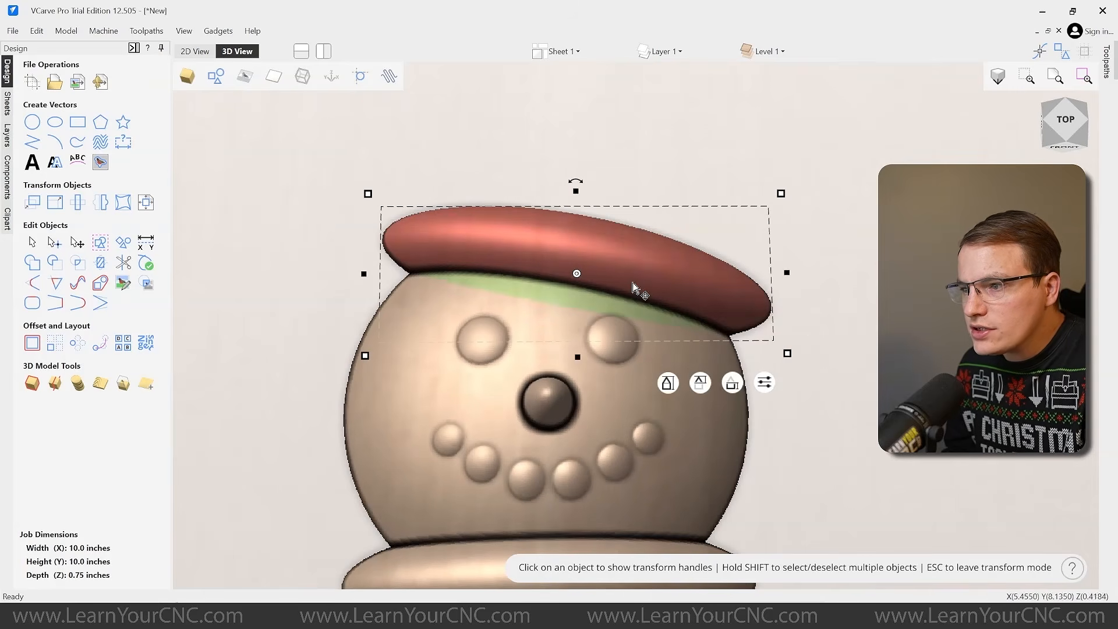
mouse_move(670, 382)
mouse_down()
mouse_move(672, 409)
mouse_move(664, 393)
mouse_up()
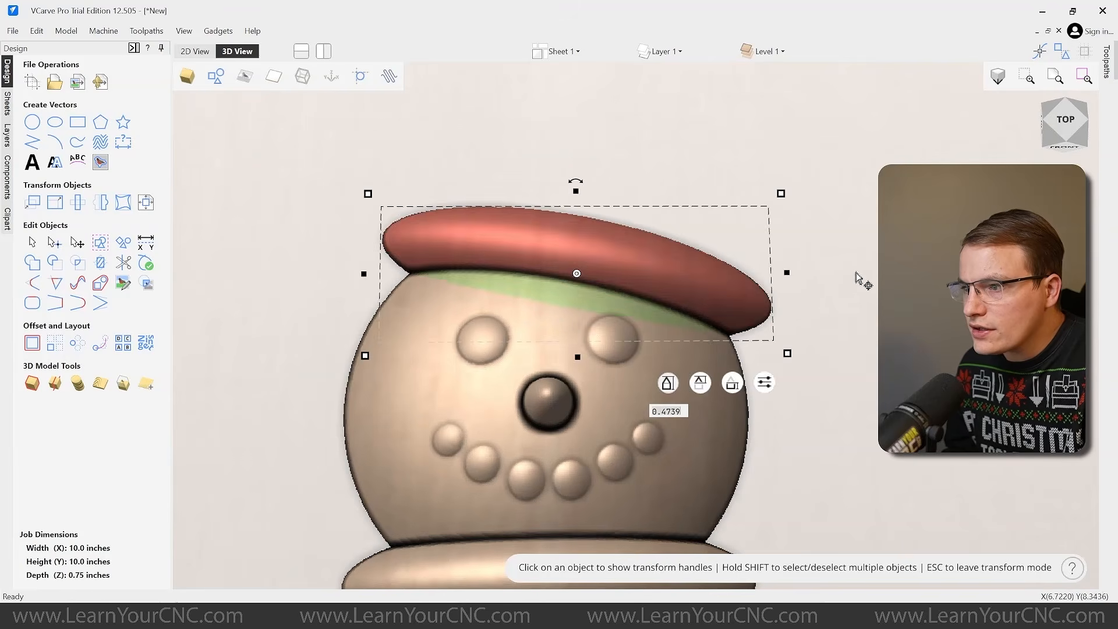
click(826, 295)
drag(826, 294, 537, 262)
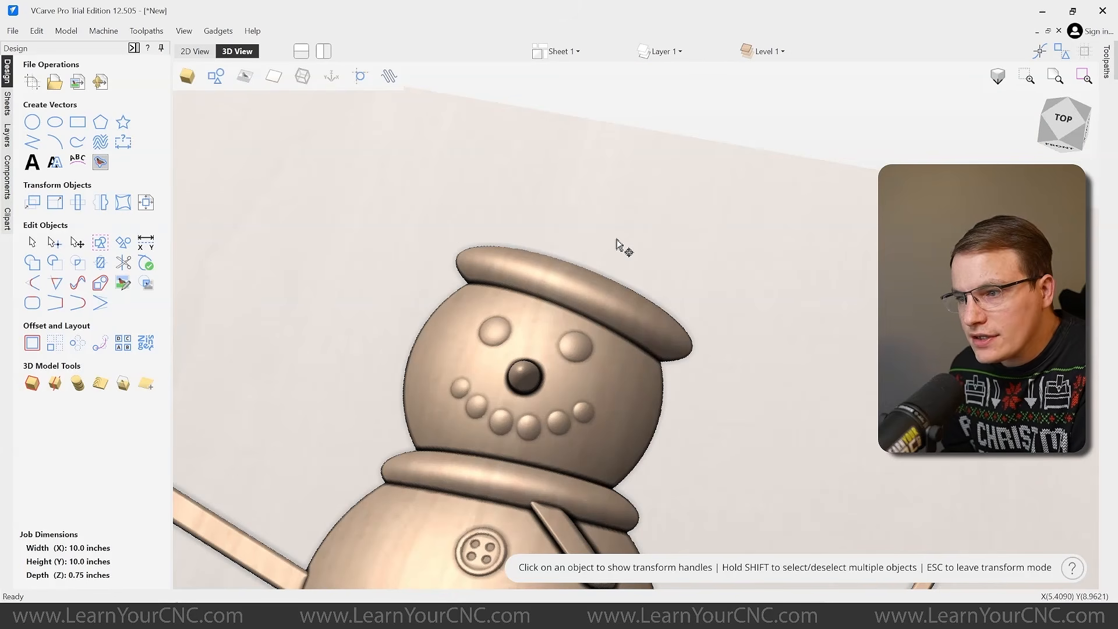
- Place the Circular_0.75 clipart from the 3D Tabs folder above the hat brim and rotate it to about 73.9 degrees
click(8, 220)
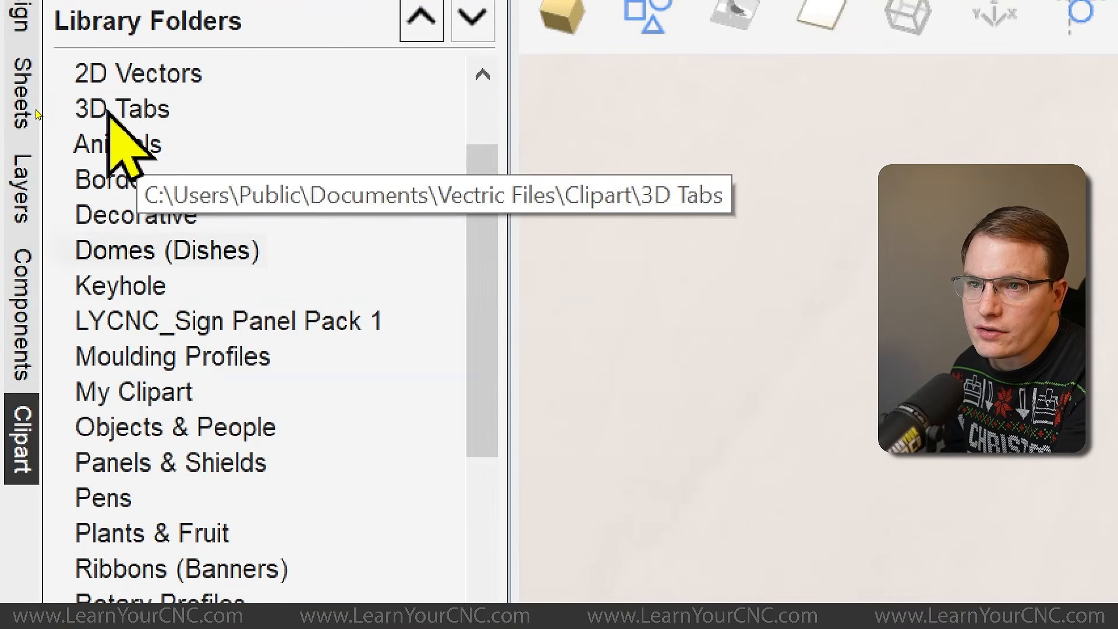
click(111, 114)
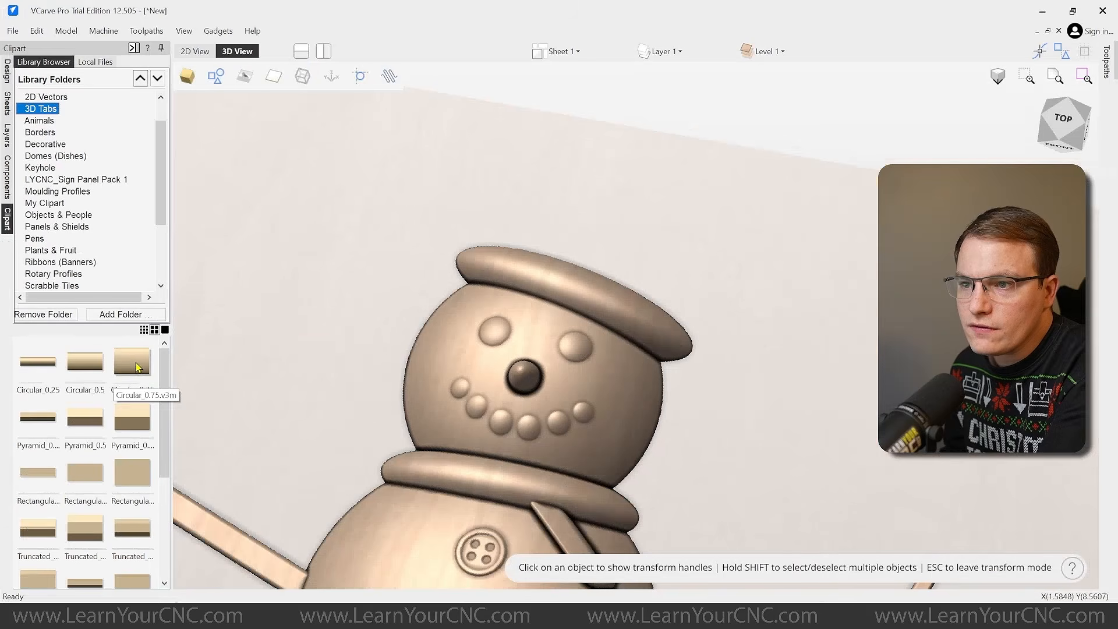
drag(135, 362, 649, 250)
drag(658, 180, 575, 206)
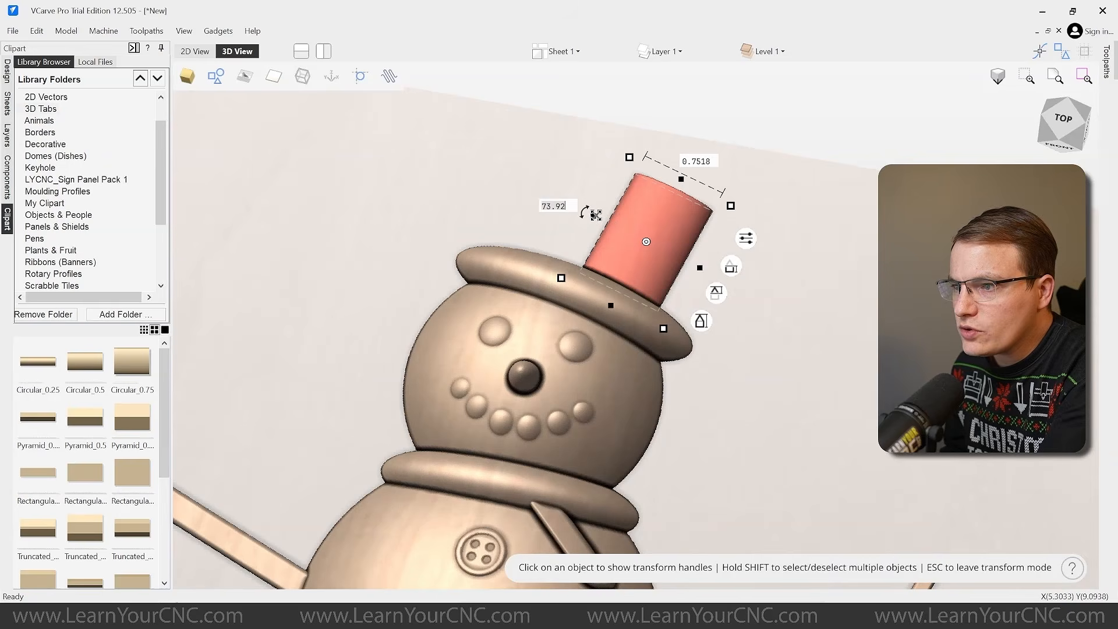
- Enlarge the hat crown, seat it centrally on the brim and fine-tune its rotation to match the brim's tilt
drag(629, 158, 584, 108)
drag(631, 226, 595, 266)
drag(681, 283, 687, 280)
click(664, 284)
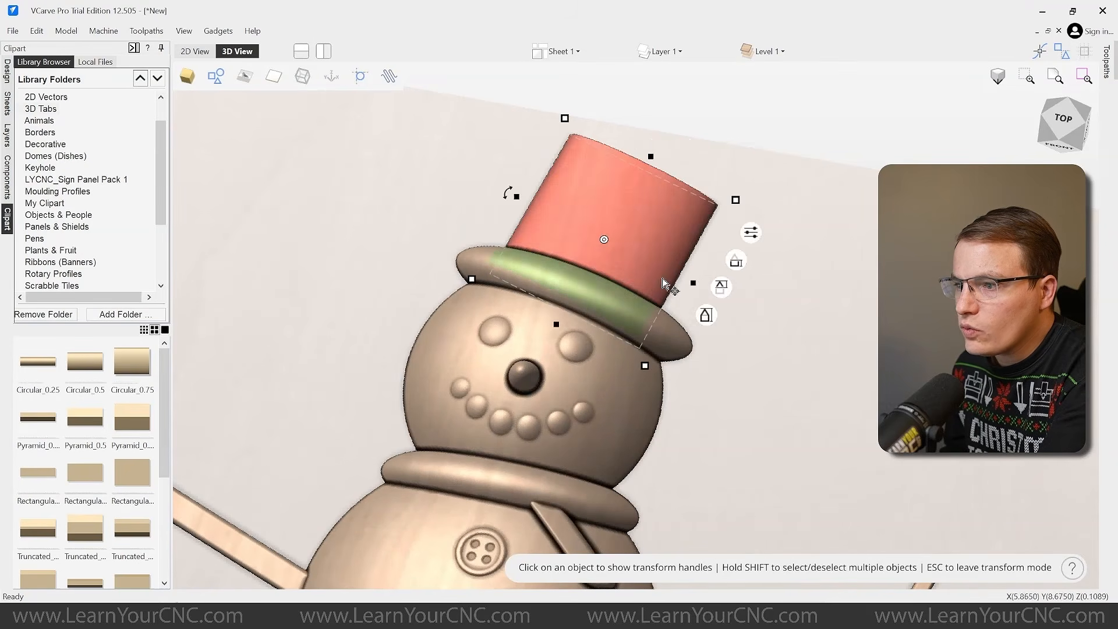
drag(511, 195, 504, 197)
click(628, 224)
- Set the hat crown's height to about 0.4102 inches and check it from several angles
mouse_move(711, 312)
mouse_down()
mouse_move(704, 227)
mouse_move(722, 296)
mouse_up()
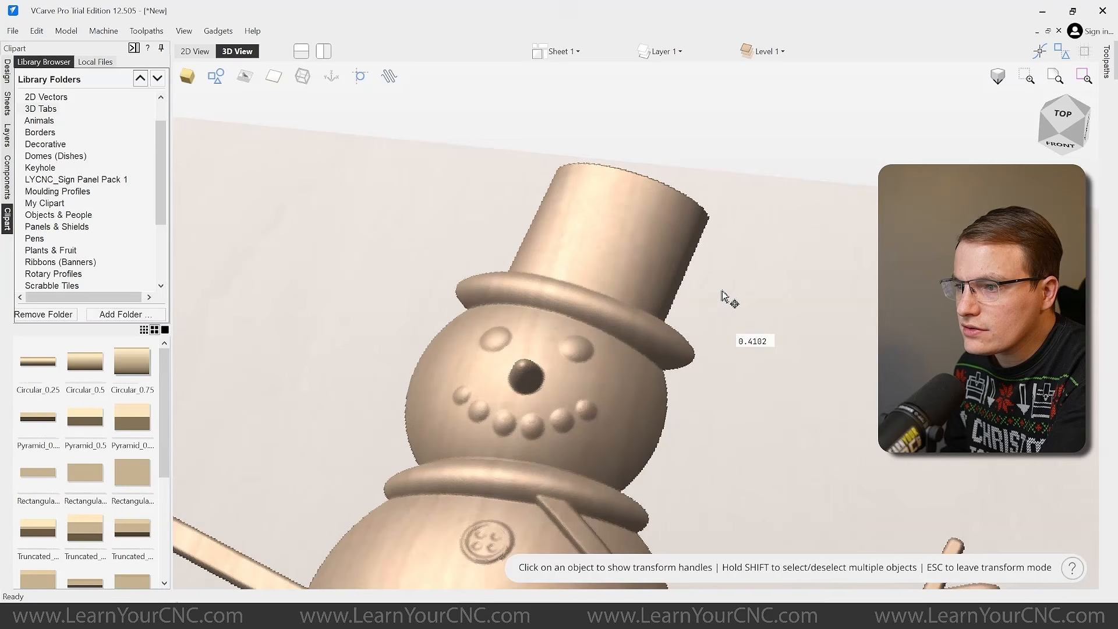
drag(798, 436, 576, 490)
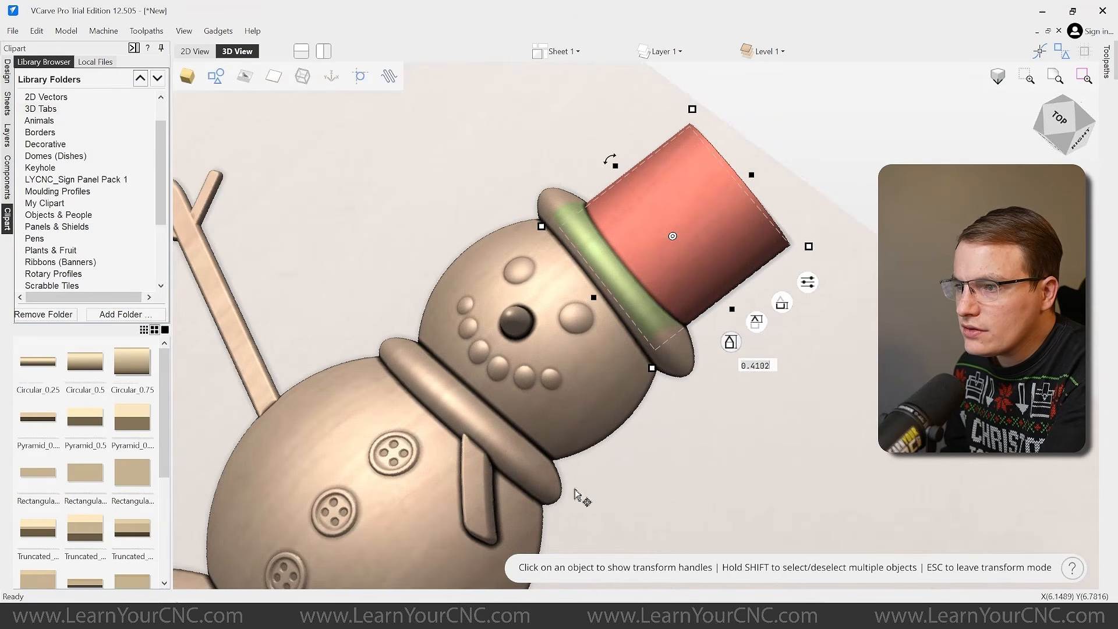
click(691, 431)
drag(691, 432, 751, 466)
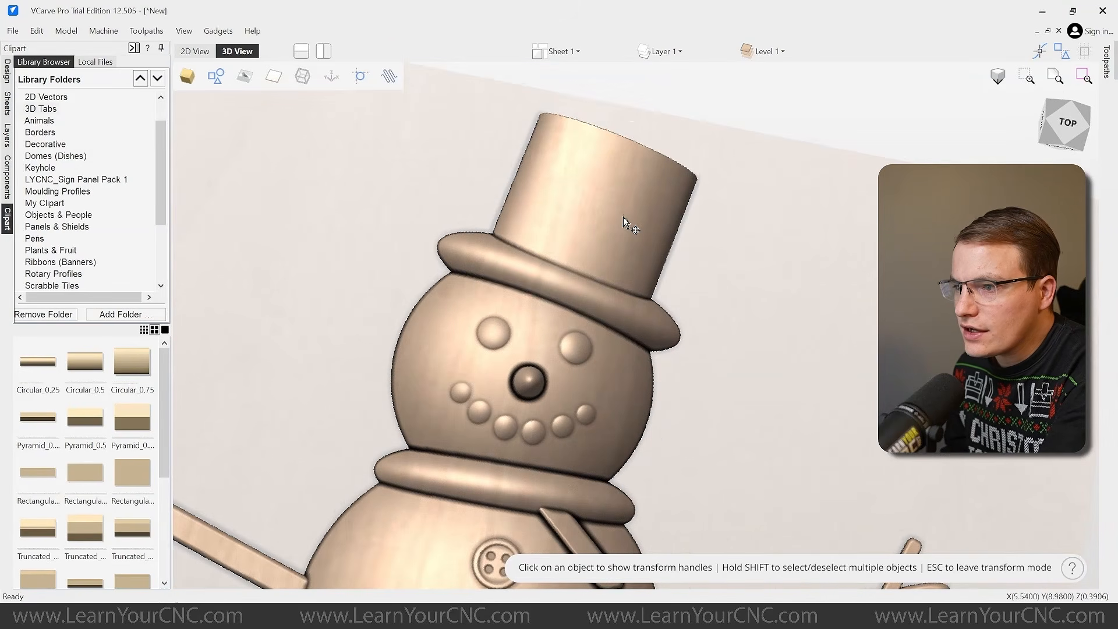
- Examine the assembled snowman, highlighting the hat crown, middle button, middle snowball and an arm
click(607, 233)
click(607, 238)
click(606, 238)
click(778, 316)
scroll(672, 307, down, 5)
drag(637, 242, 458, 285)
scroll(458, 286, up, 3)
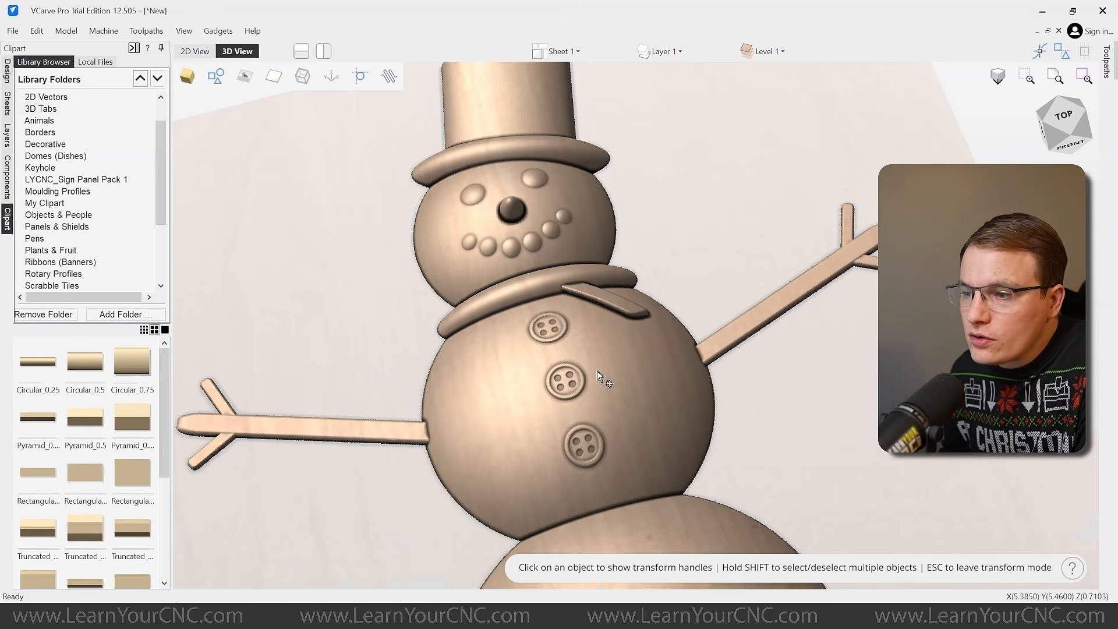
click(565, 379)
click(633, 352)
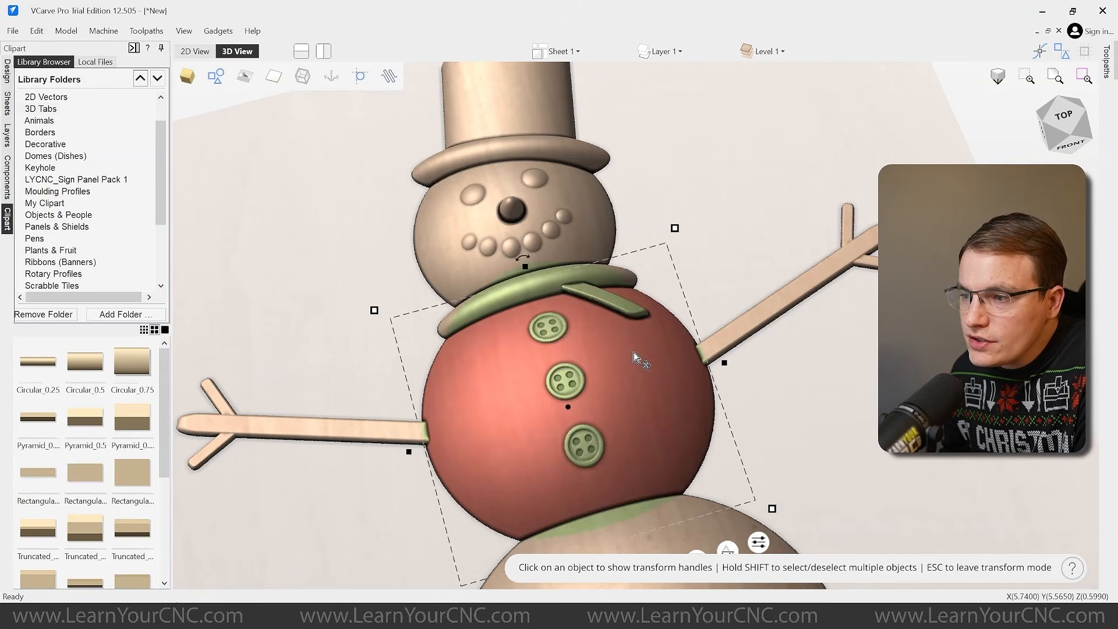
click(750, 327)
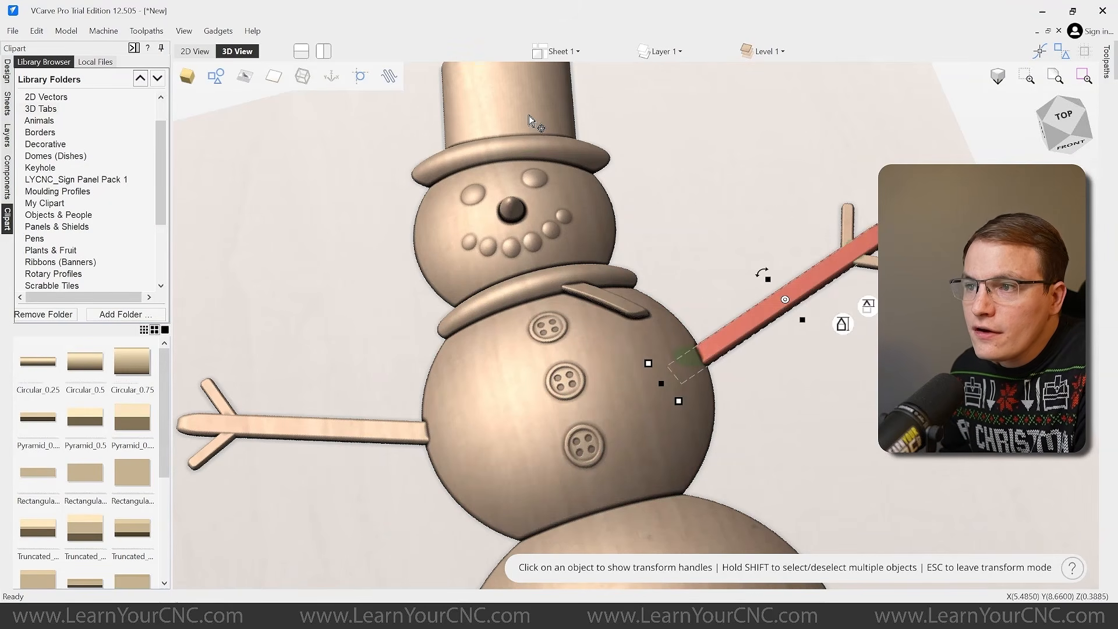
click(530, 120)
click(720, 185)
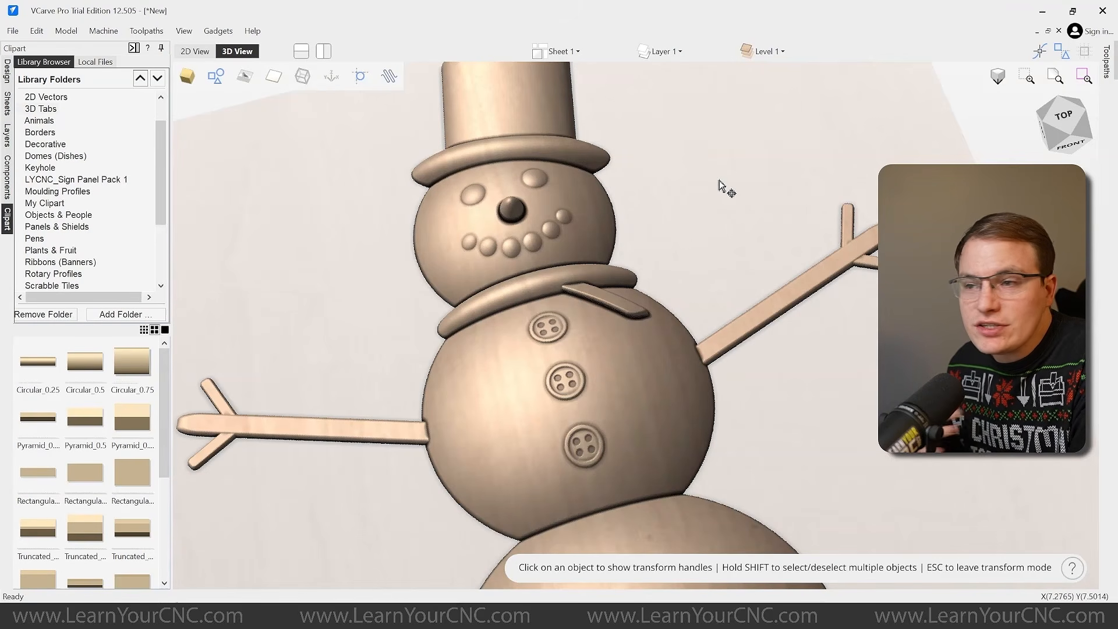
- Place the fourth Dome_Dish clipart from the Domes (Dishes) folder over the snowman and enlarge it to nearly fill the material
scroll(627, 189, down, 5)
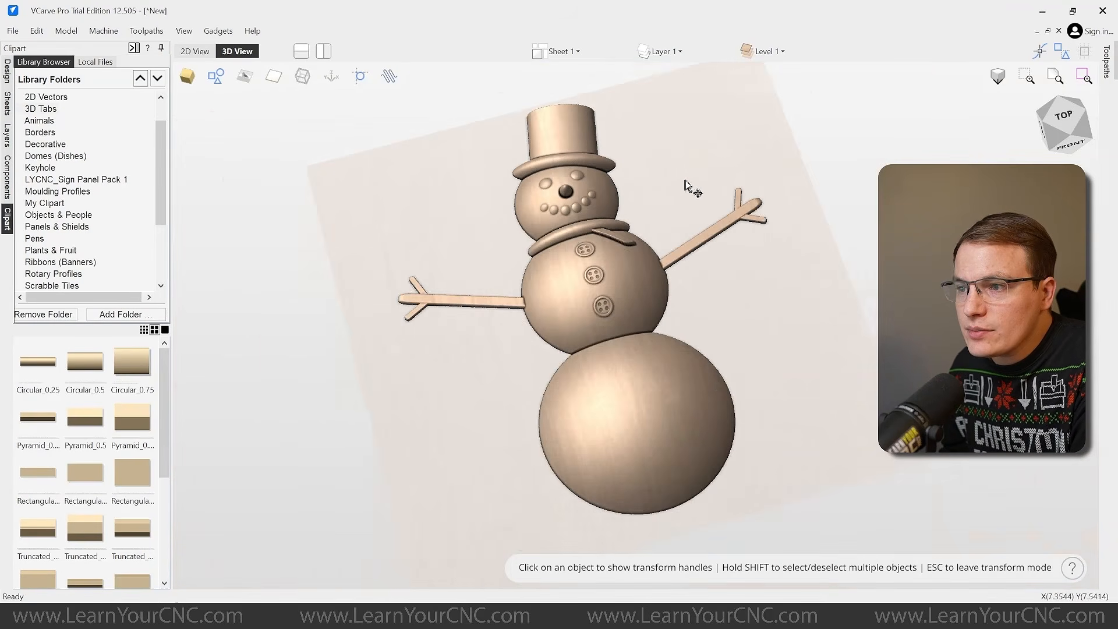
drag(718, 286, 685, 231)
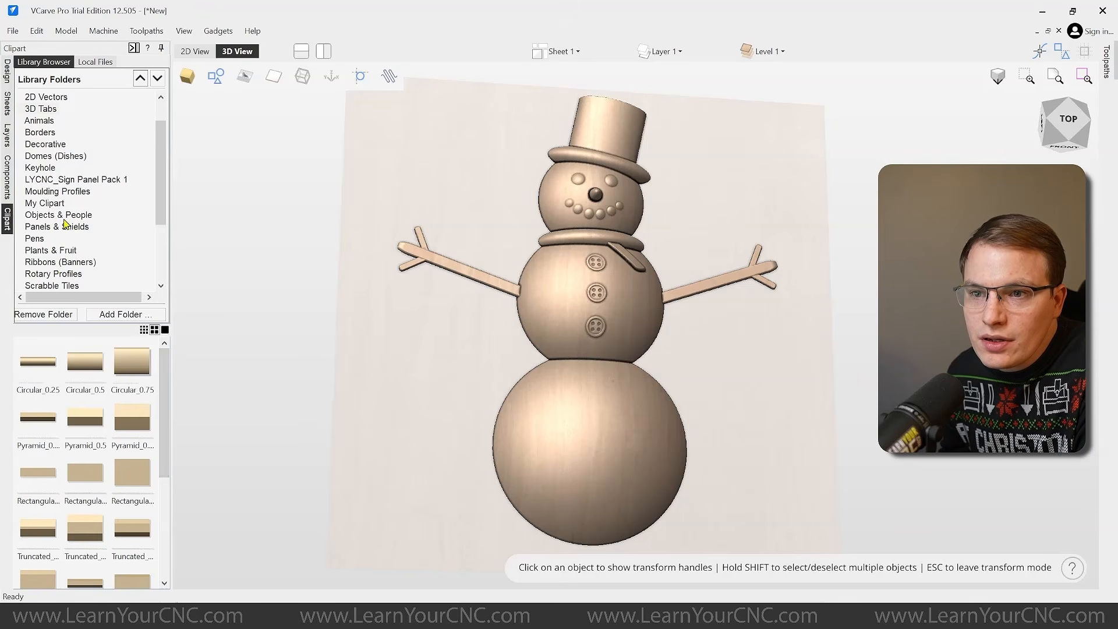
click(61, 157)
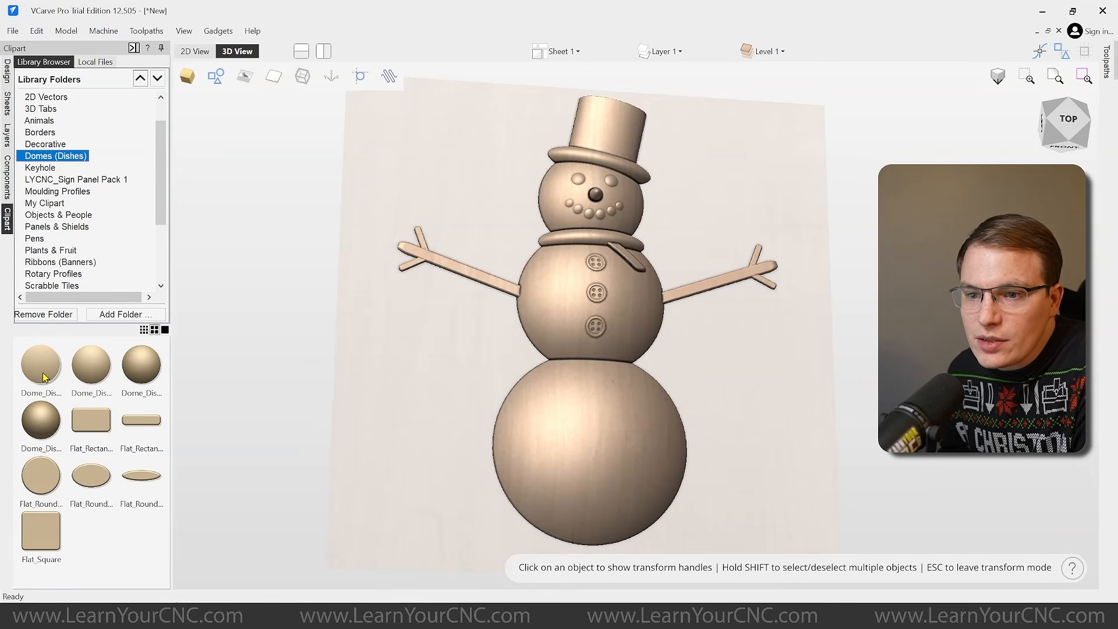
click(38, 424)
double_click(36, 424)
scroll(673, 224, down, 3)
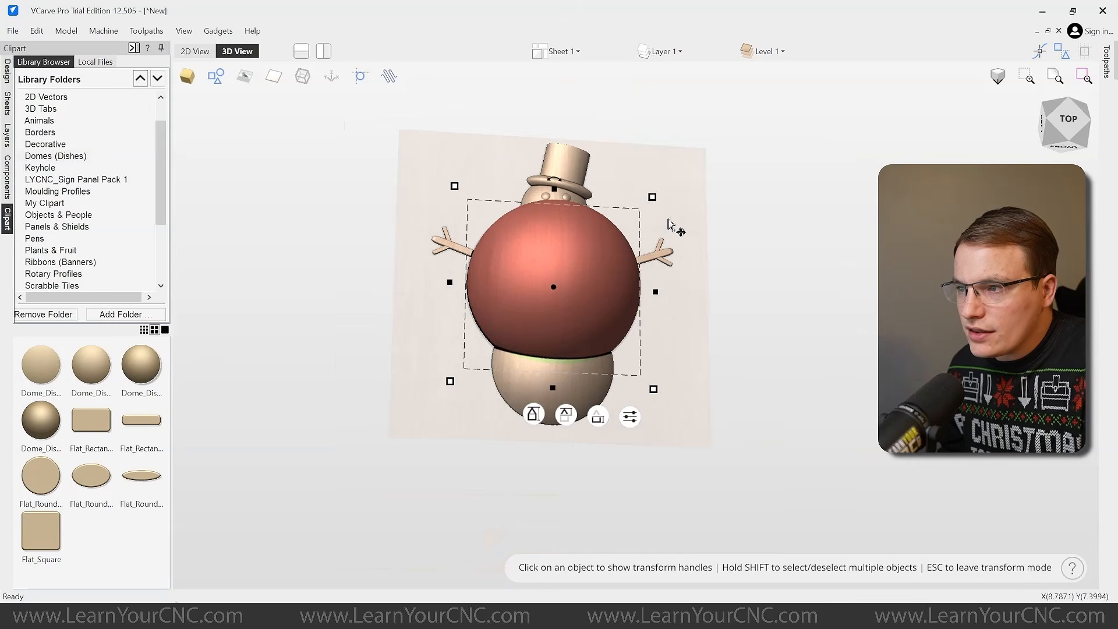
drag(658, 185, 692, 141)
- Set the dish's combine mode to Subtract, adjust its height to about 1.34 inches and check the recess around the snowman
click(679, 477)
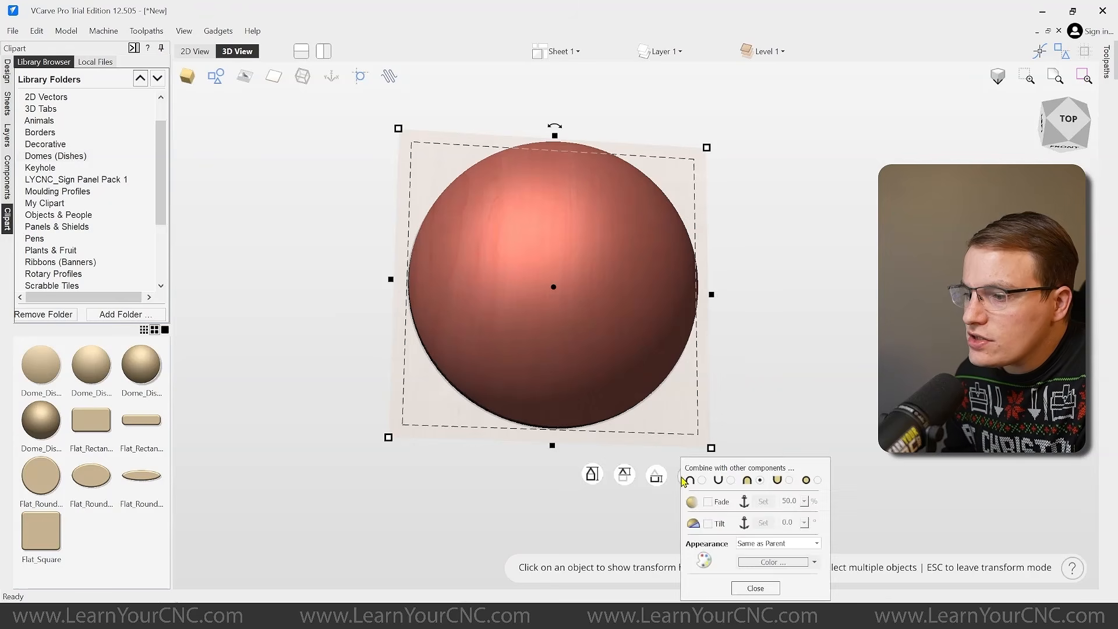
drag(731, 467, 737, 226)
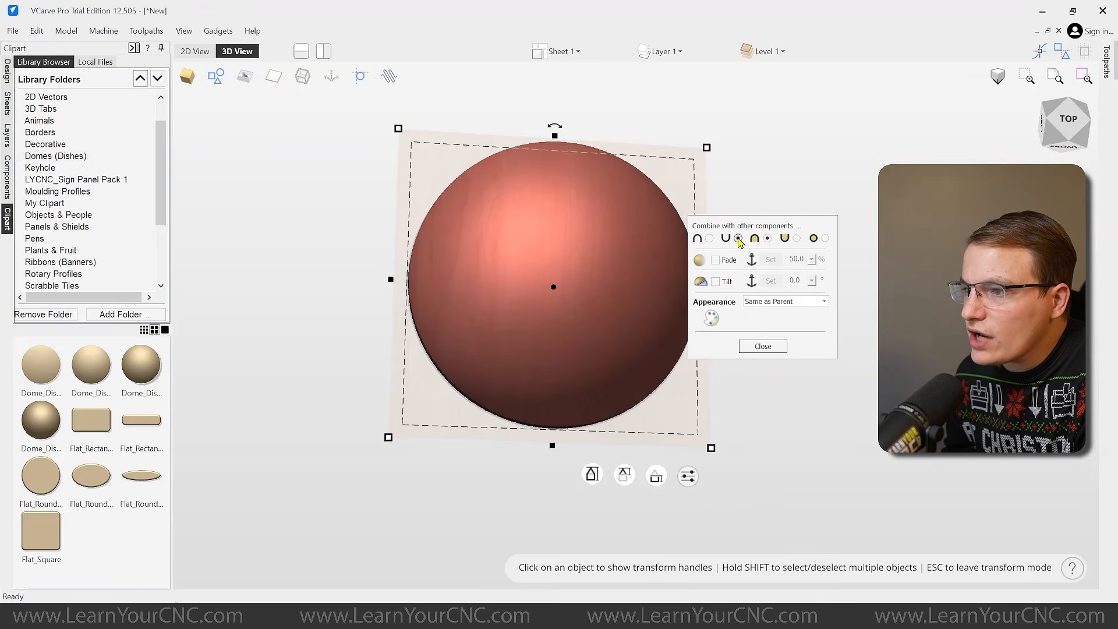
click(738, 239)
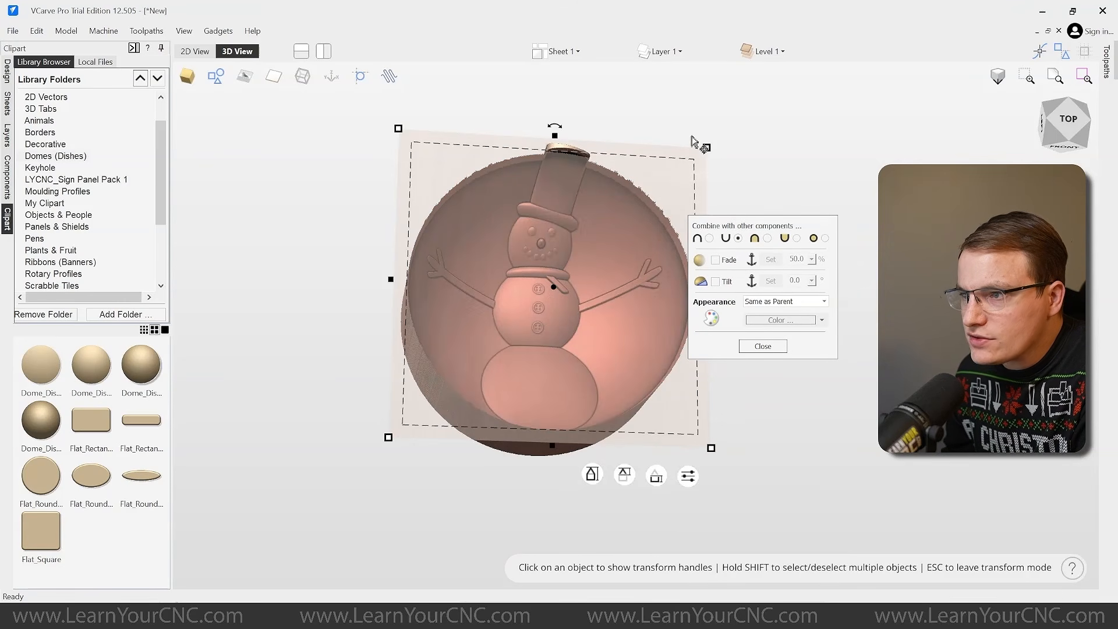
scroll(767, 142, down, 1)
drag(776, 226, 870, 128)
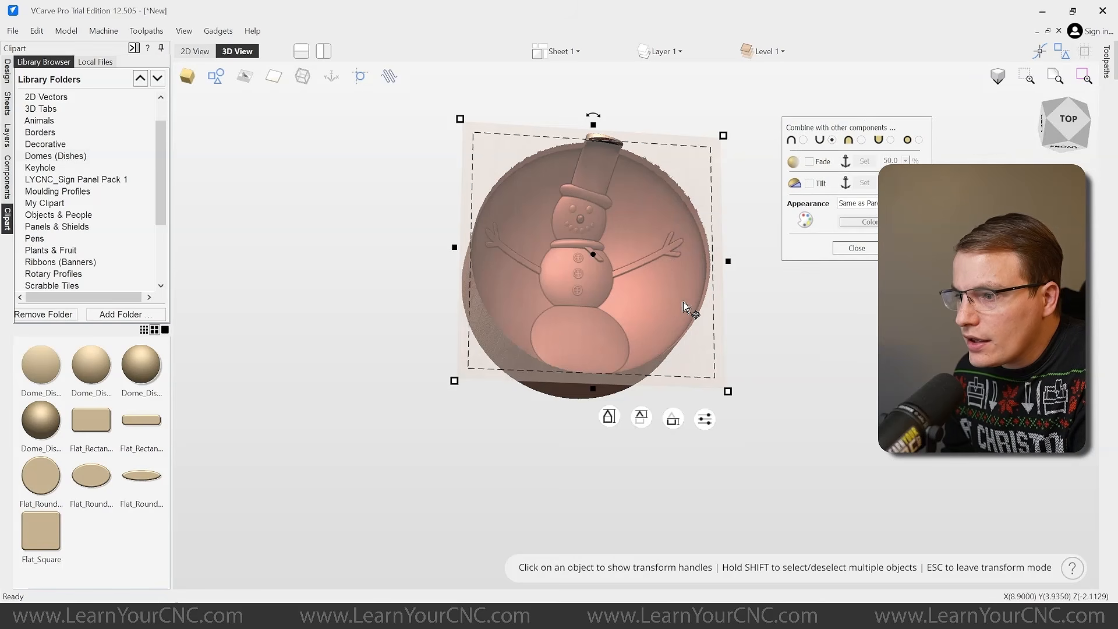
drag(614, 416, 601, 515)
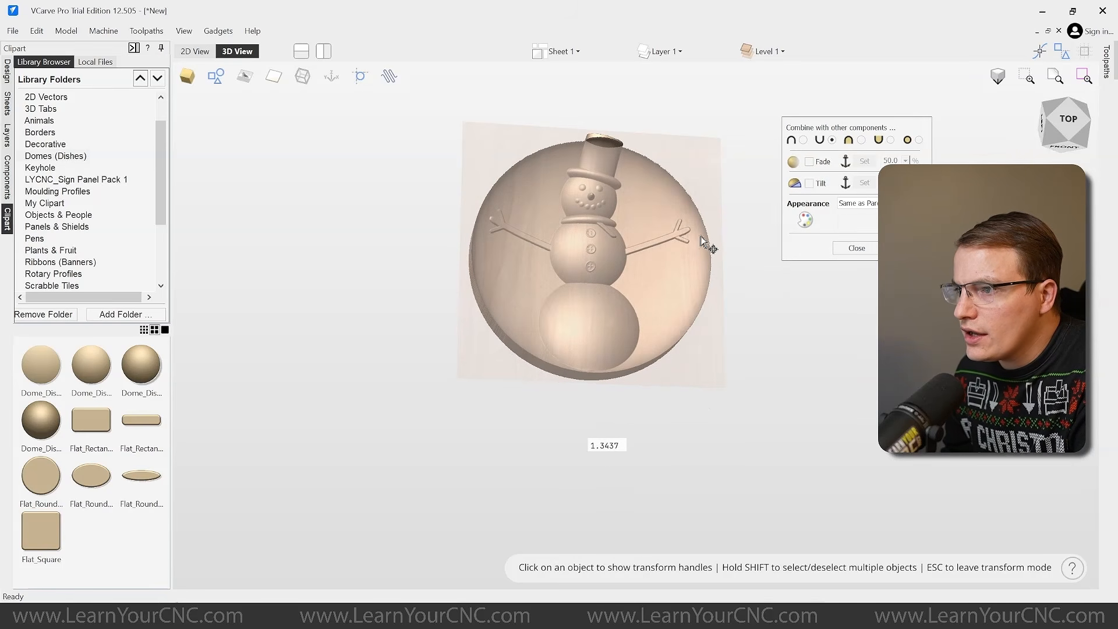
drag(697, 187, 658, 138)
scroll(591, 194, up, 3)
drag(624, 274, 651, 330)
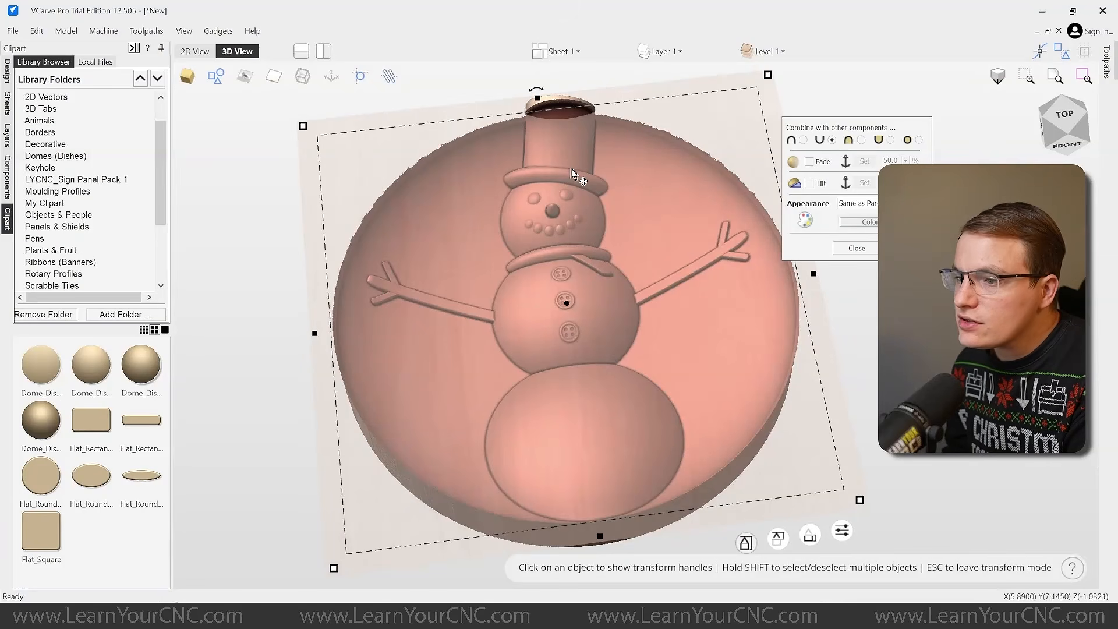
- Group all the snowman components from Circular_0.75 through Base Snowball, leaving Dome_Dish_90 out of the group
click(768, 51)
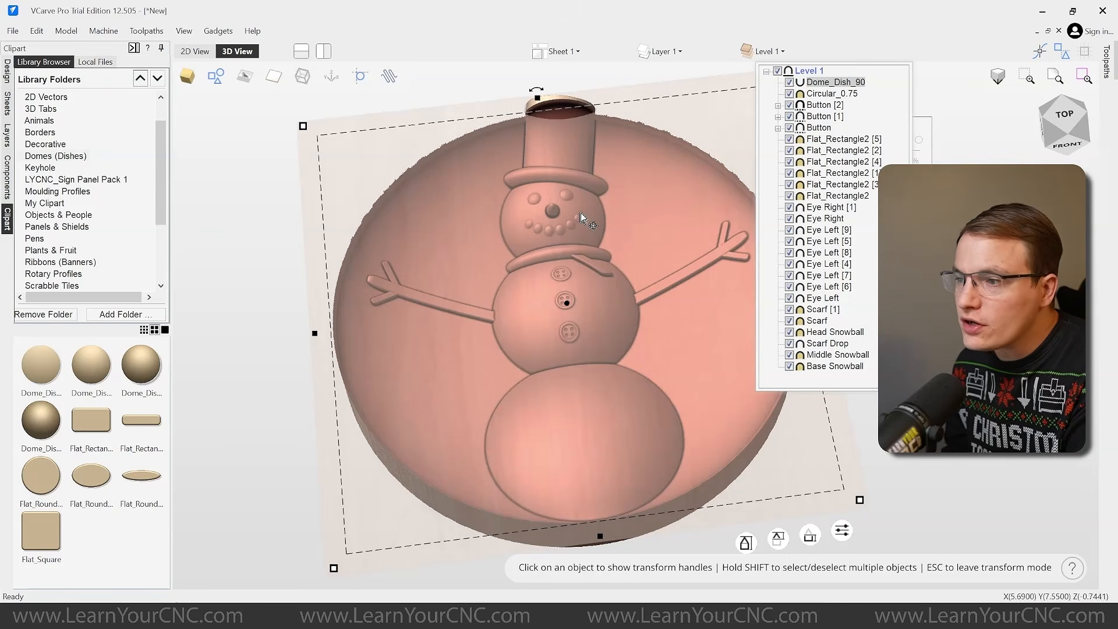
click(821, 99)
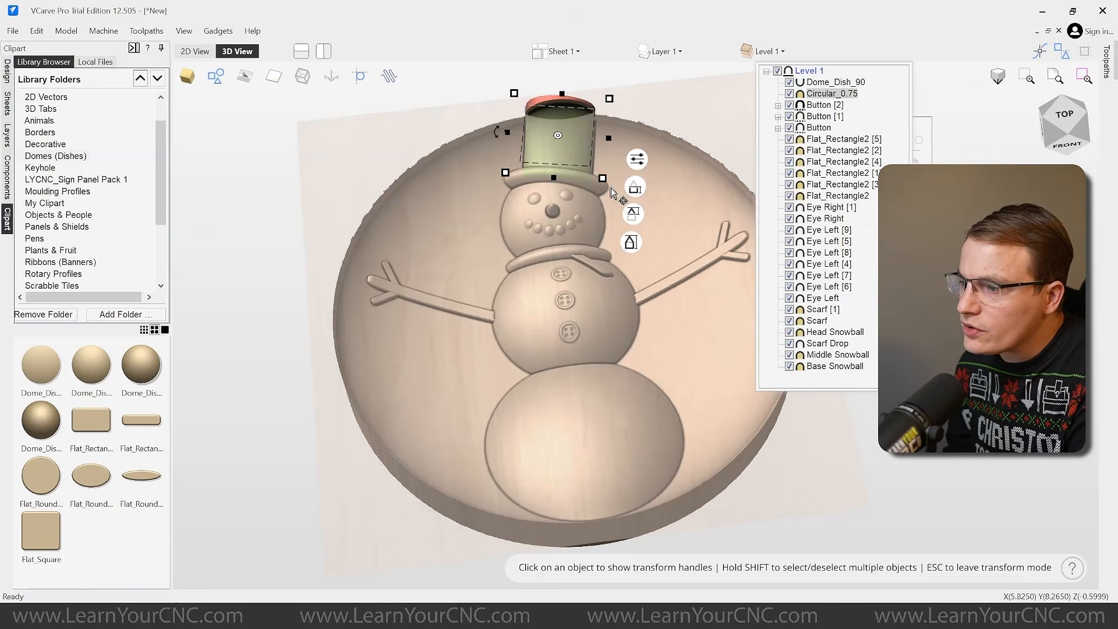
shift+click(815, 367)
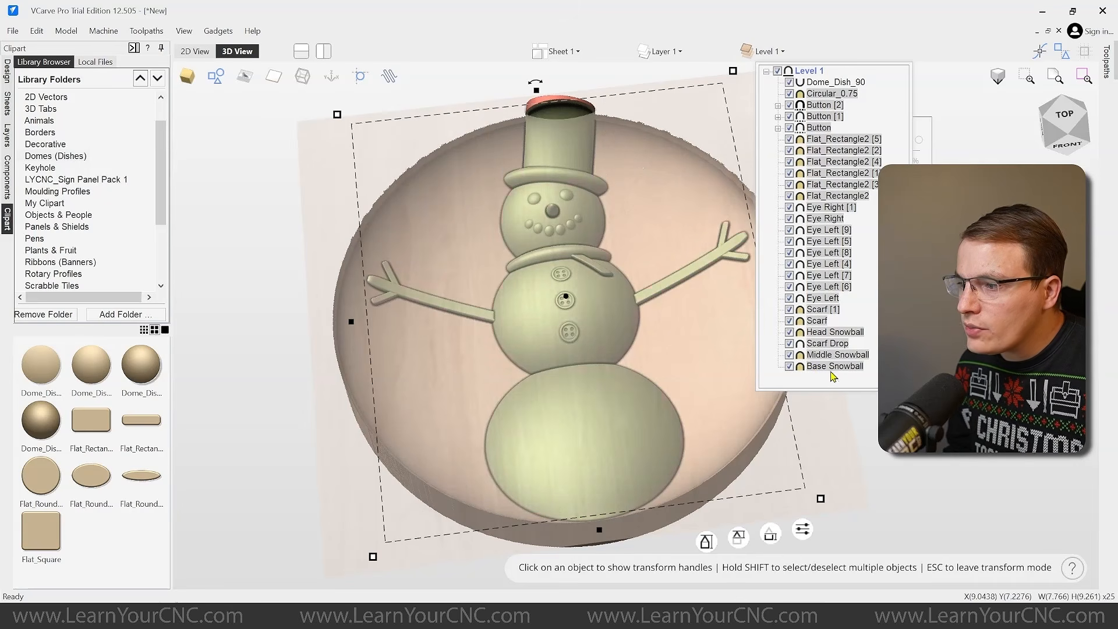
right_click(815, 187)
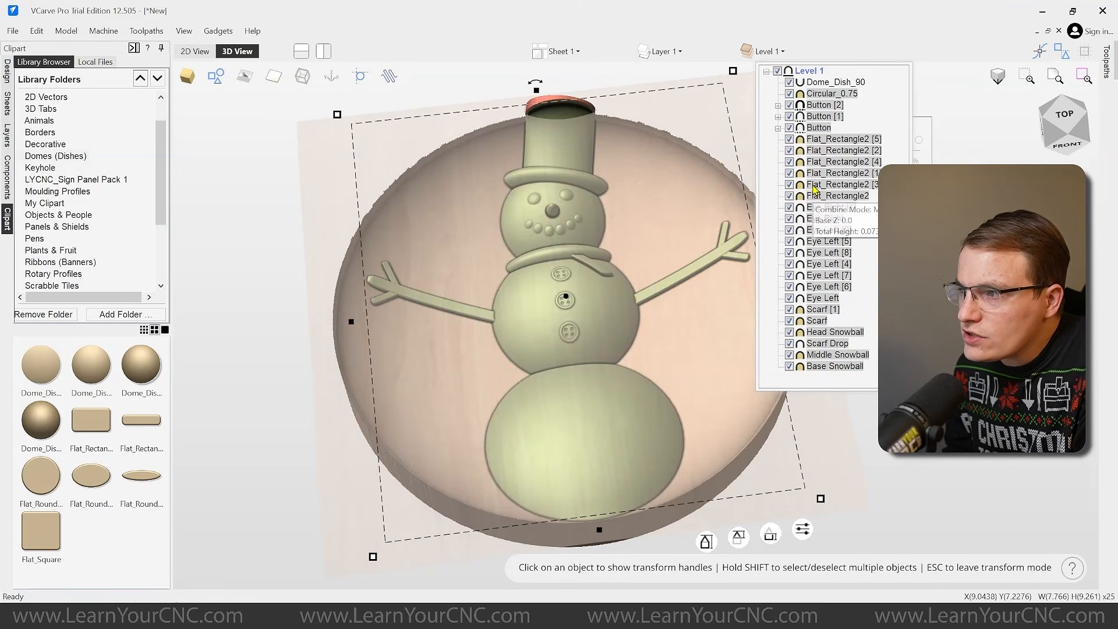
click(848, 242)
click(778, 94)
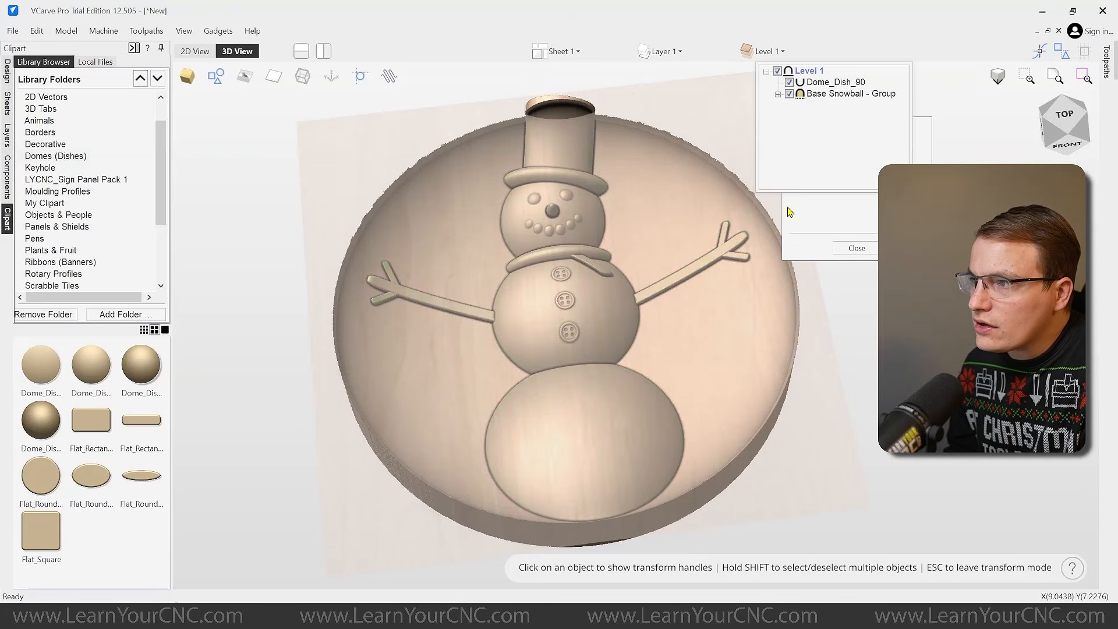
- Rename the grouped snowman component as Snowman and check which parts it contains
right_click(818, 95)
click(849, 201)
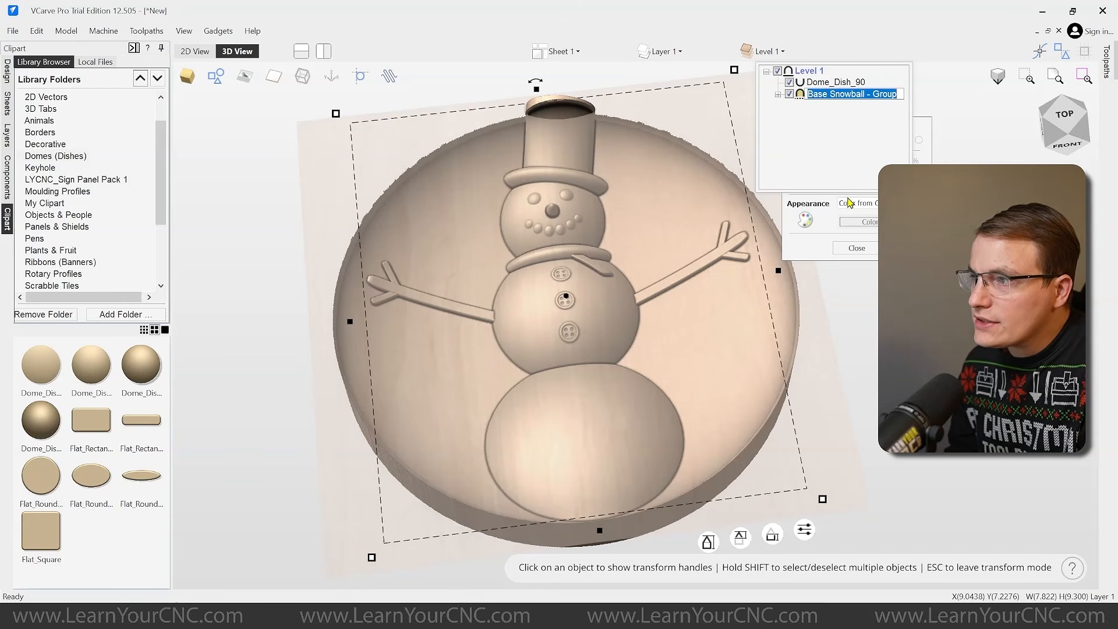
text(Sn)
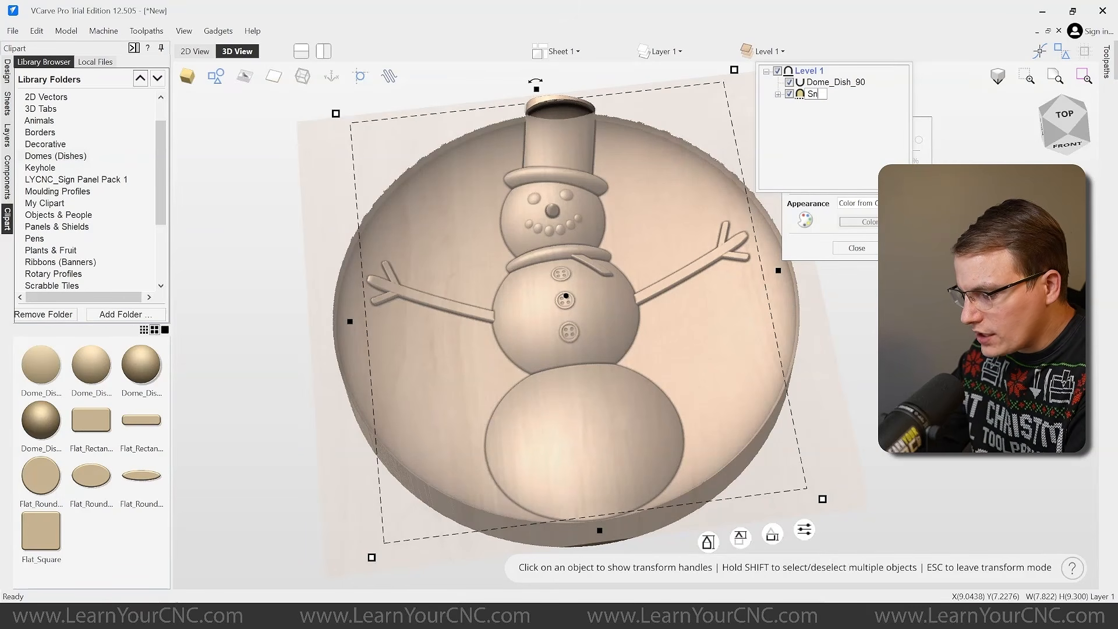
text(owman)
key(Return)
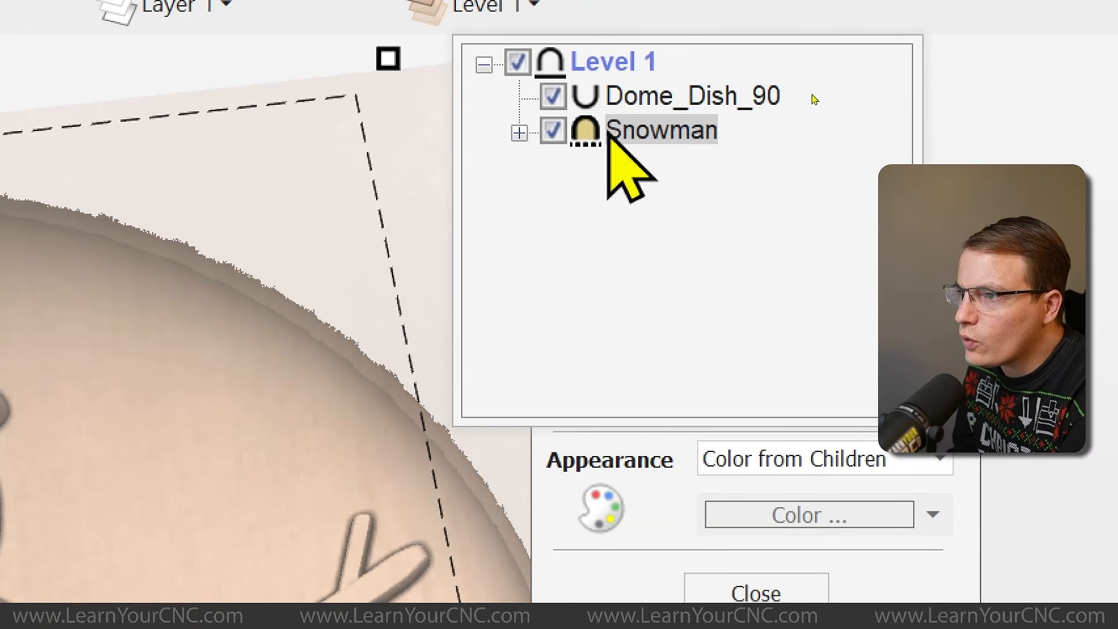
click(519, 133)
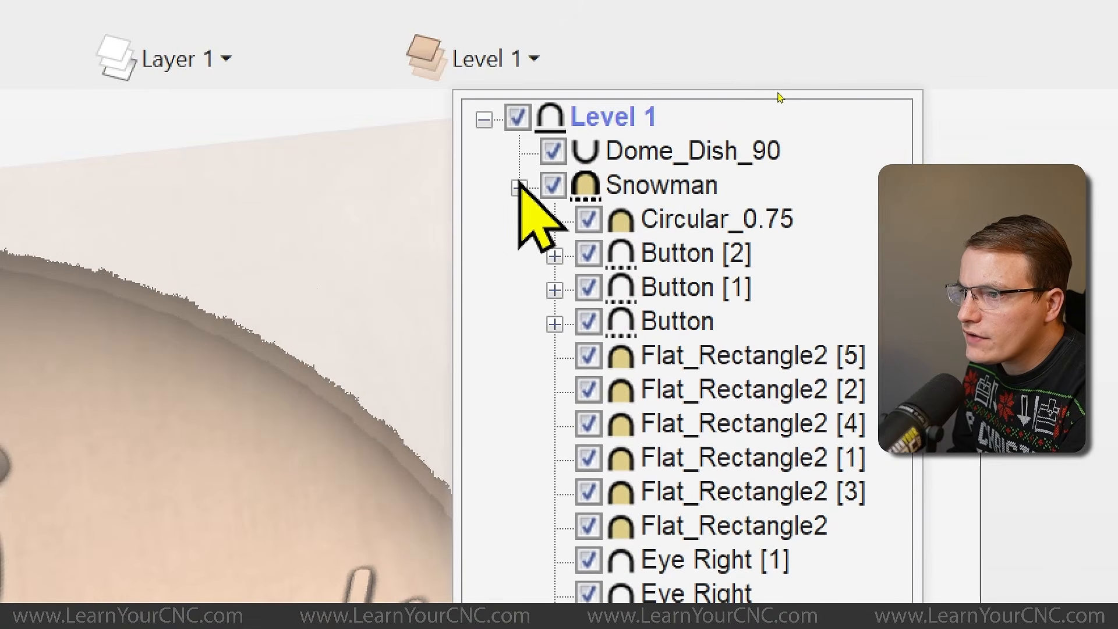
click(518, 186)
- Shrink the Snowman group to about 6.17 by 7.33 inches and centre it inside the dish
click(677, 151)
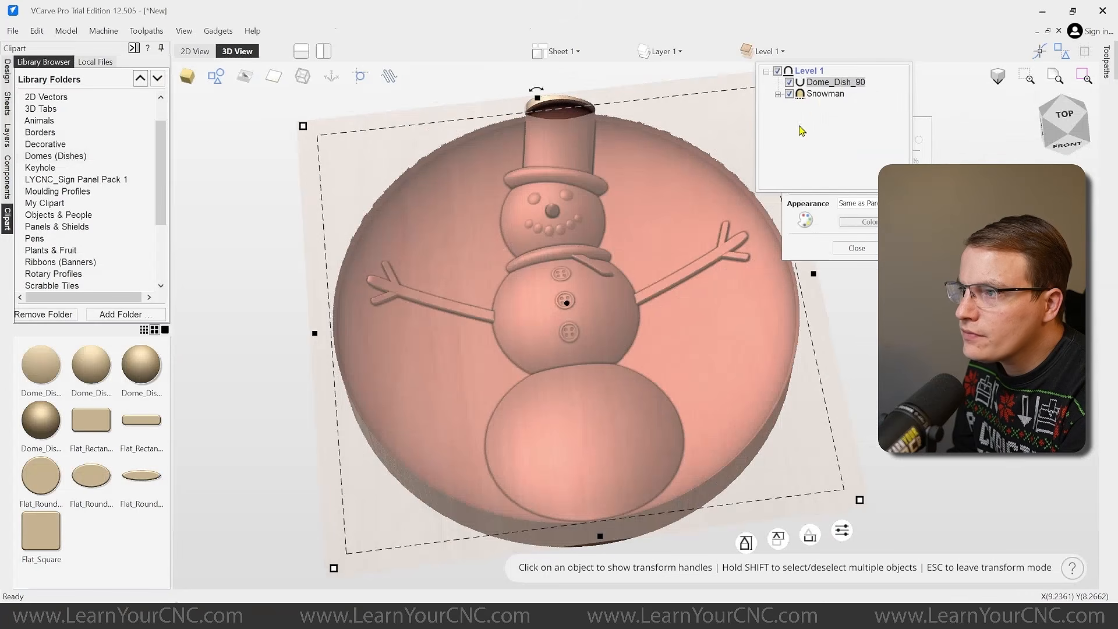
click(823, 95)
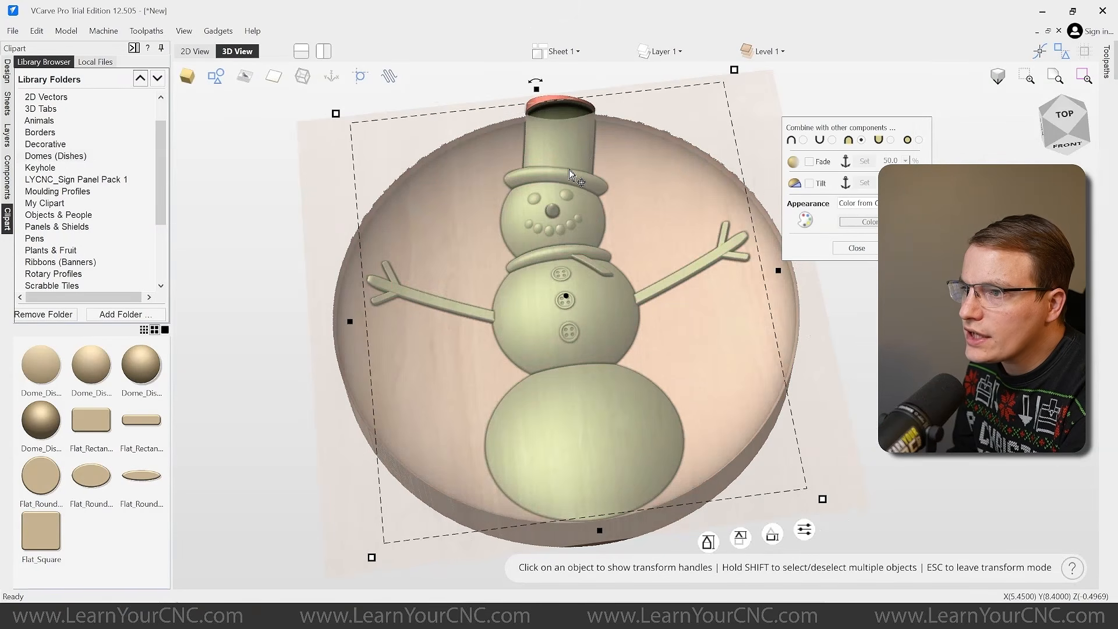
drag(733, 70, 657, 155)
drag(538, 376, 599, 328)
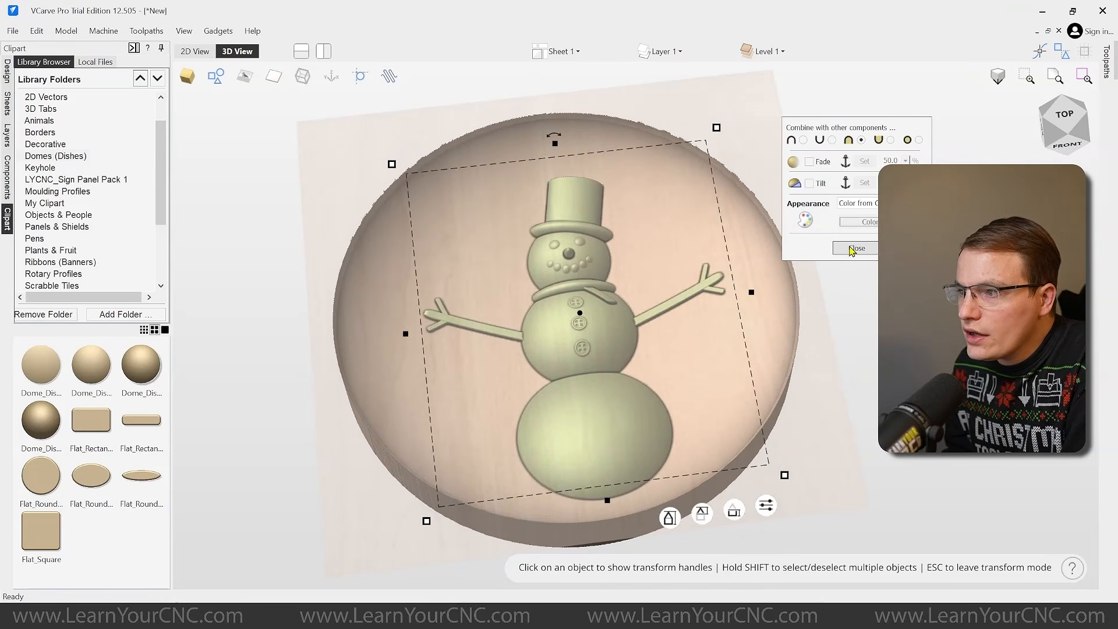
click(844, 333)
drag(837, 339, 875, 331)
- Change the Snowman group's combine mode so the figure rises out of the dish instead of being cut into it
click(769, 56)
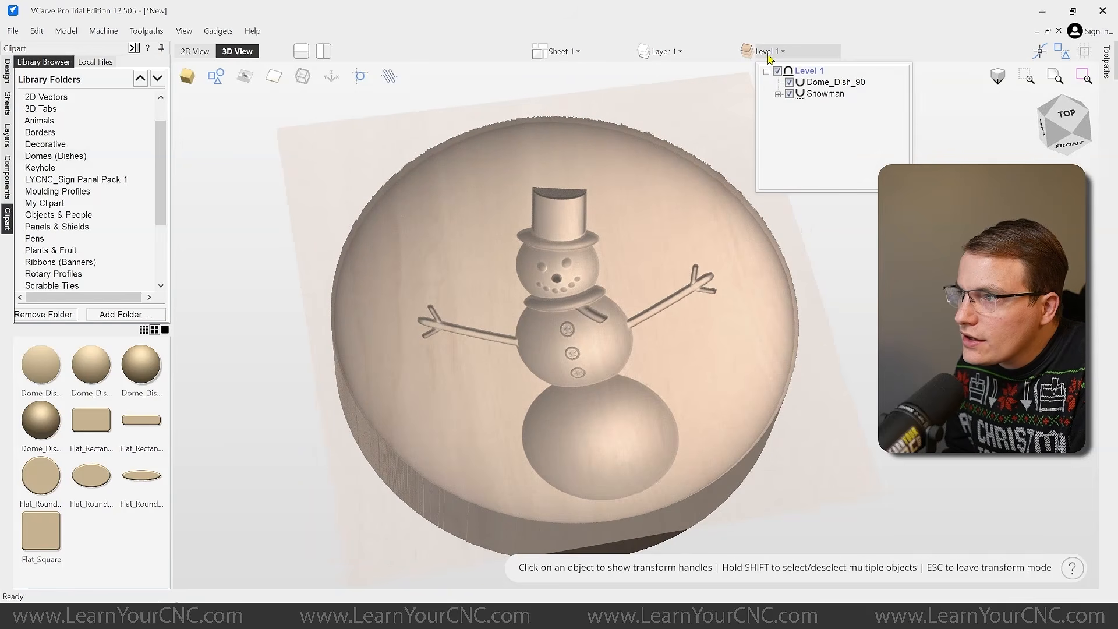
right_click(813, 84)
click(804, 95)
right_click(805, 95)
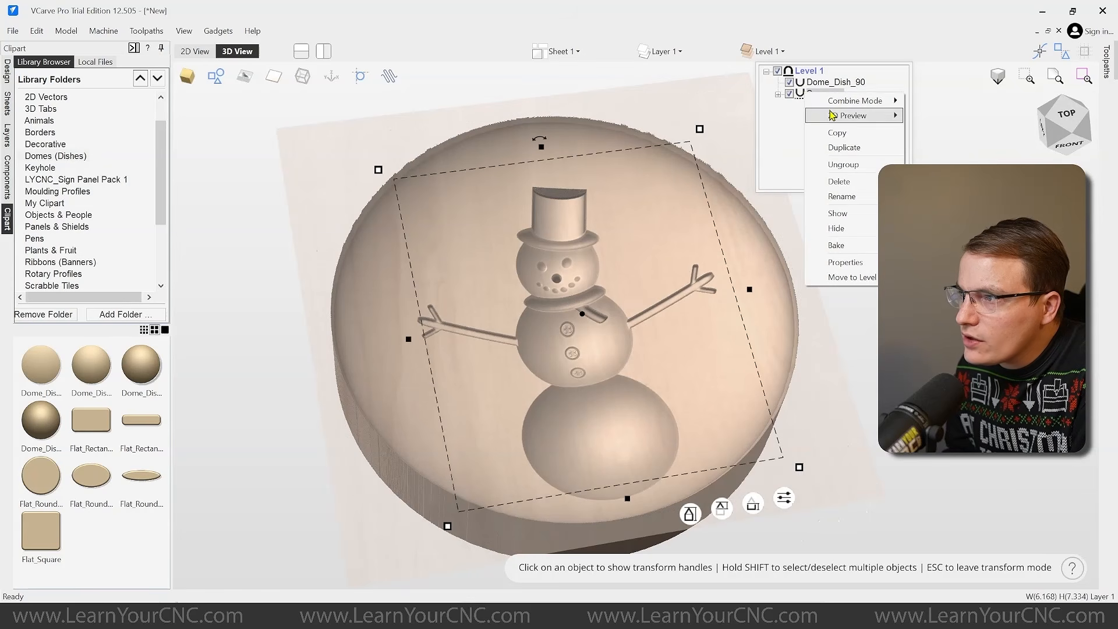
click(928, 105)
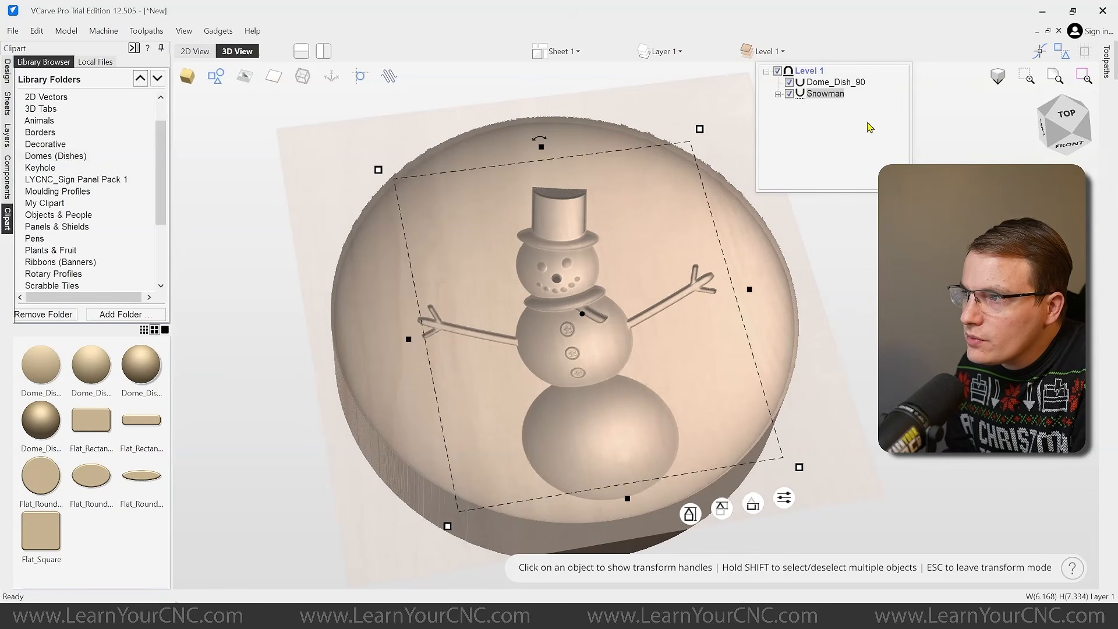
click(671, 101)
drag(824, 278, 759, 215)
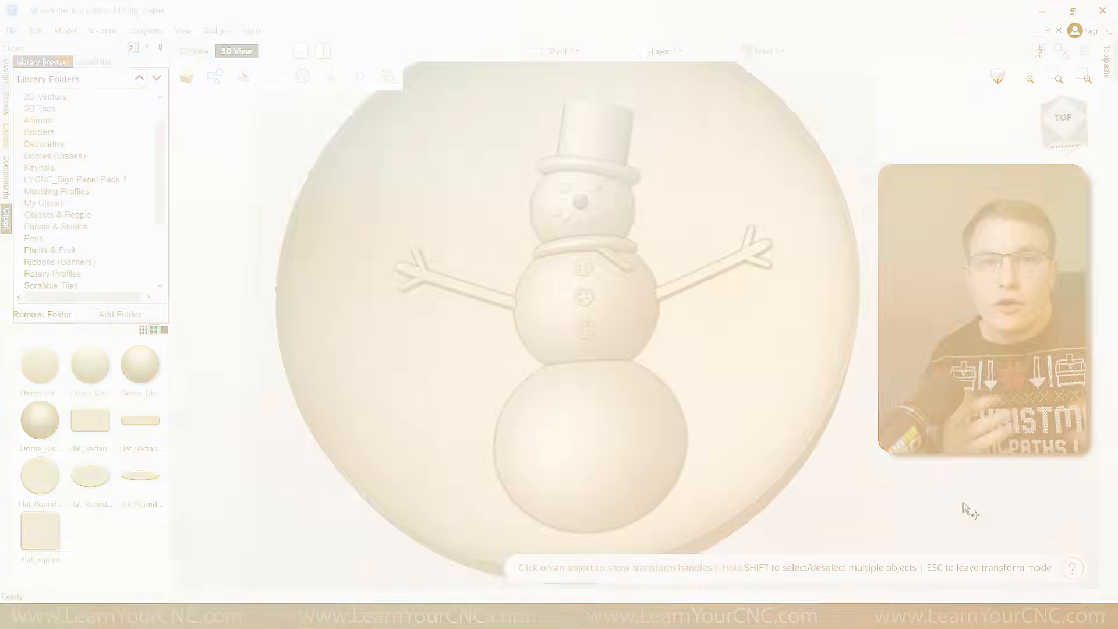